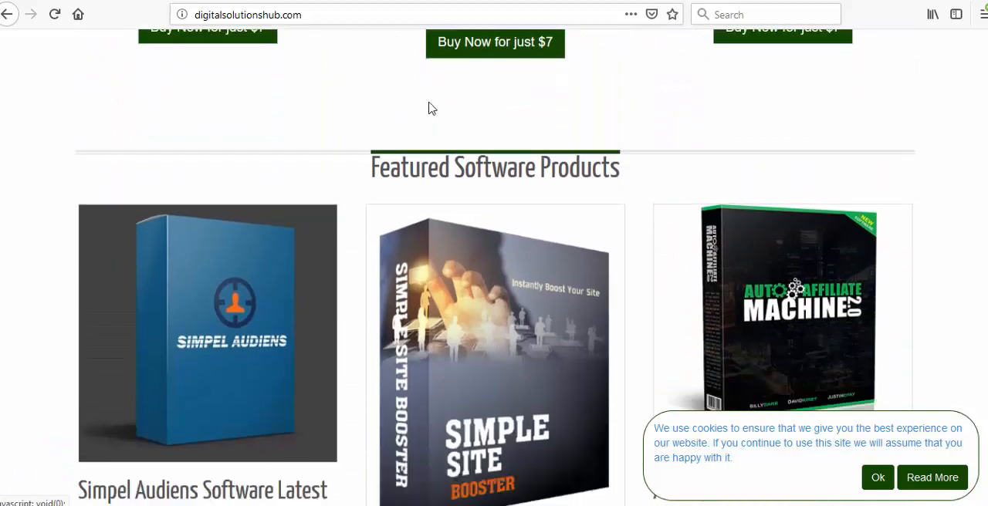
# - Examine the Digital Solutions Hub home page, including its featured software, ebooks, testimonials, footer and the heading about courses, ebooks and software products
pyautogui.scroll(-8, 509, 236)
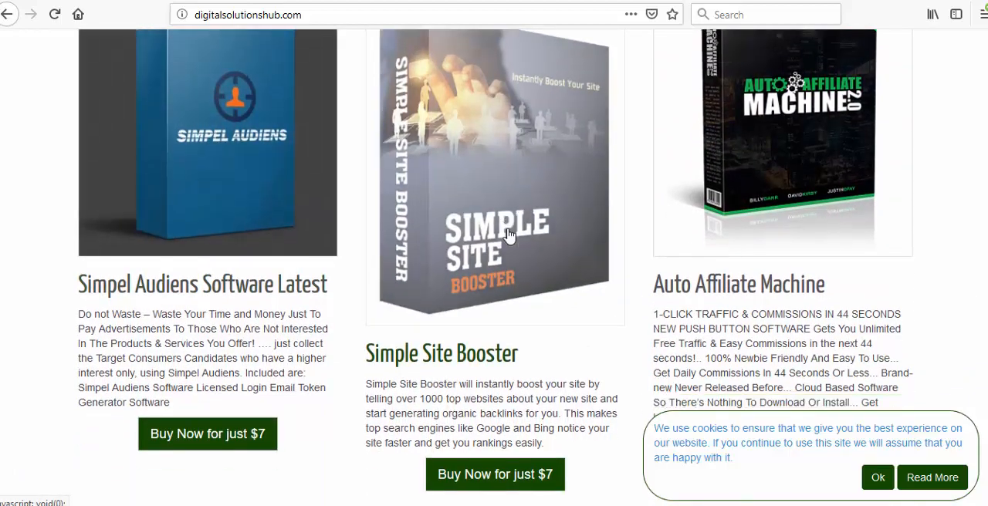
pyautogui.scroll(-11, 509, 235)
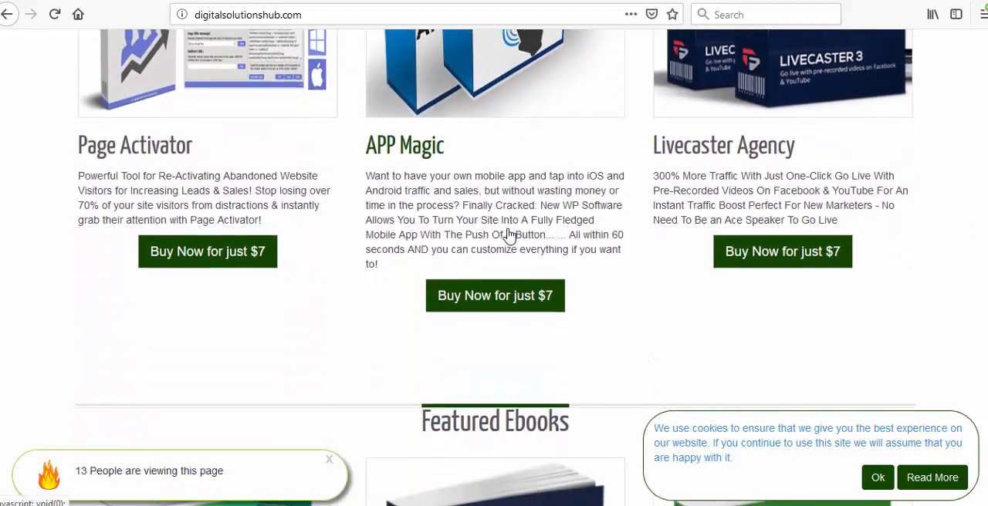
pyautogui.scroll(-10, 509, 235)
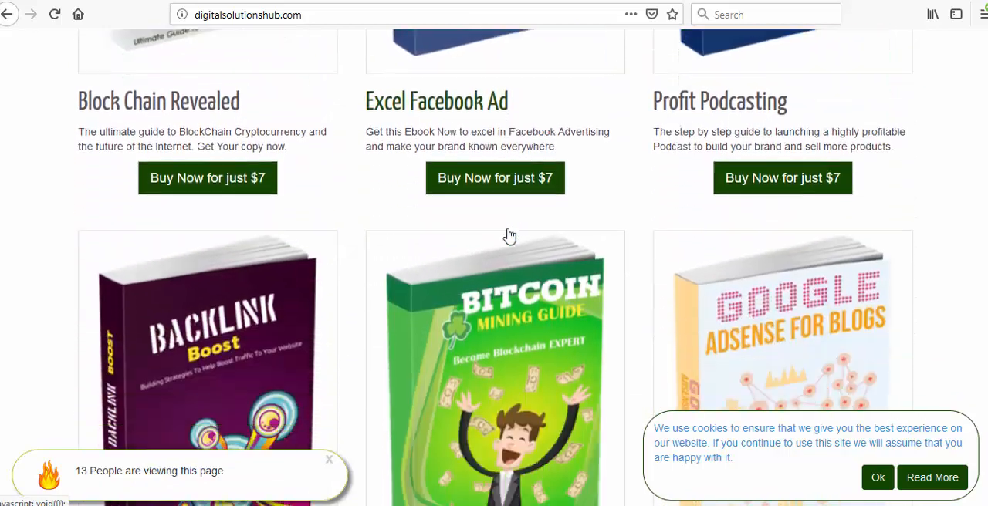
pyautogui.scroll(-6, 509, 236)
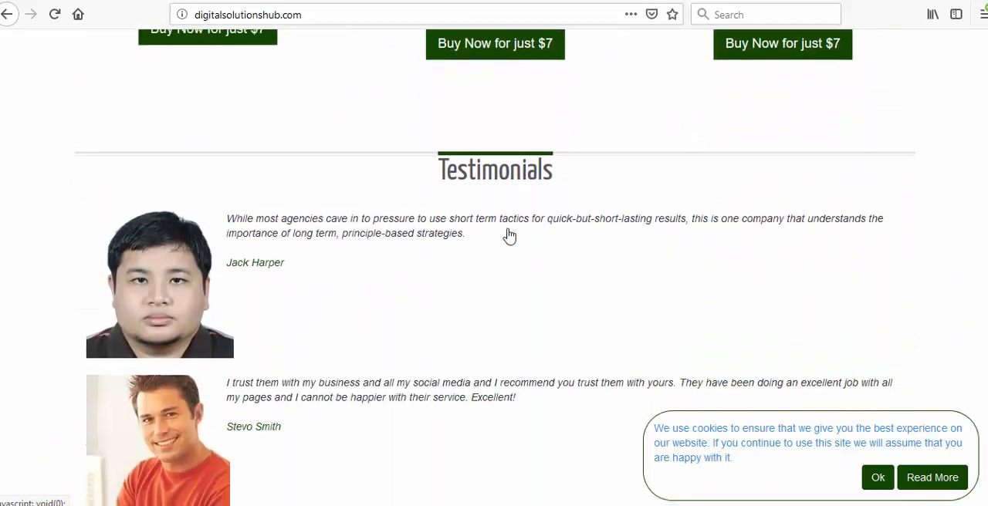
pyautogui.scroll(1, 509, 236)
pyautogui.scroll(-4, 508, 229)
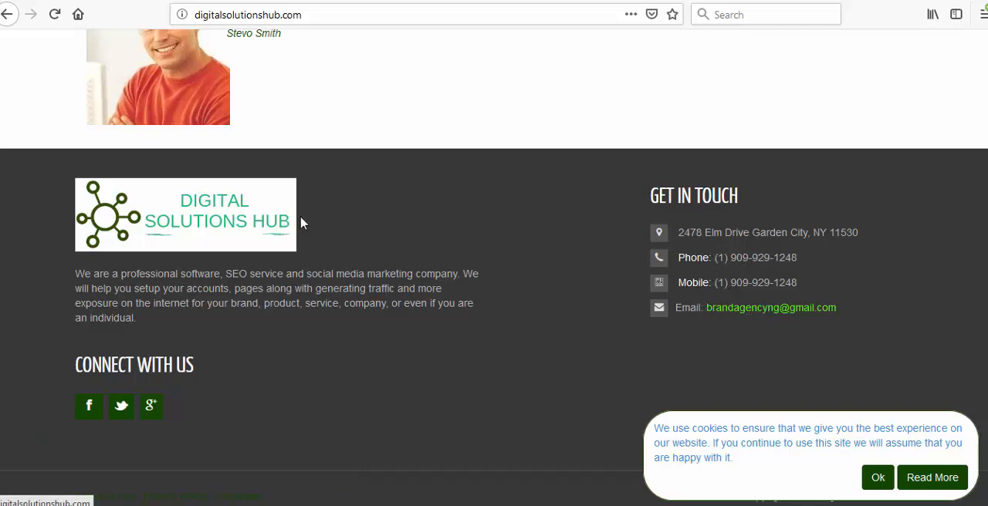
pyautogui.scroll(6, 293, 193)
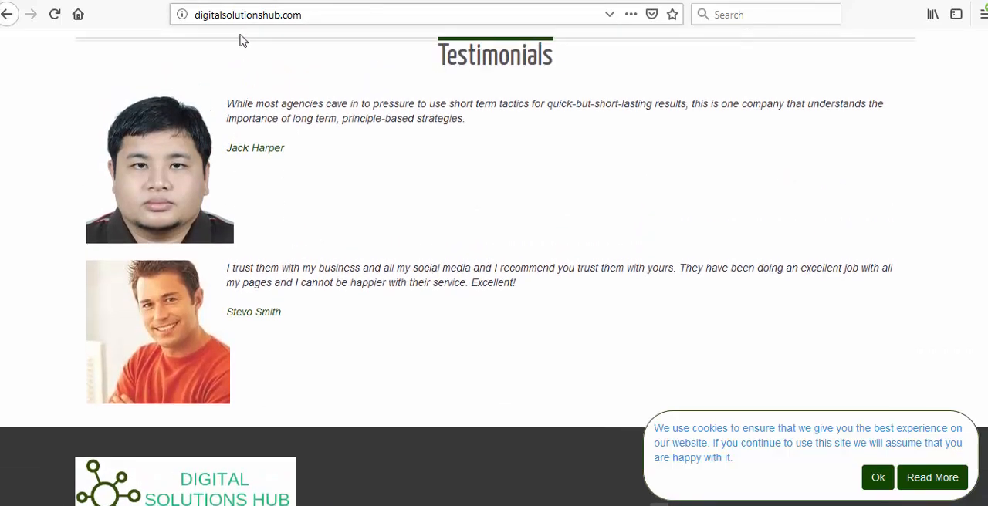
pyautogui.scroll(15, 303, 158)
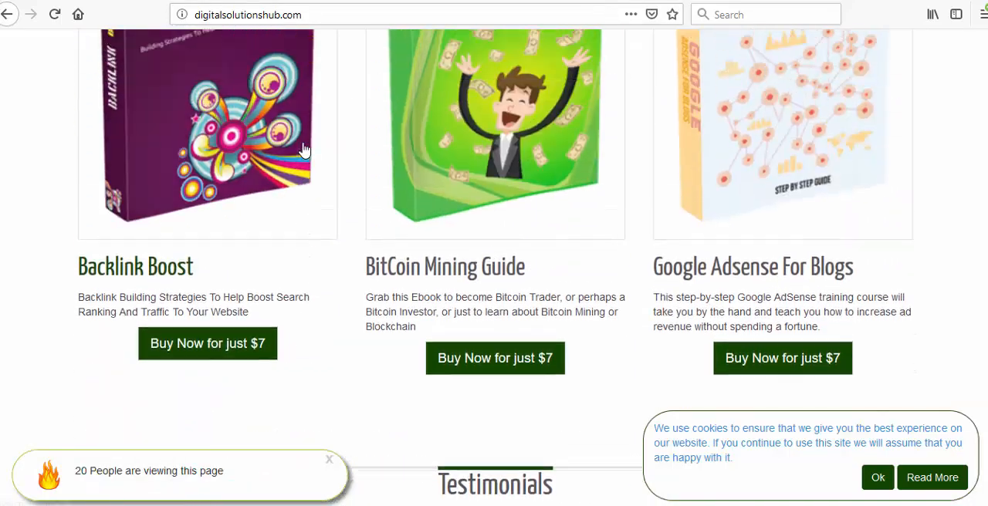
pyautogui.scroll(15, 309, 155)
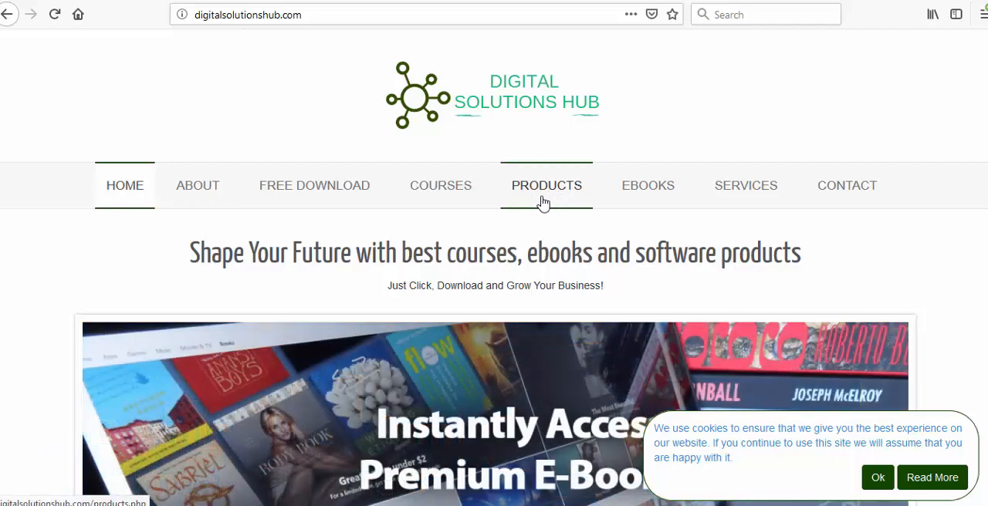
pyautogui.moveTo(444, 253); pyautogui.dragTo(453, 286)
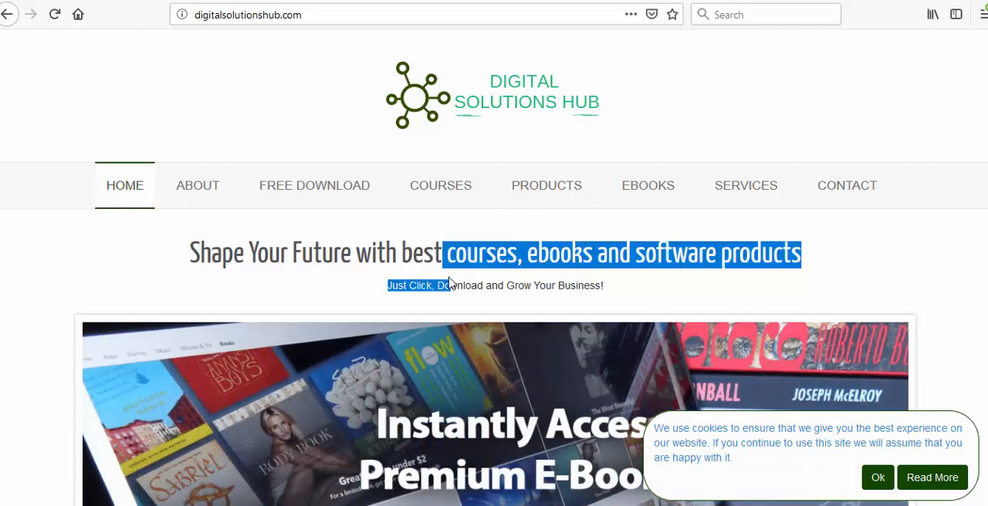
pyautogui.click(620, 297)
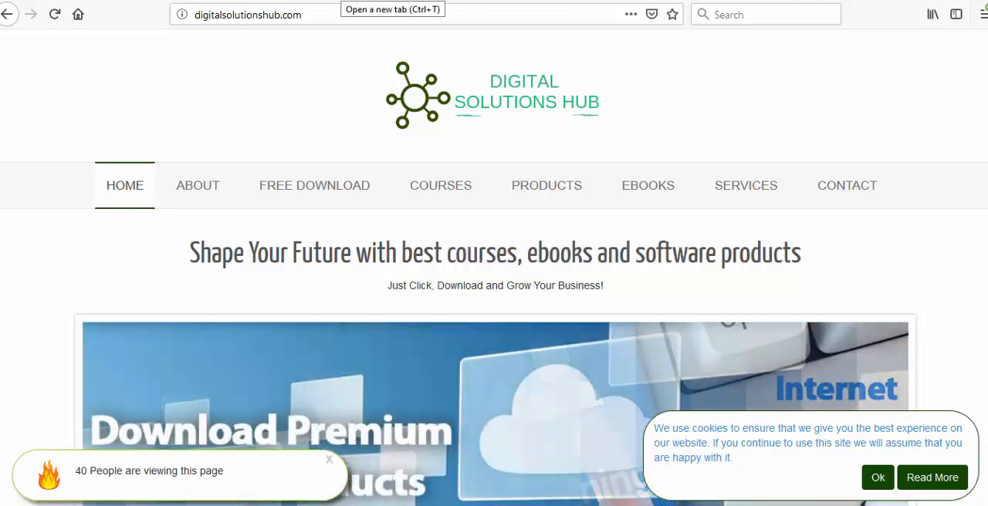
# - Open similarweb.com in a new browser tab
pyautogui.click(344, 0)
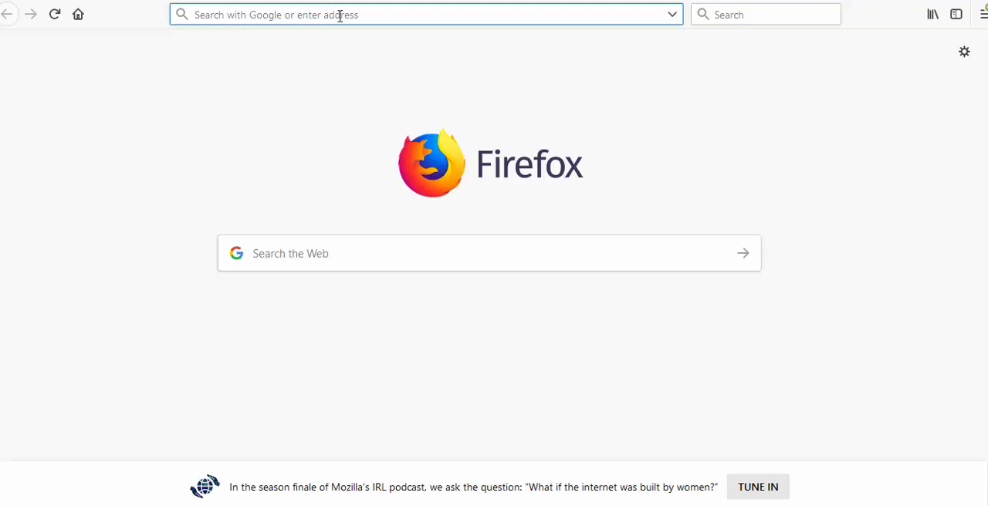
pyautogui.write('sim')
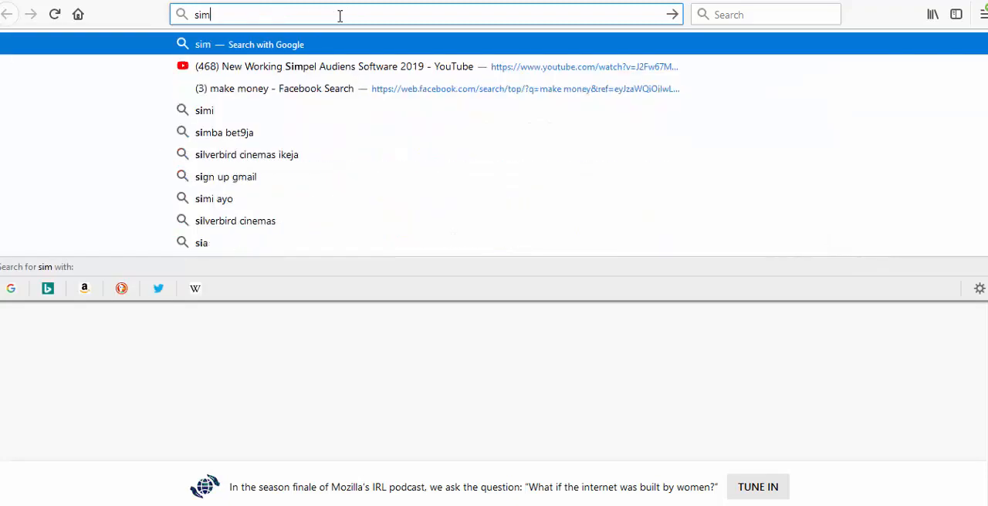
pyautogui.write('ilarweb')
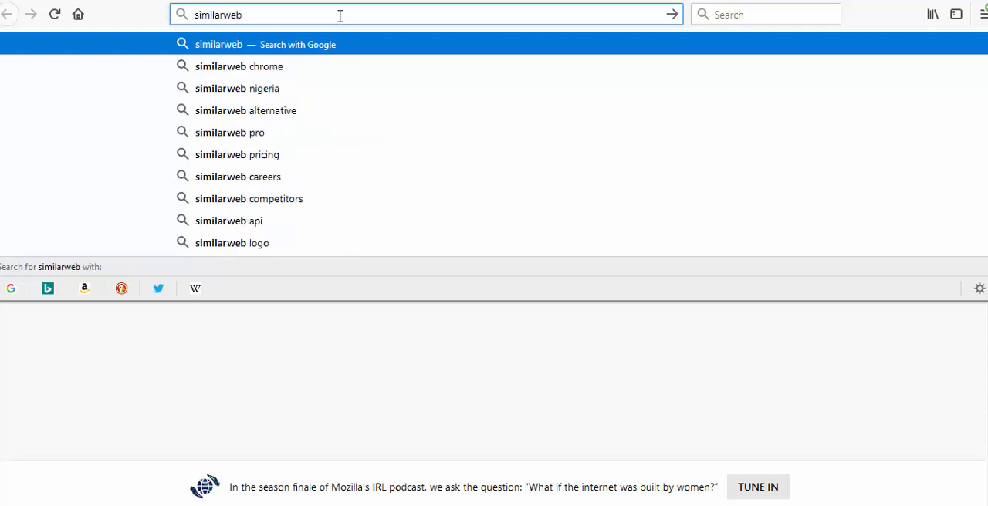
pyautogui.write('.com')
pyautogui.press('Return')
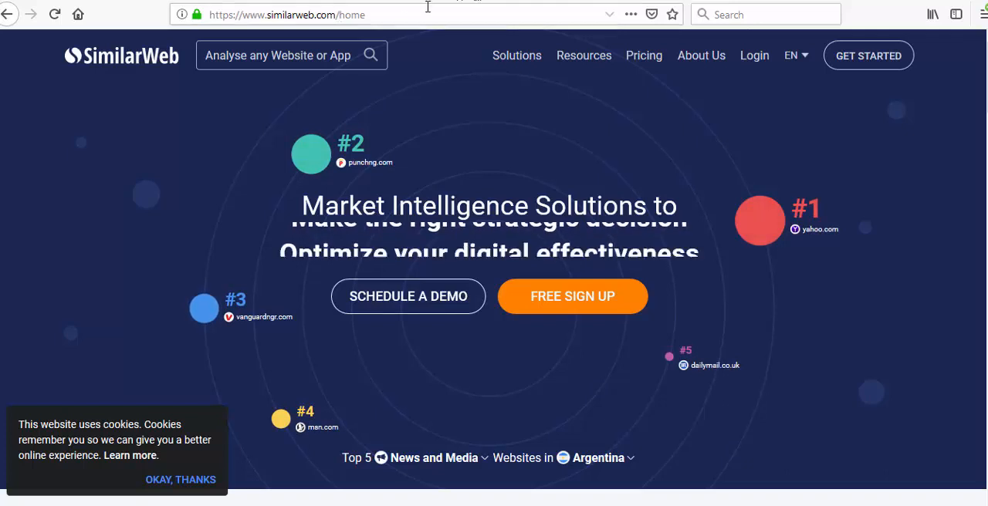
# - Search for udemy and open the website analysis for udemy.com
pyautogui.click(301, 55)
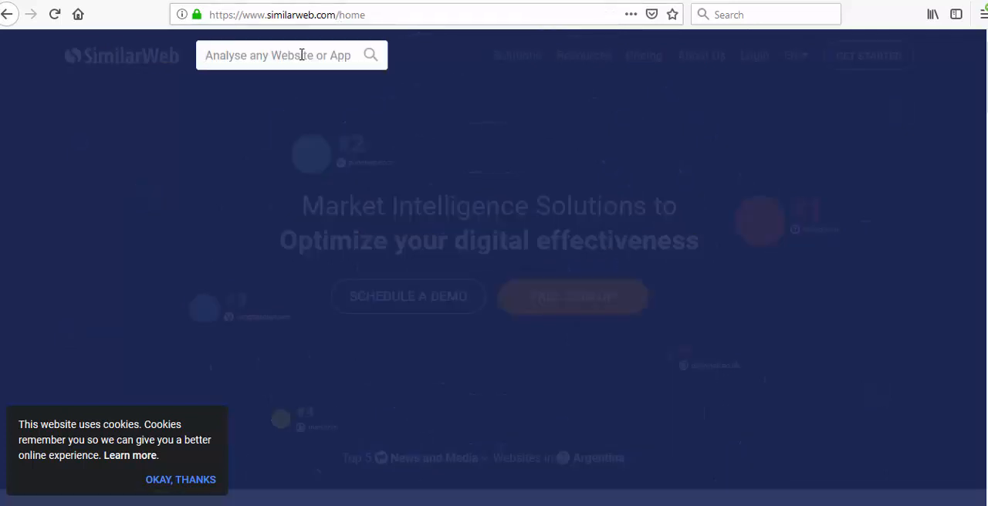
pyautogui.write('udemy')
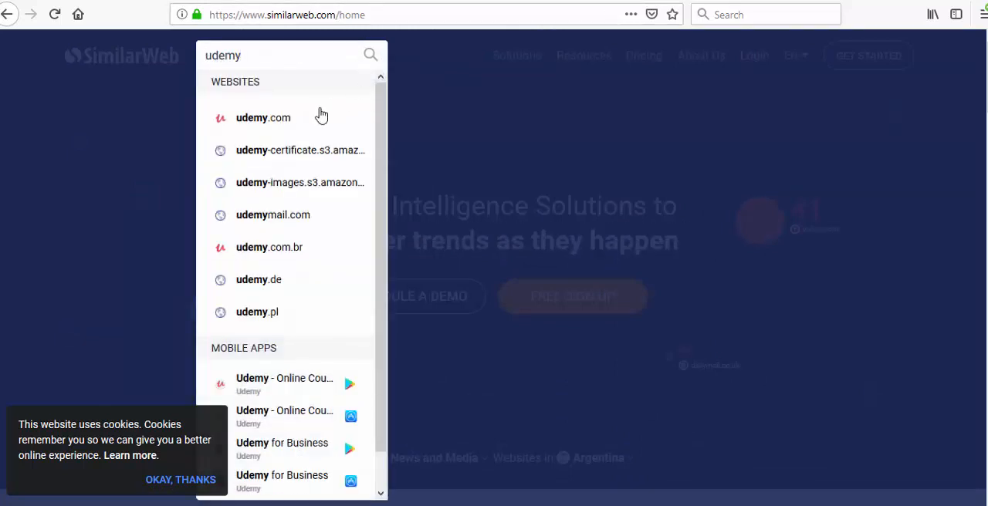
pyautogui.click(306, 133)
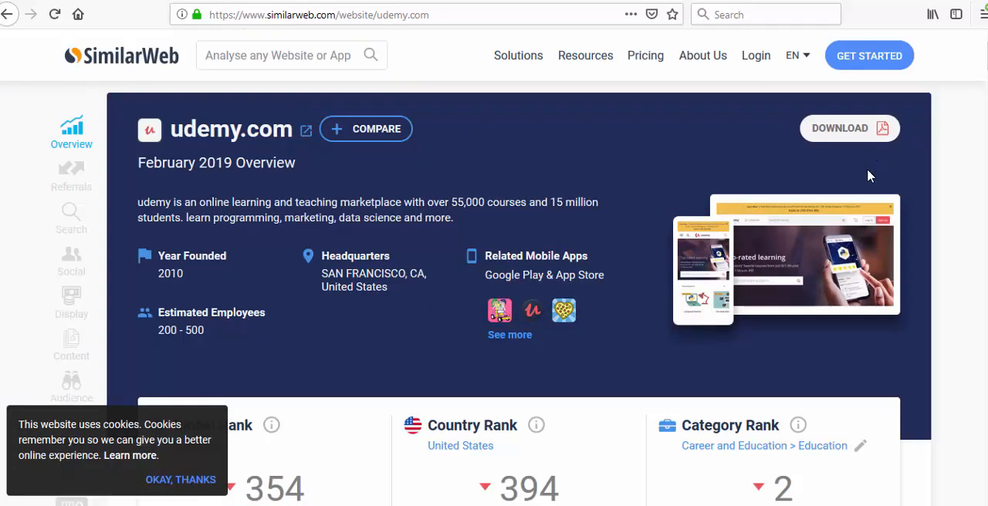
# - Review udemy.com's traffic overview and traffic by countries, dismissing the chat message that covers the country list
pyautogui.scroll(-4, 868, 166)
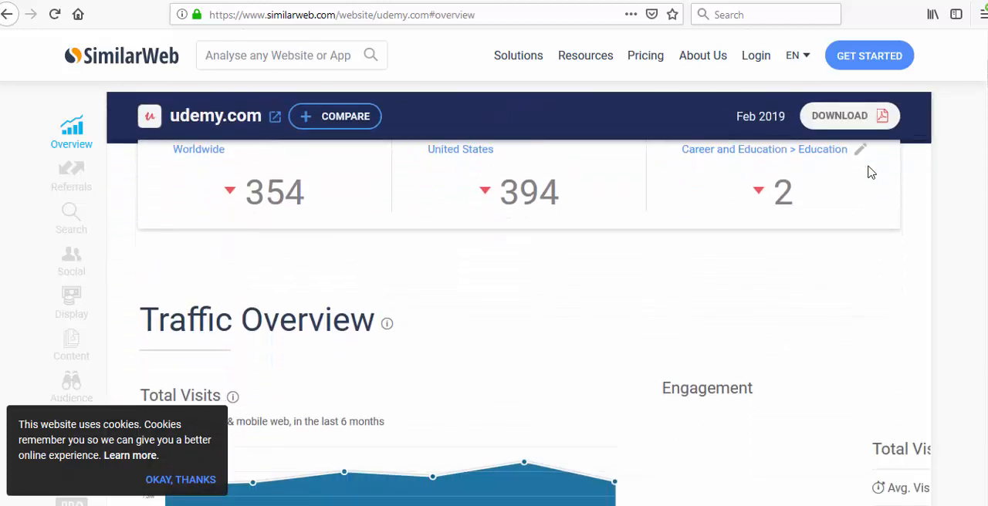
pyautogui.scroll(-3, 867, 171)
pyautogui.scroll(-2, 856, 193)
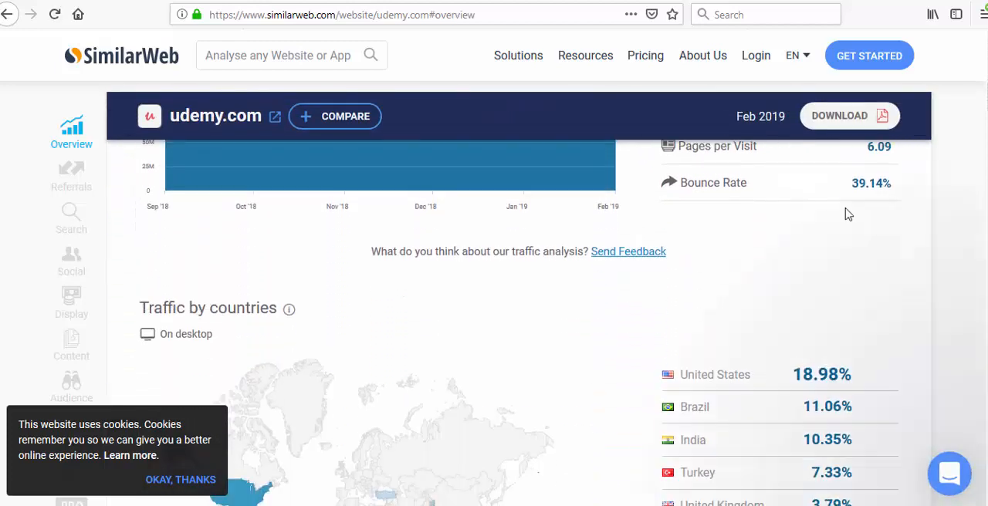
pyautogui.scroll(-3, 844, 217)
pyautogui.scroll(2, 749, 264)
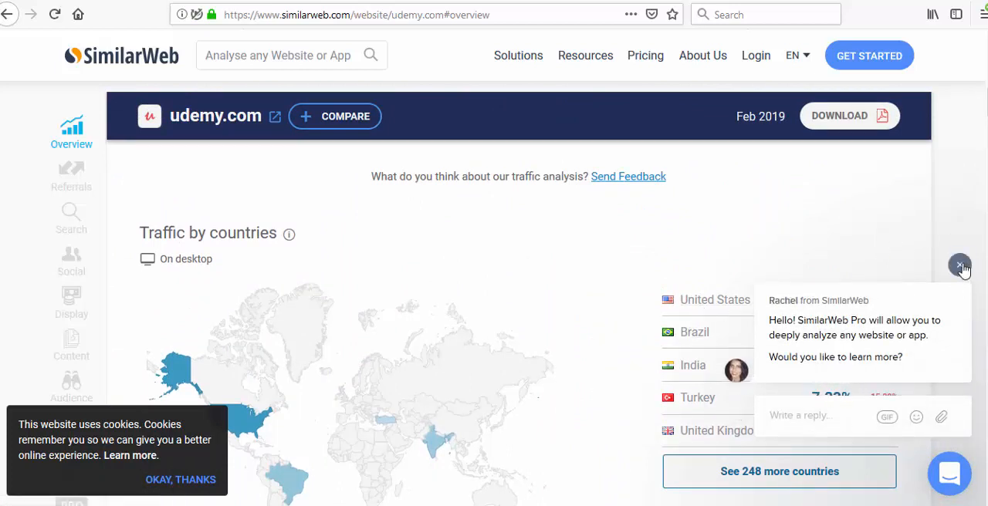
pyautogui.click(960, 266)
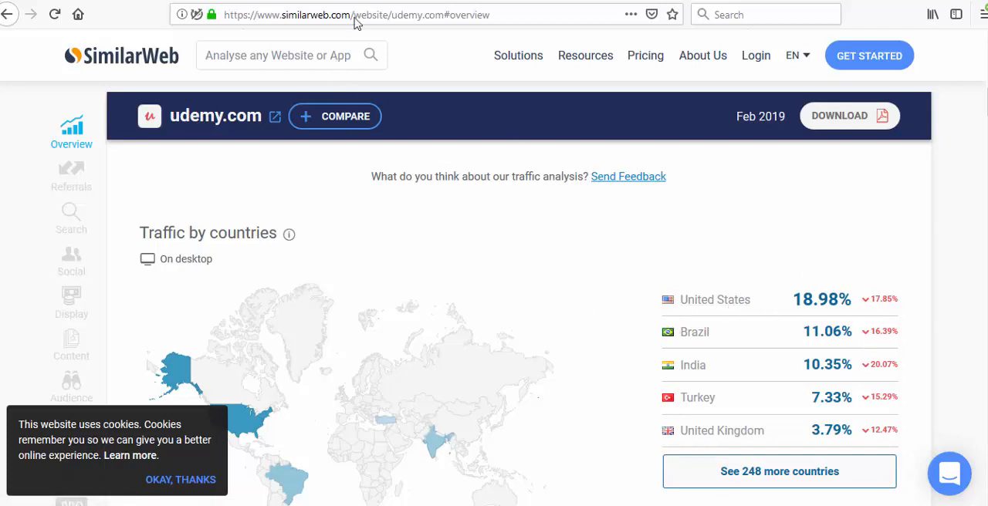
# - Look up the website analysis for warriorplus.com and view its traffic by countries
pyautogui.click(289, 57)
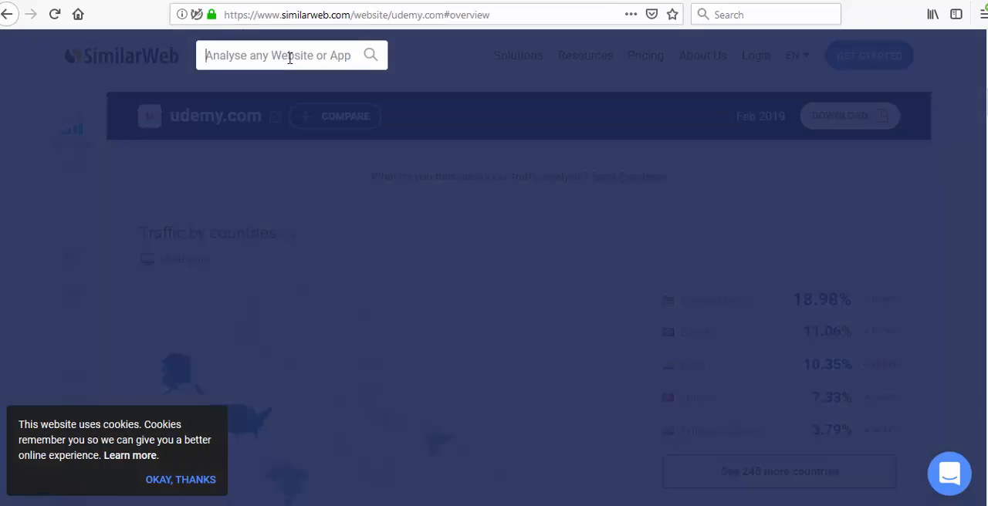
pyautogui.write('warrio')
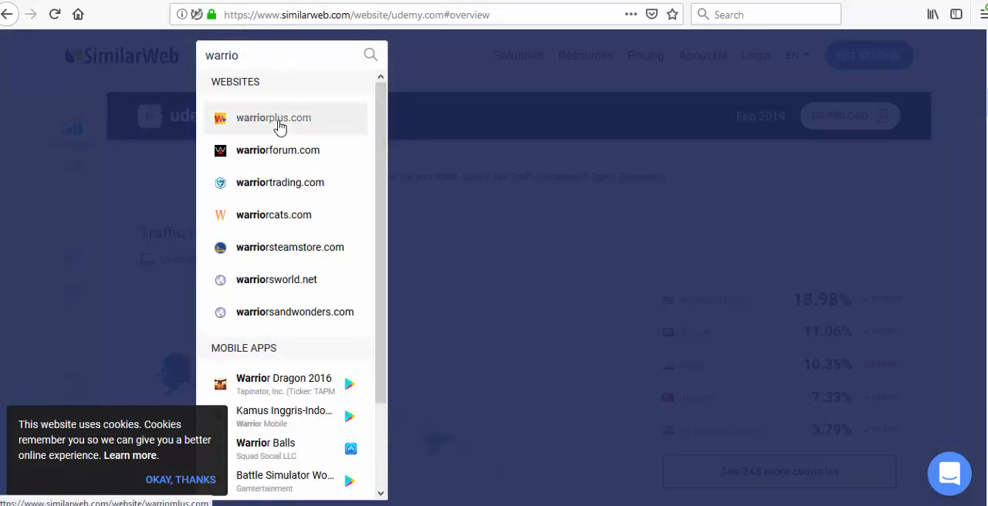
pyautogui.click(270, 122)
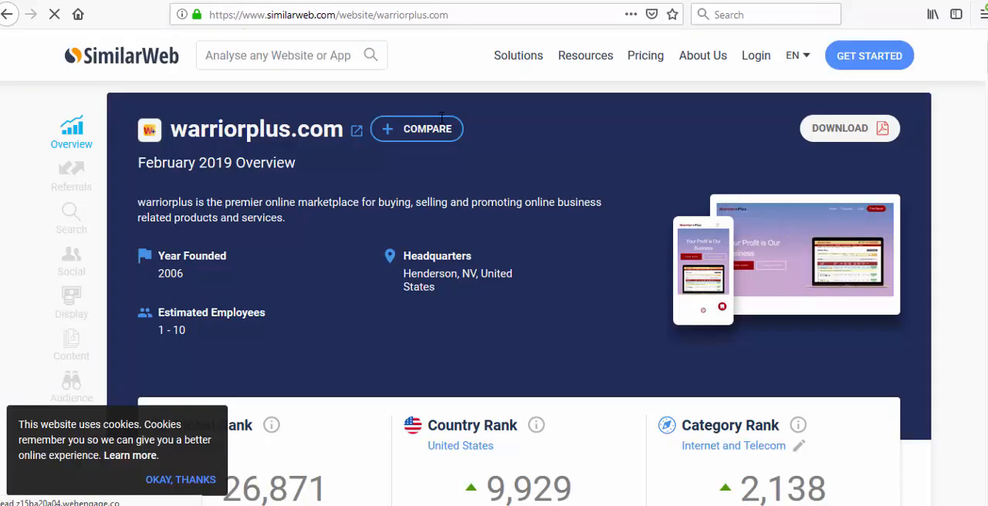
pyautogui.scroll(-3, 760, 193)
pyautogui.scroll(-7, 748, 197)
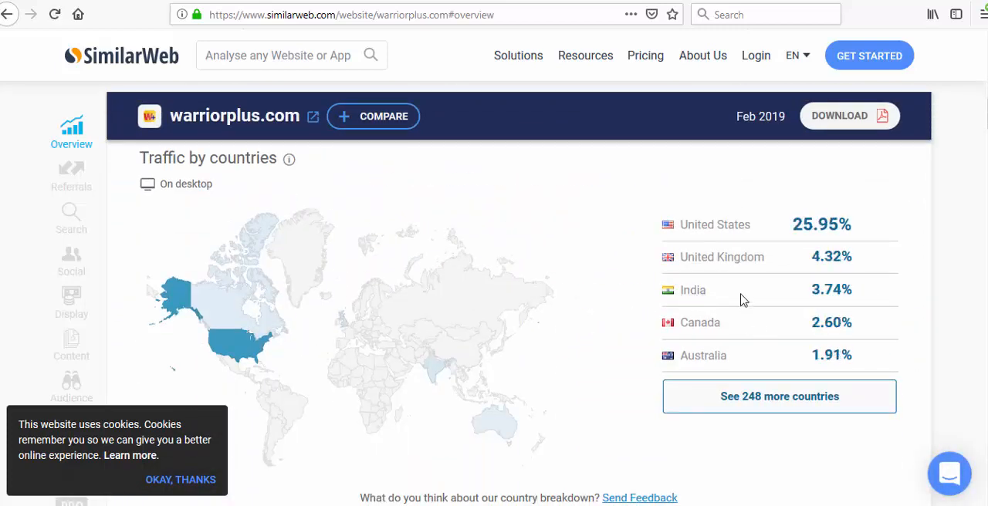
# - Look up the website analysis for jvzoo.com and view its ranks, traffic overview and traffic by countries
pyautogui.click(245, 61)
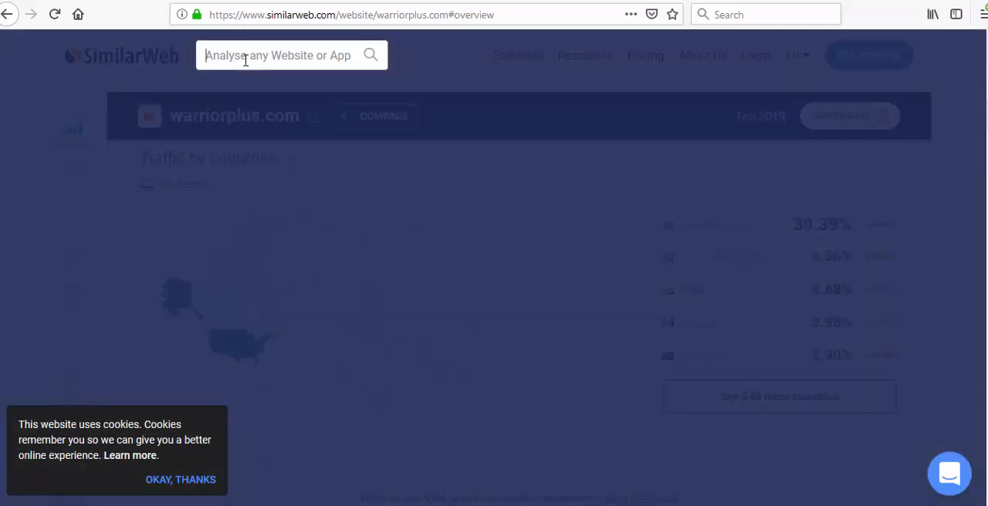
pyautogui.write('jvzoo')
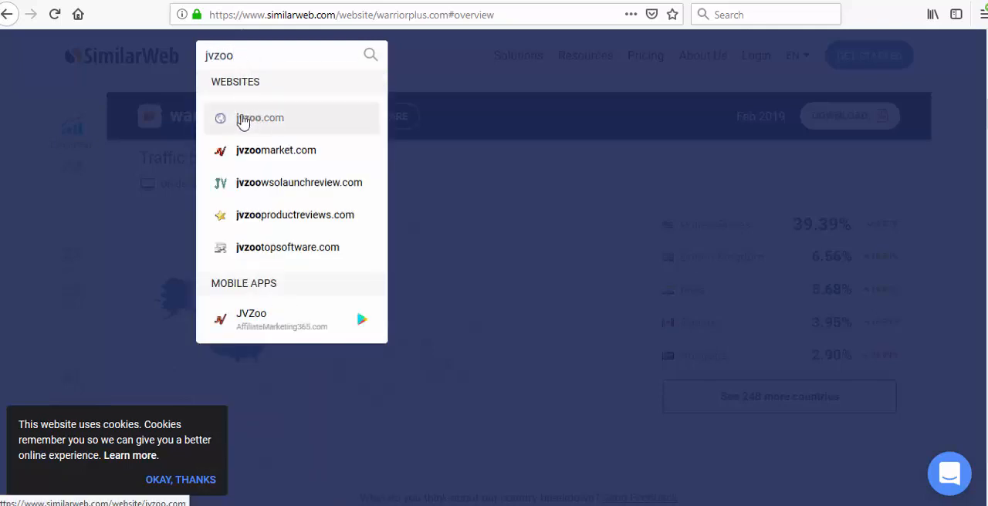
pyautogui.click(240, 122)
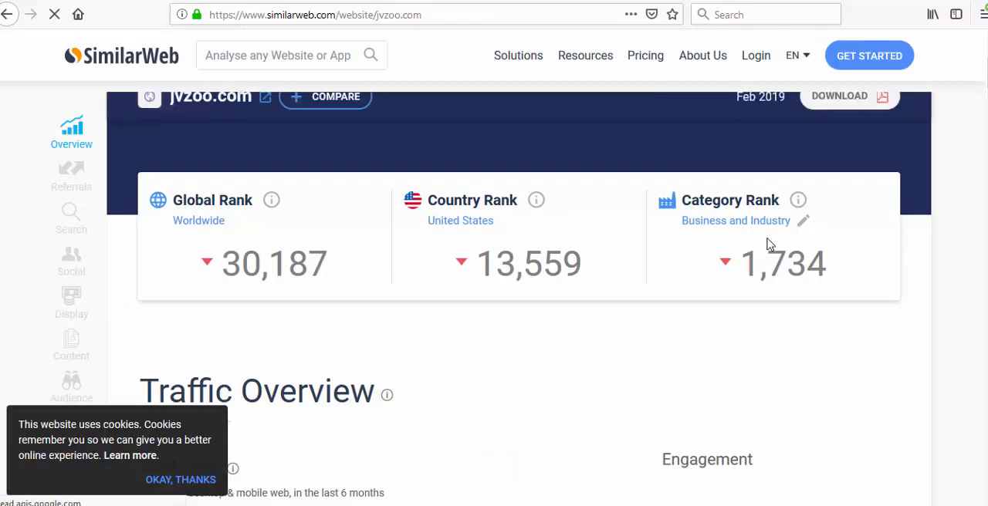
pyautogui.scroll(-5, 767, 244)
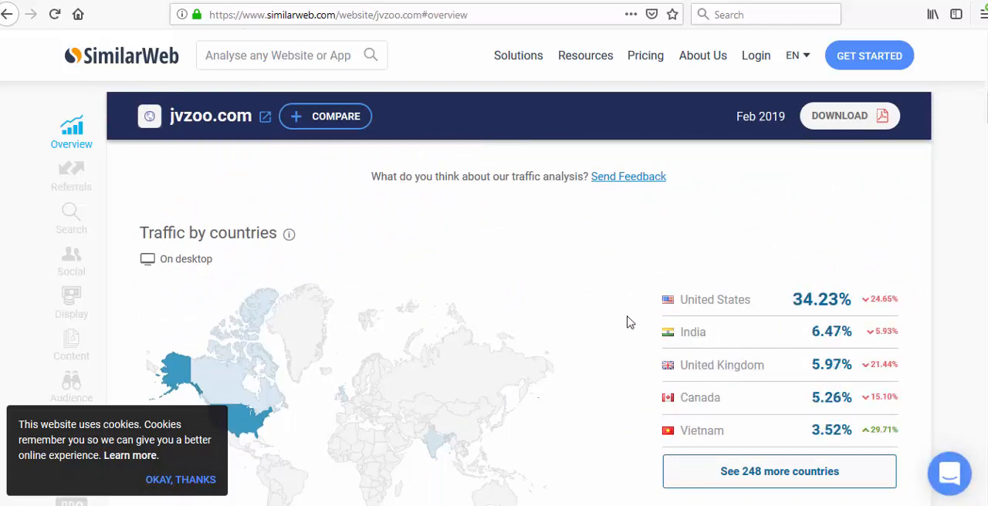
pyautogui.scroll(10, 595, 286)
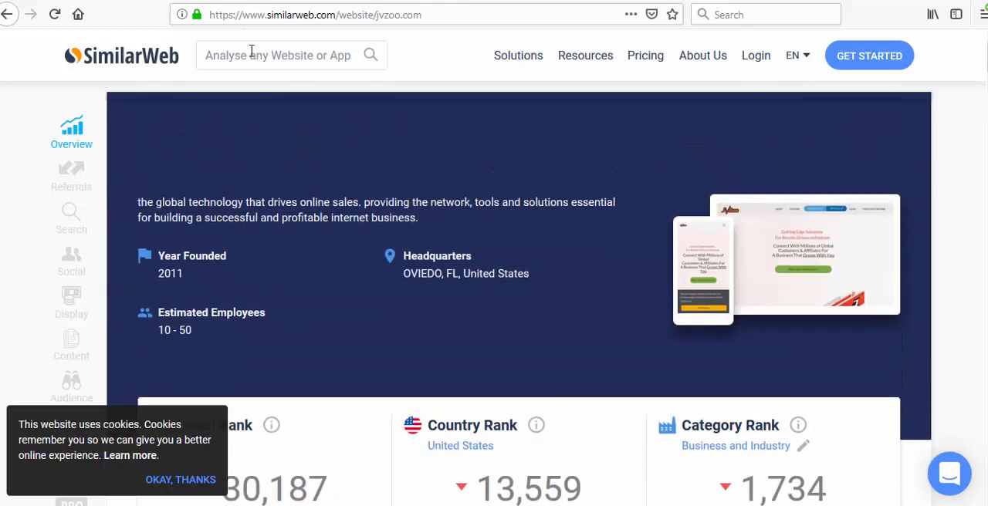
# - Look up the website analysis for clickbank.com and view its ranks and traffic by countries
pyautogui.click(275, 62)
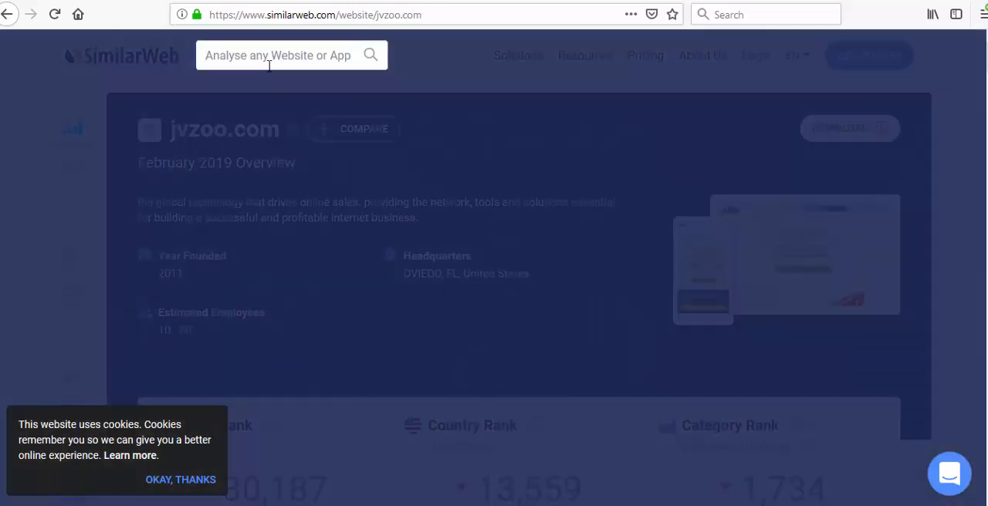
pyautogui.write('cl')
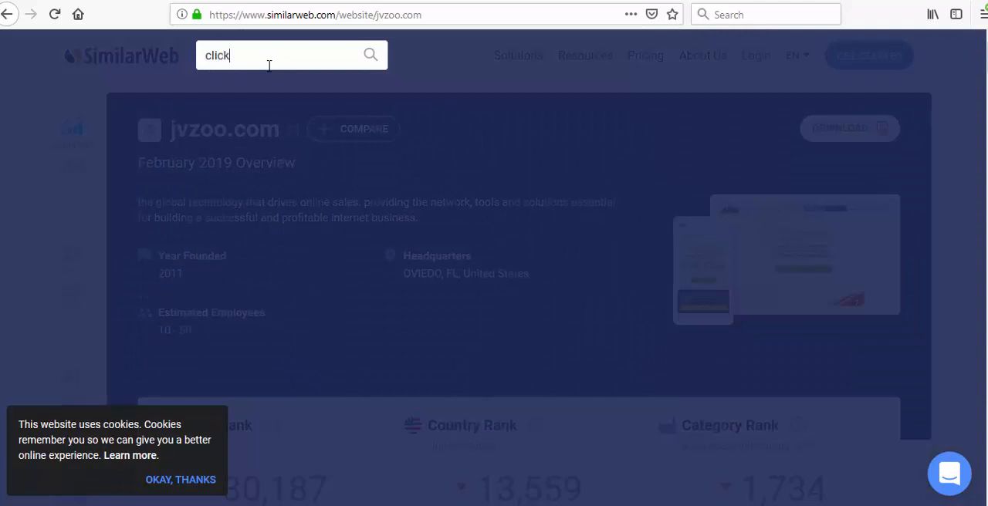
pyautogui.write('ickb')
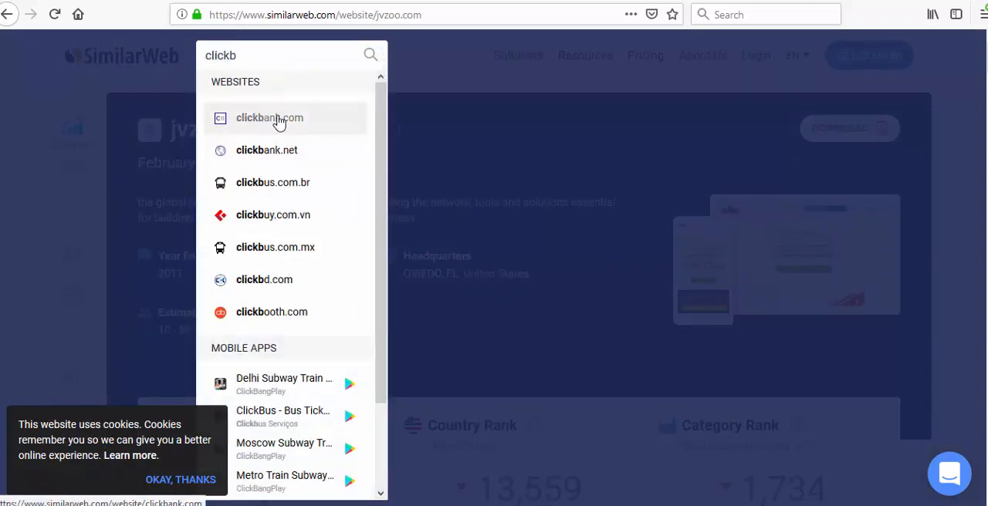
pyautogui.click(280, 120)
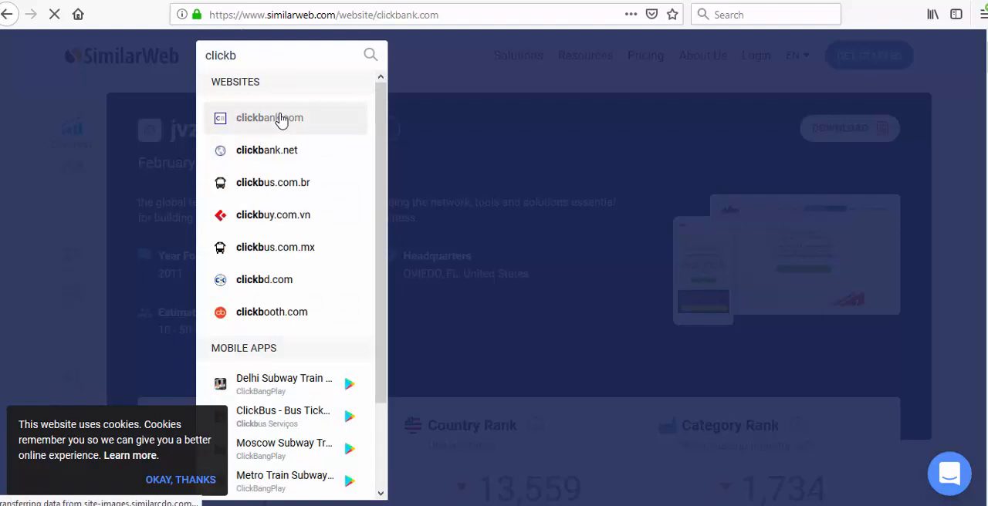
pyautogui.scroll(-15, 557, 279)
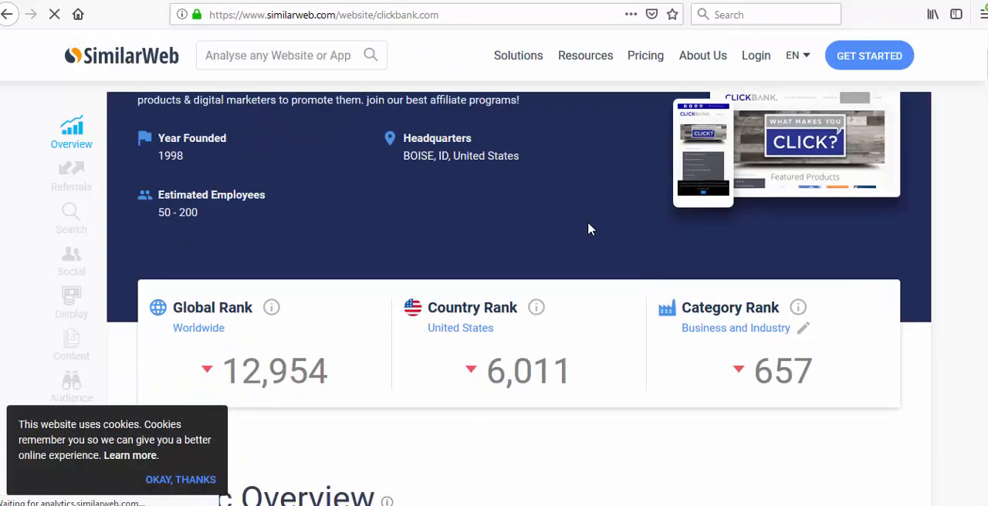
pyautogui.scroll(-3, 591, 229)
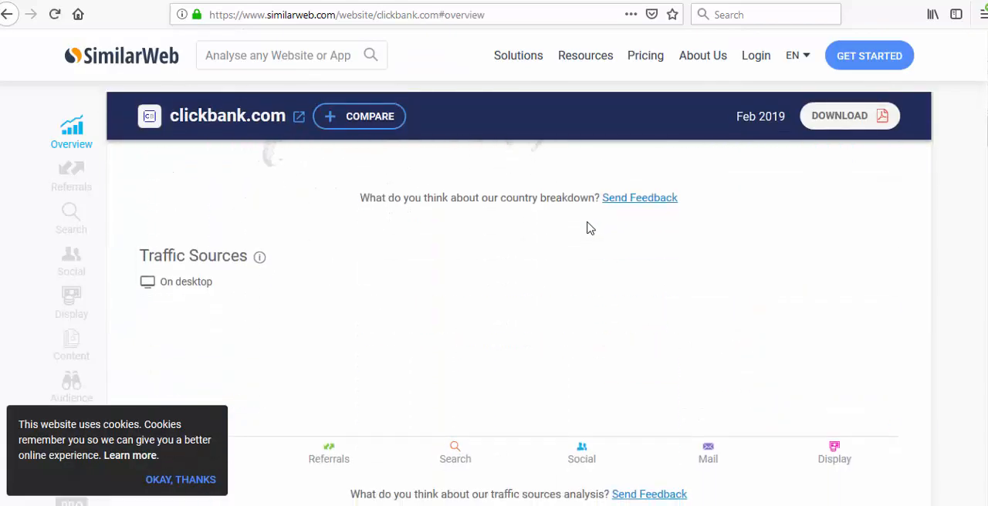
pyautogui.scroll(6, 590, 229)
pyautogui.scroll(-2, 656, 321)
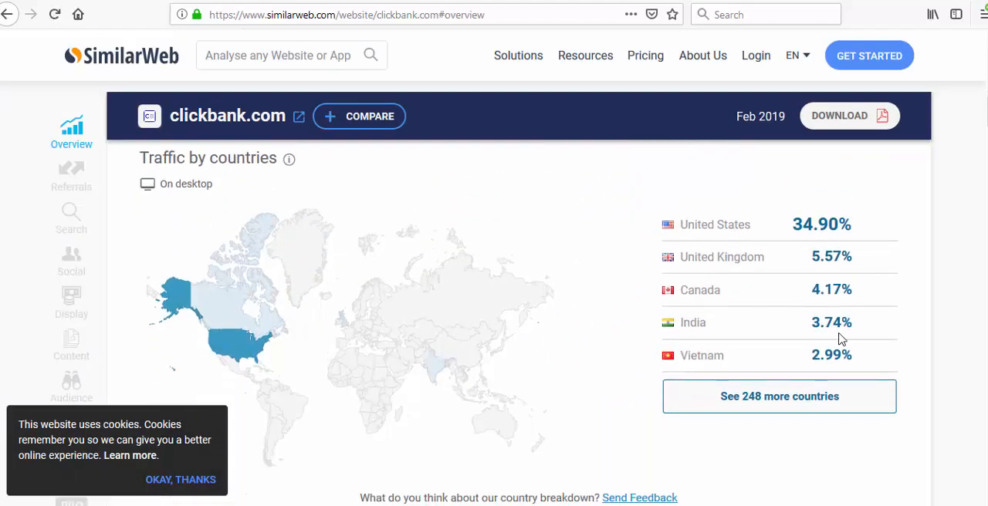
# - Look up the website analysis for cj.com and view its ranks and traffic by countries
pyautogui.click(261, 56)
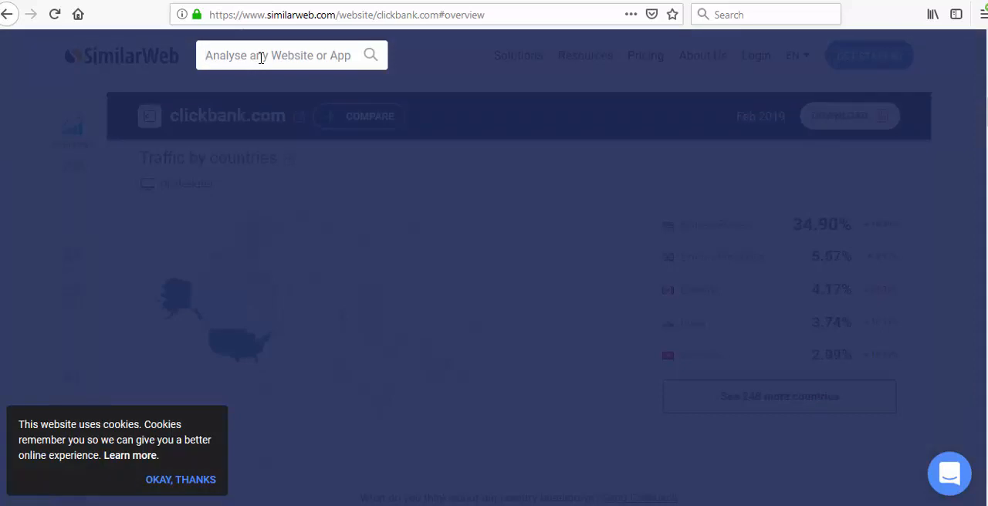
pyautogui.write('commissi')
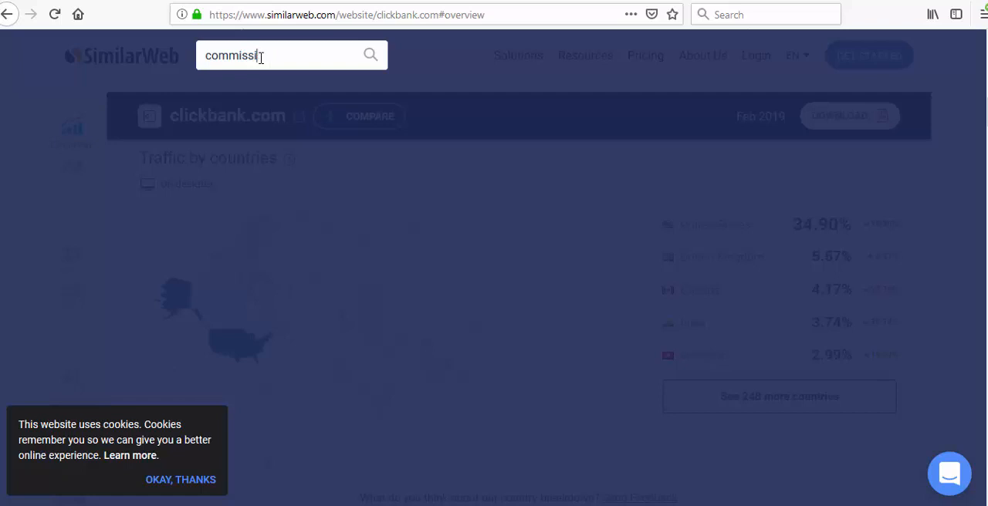
pyautogui.press('BackSpace')
pyautogui.press('BackSpace')
pyautogui.press('BackSpace')
pyautogui.press('BackSpace')
pyautogui.press('BackSpace')
pyautogui.press('BackSpace')
pyautogui.press('BackSpace')
pyautogui.press('BackSpace')
pyautogui.write('cj.')
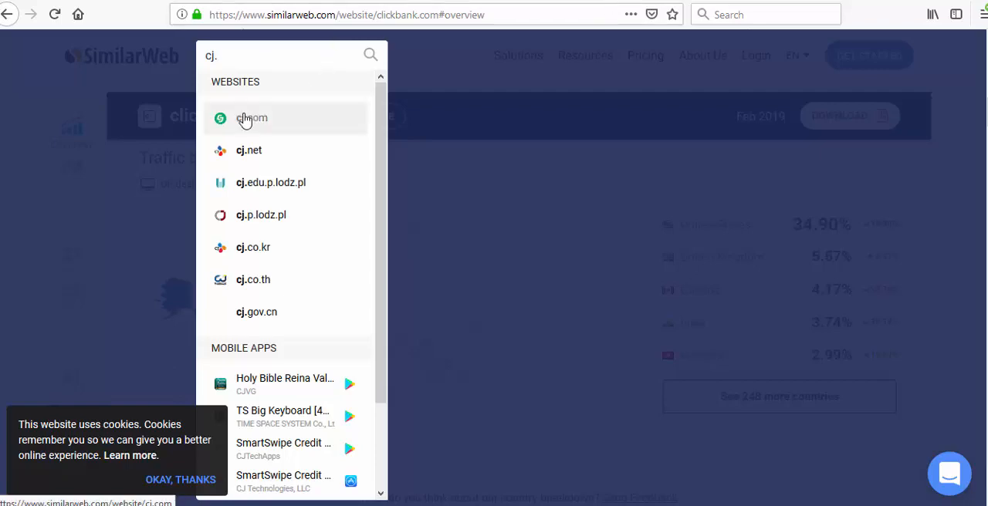
pyautogui.click(233, 116)
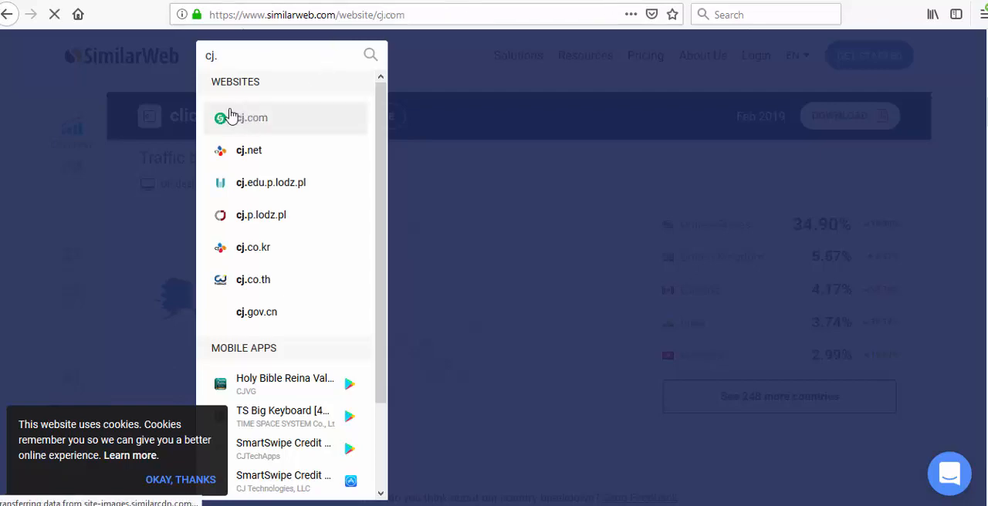
pyautogui.scroll(-5, 734, 315)
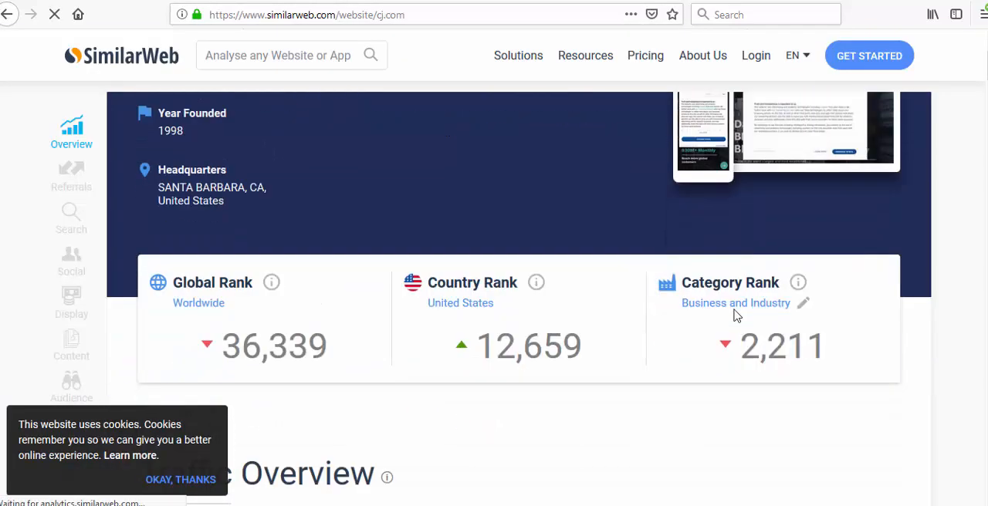
pyautogui.scroll(-5, 734, 315)
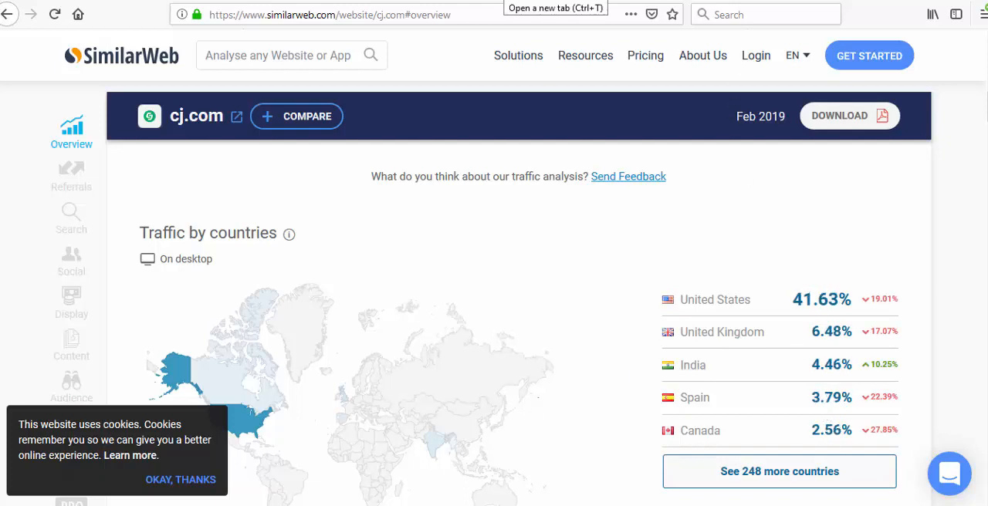
# - Search Google for "digital products png" in a new browser tab and show the image results
pyautogui.hotkey('ctrl', 't')
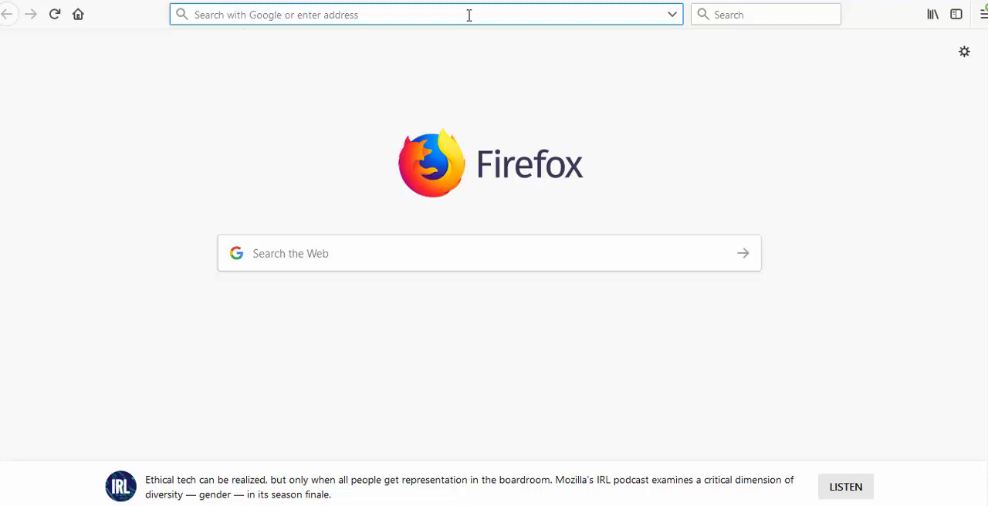
pyautogui.write('di')
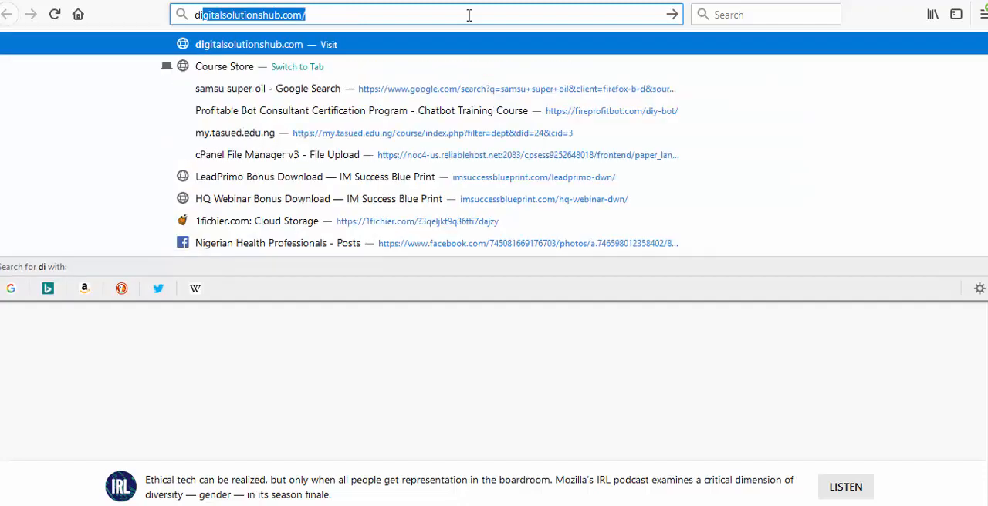
pyautogui.write('gital ')
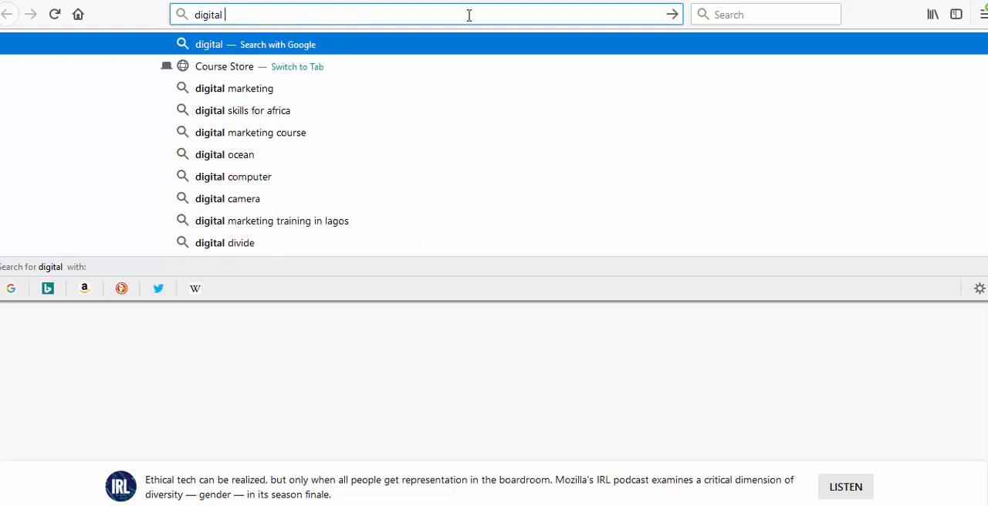
pyautogui.write('products')
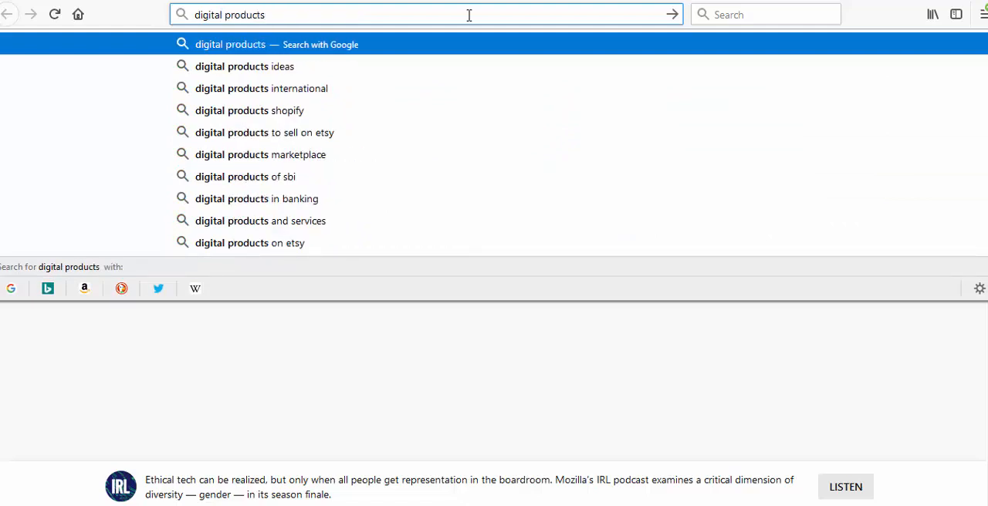
pyautogui.write(' png')
pyautogui.press('Return')
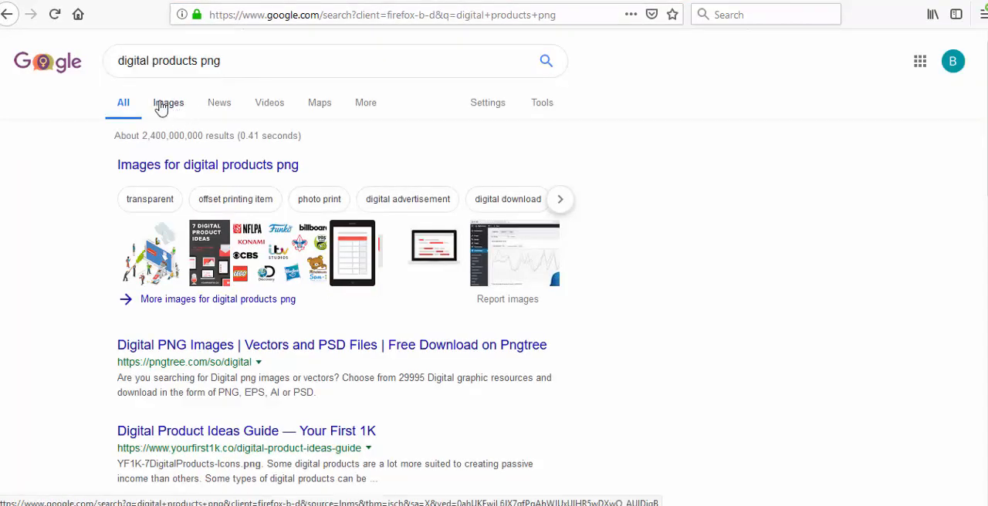
pyautogui.click(162, 108)
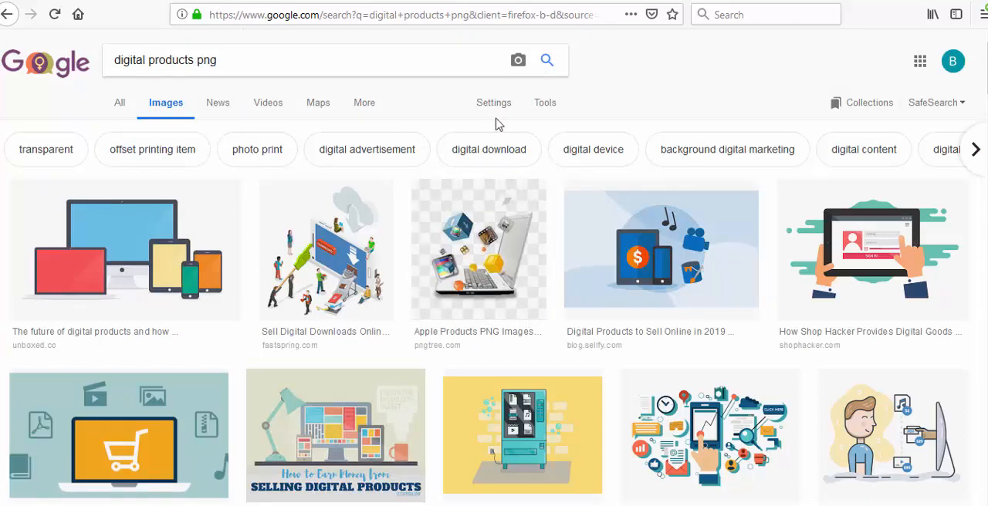
# - Filter the image results by usage rights to those labeled for reuse
pyautogui.click(548, 107)
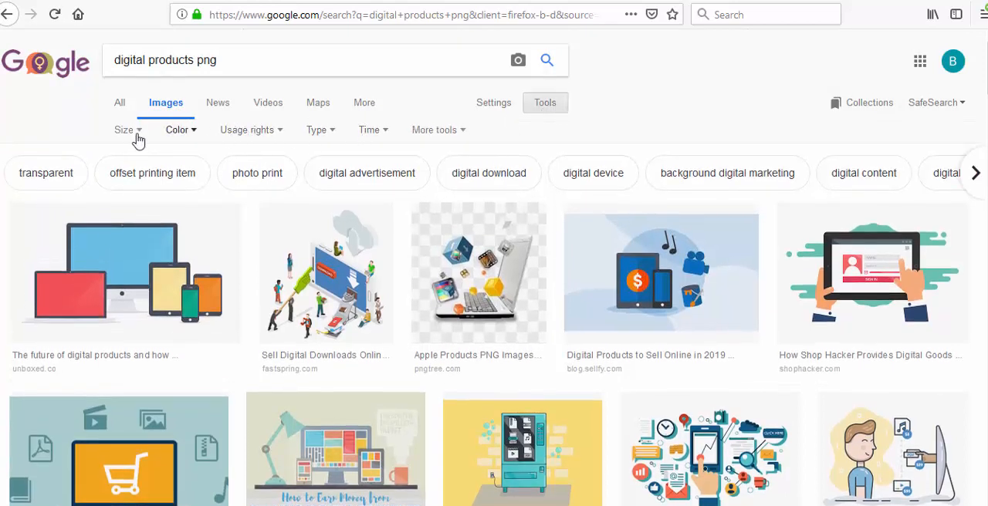
pyautogui.click(283, 133)
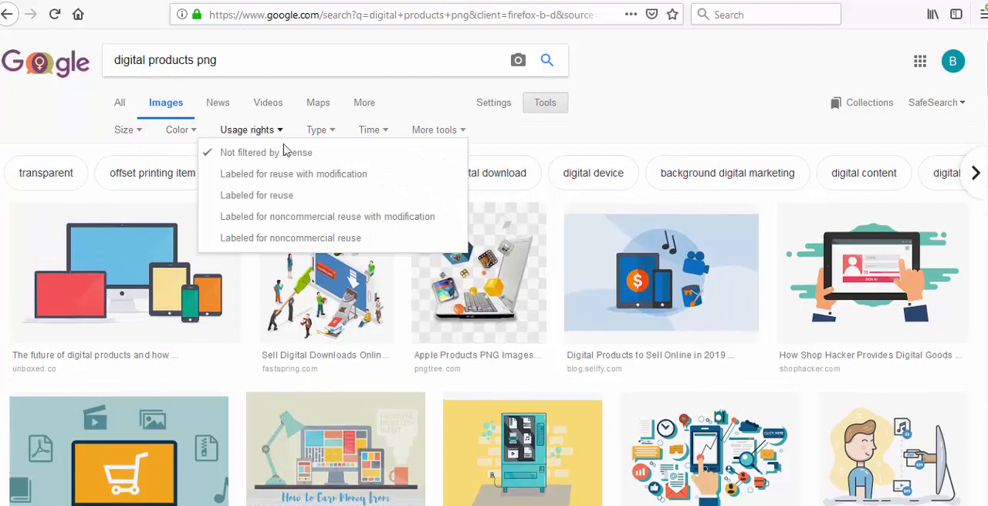
pyautogui.click(268, 202)
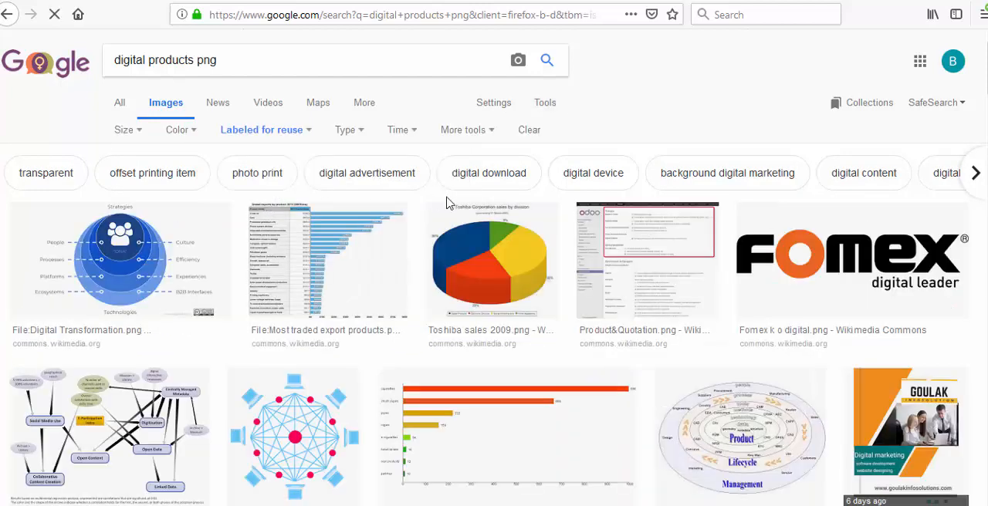
# - Browse the reusable image results for a picture that suits digital products
pyautogui.scroll(-3, 455, 216)
pyautogui.scroll(-5, 358, 320)
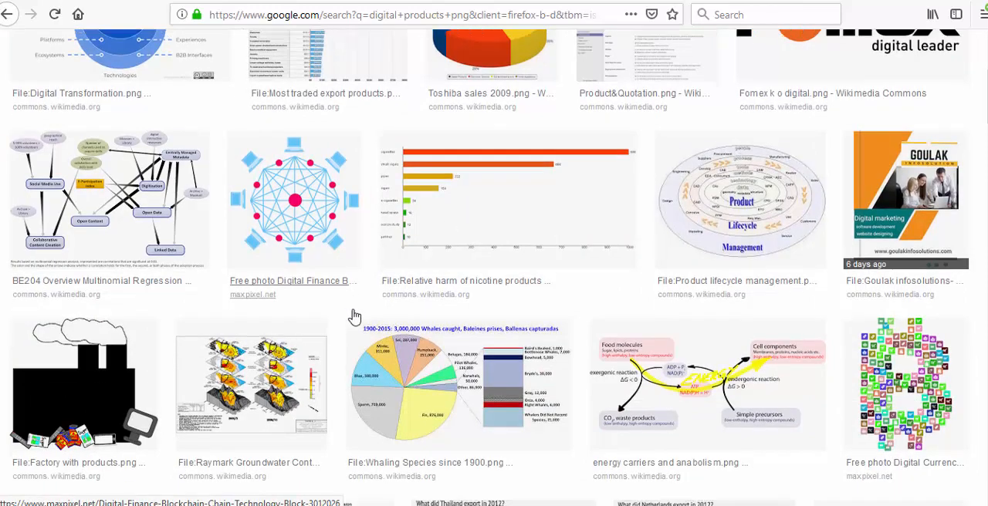
pyautogui.scroll(-10, 357, 316)
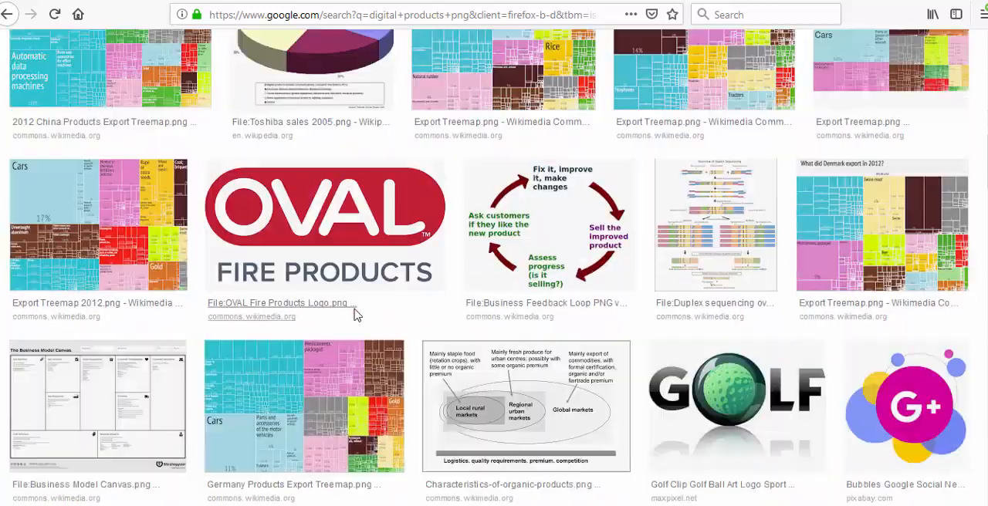
pyautogui.scroll(-8, 357, 316)
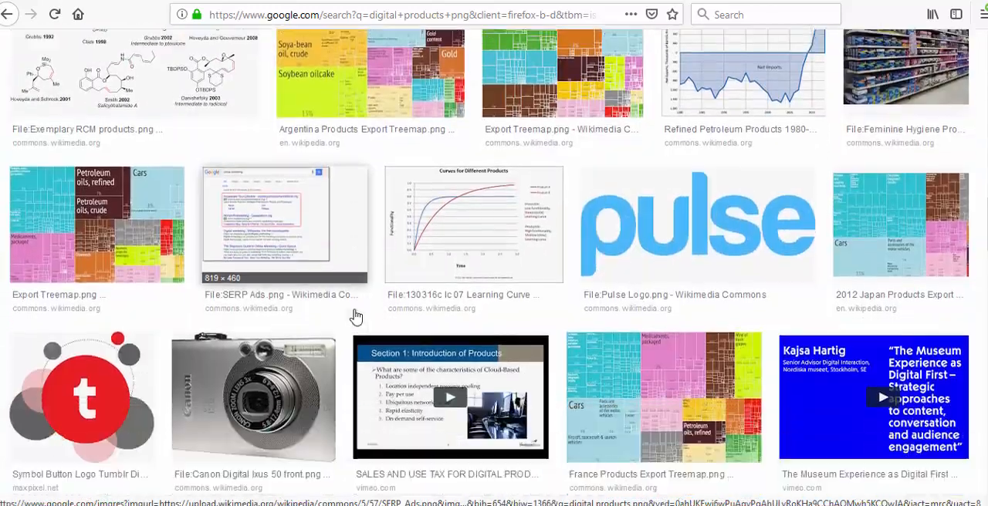
pyautogui.scroll(-10, 359, 315)
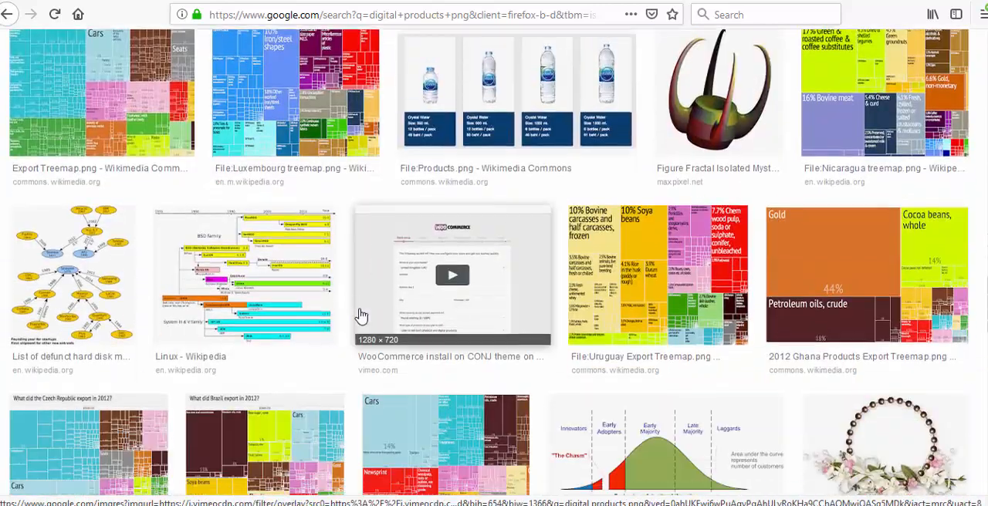
pyautogui.scroll(-5, 359, 312)
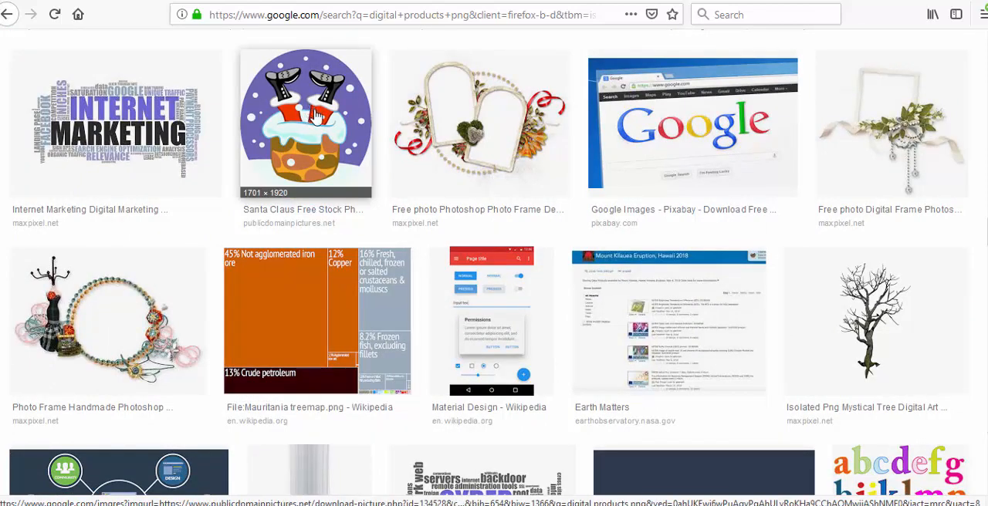
pyautogui.scroll(-8, 383, 192)
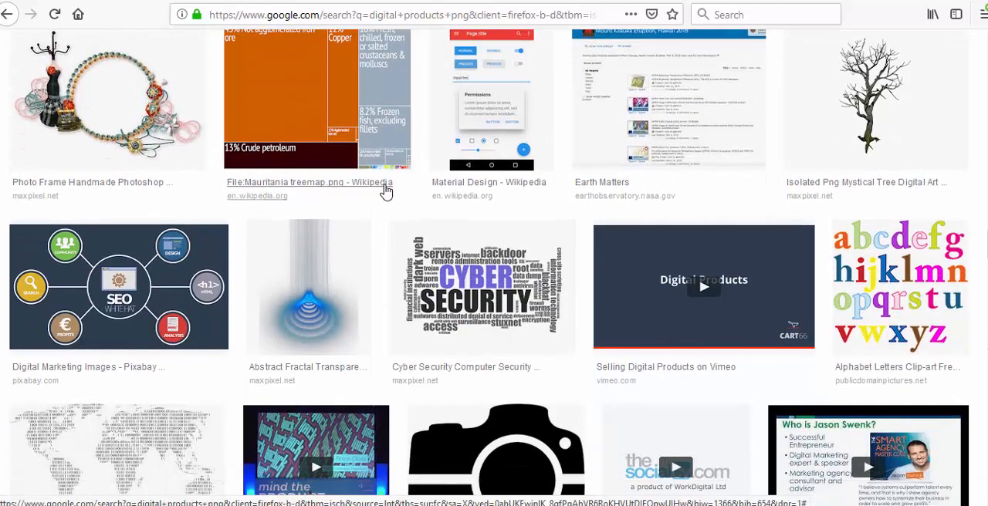
pyautogui.scroll(-2, 383, 192)
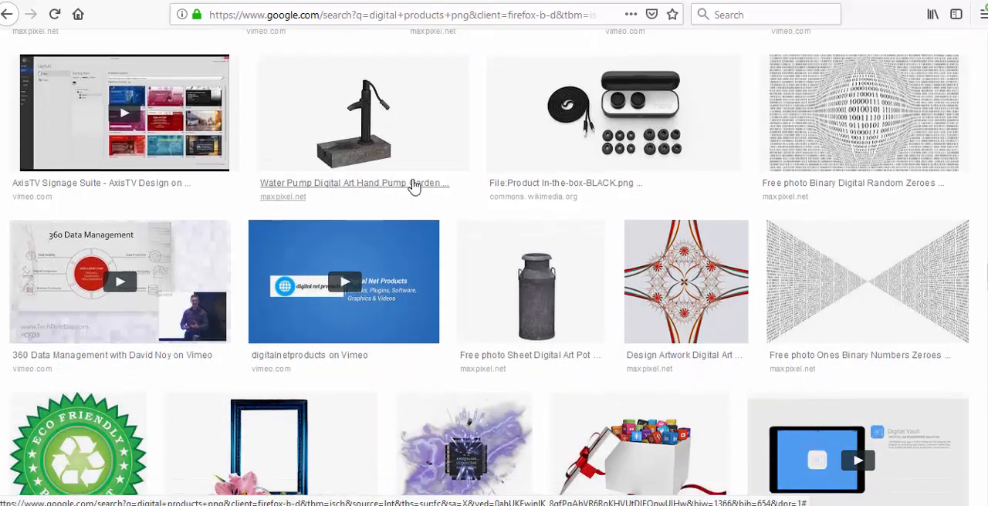
pyautogui.scroll(-4, 413, 187)
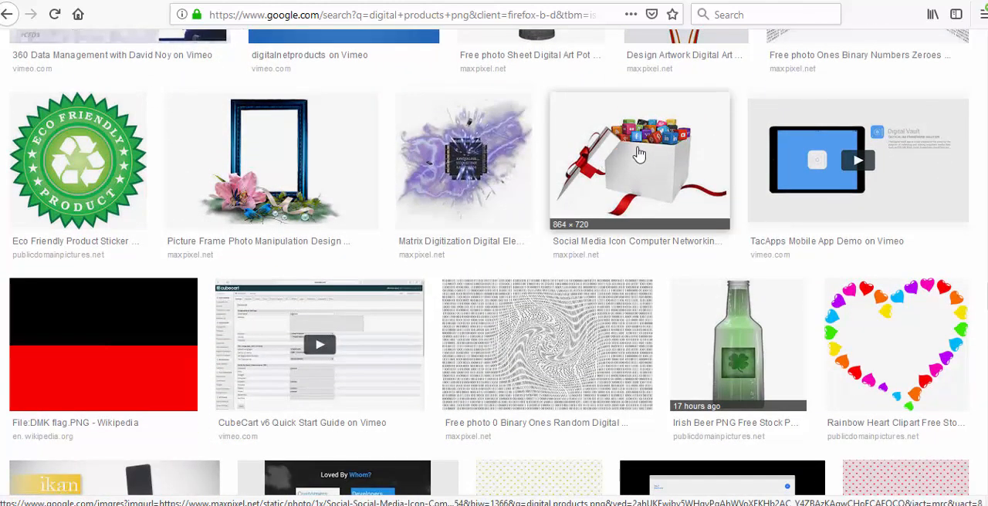
# - Preview the gift box image with social media icons and the related hand-holding-phone image, and close the preview
pyautogui.click(654, 152)
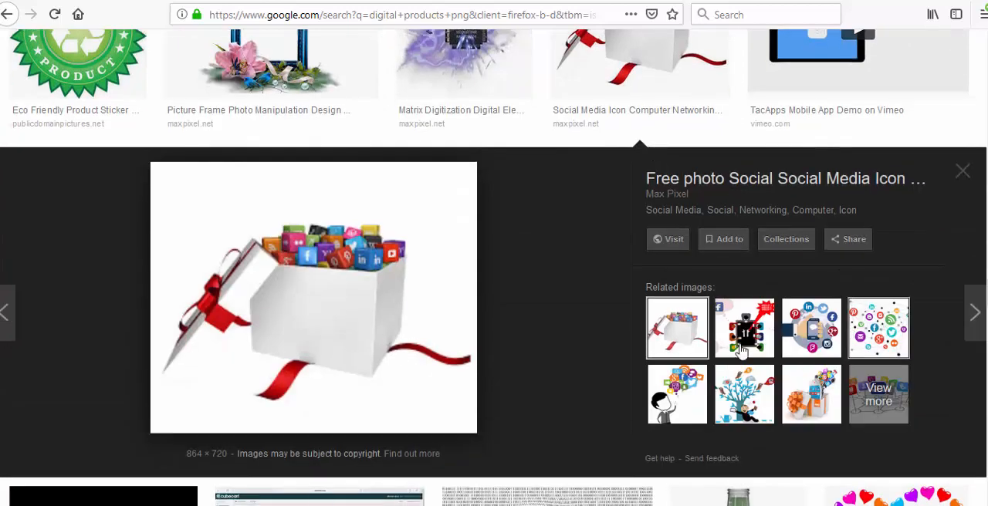
pyautogui.click(830, 327)
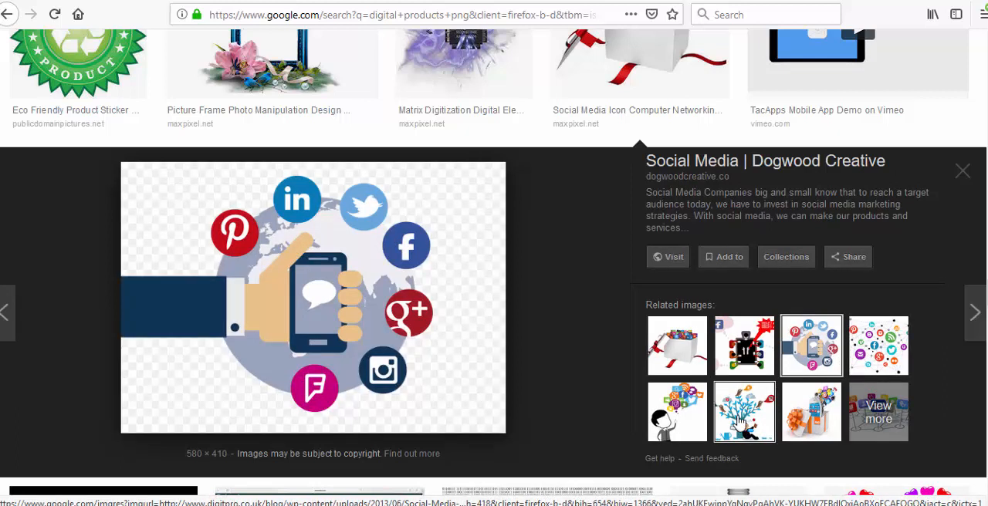
pyautogui.click(965, 176)
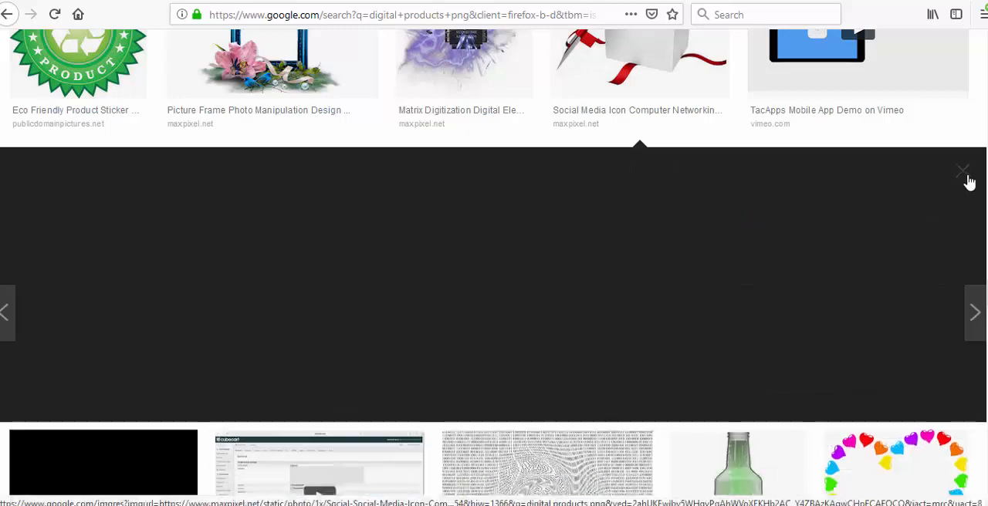
# - Examine more of the reusable "digital products png" image results for a suitable picture
pyautogui.scroll(-4, 457, 296)
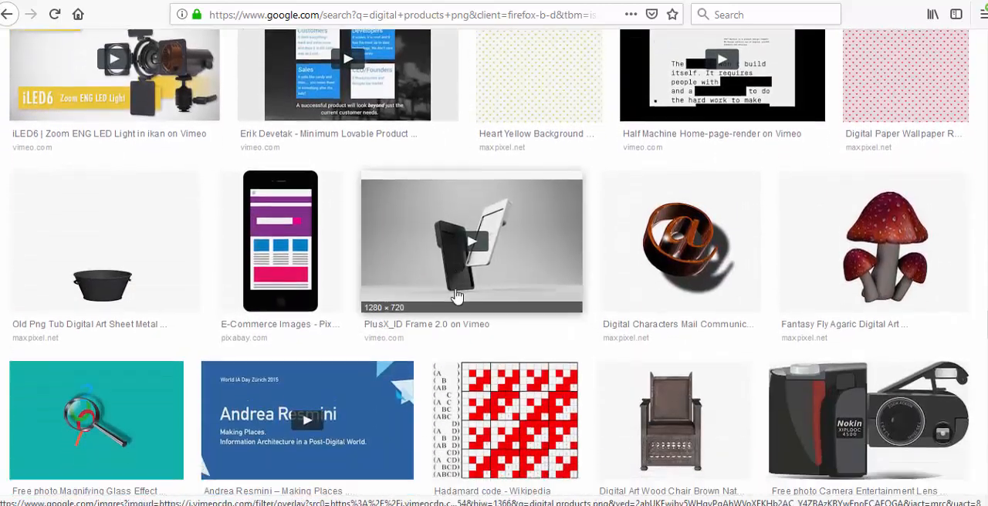
pyautogui.scroll(-3, 456, 295)
pyautogui.scroll(-10, 457, 297)
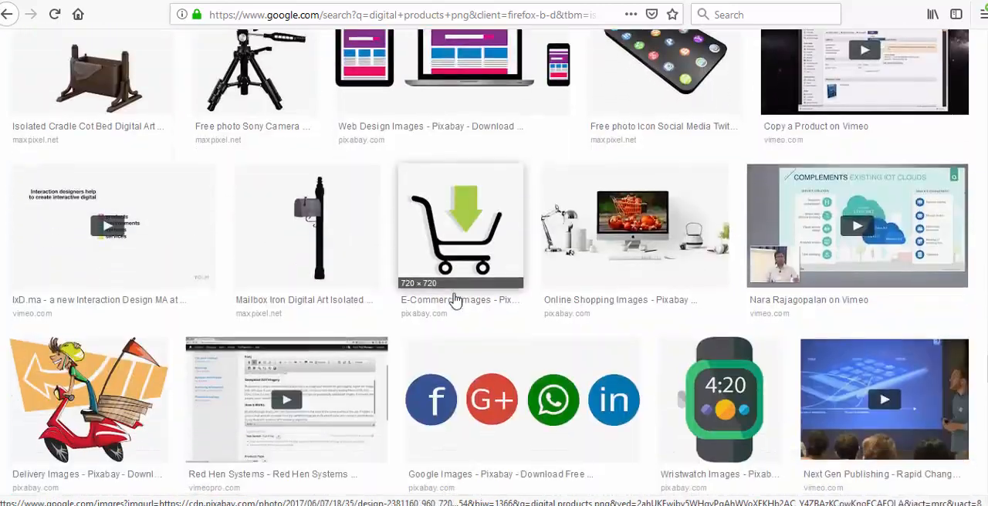
pyautogui.scroll(-7, 457, 299)
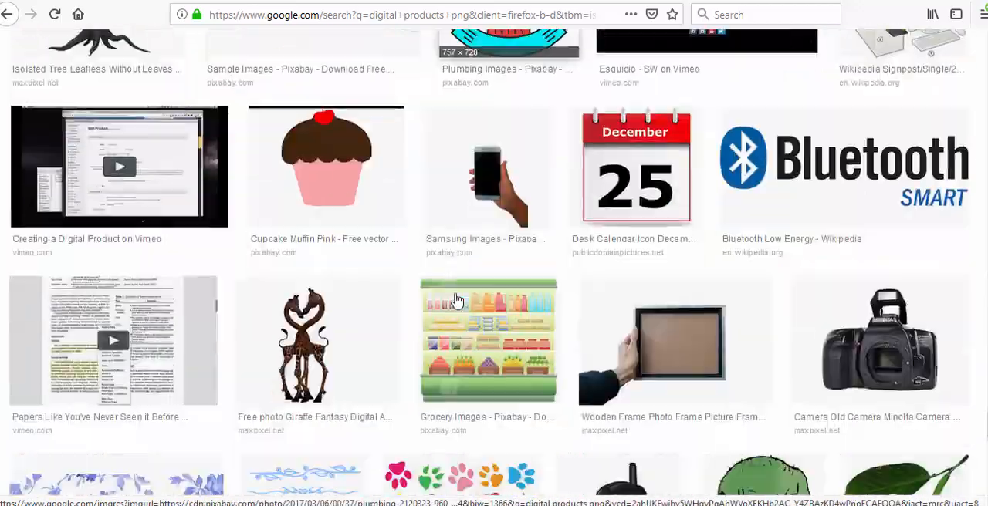
pyautogui.scroll(20, 941, 391)
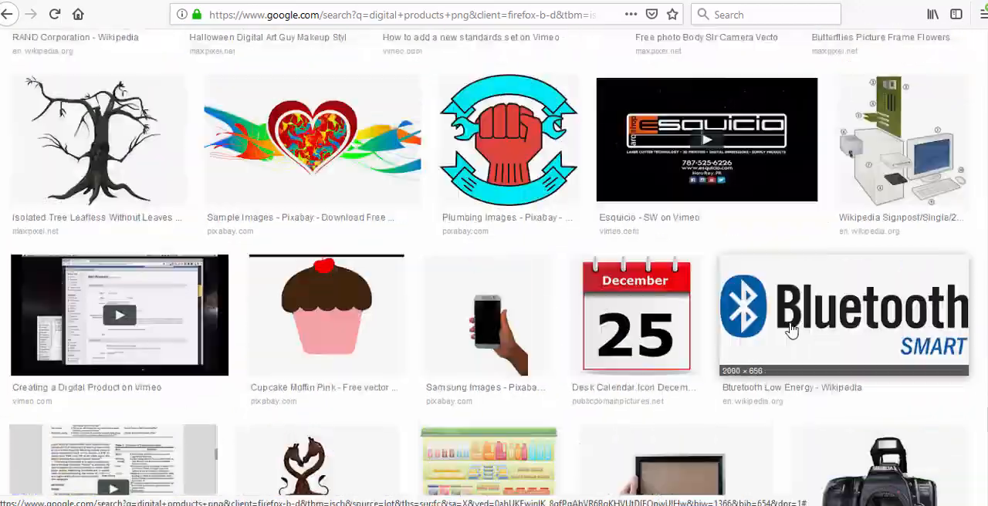
pyautogui.scroll(20, 707, 252)
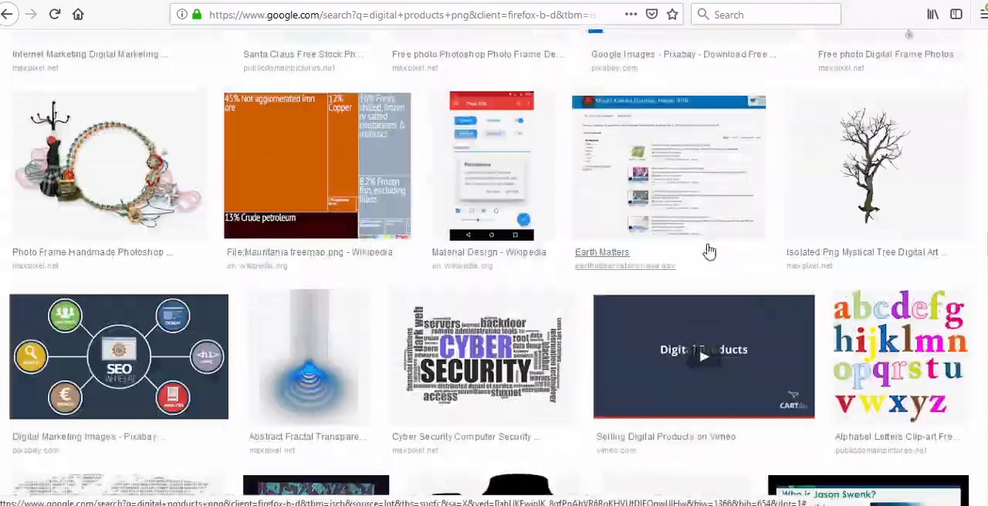
# - Search the reusable images for "software png" instead of digital products
pyautogui.scroll(10, 710, 249)
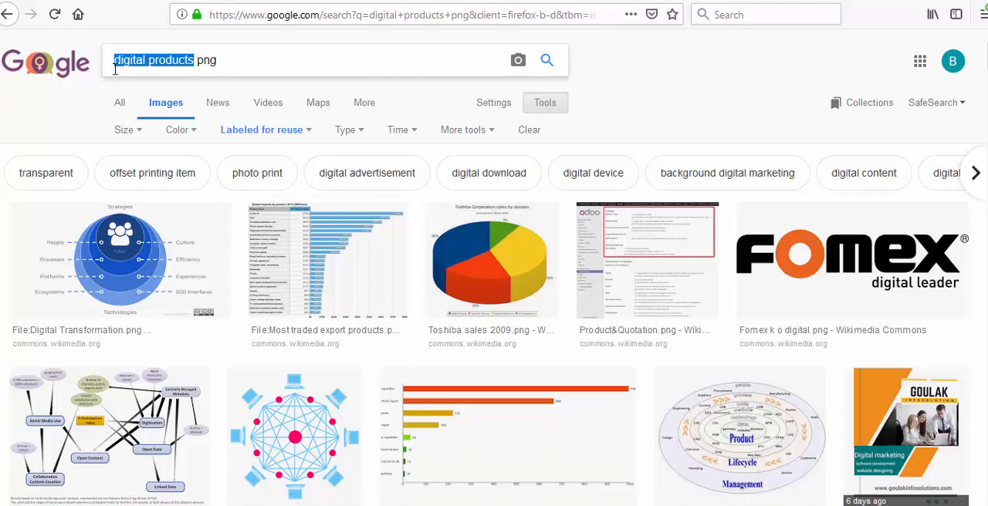
pyautogui.write('ftware')
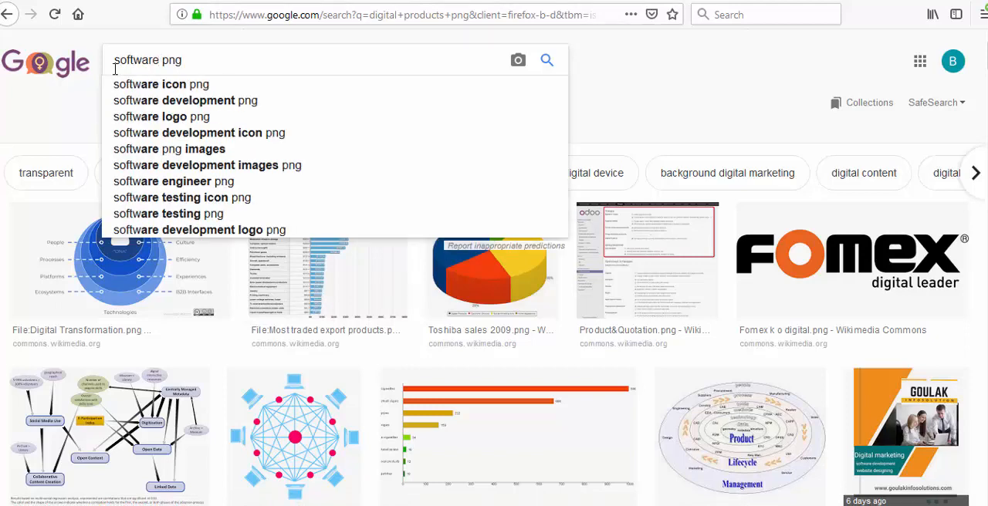
pyautogui.press('Return')
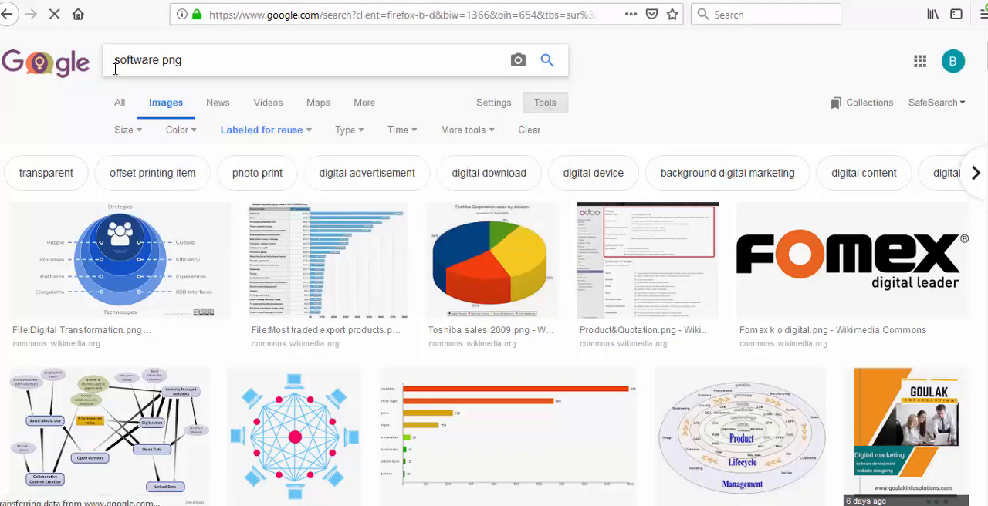
# - Browse the reusable software image results for a picture that represents digital products
pyautogui.scroll(-5, 534, 243)
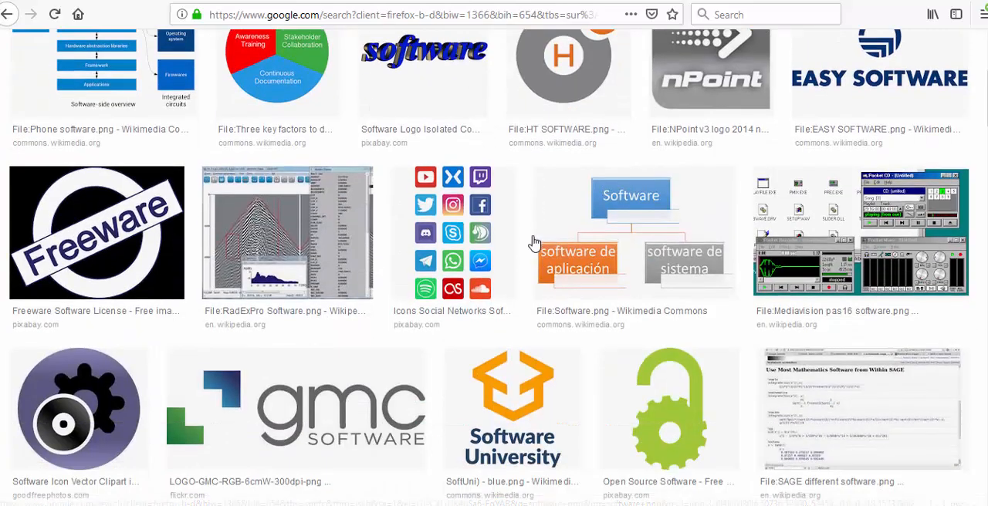
pyautogui.scroll(-8, 534, 243)
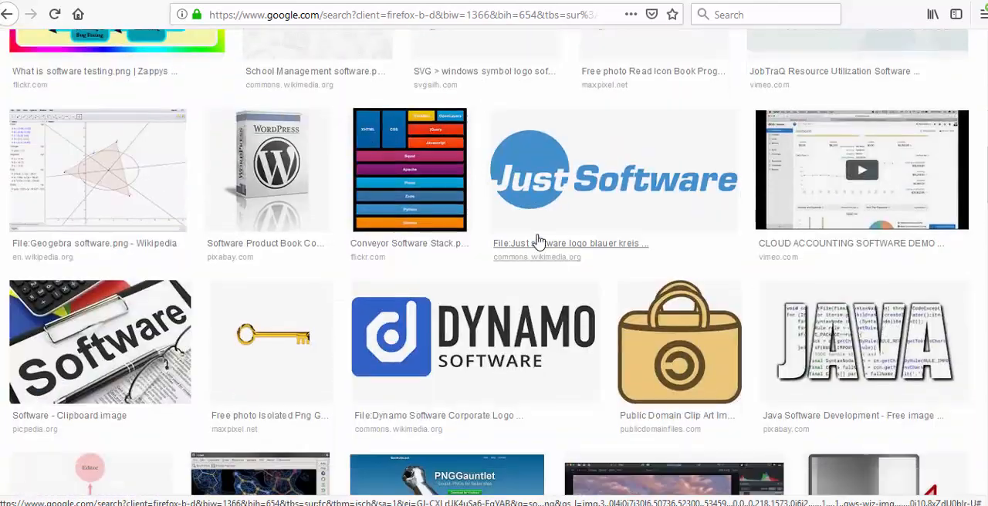
pyautogui.scroll(-10, 538, 241)
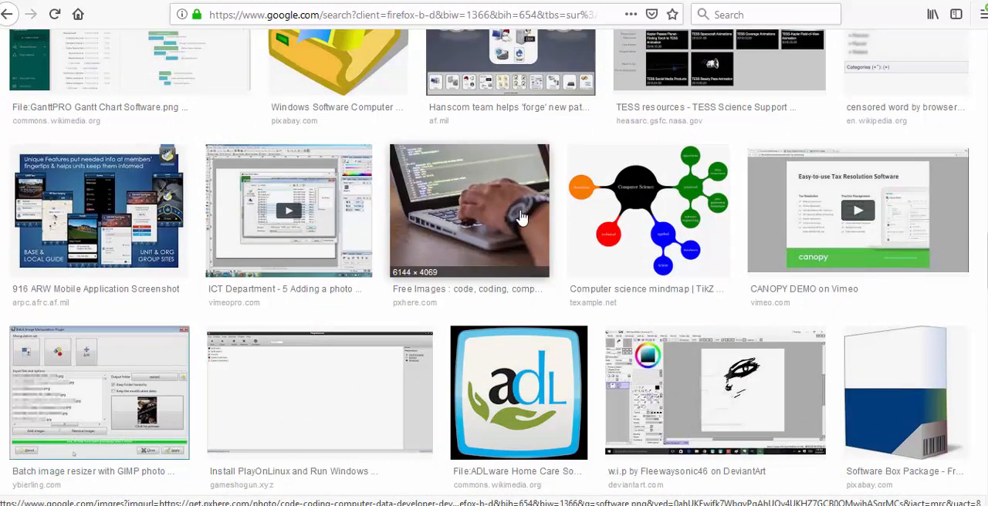
pyautogui.scroll(-10, 522, 218)
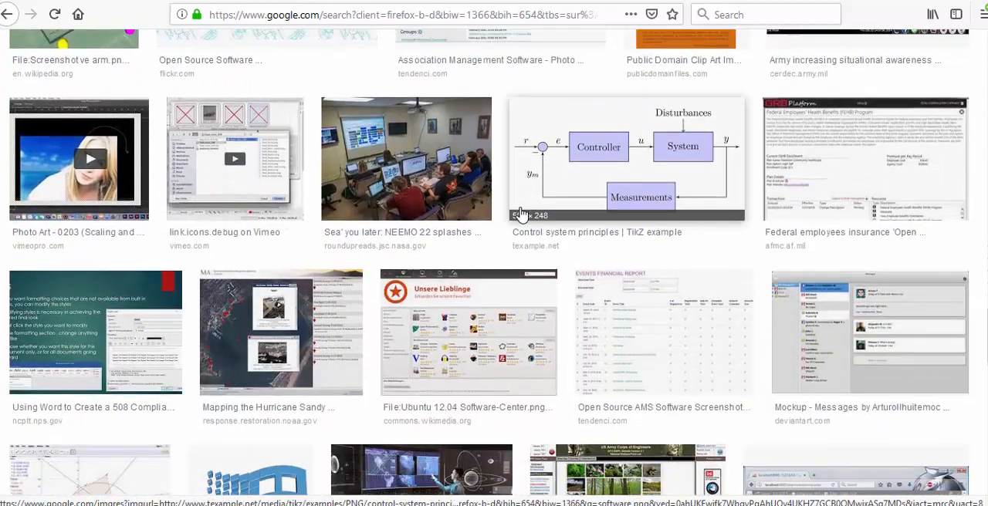
pyautogui.scroll(-7, 521, 215)
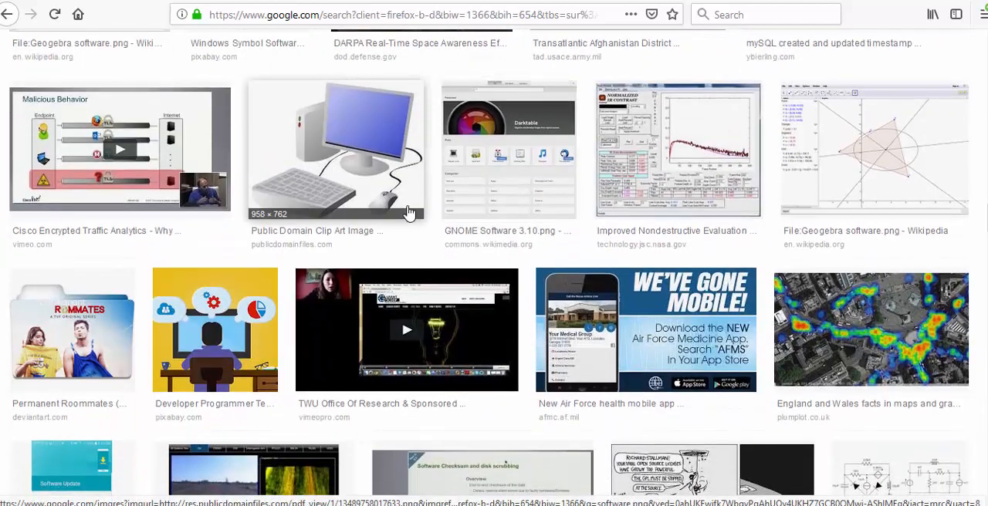
pyautogui.scroll(-10, 409, 213)
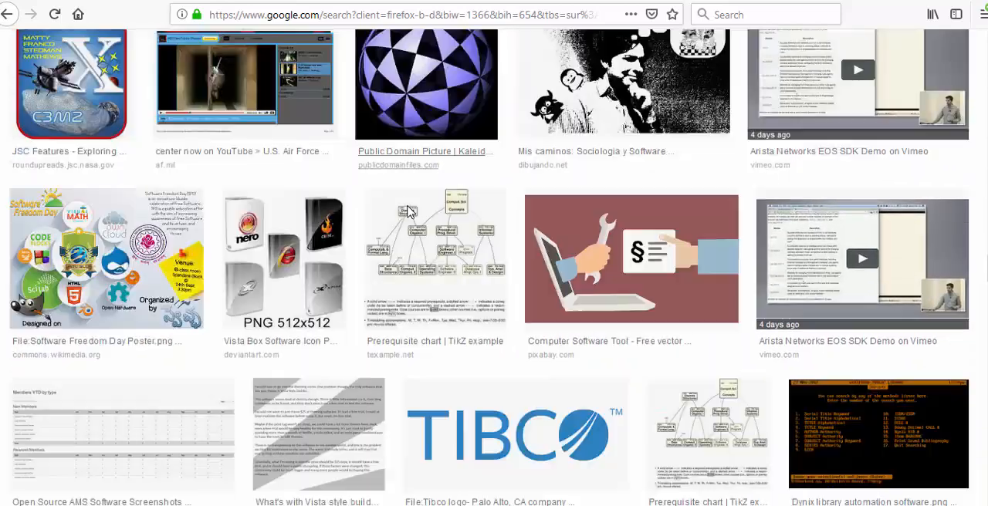
pyautogui.scroll(-1, 408, 213)
pyautogui.scroll(-5, 409, 213)
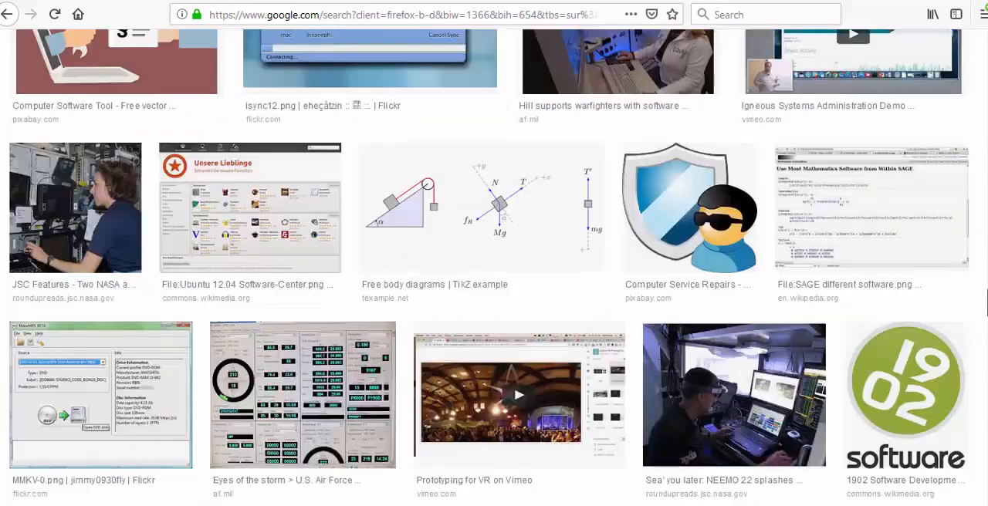
pyautogui.scroll(-1, 409, 213)
pyautogui.scroll(-7, 489, 267)
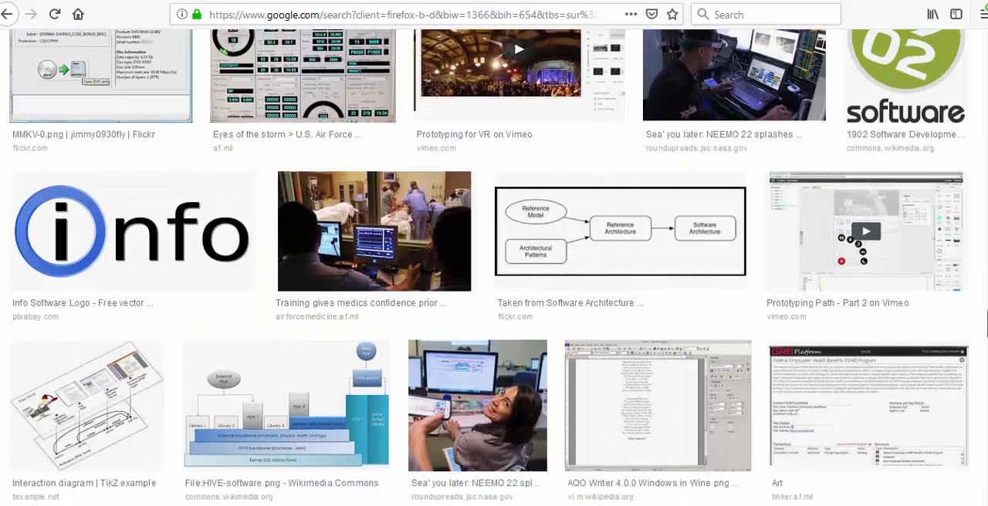
# - Replace the image query with "buying and selling png" and run the search
pyautogui.scroll(15, 490, 267)
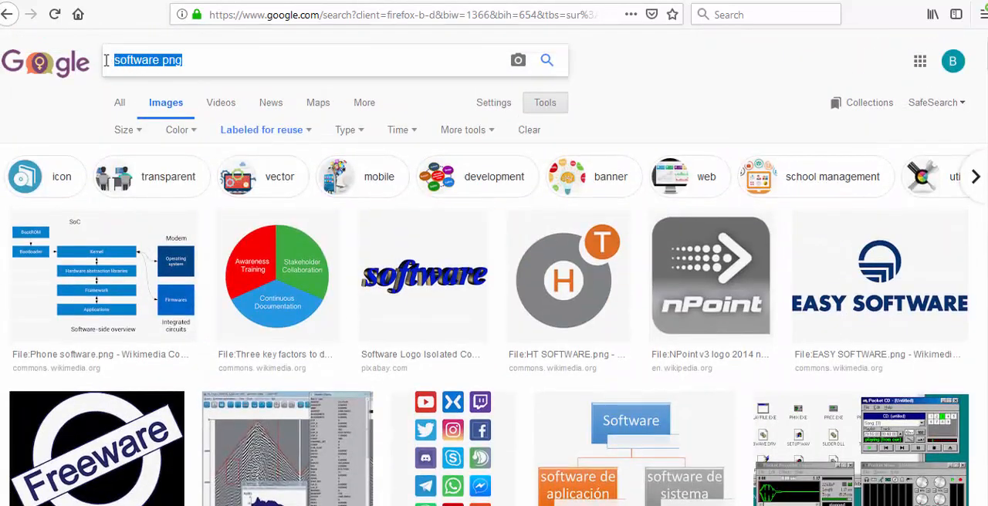
pyautogui.write('buy')
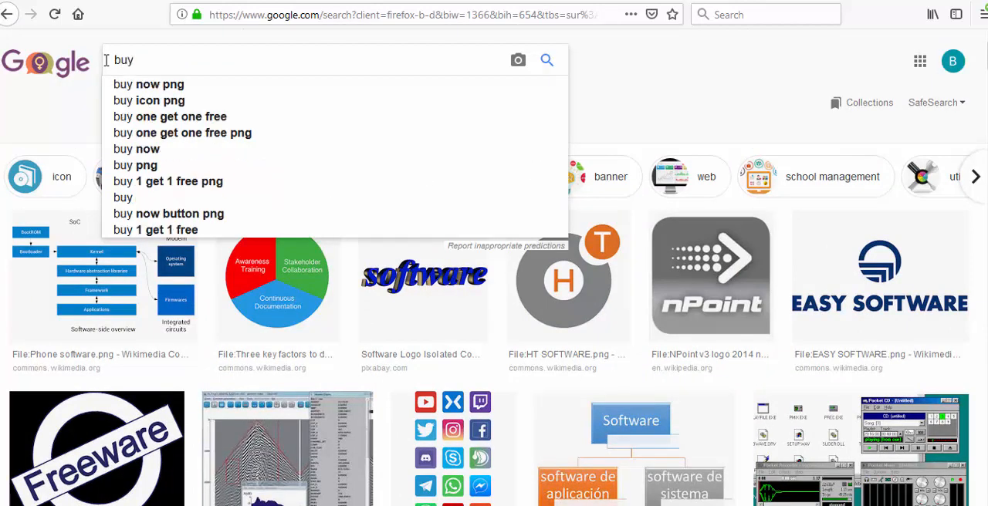
pyautogui.write('ing and sell')
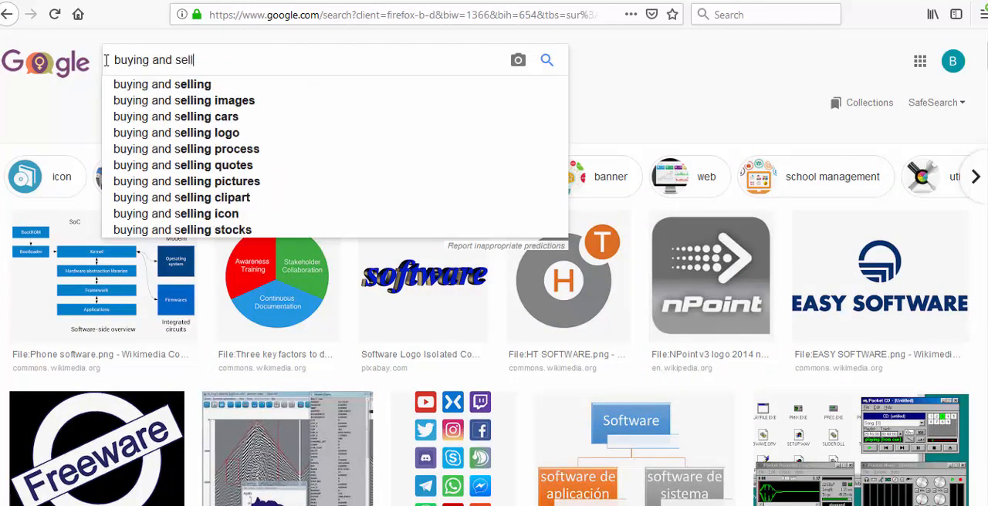
pyautogui.write('ing png')
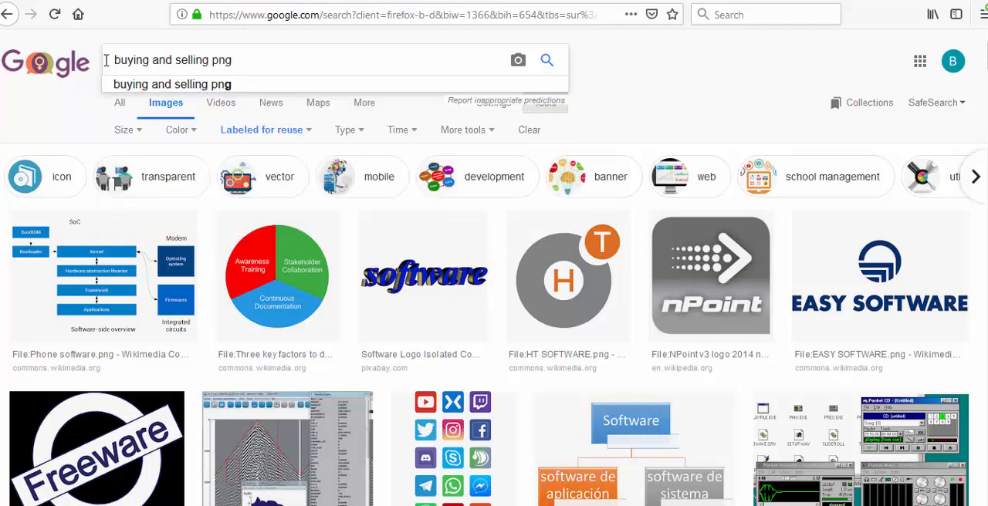
pyautogui.press('Return')
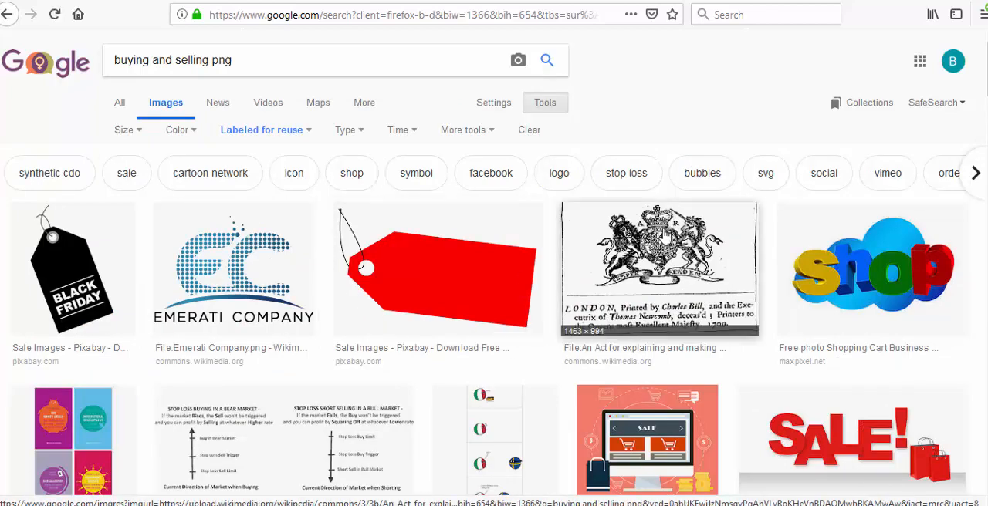
# - Browse the reusable buying and selling image results for a picture suited to online product sales
pyautogui.scroll(-3, 662, 257)
pyautogui.scroll(-3, 662, 257)
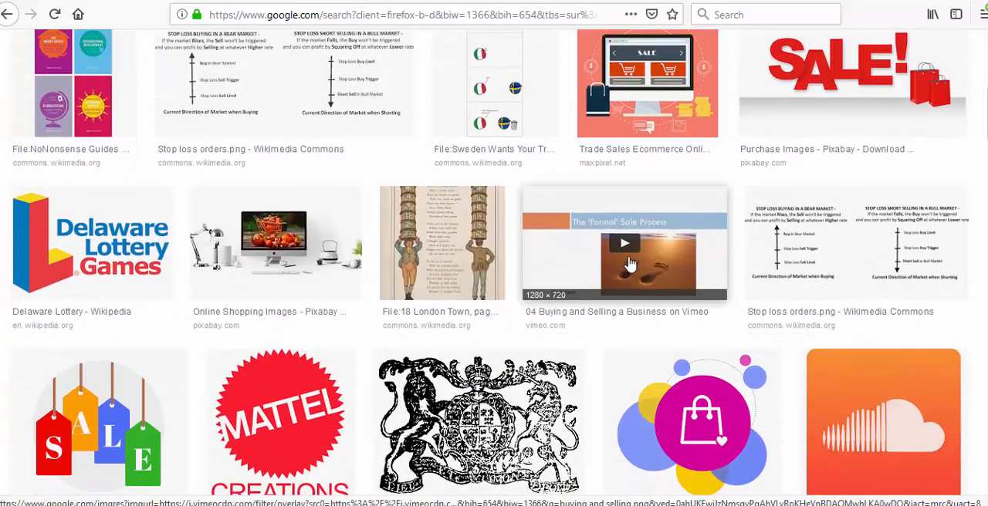
pyautogui.scroll(-3, 630, 264)
pyautogui.scroll(-6, 629, 264)
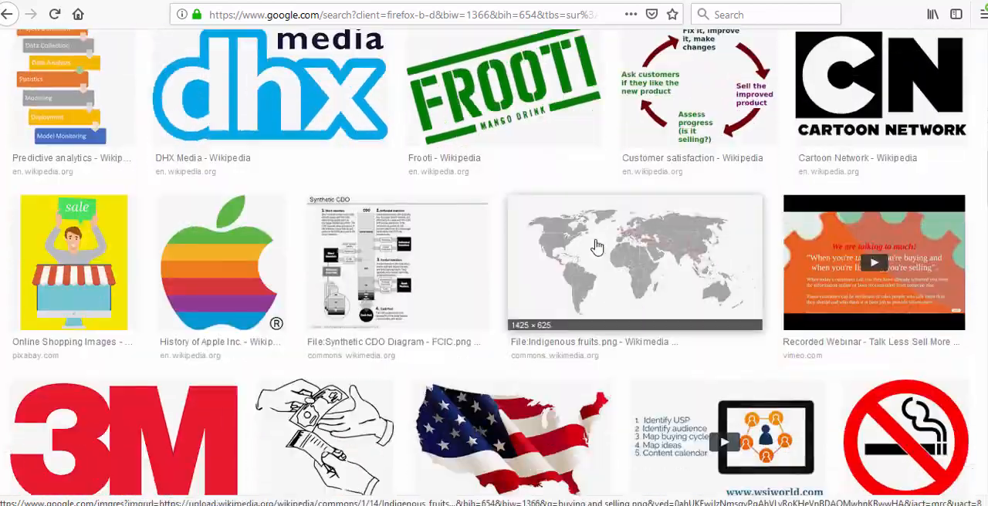
pyautogui.scroll(-10, 399, 245)
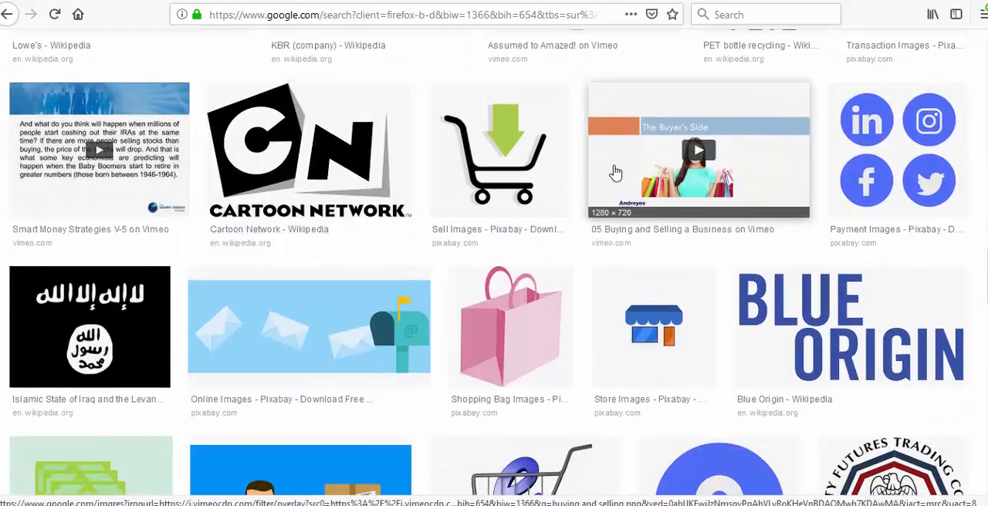
pyautogui.scroll(-3, 554, 238)
pyautogui.scroll(-2, 554, 238)
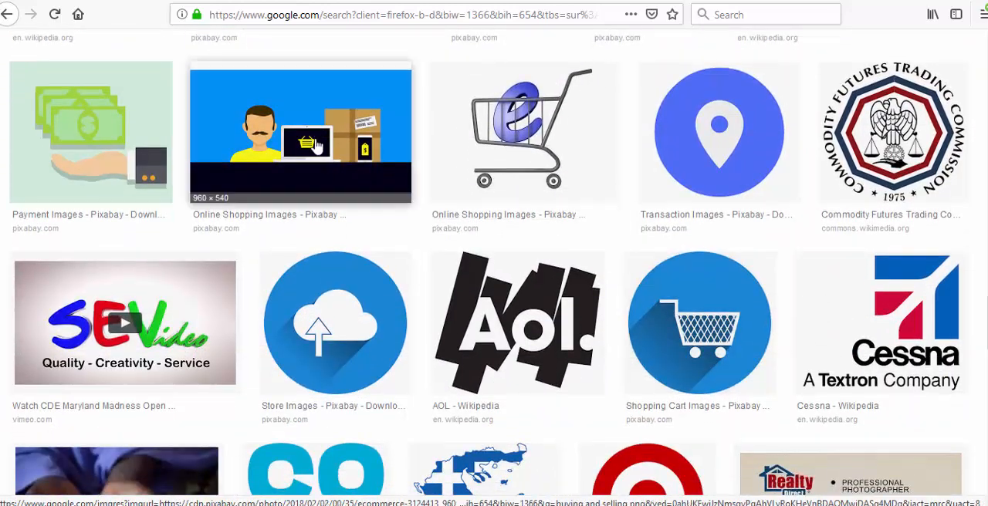
pyautogui.scroll(-6, 316, 135)
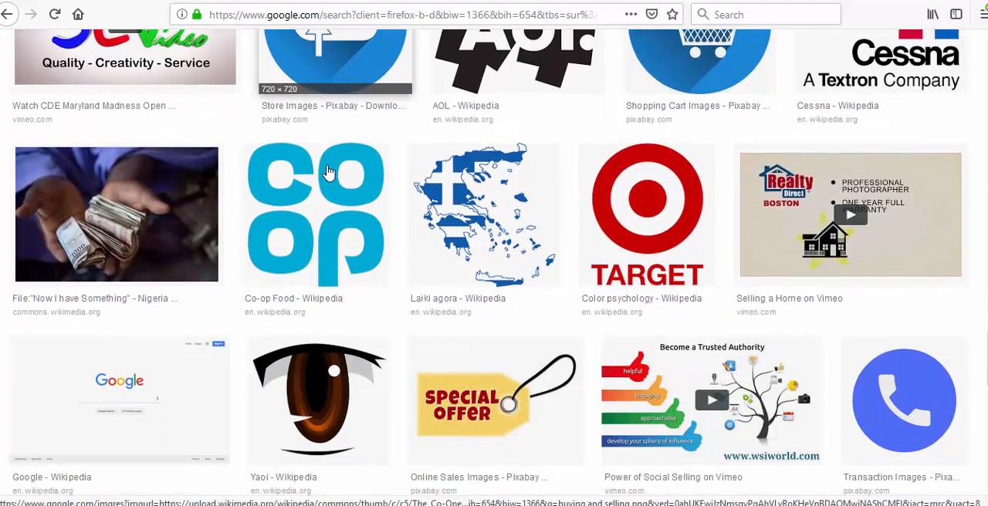
pyautogui.scroll(-3, 369, 199)
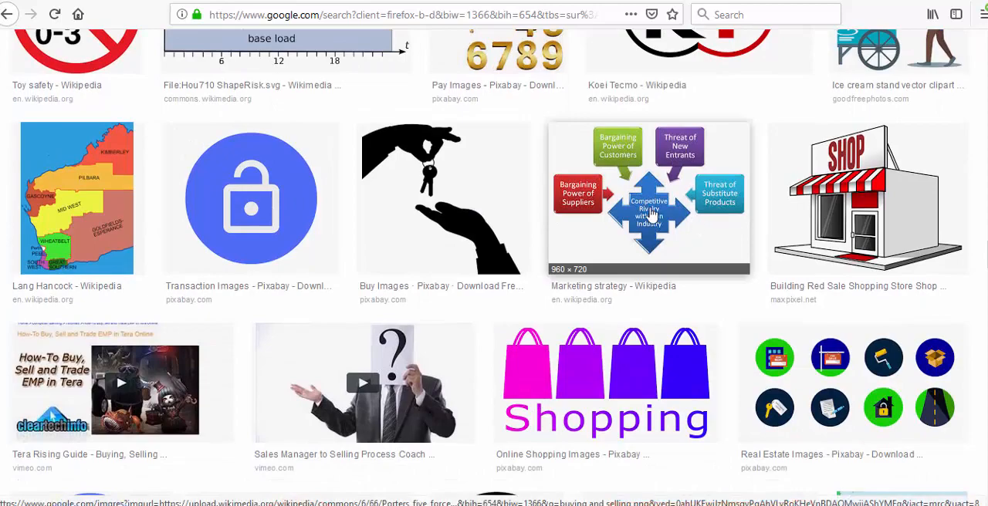
pyautogui.scroll(-8, 587, 221)
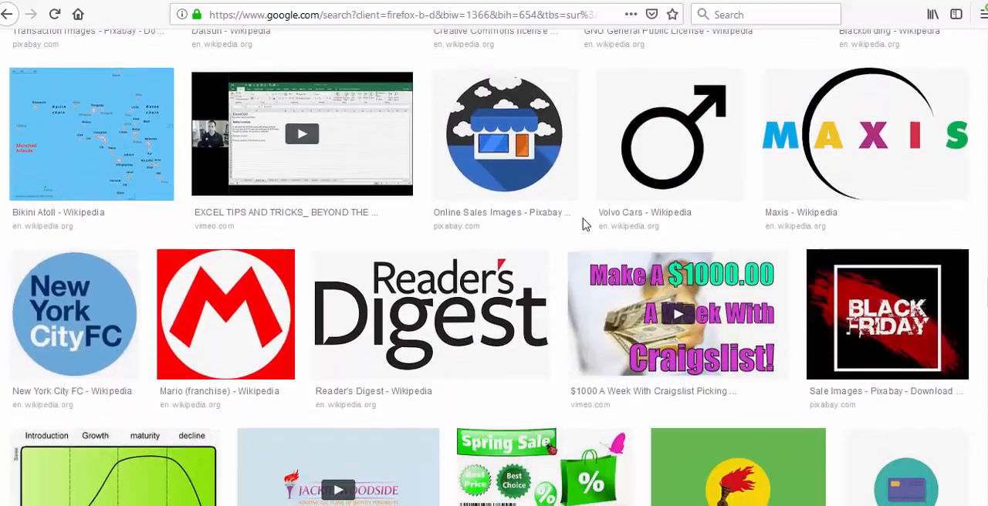
pyautogui.scroll(-9, 584, 224)
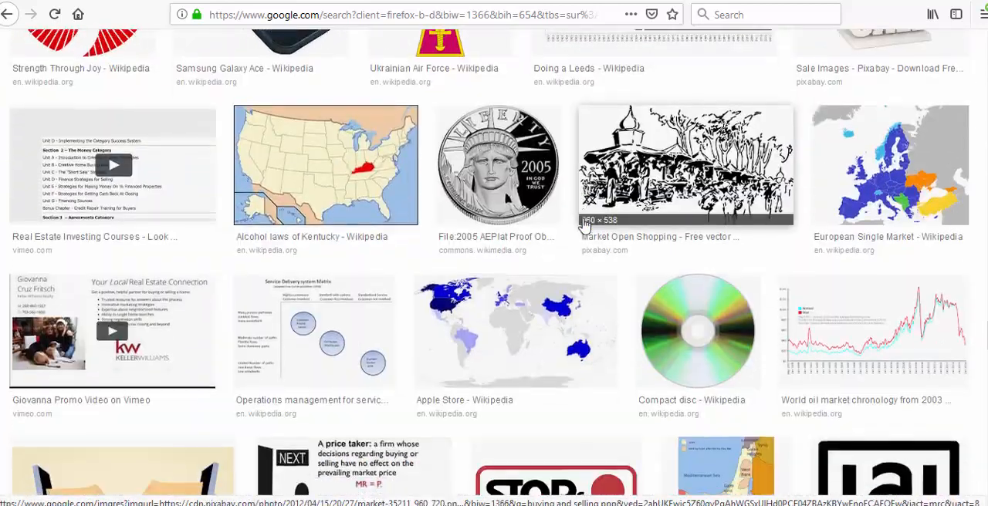
pyautogui.scroll(-12, 584, 224)
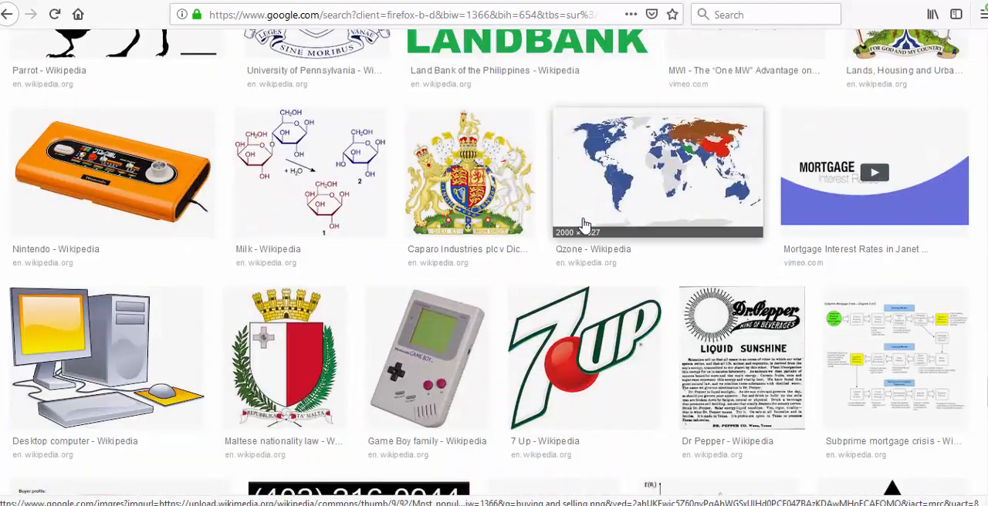
pyautogui.scroll(-6, 584, 224)
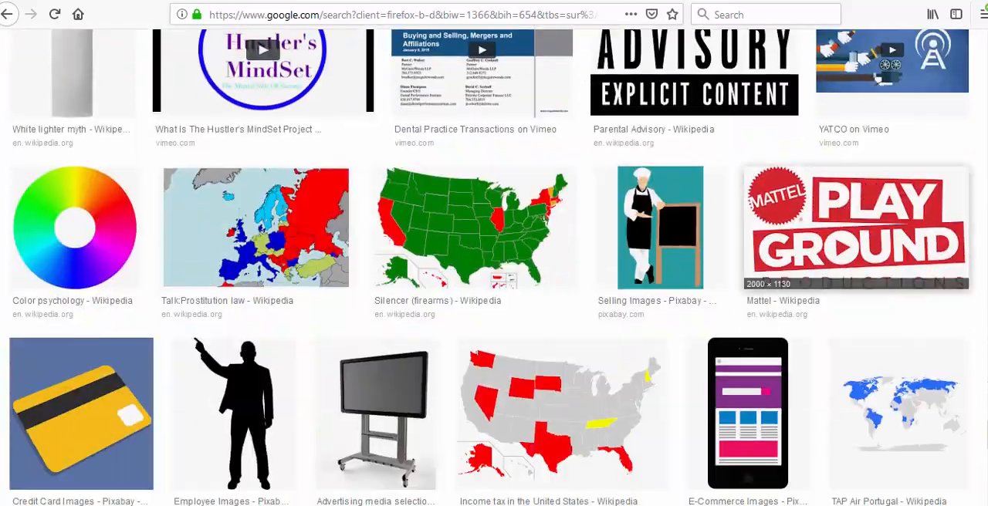
pyautogui.scroll(-2, 904, 251)
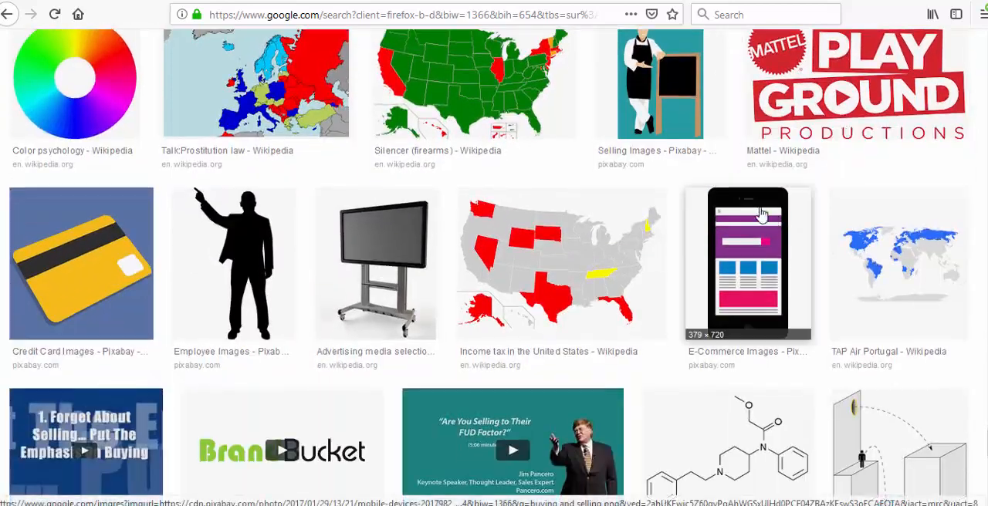
pyautogui.scroll(-5, 536, 190)
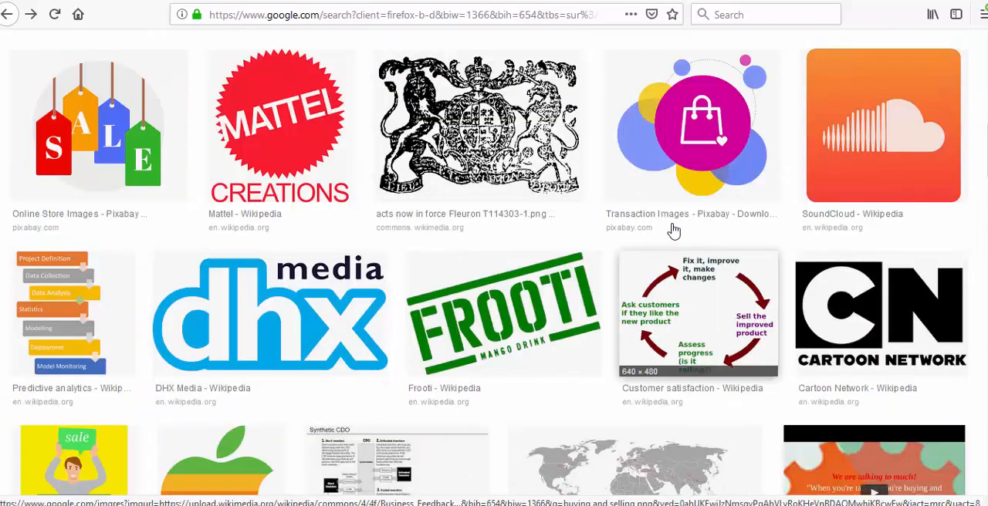
# - Replace the image query with "online shopping" and run the search with the reuse filter kept
pyautogui.scroll(10, 664, 220)
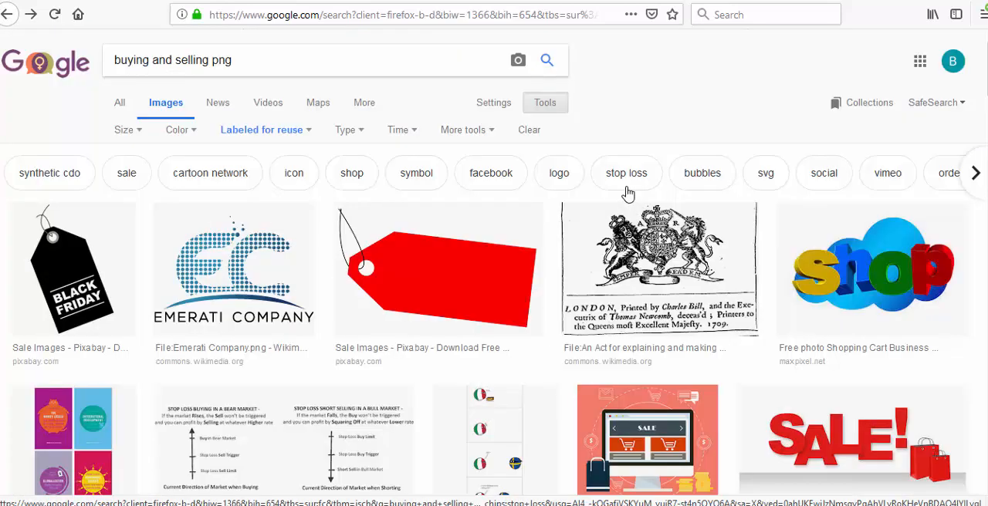
pyautogui.moveTo(246, 59); pyautogui.dragTo(89, 47)
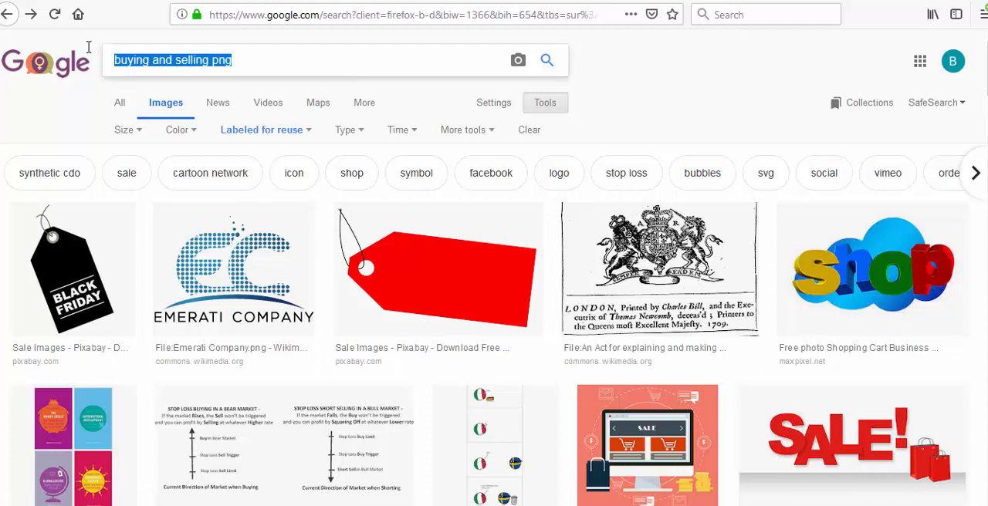
pyautogui.write('onli')
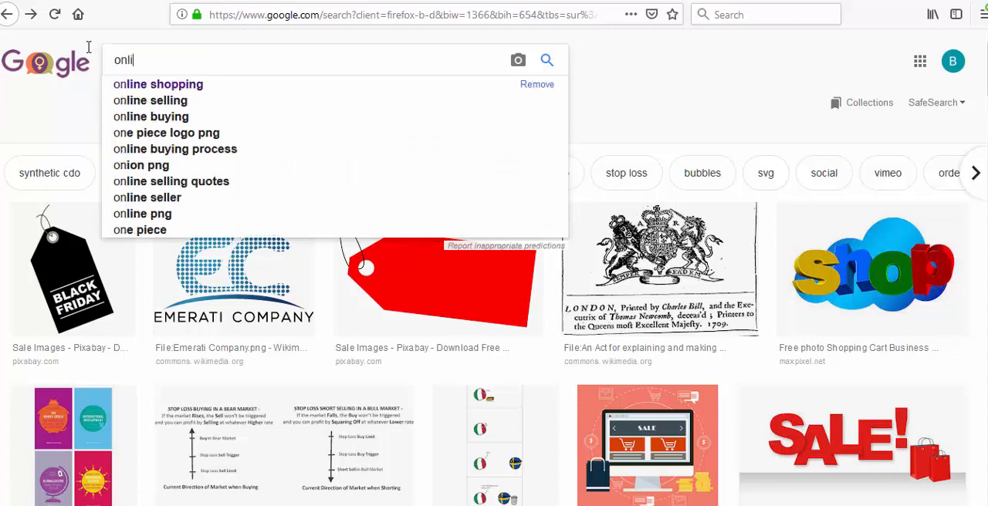
pyautogui.write('ne')
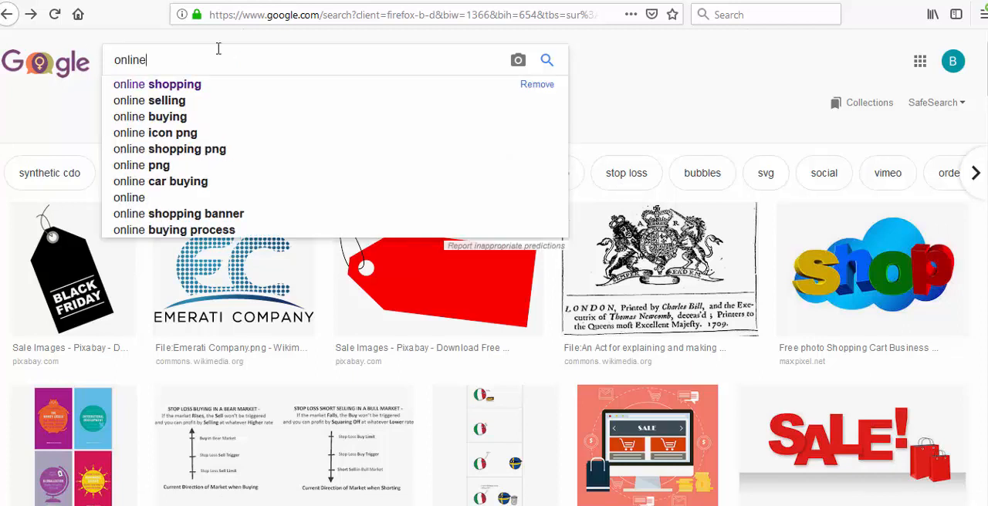
pyautogui.click(209, 86)
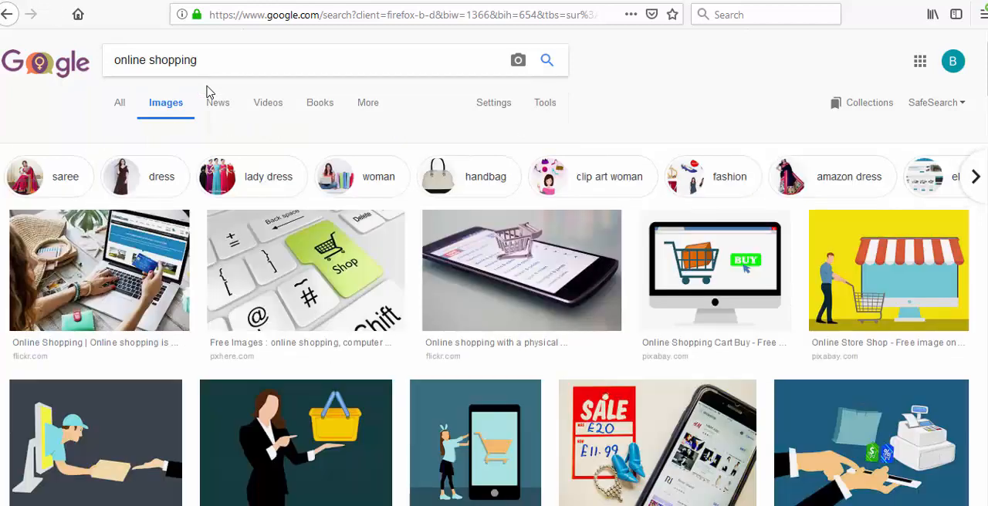
# - Save the first online shopping image, the laptop with a bank card, to the Desktop as "digitalsolutions" and close its preview
pyautogui.click(123, 295)
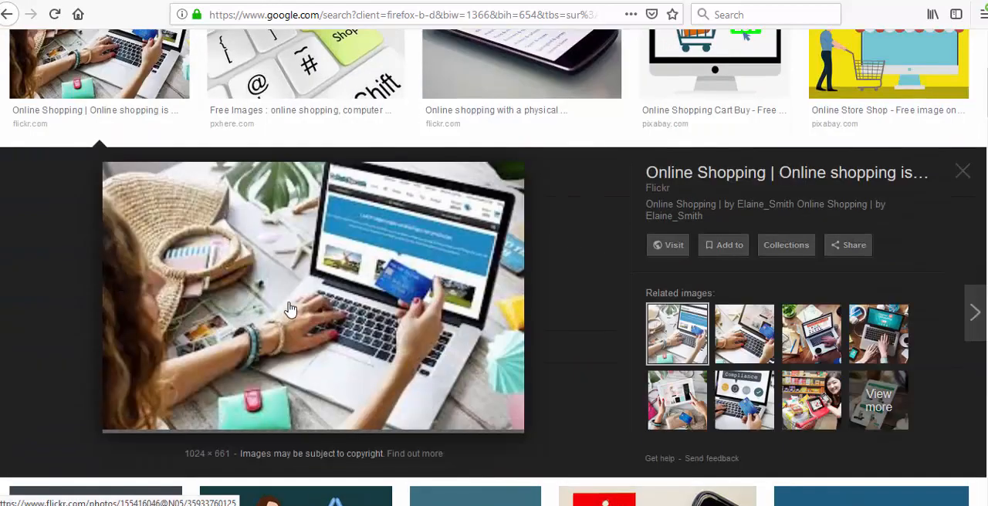
pyautogui.rightClick(294, 237)
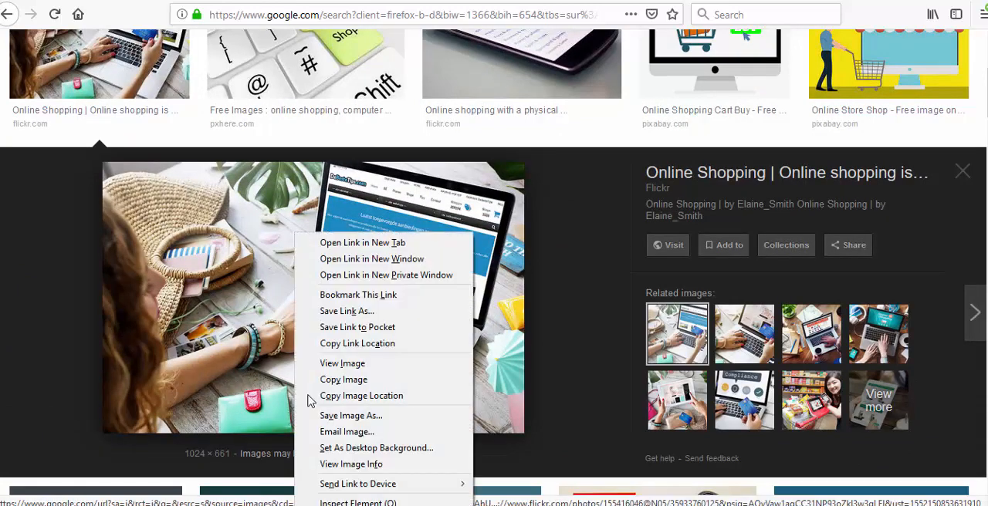
pyautogui.click(326, 417)
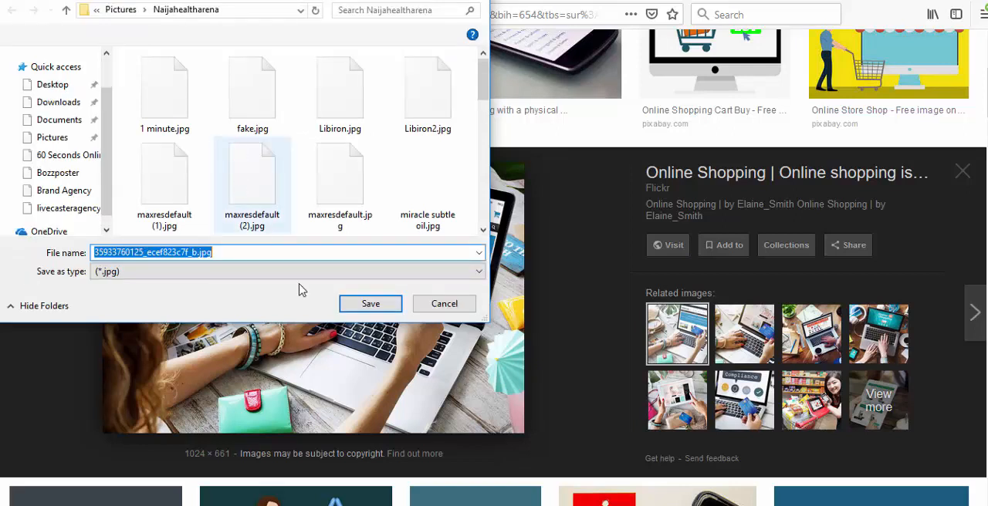
pyautogui.write('di')
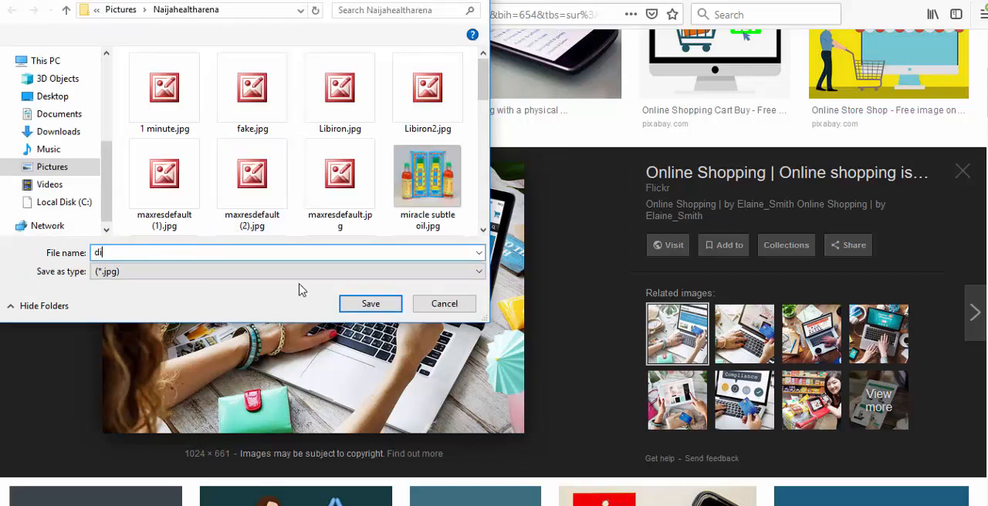
pyautogui.write('gitalsolutions')
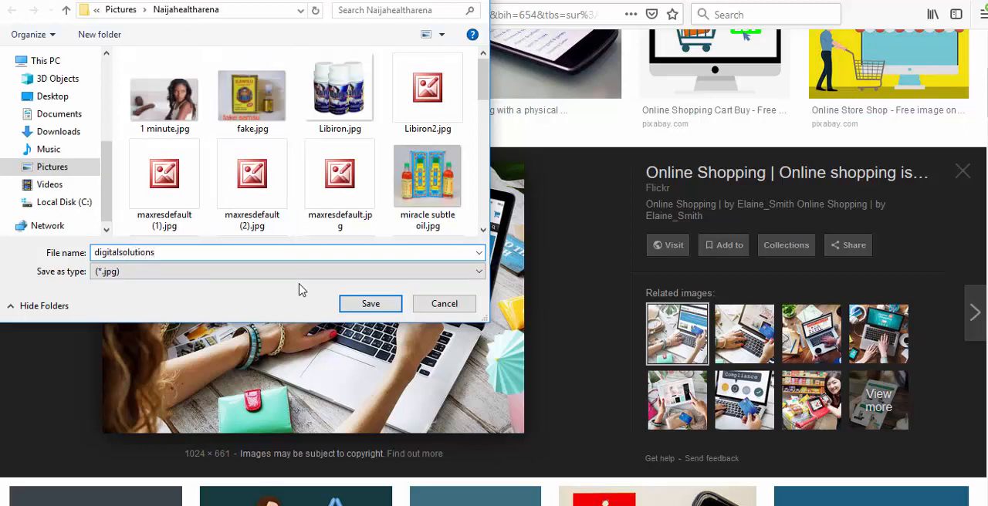
pyautogui.scroll(-1, 113, 125)
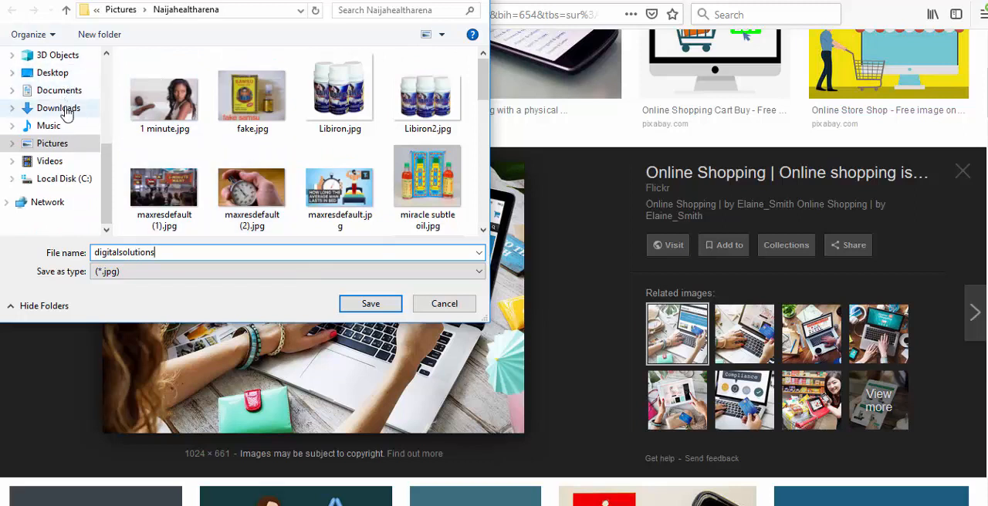
pyautogui.click(59, 78)
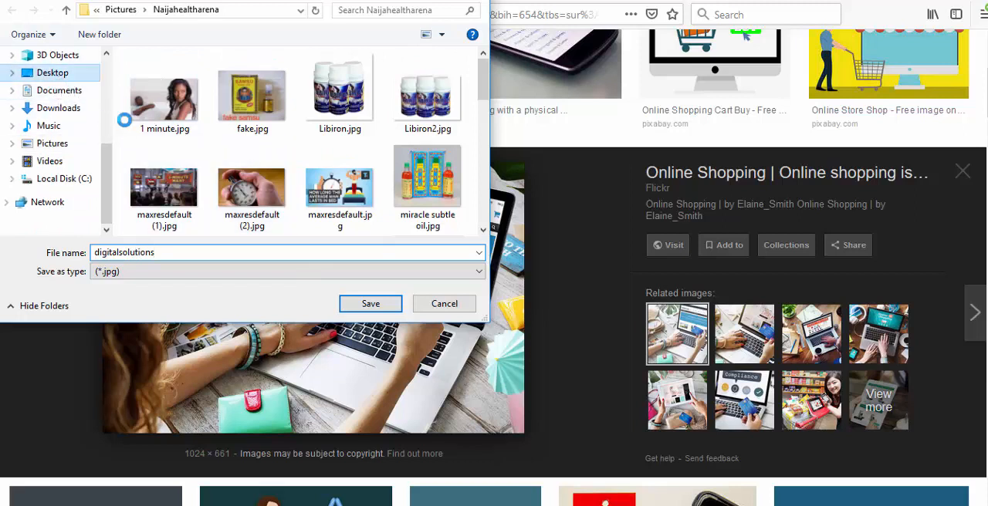
pyautogui.click(369, 306)
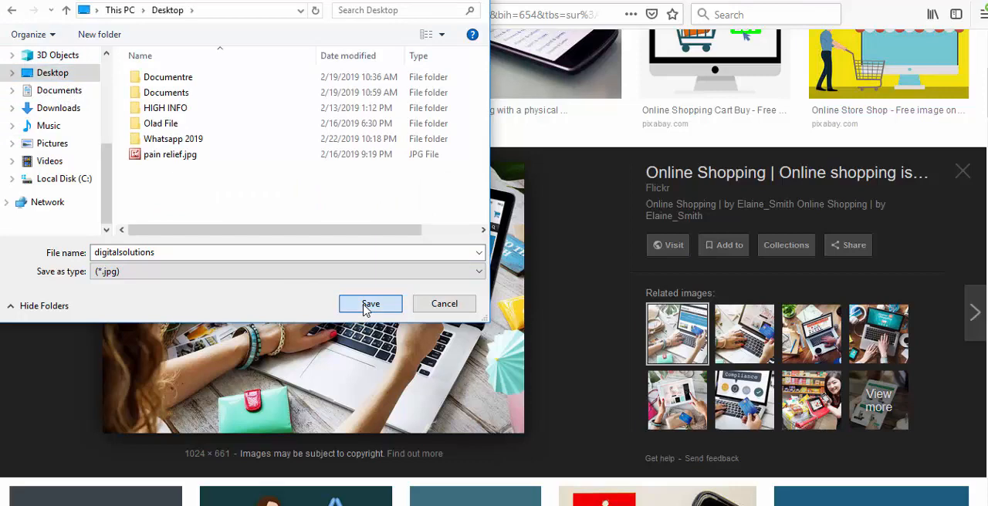
pyautogui.click(962, 172)
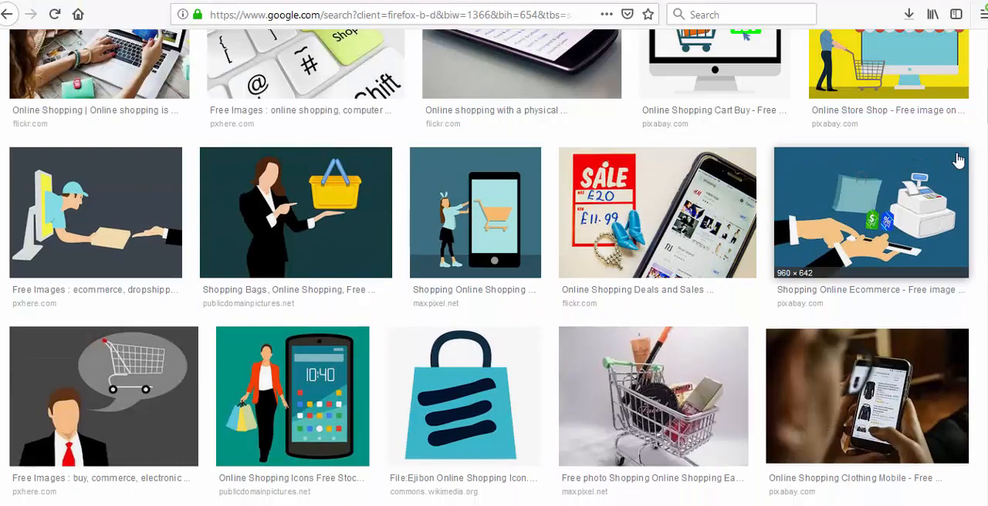
# - Browse the reusable online shopping image results for further suitable pictures
pyautogui.scroll(-3, 910, 189)
pyautogui.scroll(-5, 909, 190)
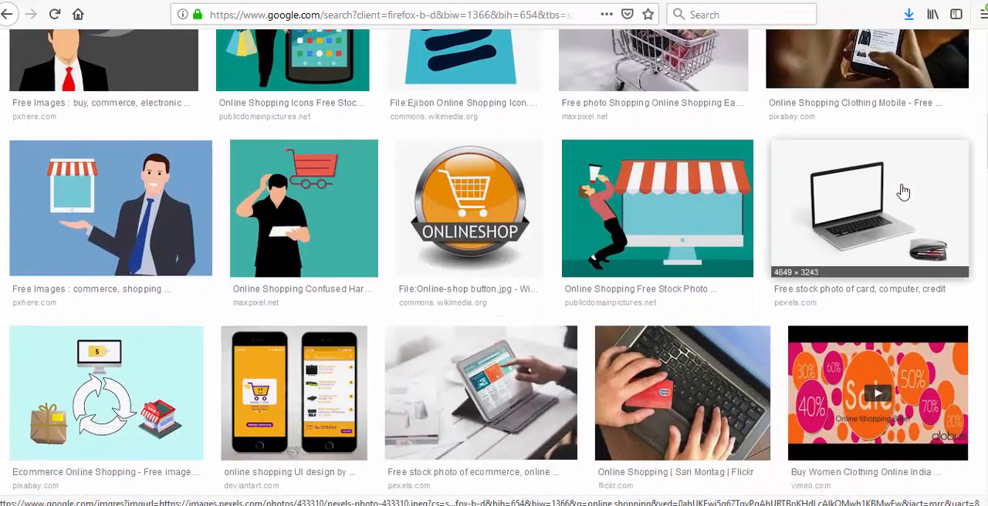
pyautogui.scroll(-6, 901, 191)
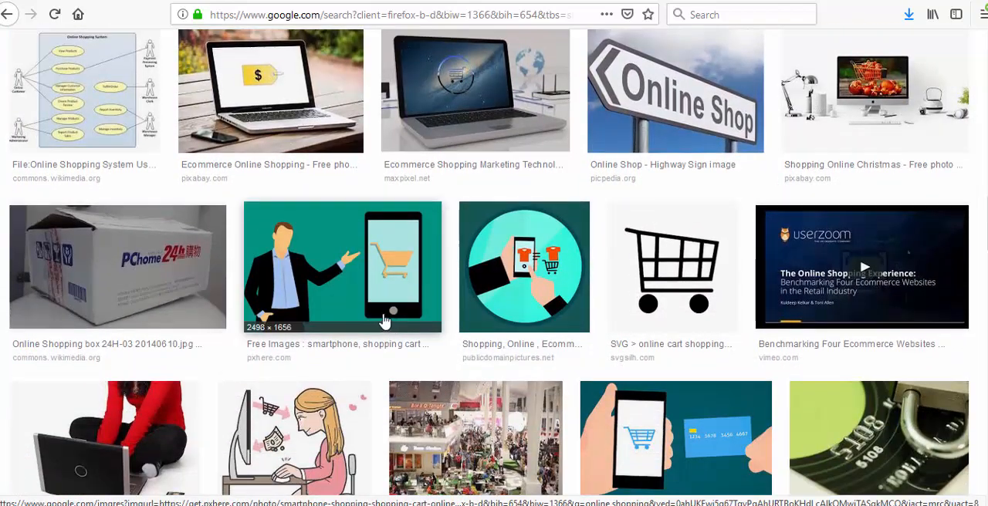
pyautogui.scroll(-2, 372, 267)
pyautogui.scroll(-1, 372, 267)
pyautogui.scroll(9, 298, 342)
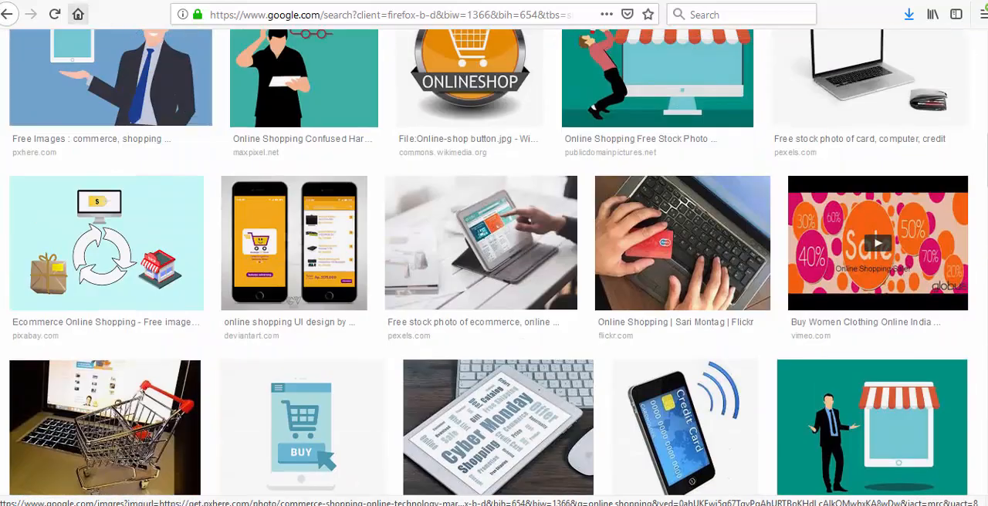
# - Switch from the image results to Facebook and look over the news feed
pyautogui.click(78, 14)
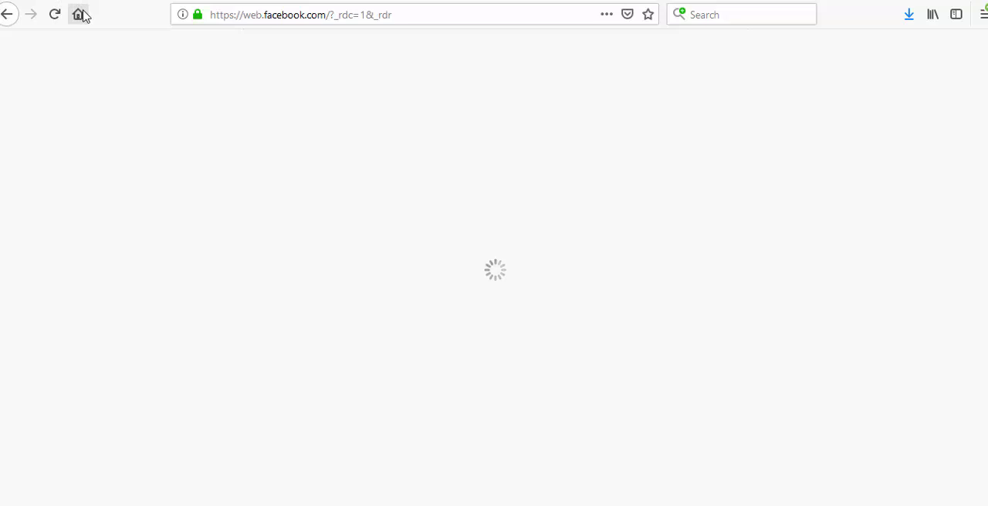
pyautogui.scroll(-5, 590, 256)
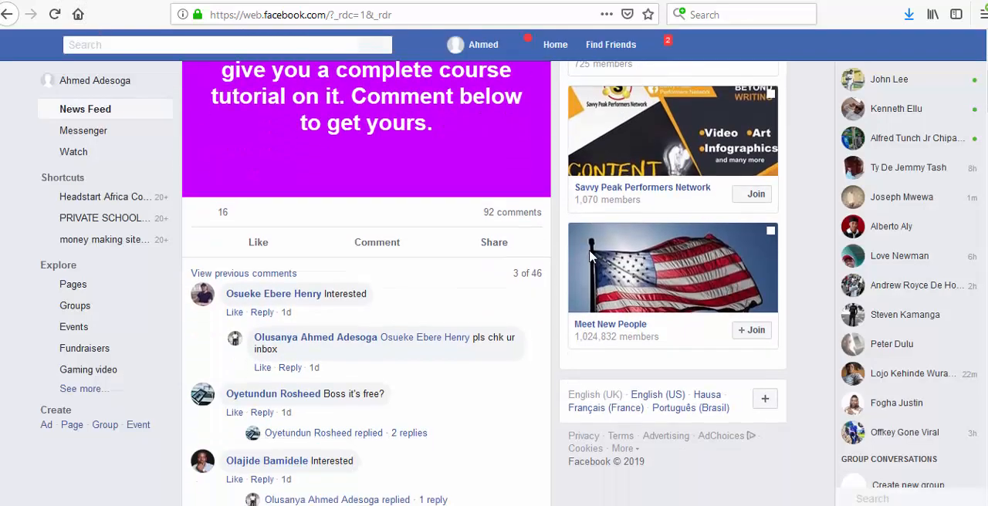
pyautogui.scroll(3, 522, 264)
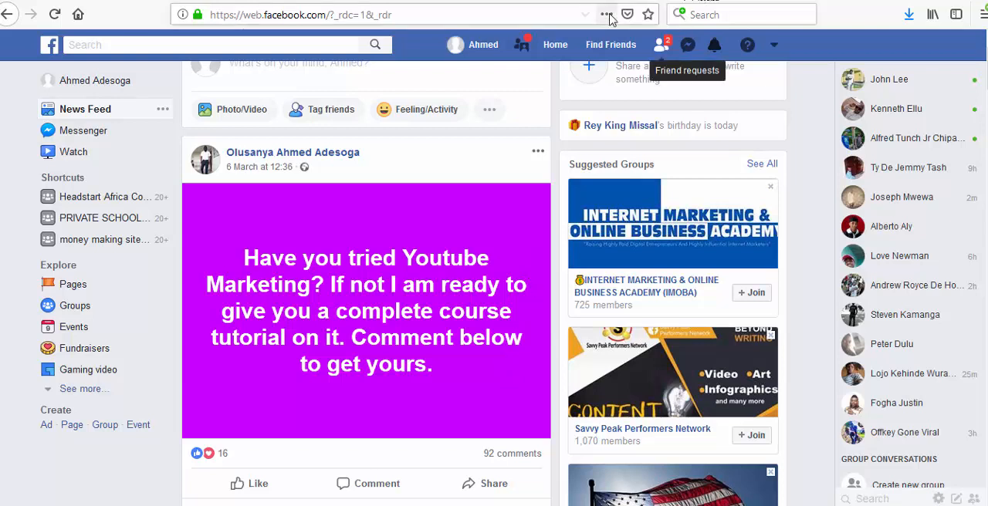
pyautogui.scroll(1, 465, 179)
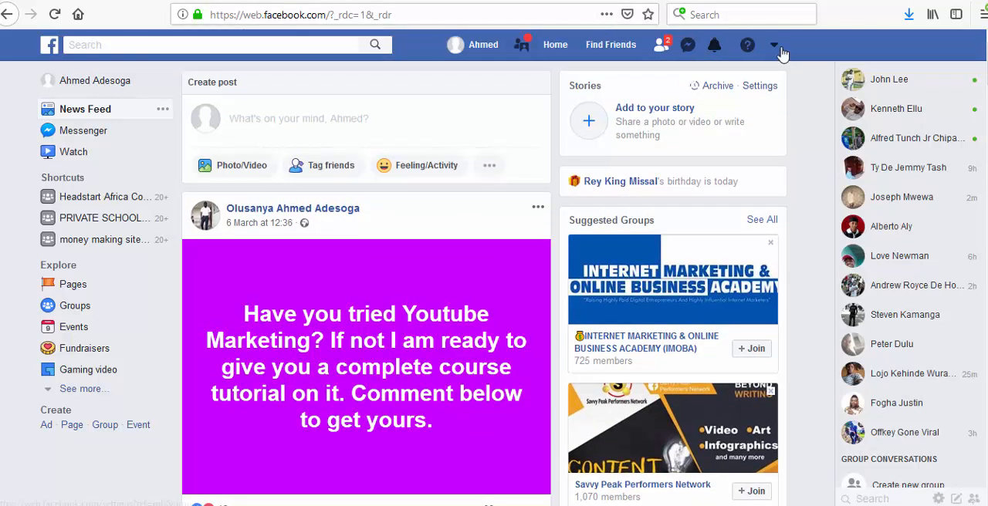
# - Search Facebook for "digital solutions hub" and open the Digital Solutions Hub page listed as an Internet marketing service
pyautogui.click(294, 45)
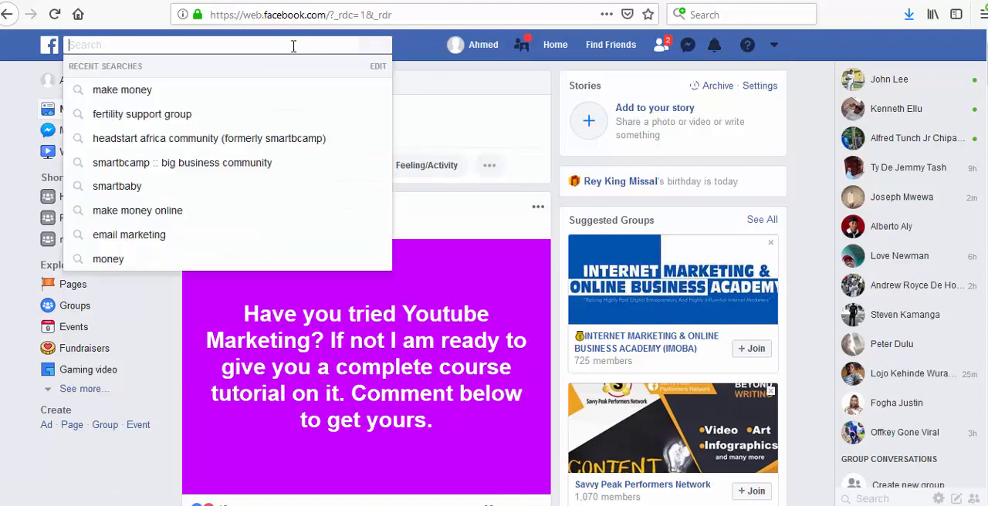
pyautogui.write('digita')
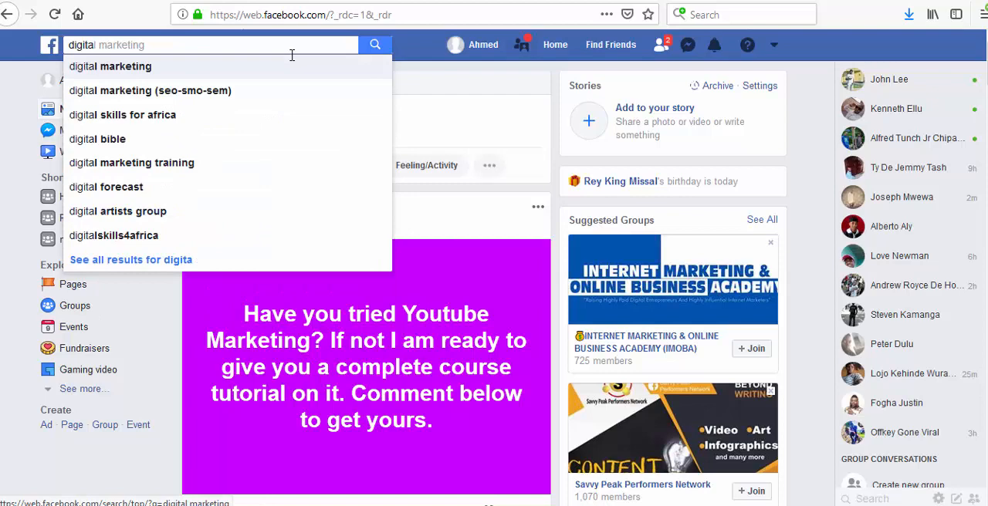
pyautogui.write(' sol')
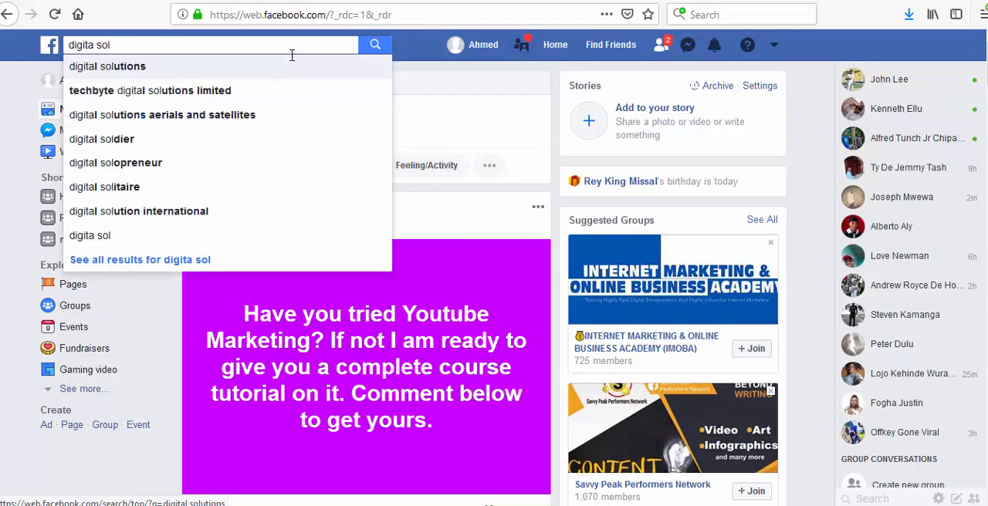
pyautogui.write(' solutions')
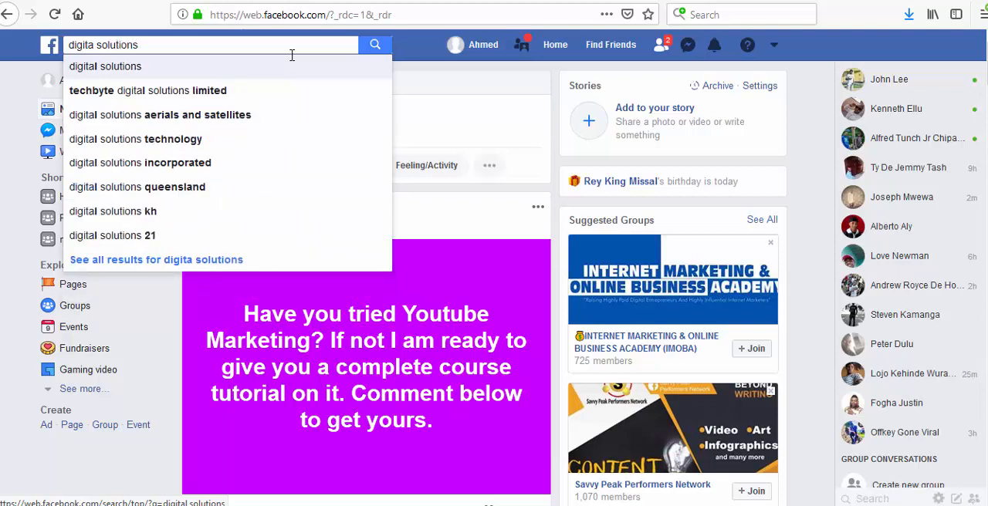
pyautogui.write(' hub')
pyautogui.press('Return')
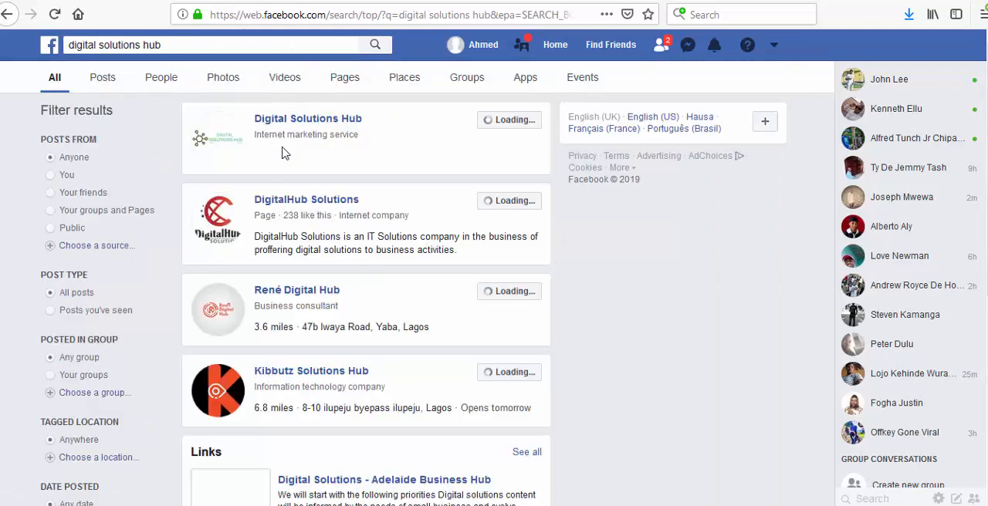
pyautogui.click(321, 120)
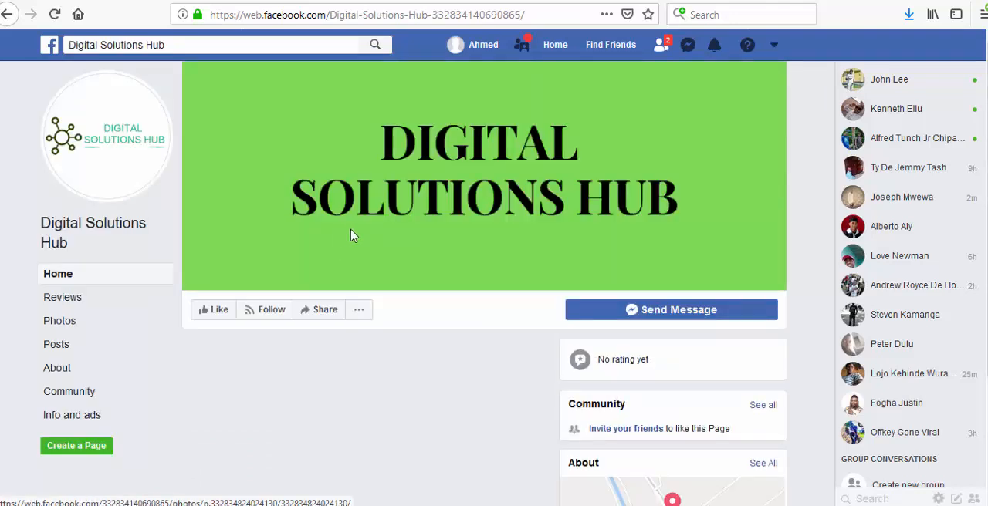
# - Close the chat window on the Digital Solutions Hub page and place the cursor in its post field
pyautogui.scroll(-2, 476, 258)
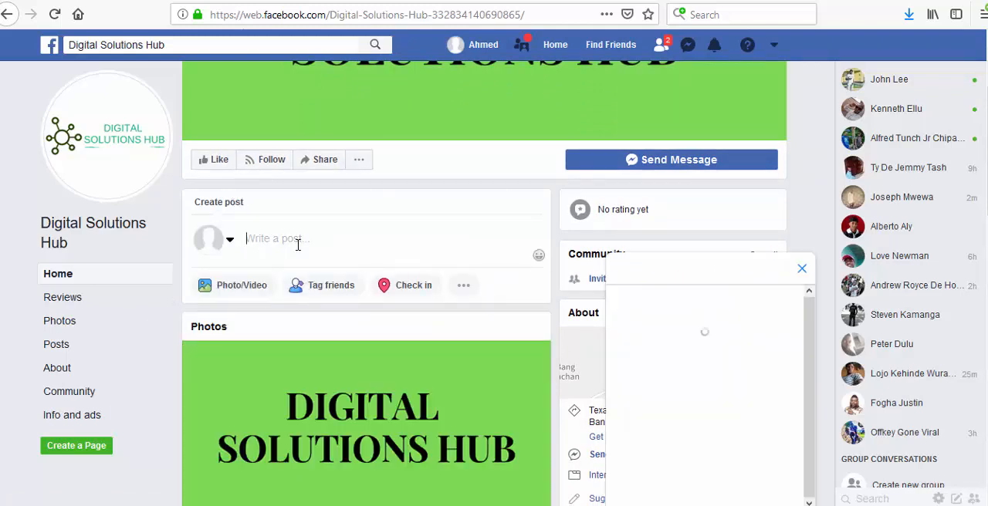
pyautogui.click(803, 272)
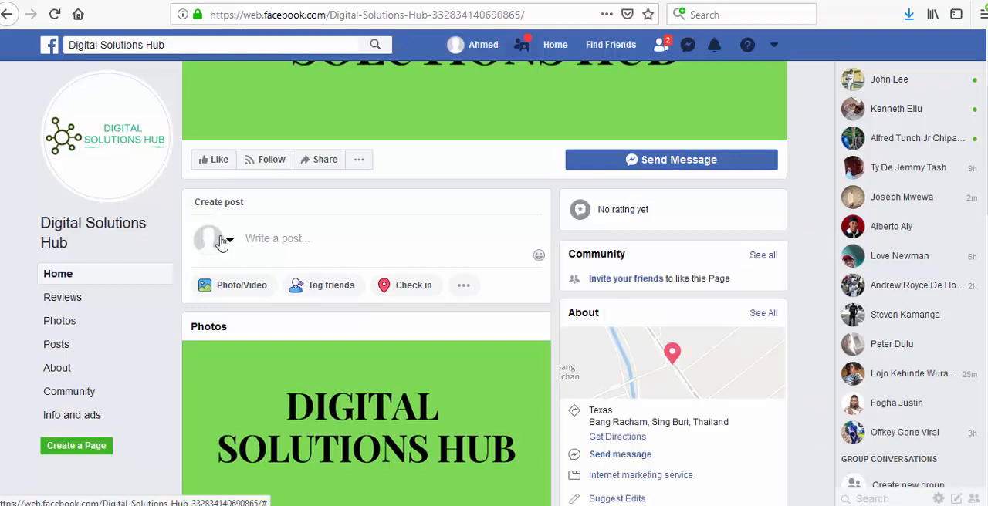
pyautogui.click(303, 240)
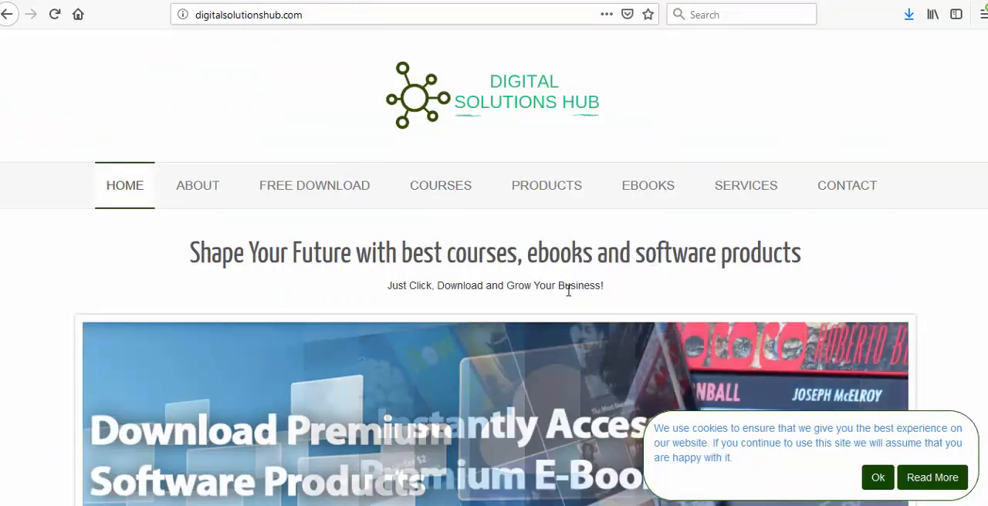
# - Copy the headline "Shape Your Future with best courses, ebooks and software products" from the digitalsolutionshub.com home page
pyautogui.moveTo(187, 253); pyautogui.dragTo(824, 256)
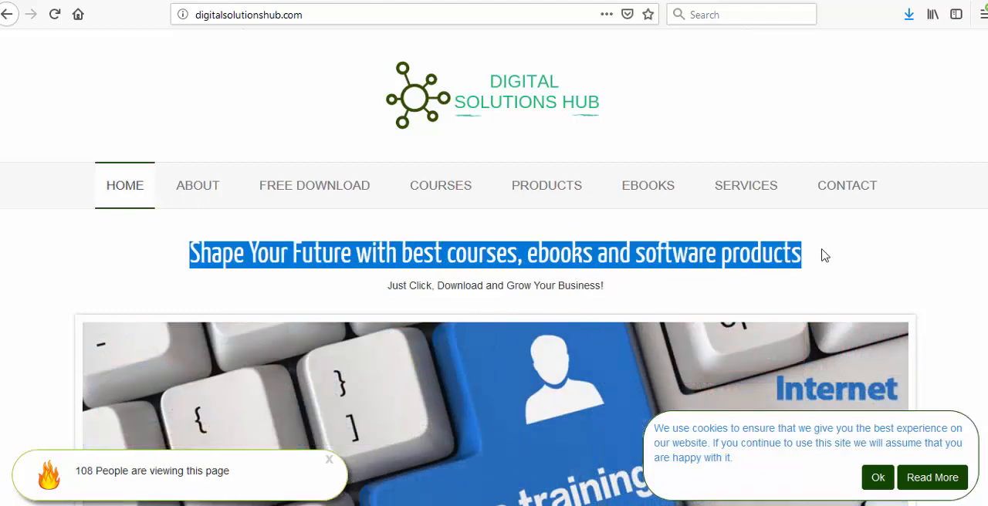
pyautogui.rightClick(749, 263)
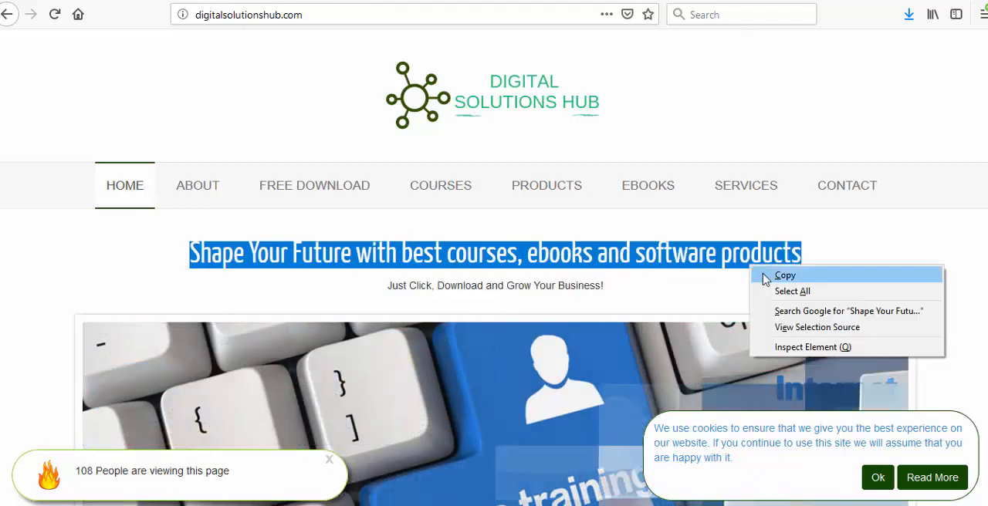
pyautogui.click(765, 277)
pyautogui.click(639, 259)
pyautogui.scroll(-6, 639, 259)
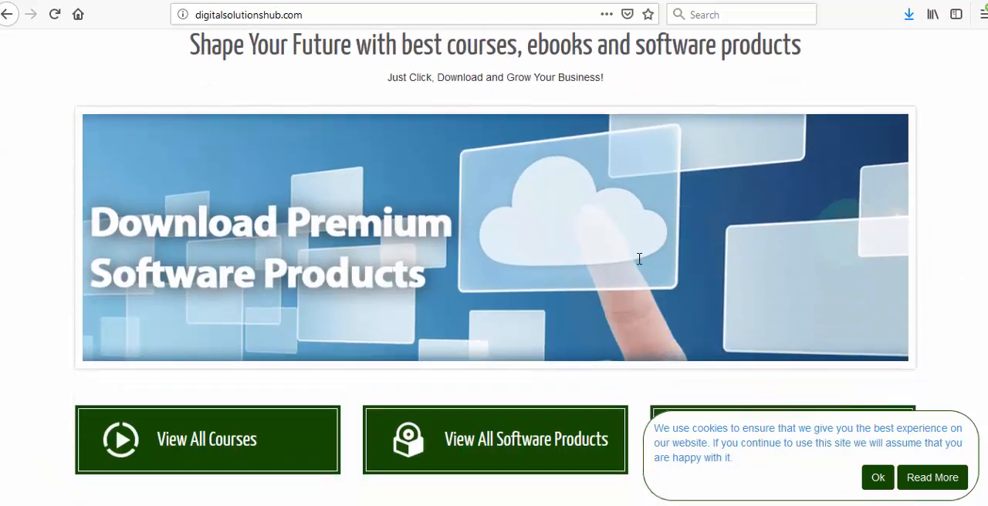
pyautogui.scroll(5, 639, 259)
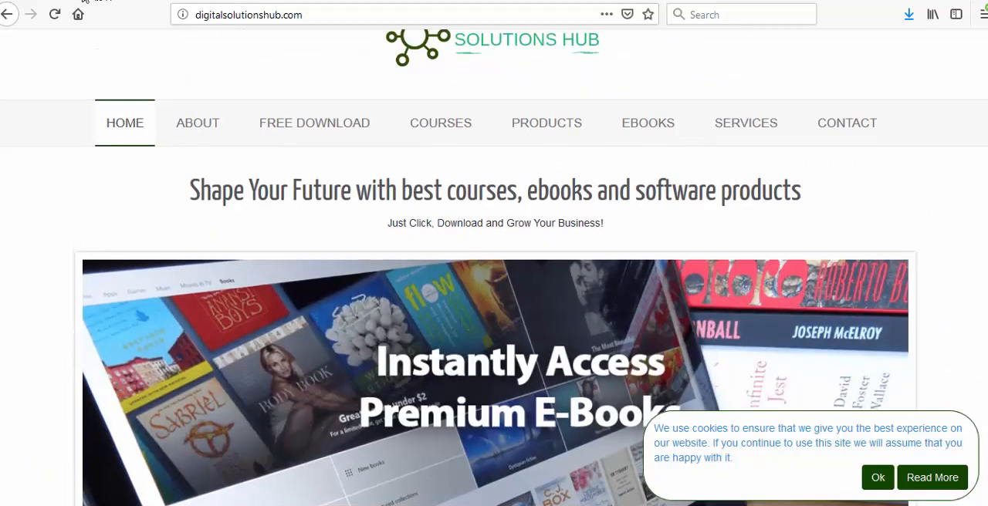
# - Switch back to the Digital Solutions Hub page on Facebook and paste the copied headline into the post field
pyautogui.click(85, 1)
pyautogui.click(273, 239)
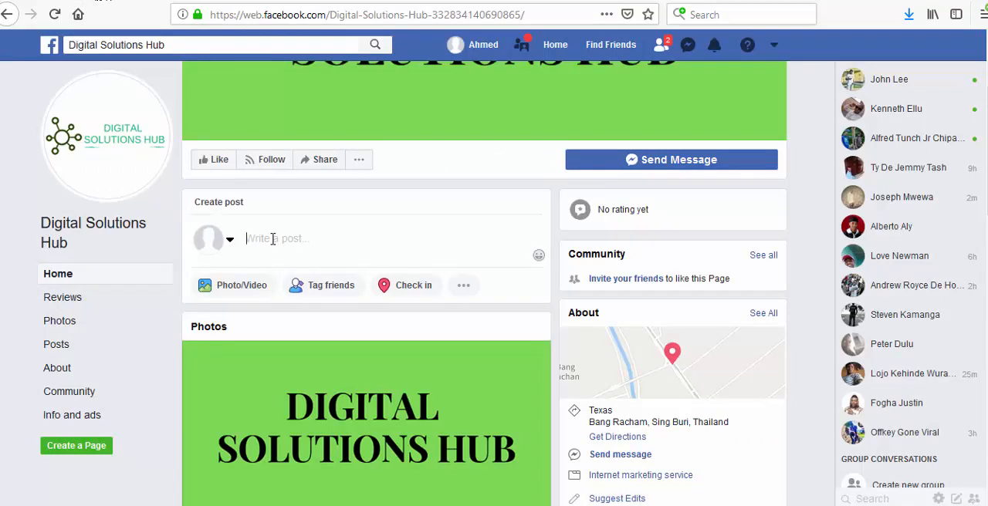
pyautogui.hotkey('ctrl', 'v')
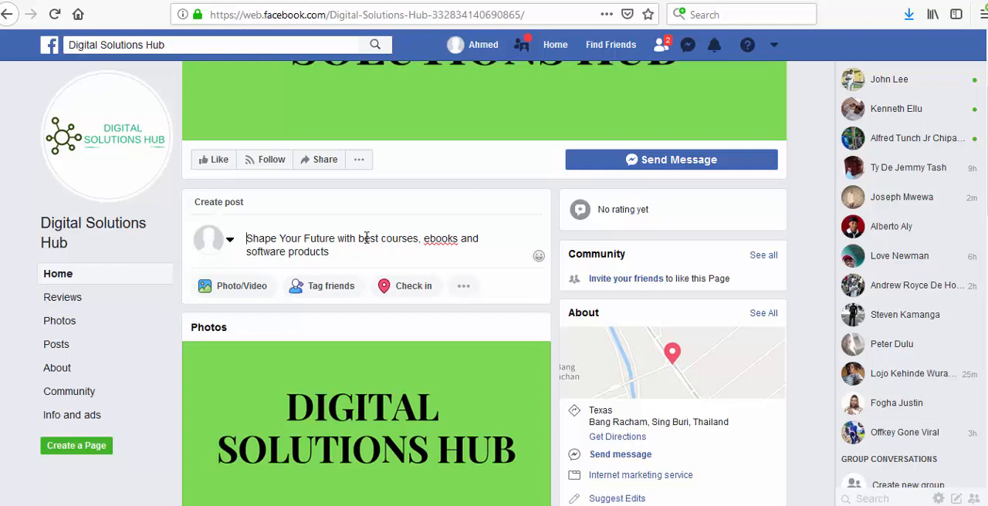
pyautogui.write('We')
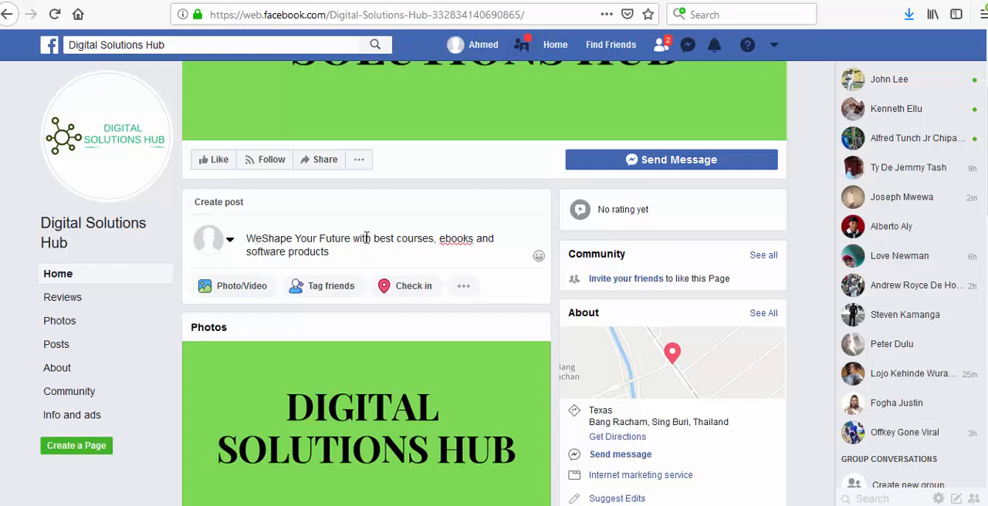
pyautogui.press('BackSpace')
pyautogui.press('BackSpace')
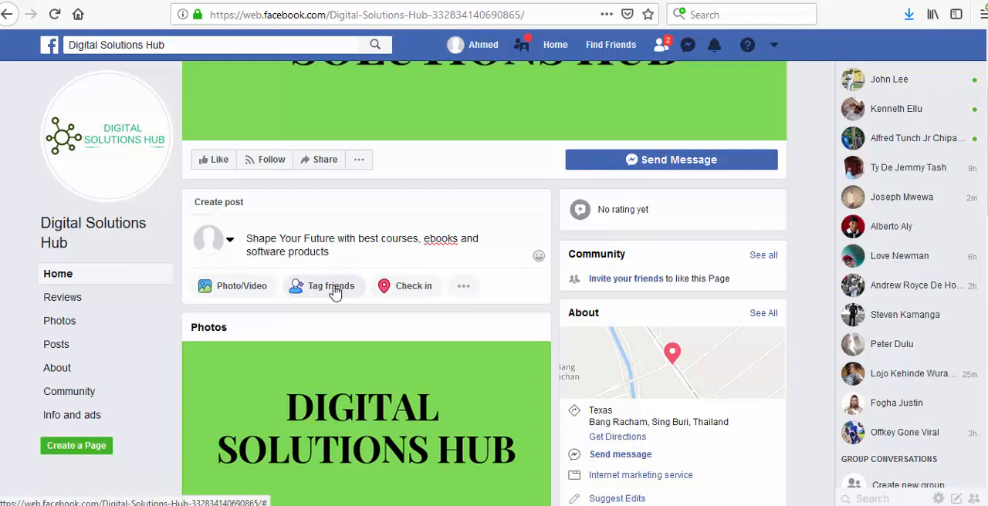
# - Insert "latest" before "software products", end the headline with a period, and leave a blank line below it
pyautogui.click(249, 256)
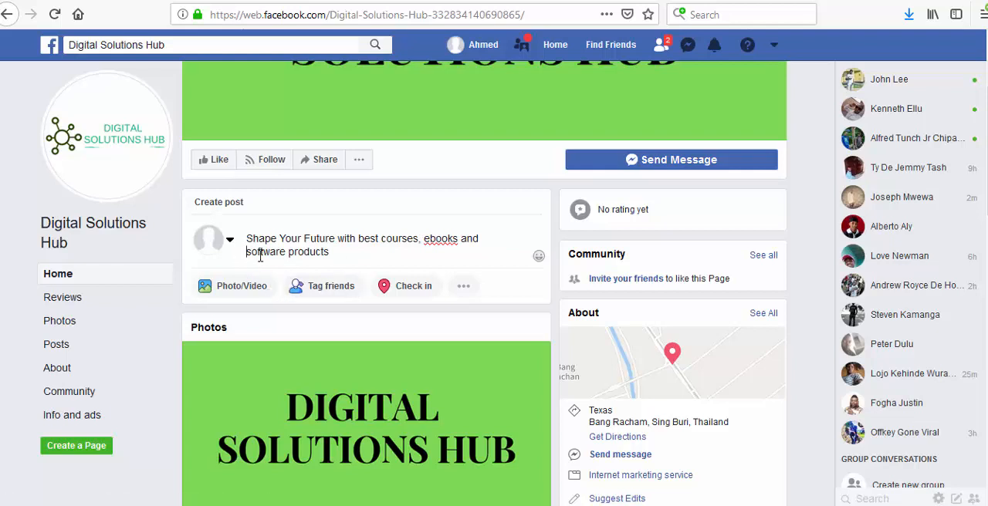
pyautogui.write('latest')
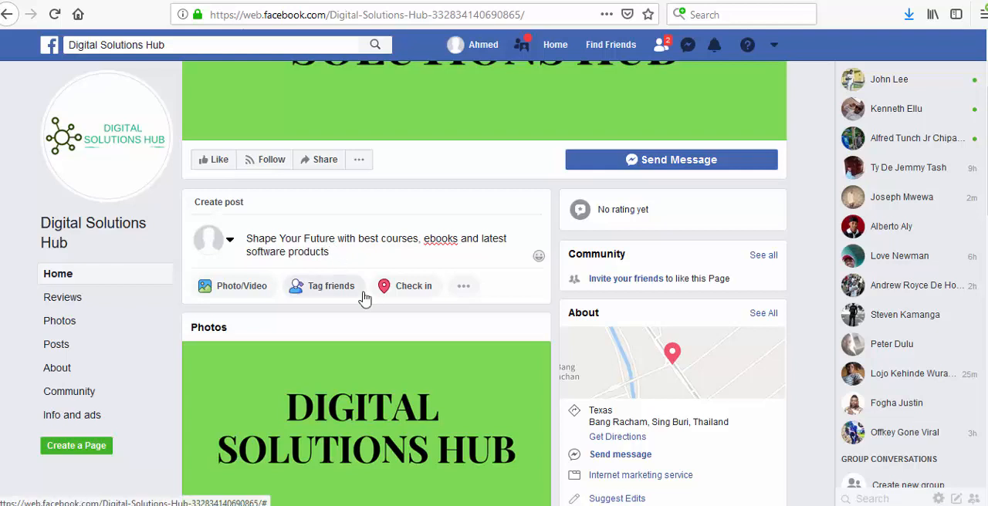
pyautogui.press('Return')
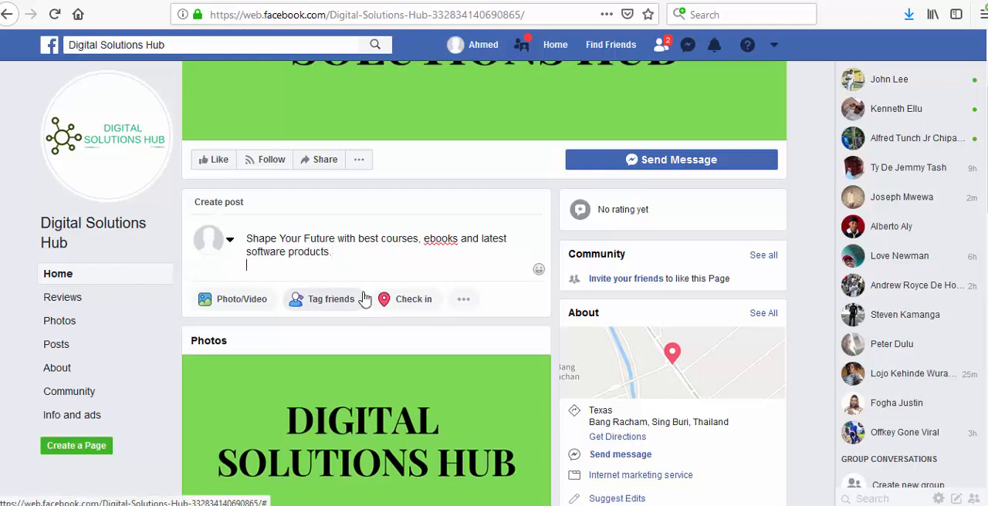
pyautogui.press('Return')
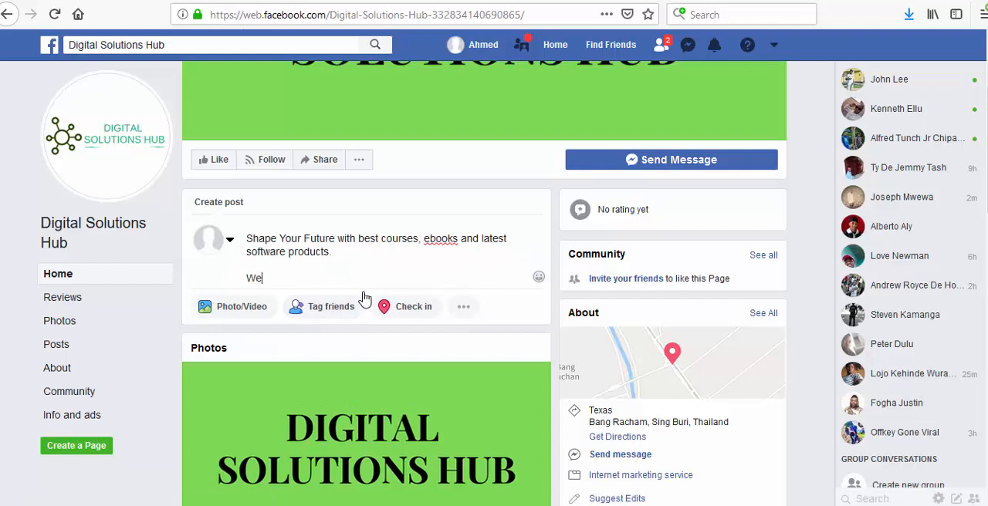
pyautogui.write('We are gl')
pyautogui.press('BackSpace')
pyautogui.press('BackSpace')
pyautogui.press('BackSpace')
pyautogui.press('BackSpace')
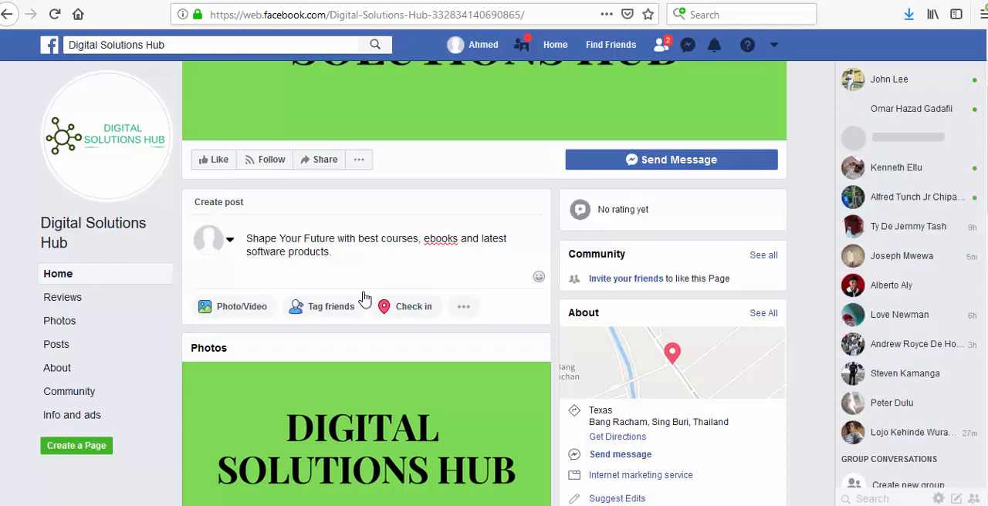
# - Write "Only for today, get any products at 80% discount" as the second paragraph of the post
pyautogui.write('O')
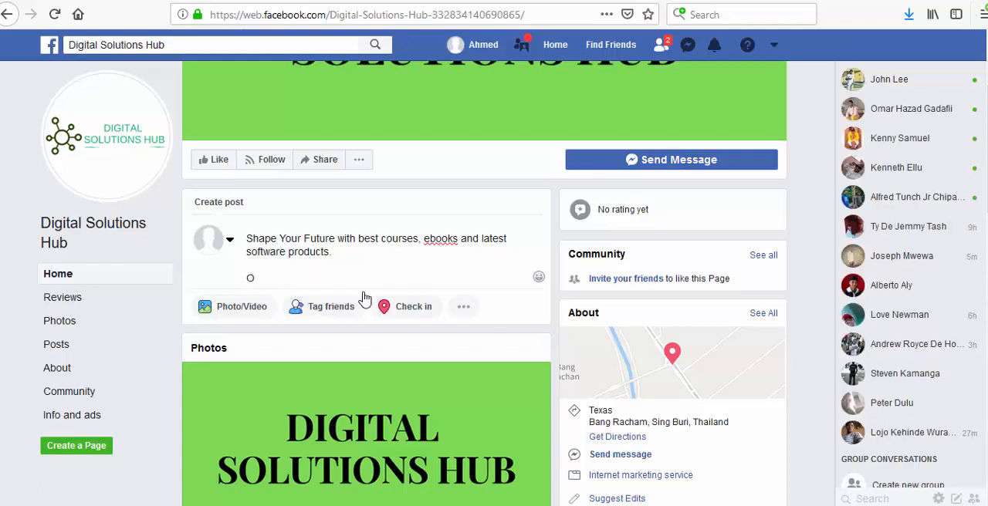
pyautogui.write('nly for today, get any')
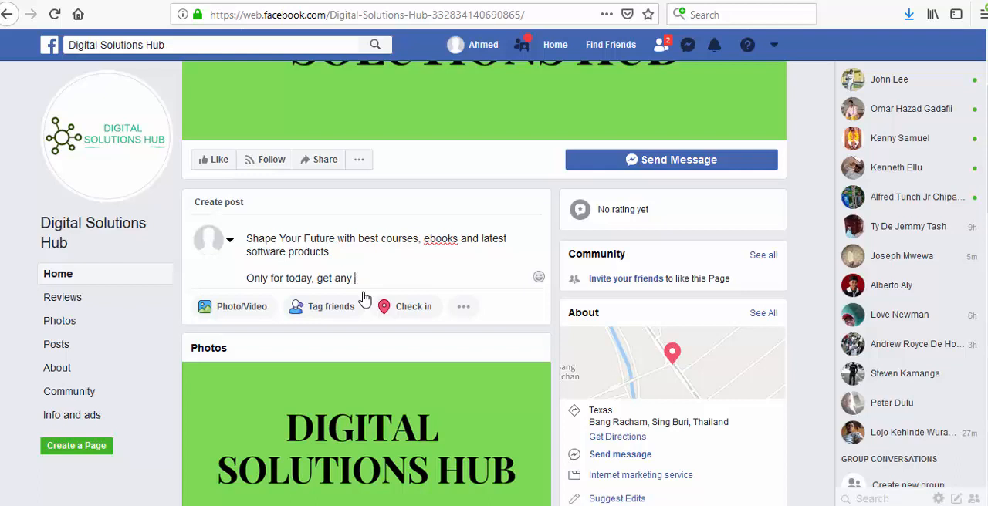
pyautogui.press('BackSpace')
pyautogui.press('BackSpace')
pyautogui.press('BackSpace')
pyautogui.write('any products at 80% discount')
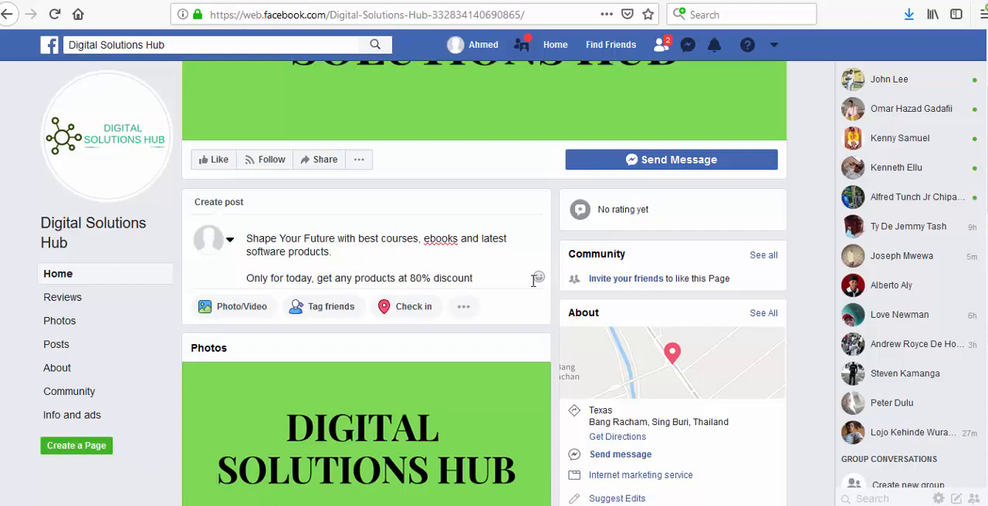
# - Insert the emoji of a face blowing a kiss after "80% discount" in the post
pyautogui.click(539, 282)
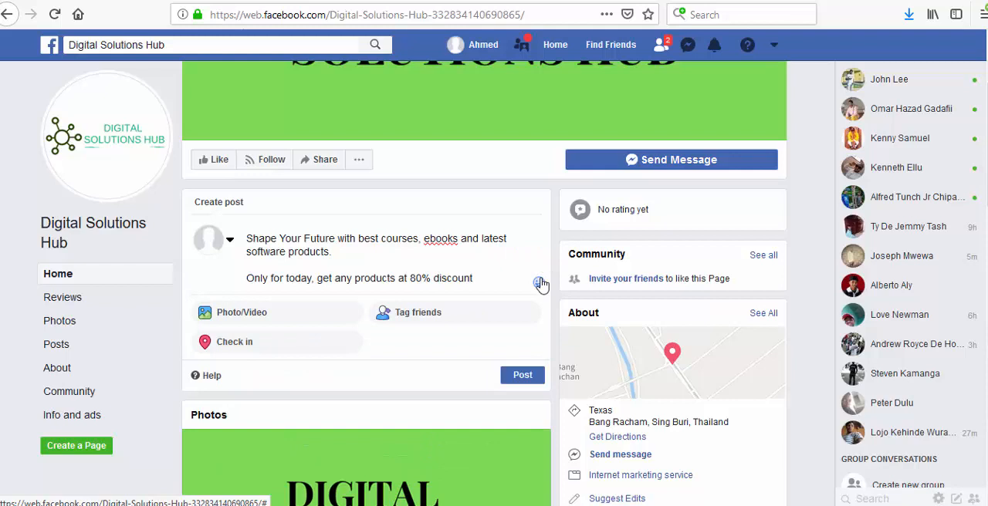
pyautogui.click(539, 282)
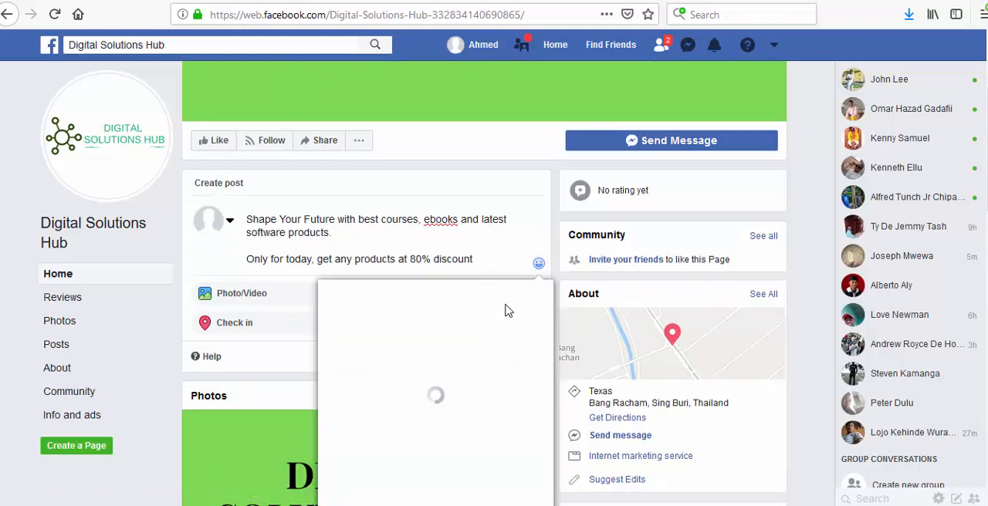
pyautogui.scroll(-2, 507, 311)
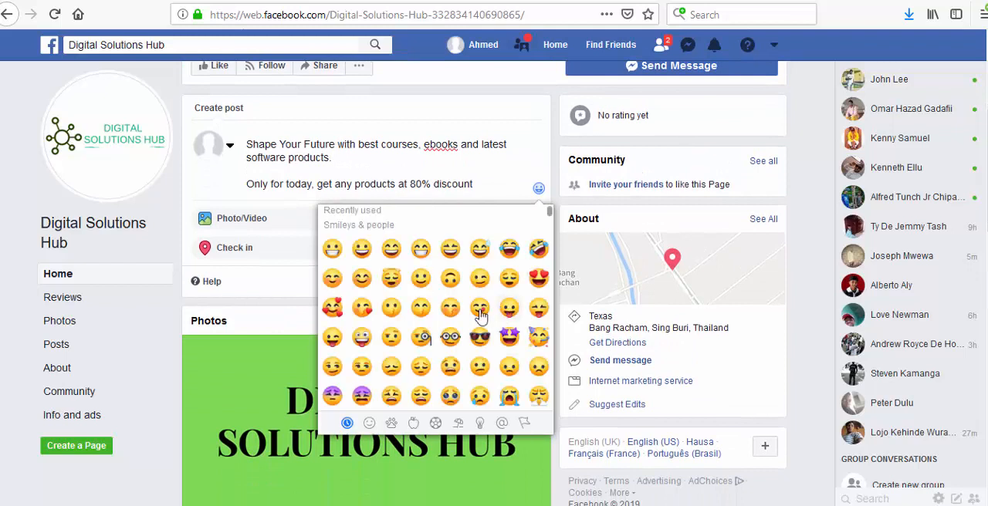
pyautogui.click(362, 309)
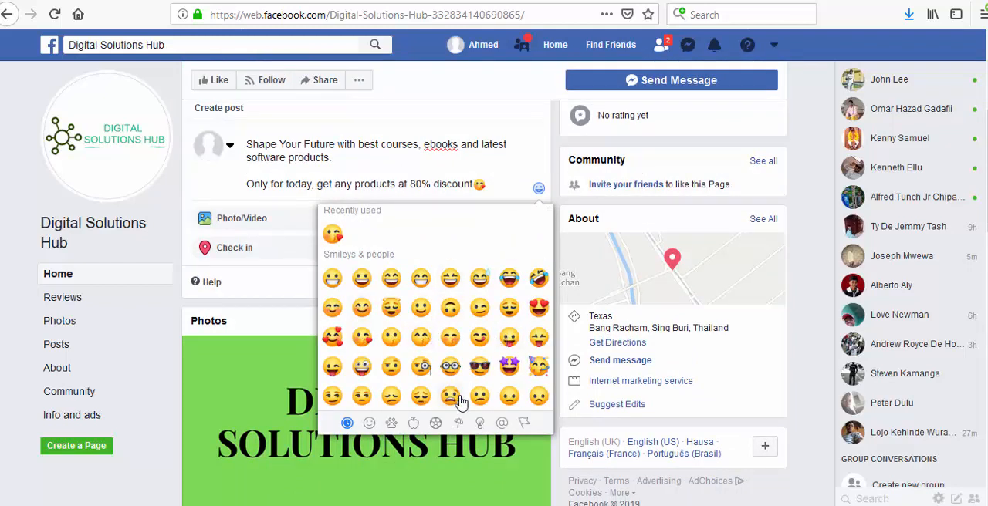
# - Insert the blue suitcase emoji after "software products." at the end of the first sentence
pyautogui.click(349, 156)
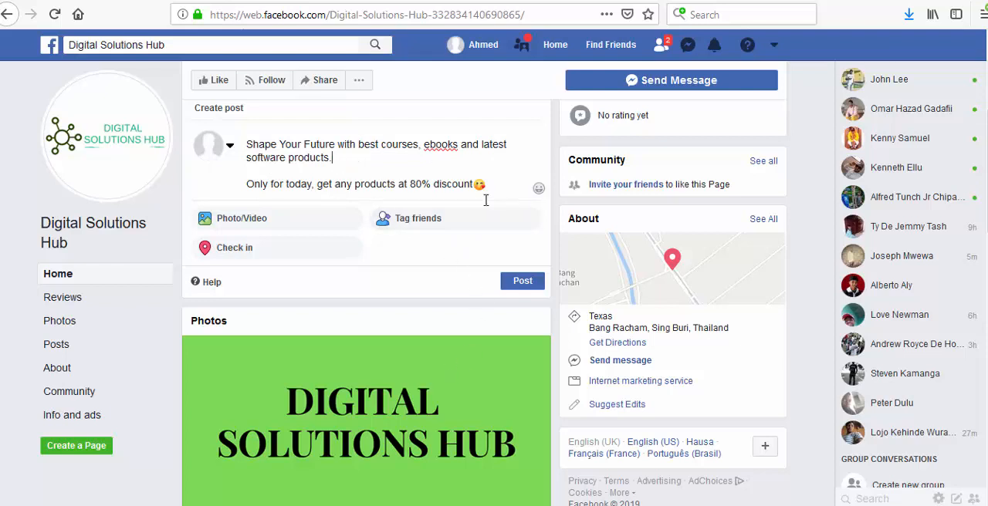
pyautogui.click(538, 190)
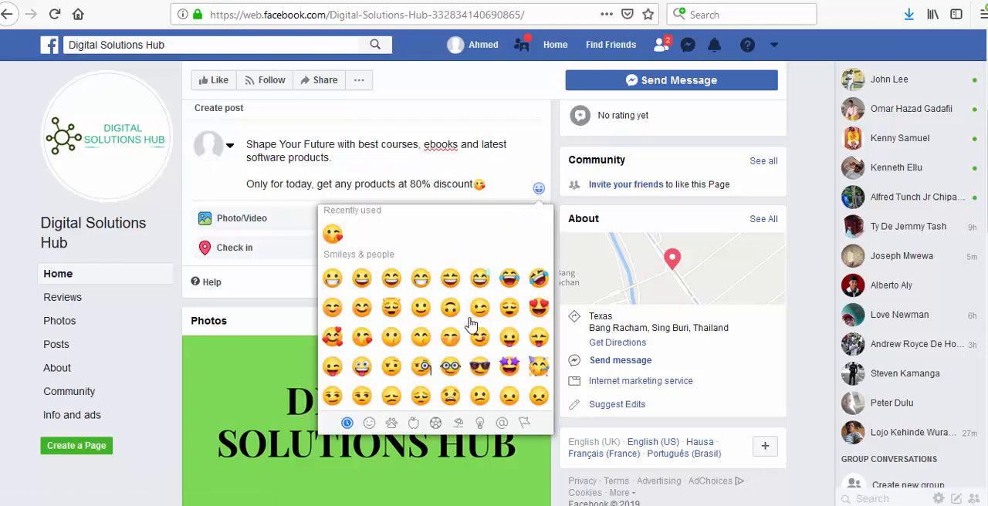
pyautogui.scroll(-3, 470, 326)
pyautogui.scroll(-5, 471, 325)
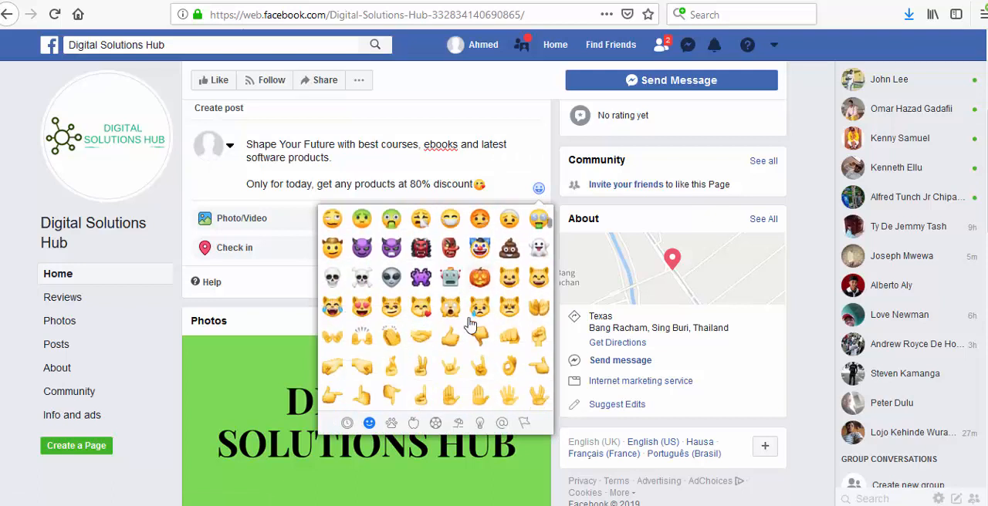
pyautogui.scroll(-5, 463, 316)
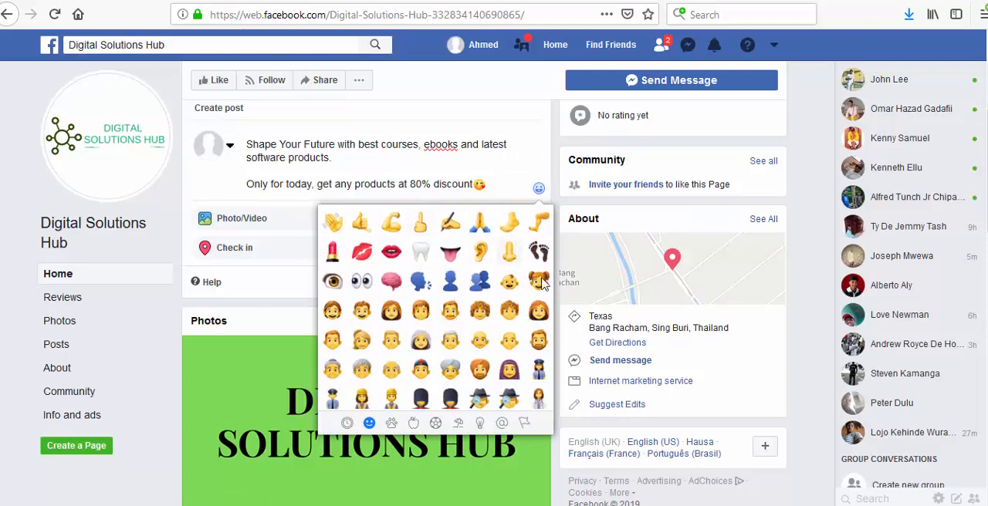
pyautogui.scroll(-3, 467, 304)
pyautogui.scroll(-6, 468, 307)
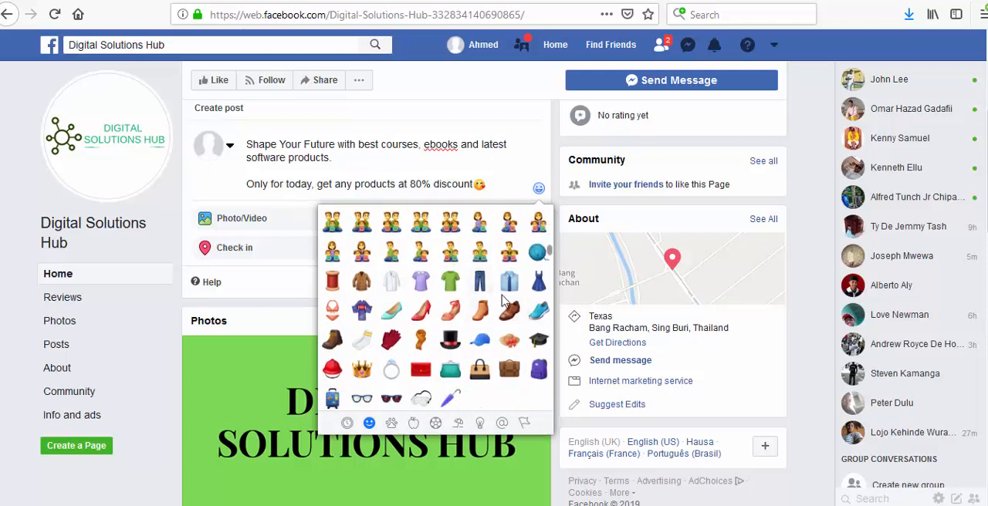
pyautogui.scroll(-2, 459, 312)
pyautogui.scroll(-4, 454, 310)
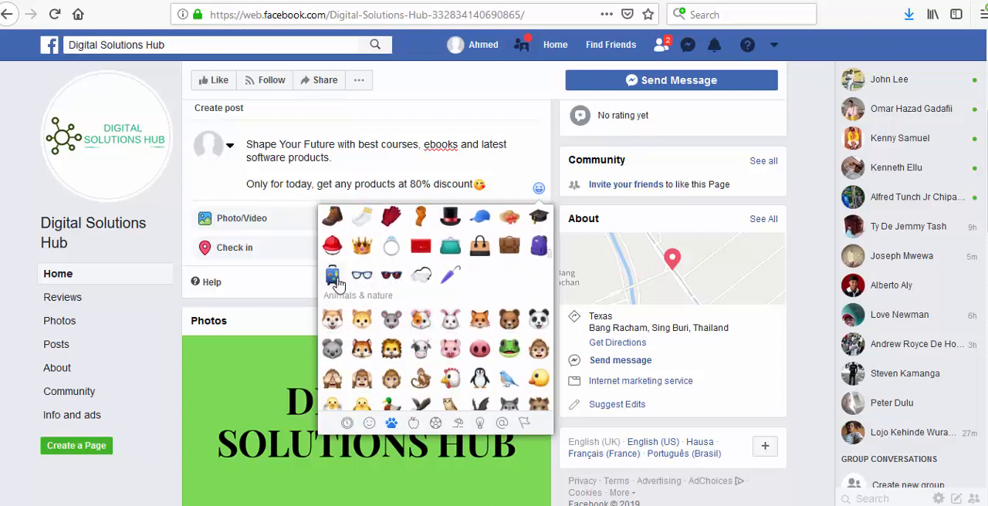
pyautogui.click(378, 162)
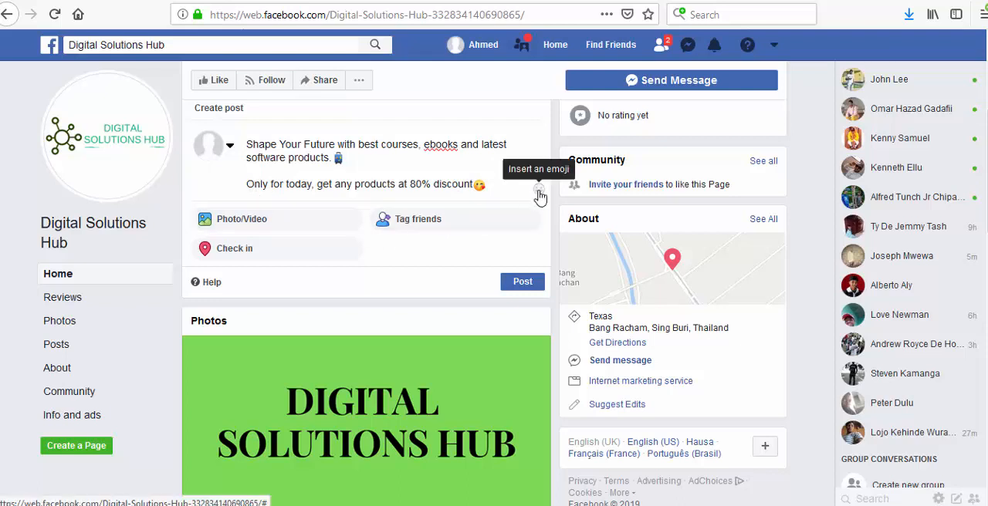
# - Insert two green rising-chart emojis from the Objects category in front of "Only for today"
pyautogui.click(538, 191)
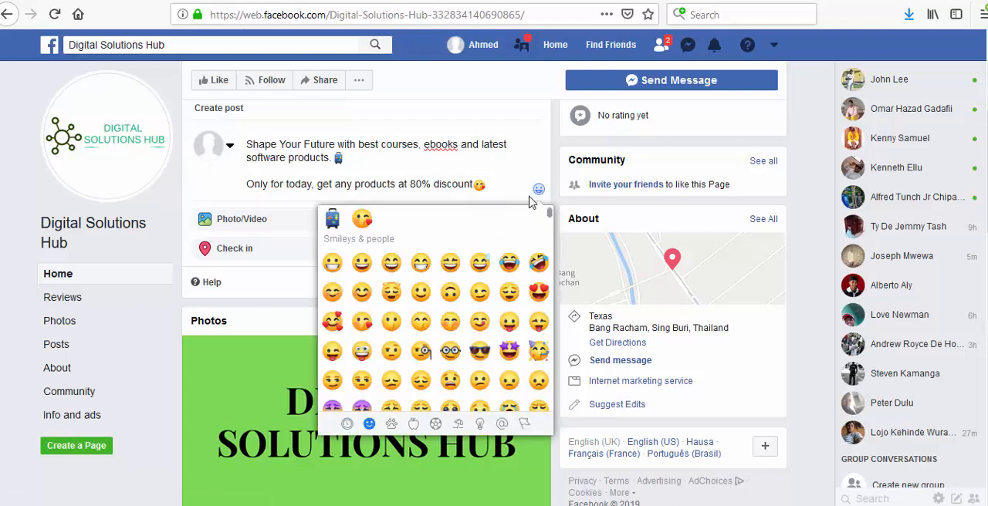
pyautogui.scroll(-5, 466, 287)
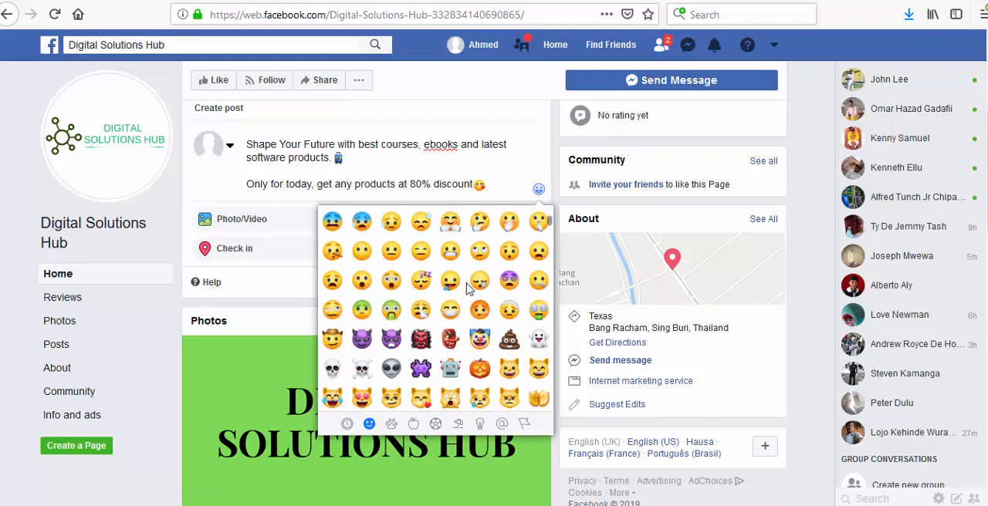
pyautogui.scroll(-3, 473, 286)
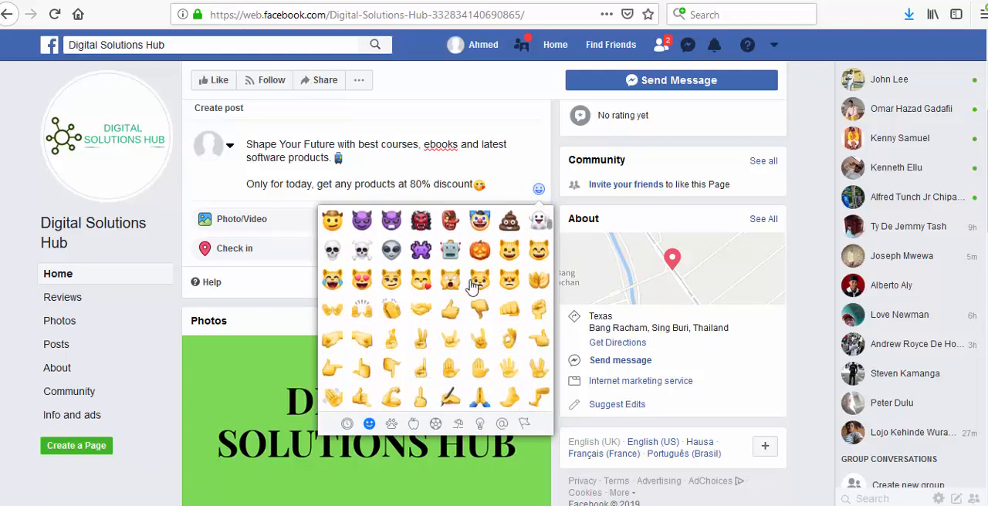
pyautogui.scroll(3, 473, 286)
pyautogui.scroll(-3, 473, 286)
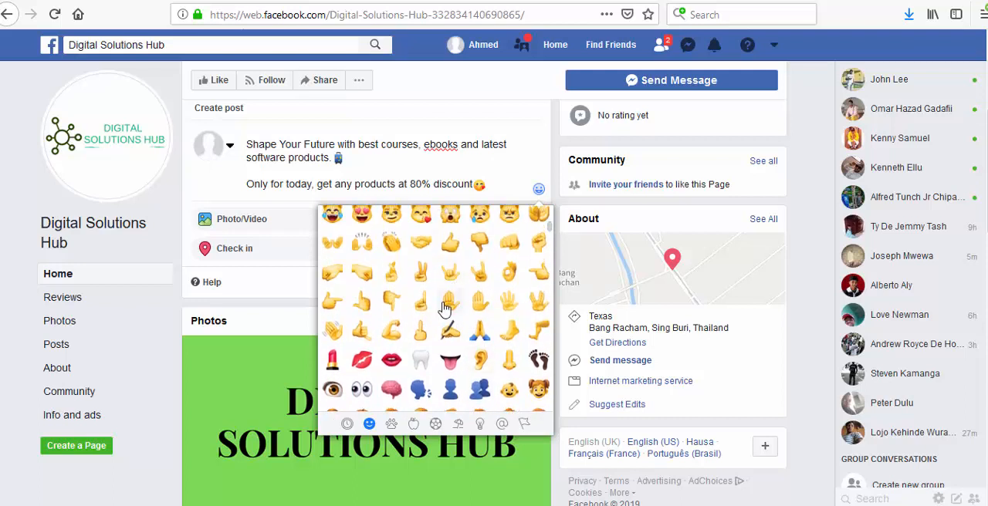
pyautogui.scroll(-3, 445, 308)
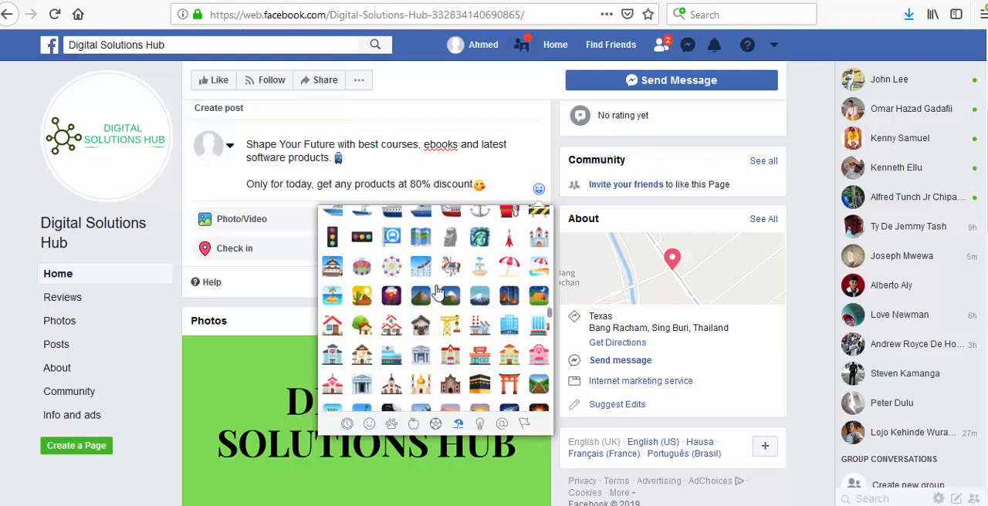
pyautogui.scroll(-3, 448, 283)
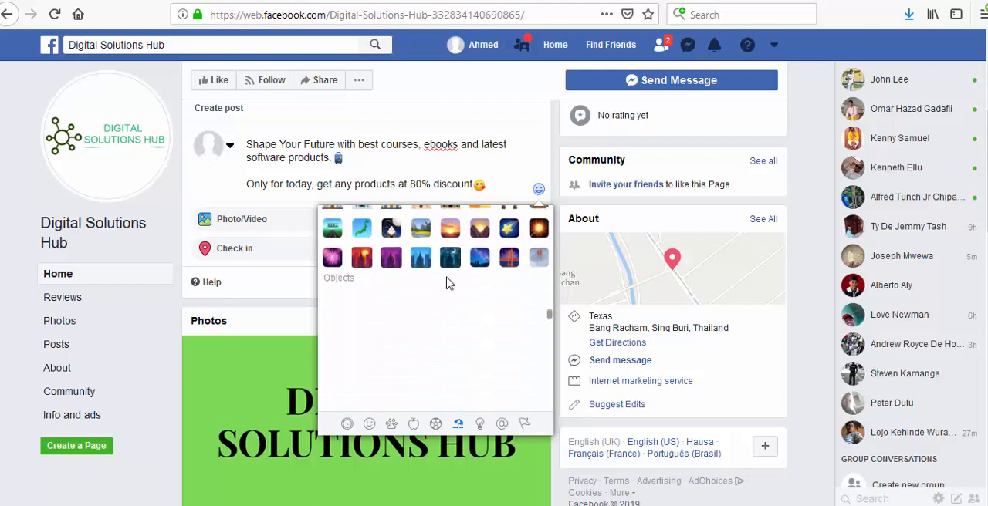
pyautogui.scroll(-3, 446, 283)
pyautogui.scroll(-2, 451, 333)
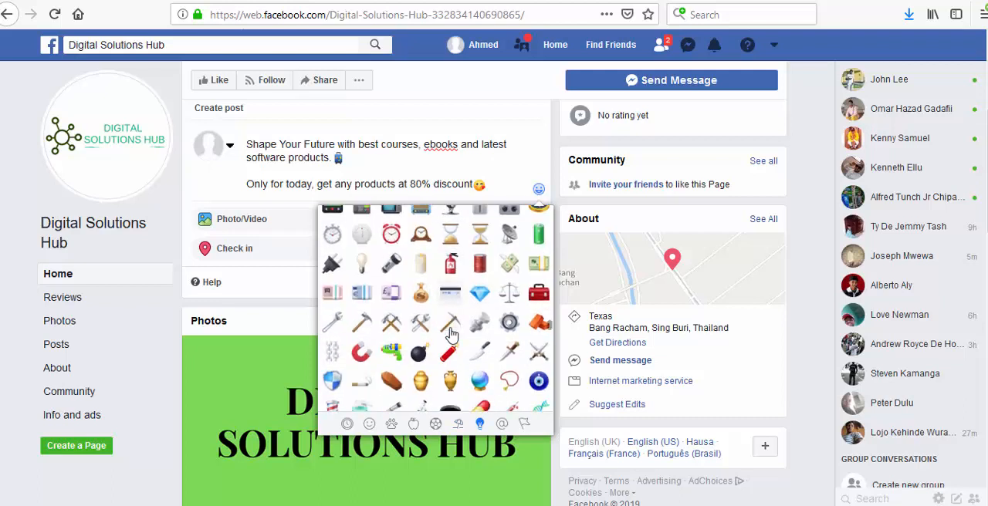
pyautogui.scroll(-5, 451, 334)
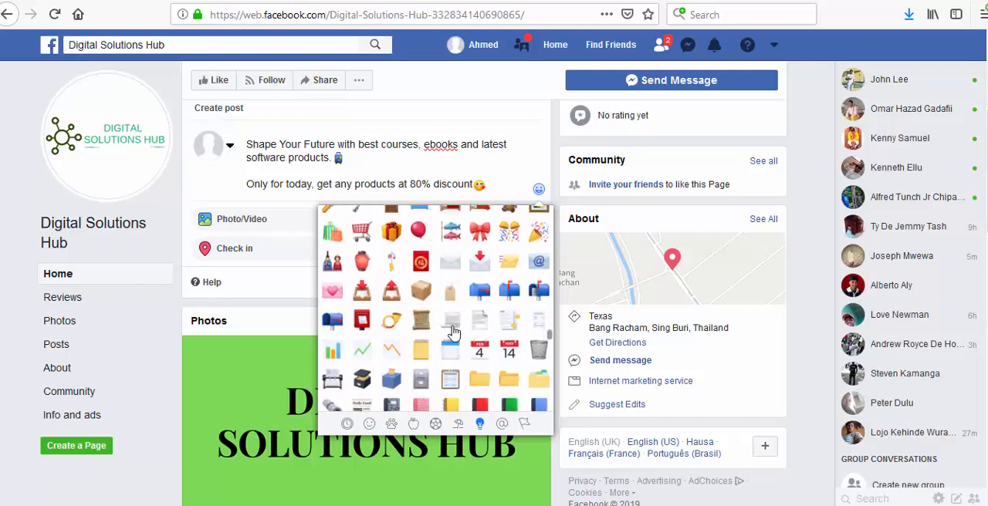
pyautogui.scroll(-2, 432, 308)
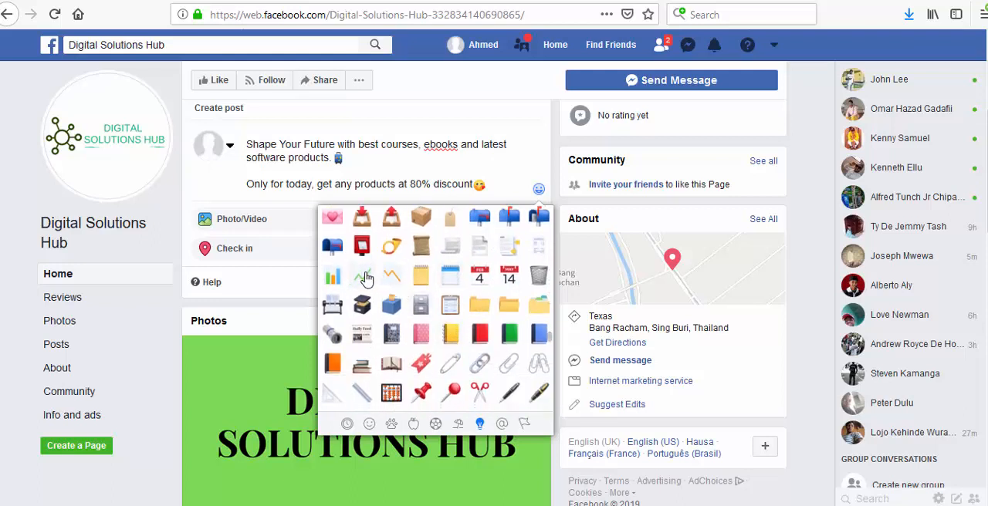
pyautogui.click(362, 276)
pyautogui.click(362, 276)
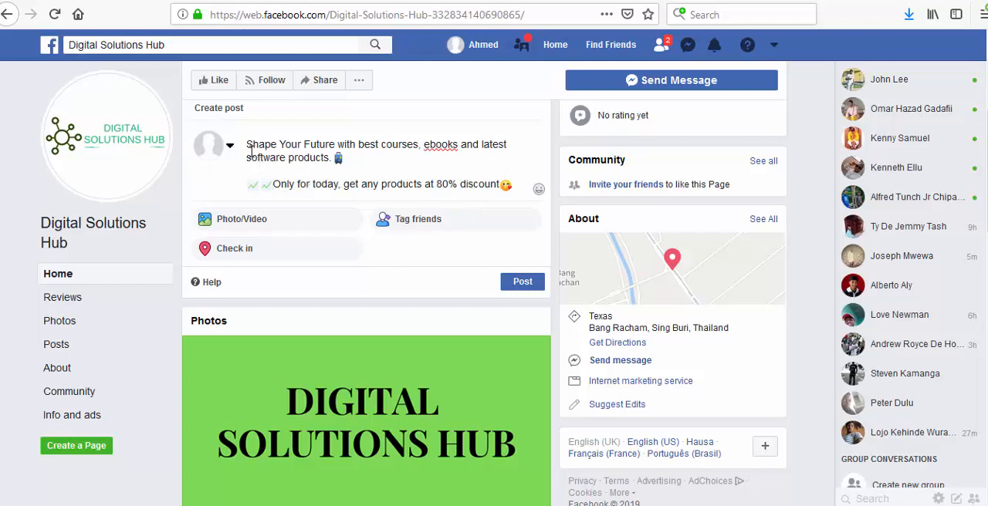
# - Insert the smiling face with hearts emoji in front of "Shape Your Future" at the beginning of the post
pyautogui.click(539, 189)
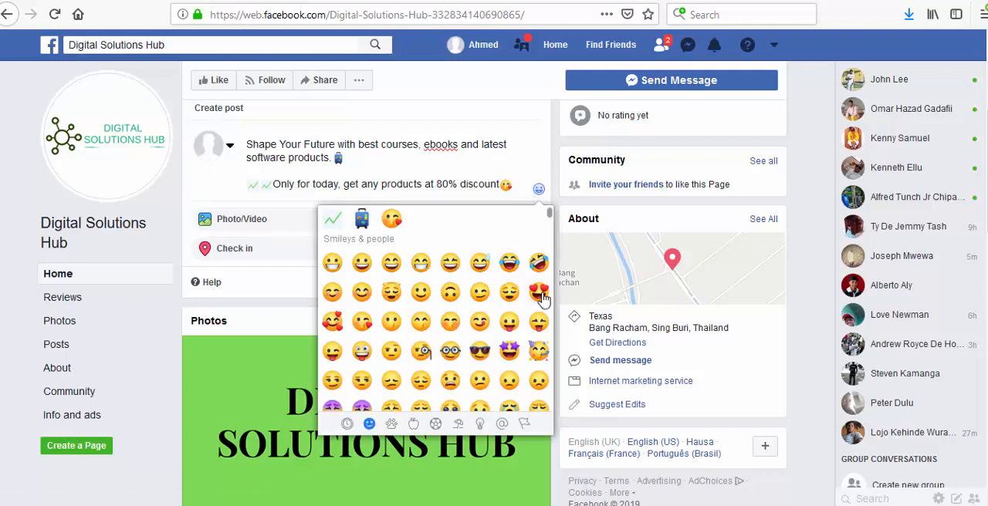
pyautogui.click(332, 322)
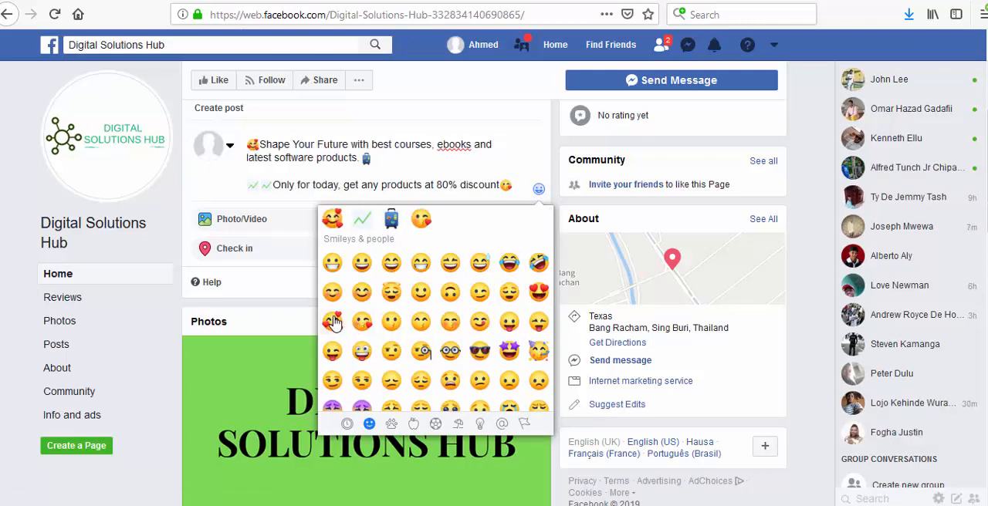
# - Add a second smiling face with hearts emoji before "Shape Your Future" and write "Click here" in a new paragraph below the discount line
pyautogui.click(332, 322)
pyautogui.click(374, 152)
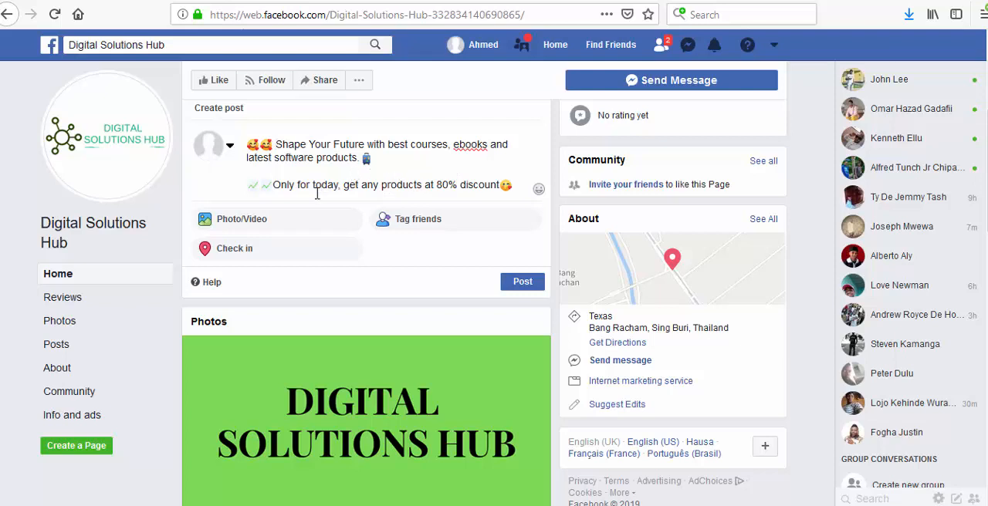
pyautogui.click(516, 189)
pyautogui.press('Return')
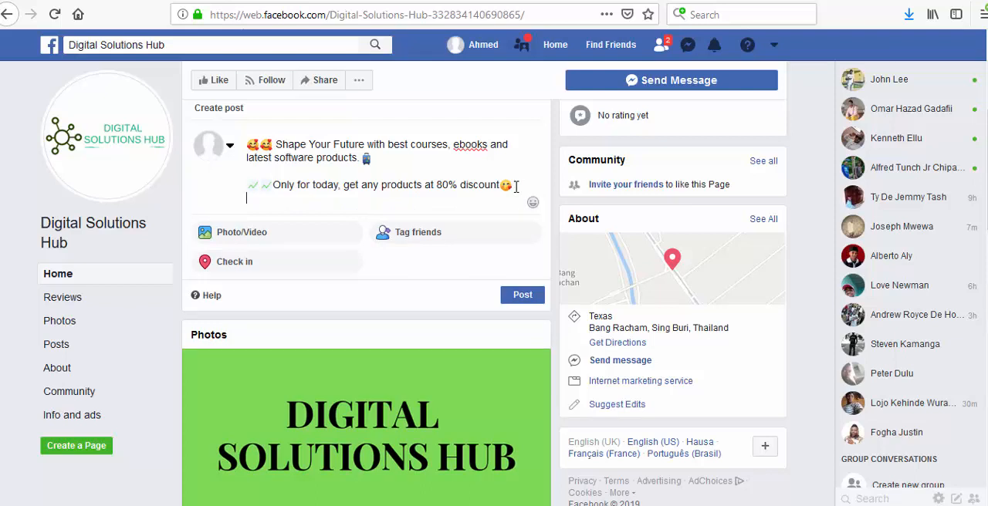
pyautogui.press('Return')
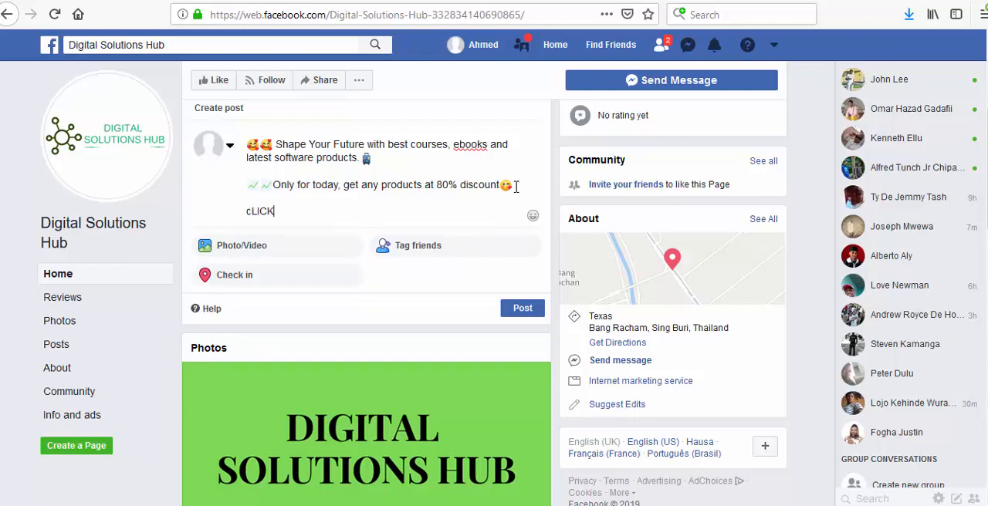
pyautogui.press('BackSpace')
pyautogui.press('BackSpace')
pyautogui.press('BackSpace')
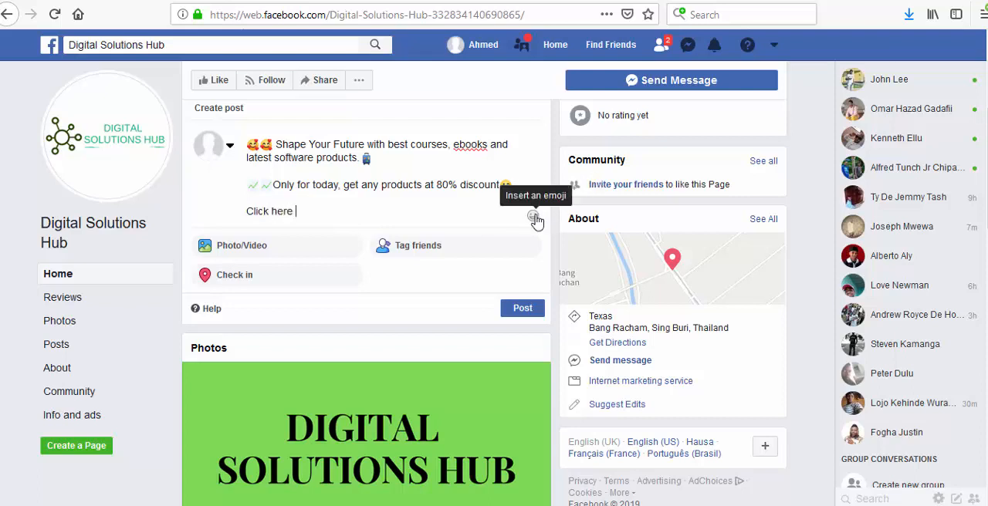
# - Insert two right-pointing hand emojis after "Click here" in the post
pyautogui.click(535, 219)
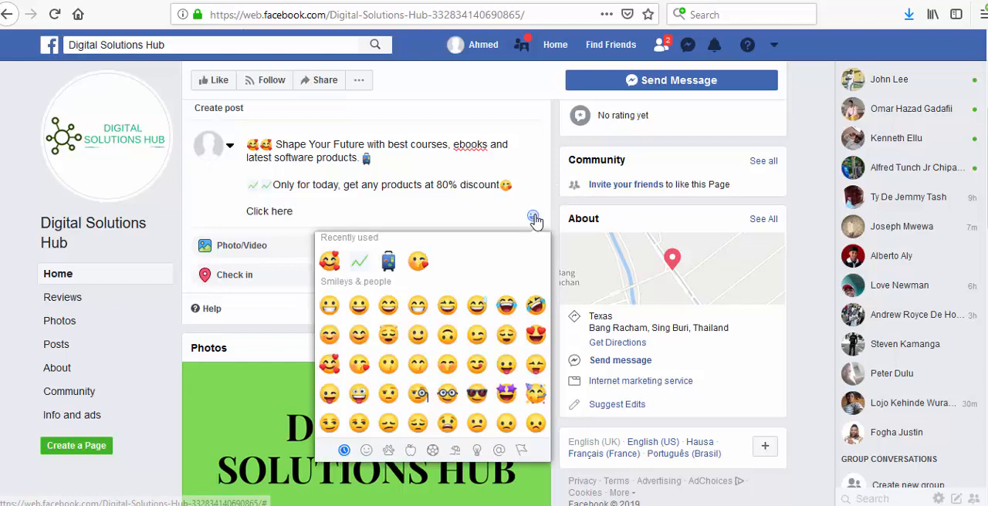
pyautogui.scroll(-5, 476, 323)
pyautogui.scroll(-3, 476, 319)
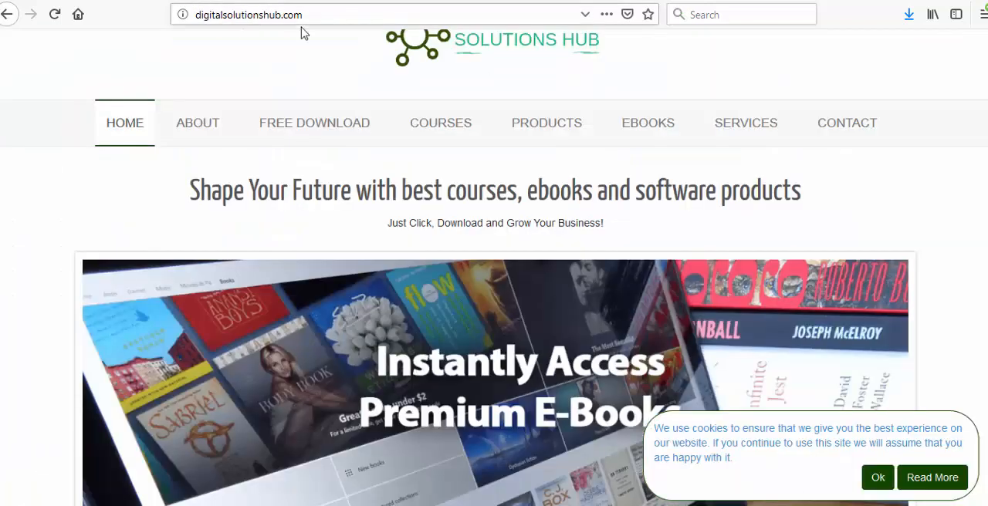
pyautogui.click(307, 19)
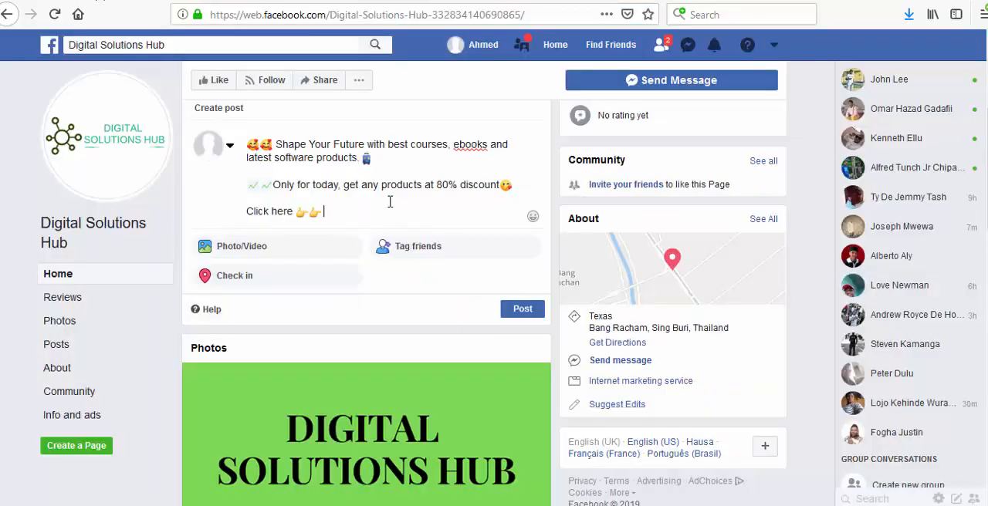
pyautogui.write('http://digitalsolutionshub.com/')
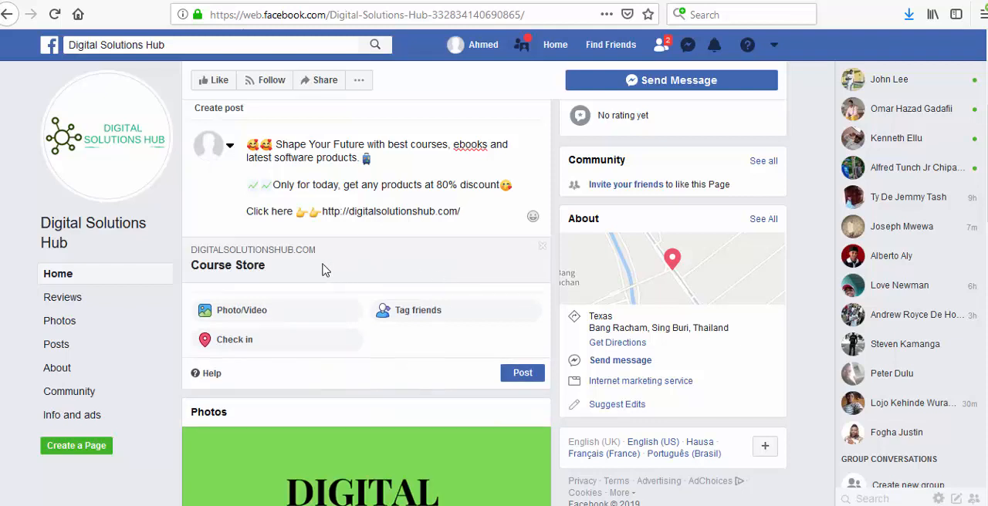
pyautogui.click(542, 246)
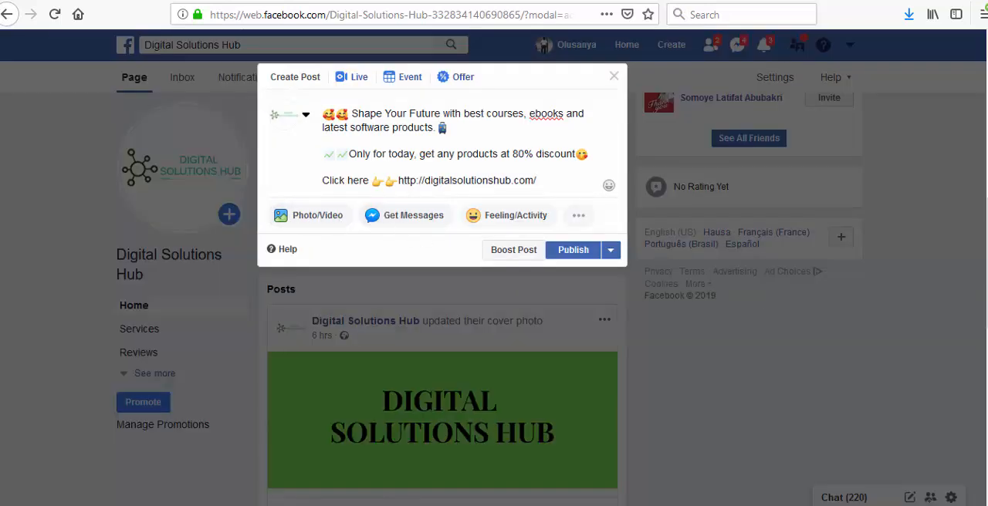
# - Attach the image digitalsolutions.jpg from the Desktop to the post and publish it as a regular post
pyautogui.click(311, 216)
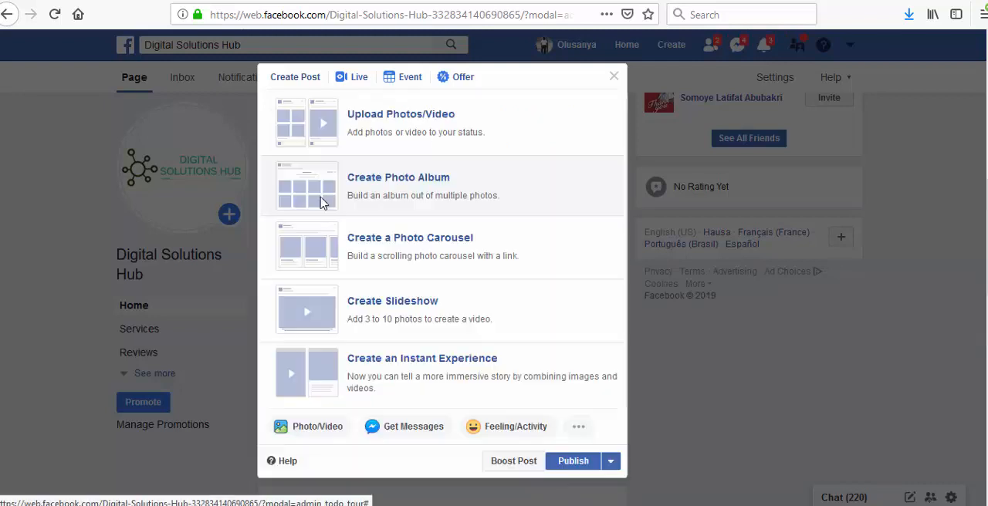
pyautogui.click(397, 120)
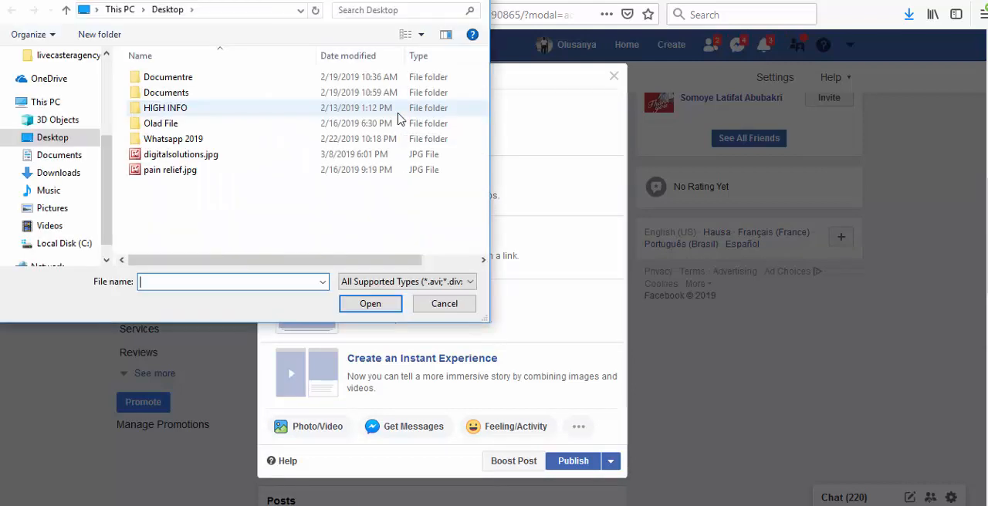
pyautogui.click(246, 157)
pyautogui.click(371, 305)
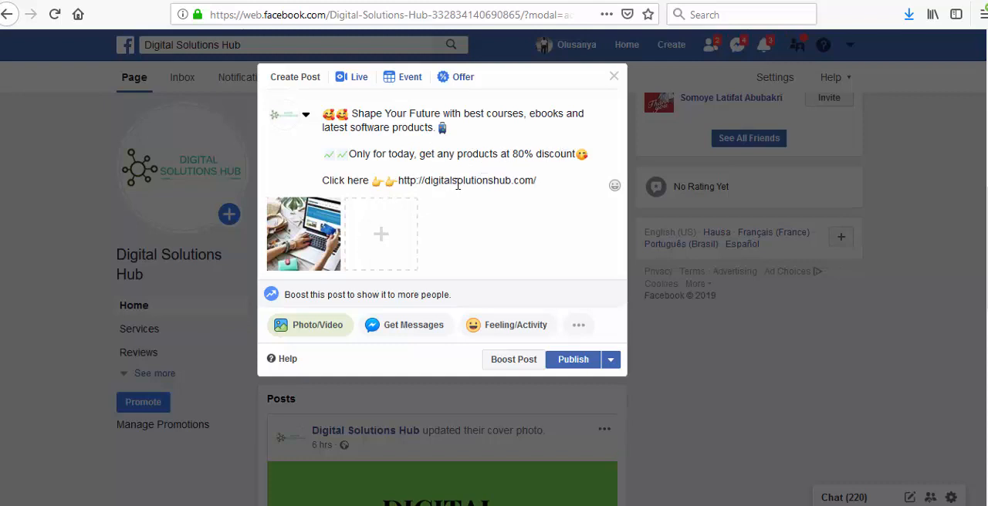
pyautogui.click(574, 361)
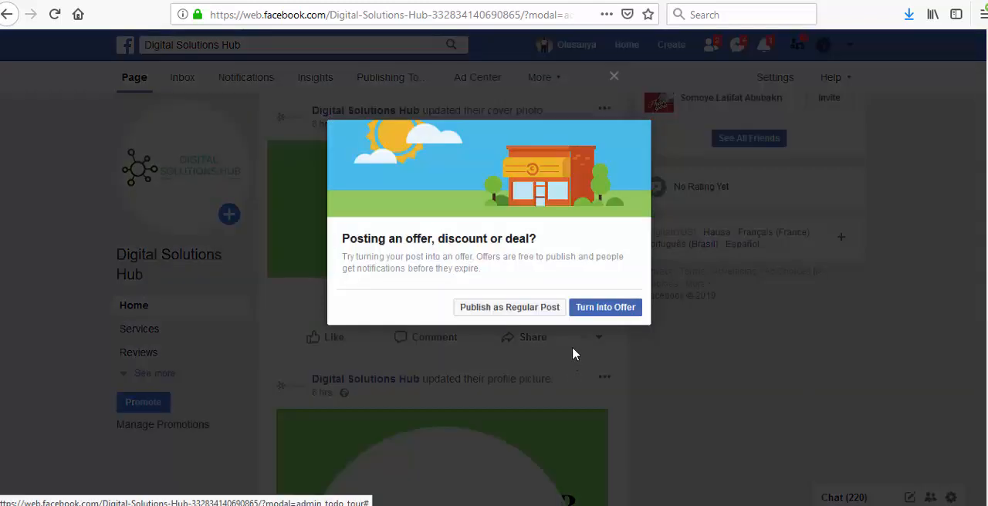
pyautogui.click(532, 310)
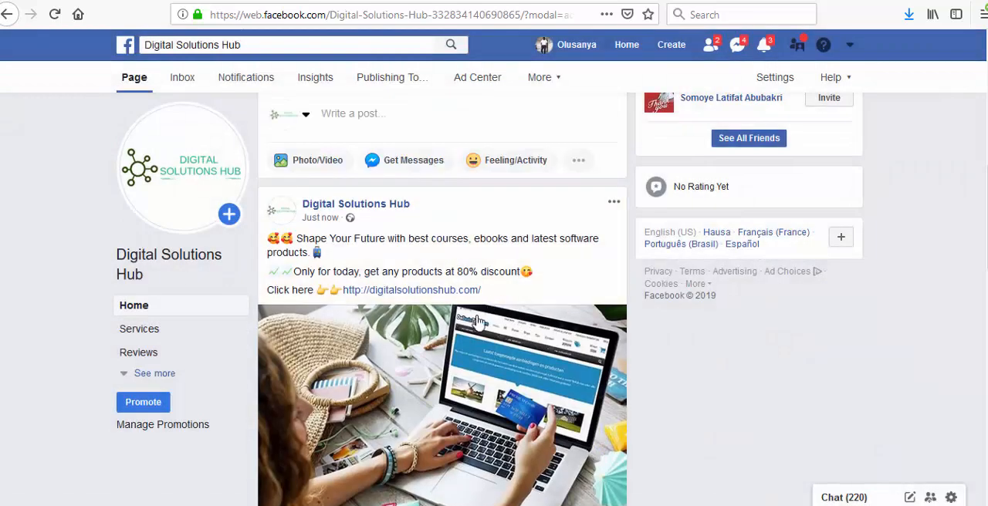
# - Review the published post on the page, checking its text, link, image and boost option
pyautogui.scroll(-2, 527, 271)
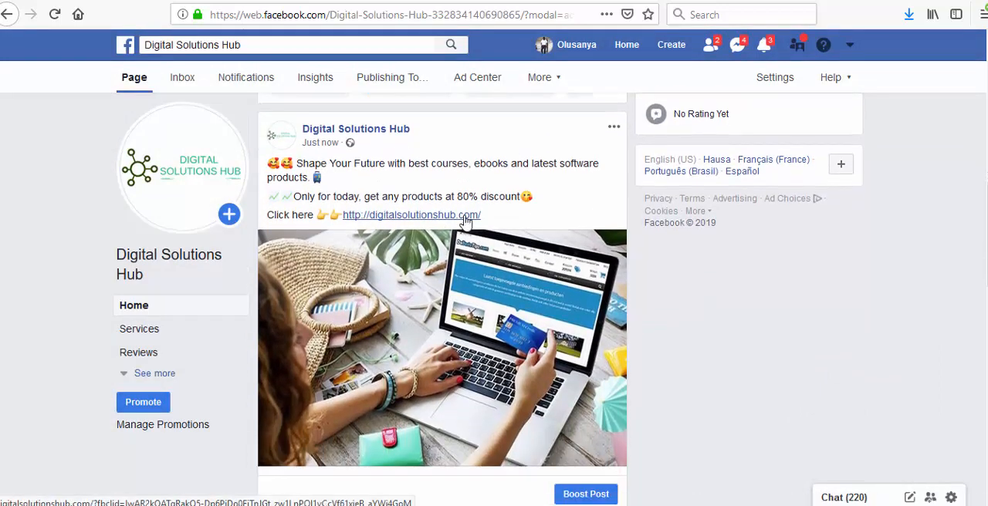
pyautogui.scroll(-2, 466, 222)
pyautogui.scroll(2, 466, 222)
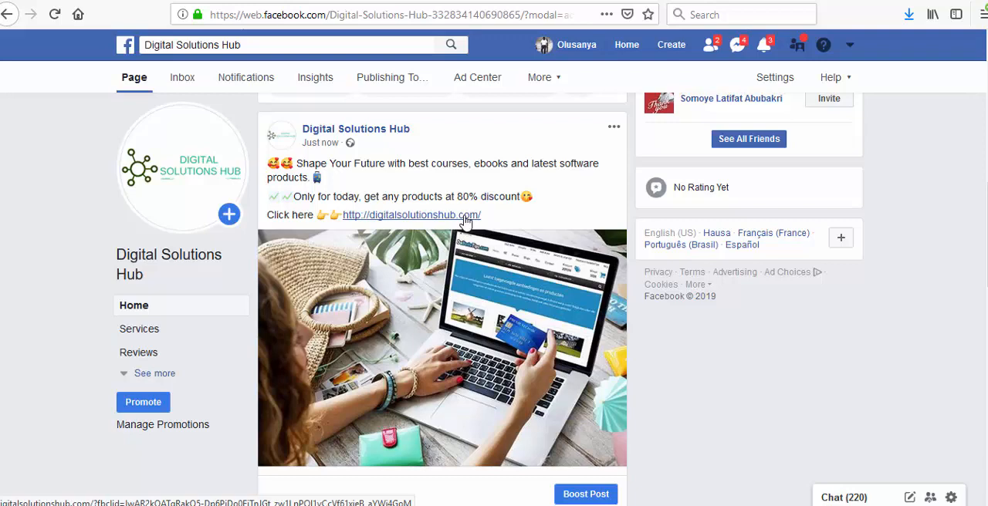
pyautogui.scroll(-2, 465, 222)
pyautogui.scroll(4, 466, 223)
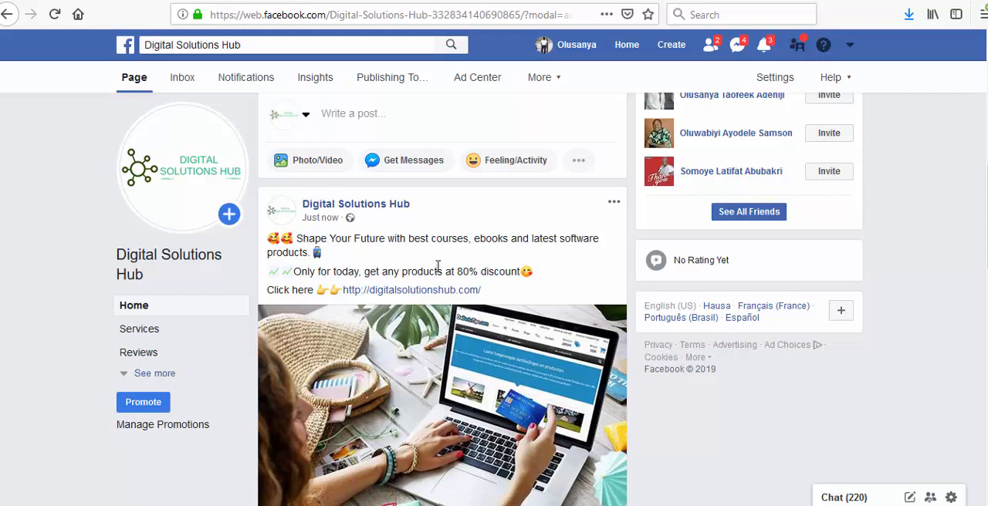
pyautogui.scroll(-2, 435, 255)
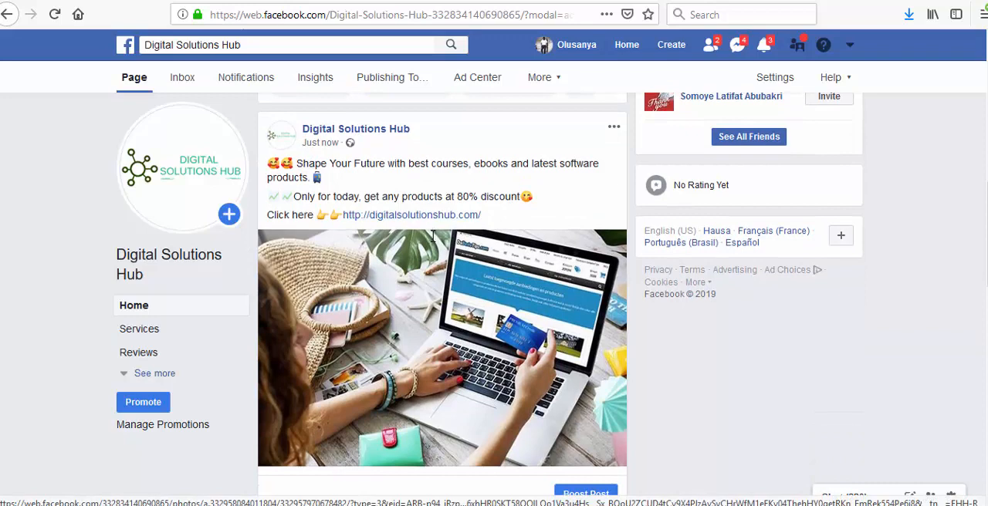
pyautogui.moveTo(230, 160)
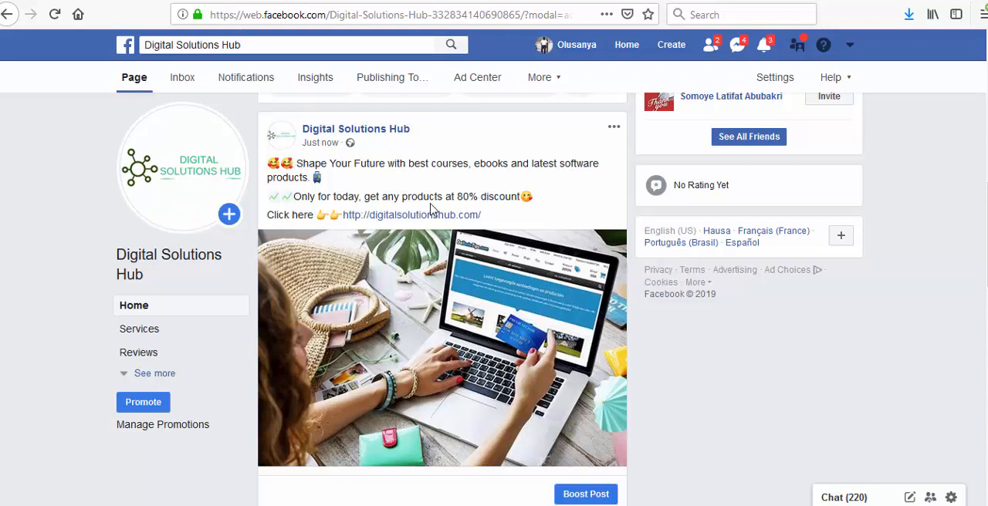
pyautogui.scroll(-2, 438, 285)
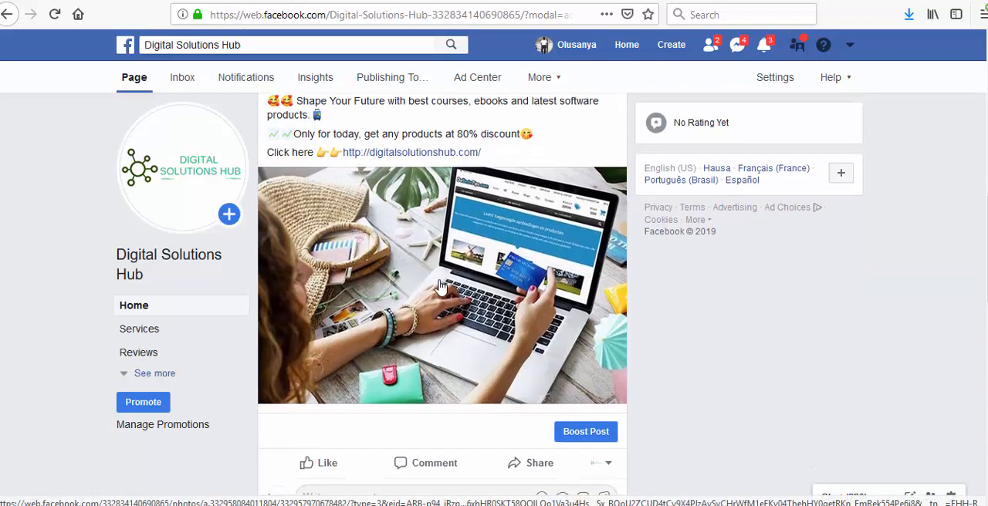
pyautogui.scroll(-1, 438, 286)
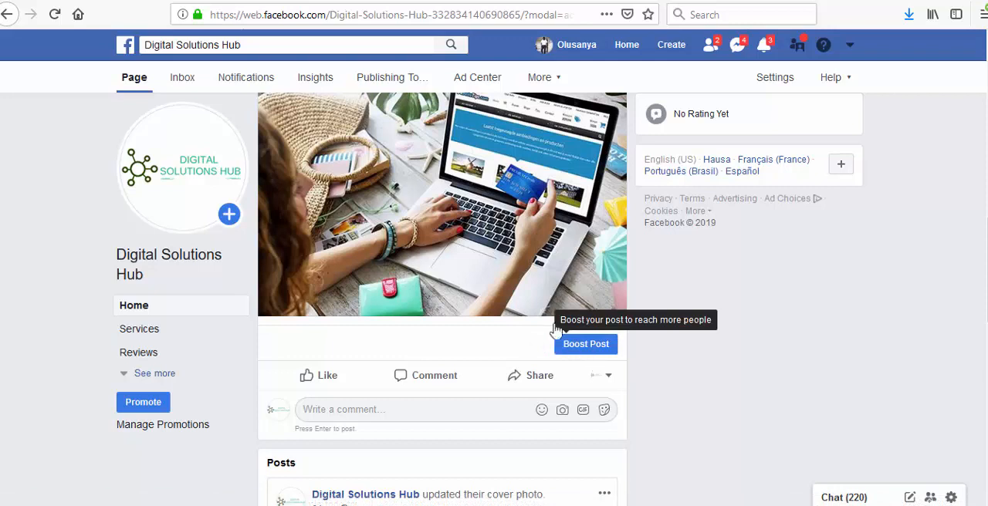
pyautogui.scroll(3, 530, 270)
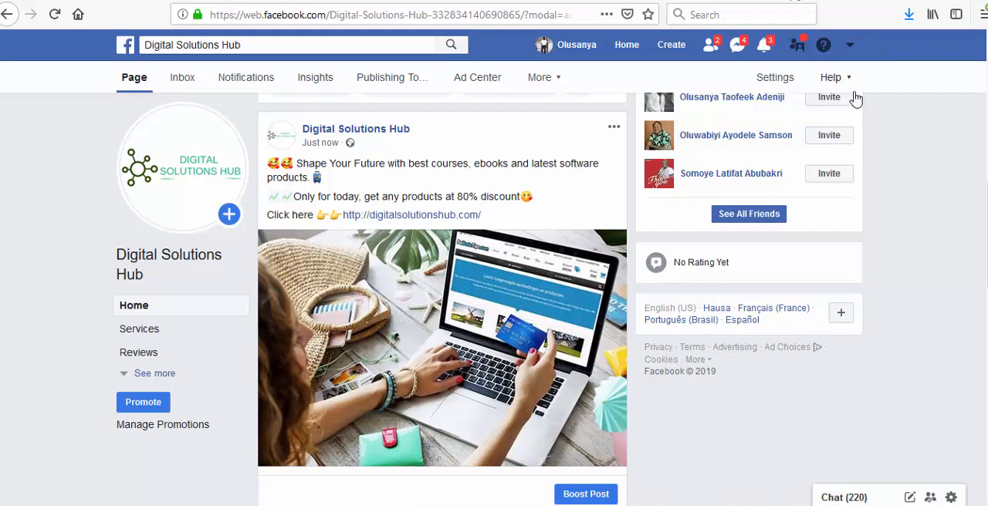
pyautogui.click(851, 45)
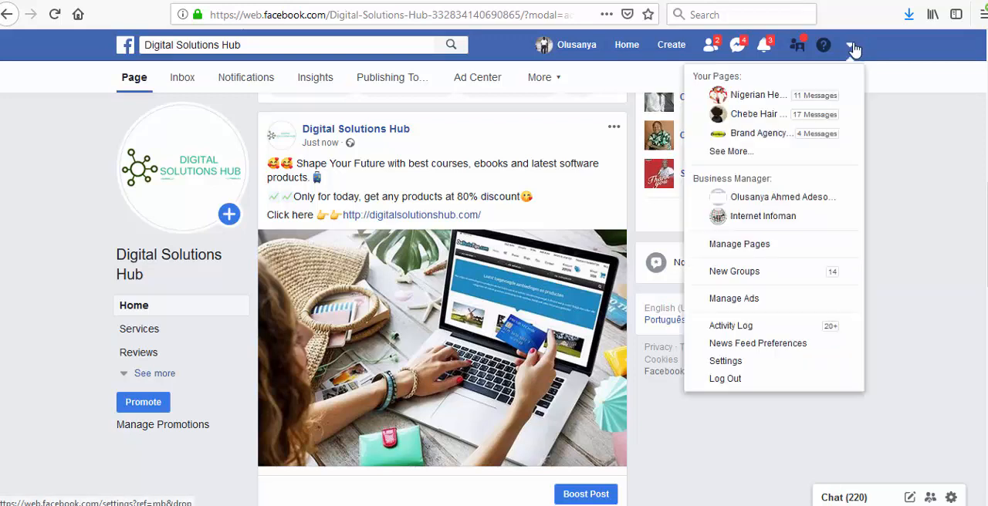
pyautogui.scroll(-6, 849, 77)
pyautogui.click(934, 229)
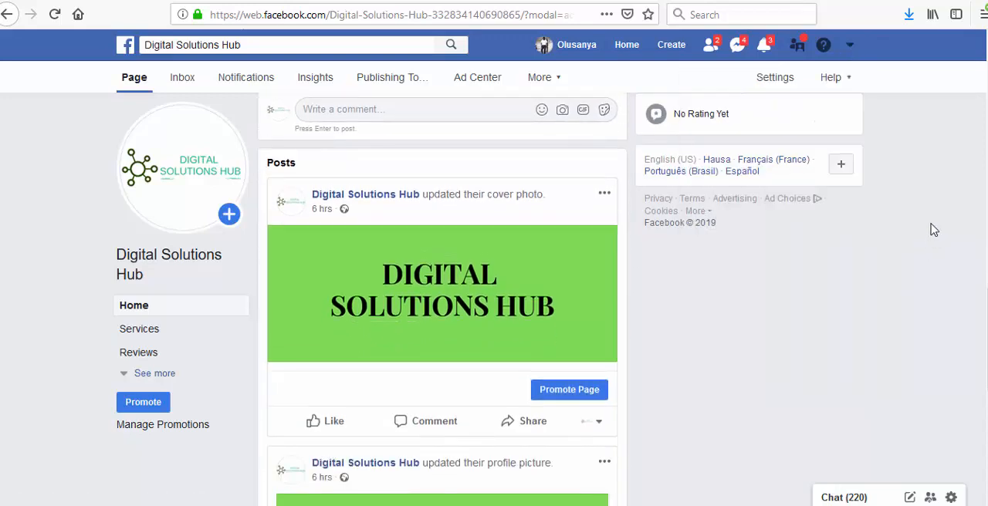
# - Go to the account's ad management area and open Ads Manager
pyautogui.click(851, 48)
pyautogui.click(815, 297)
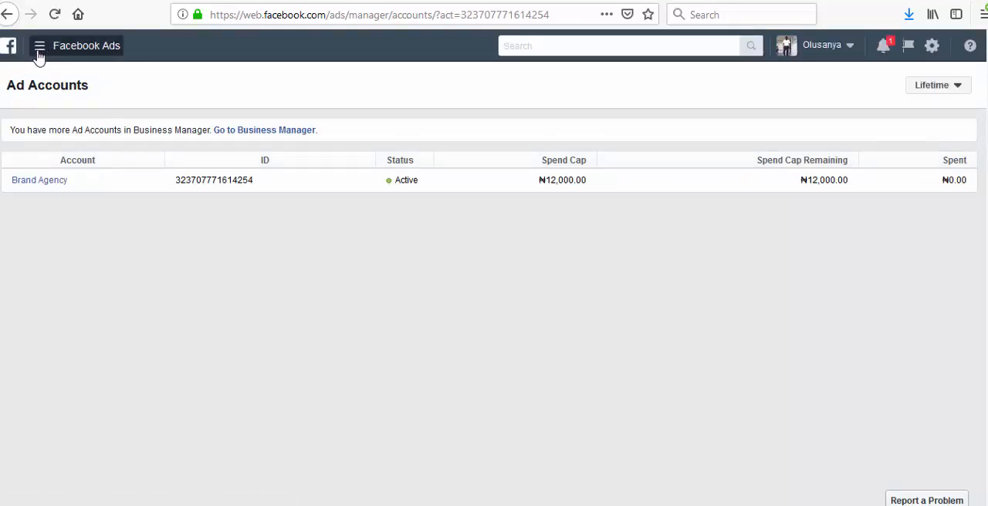
pyautogui.click(40, 50)
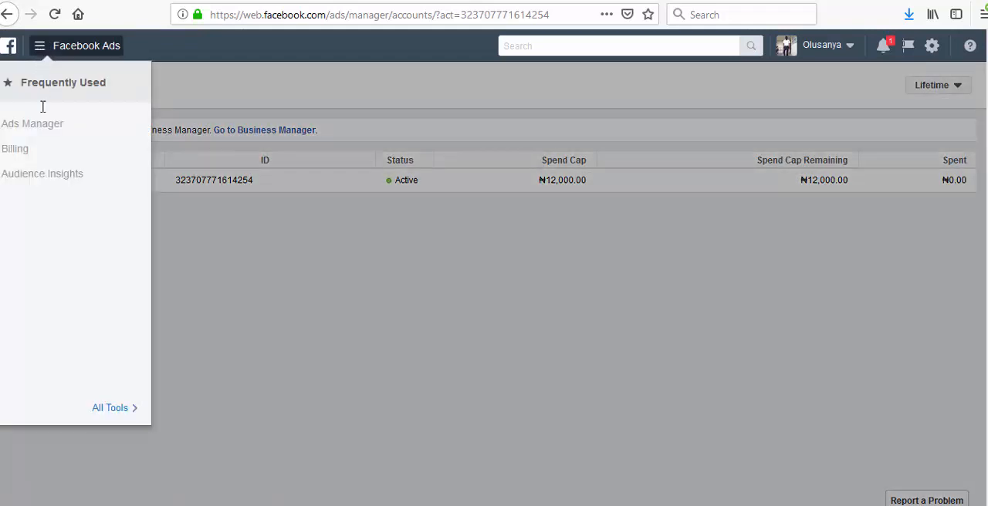
pyautogui.click(46, 125)
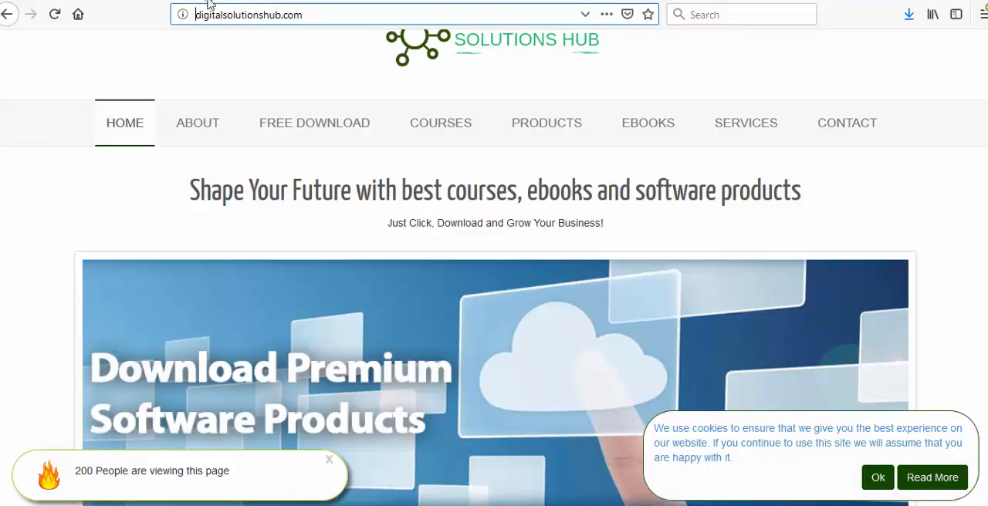
# - Copy the Digital Solutions Hub website address into a blank Notepad document and minimize Notepad
pyautogui.click(226, 15)
pyautogui.hotkey('ctrl', 'c')
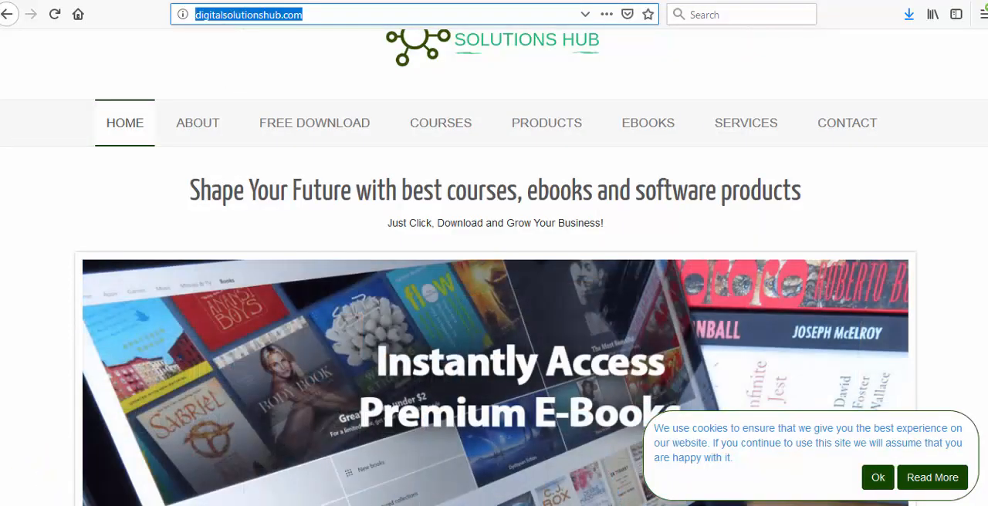
pyautogui.click(416, 505)
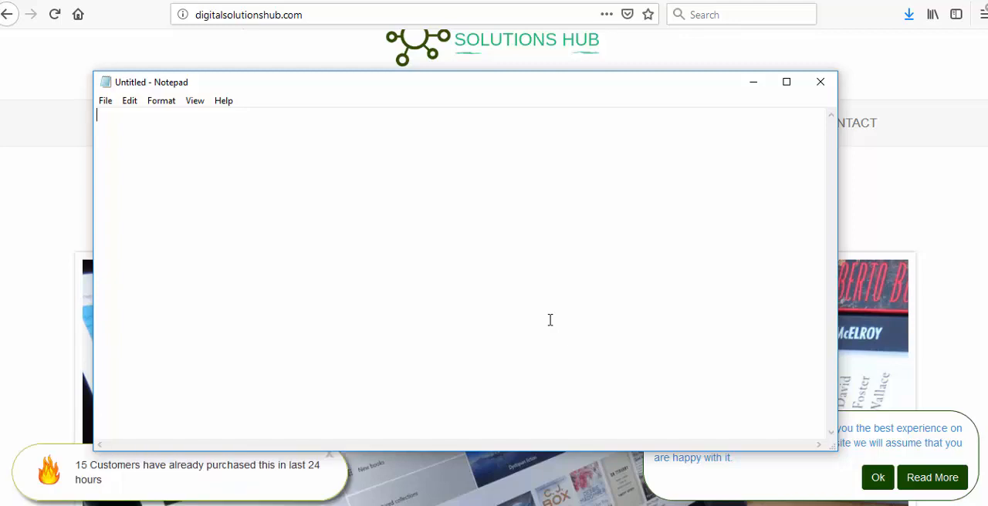
pyautogui.hotkey('ctrl', 'v')
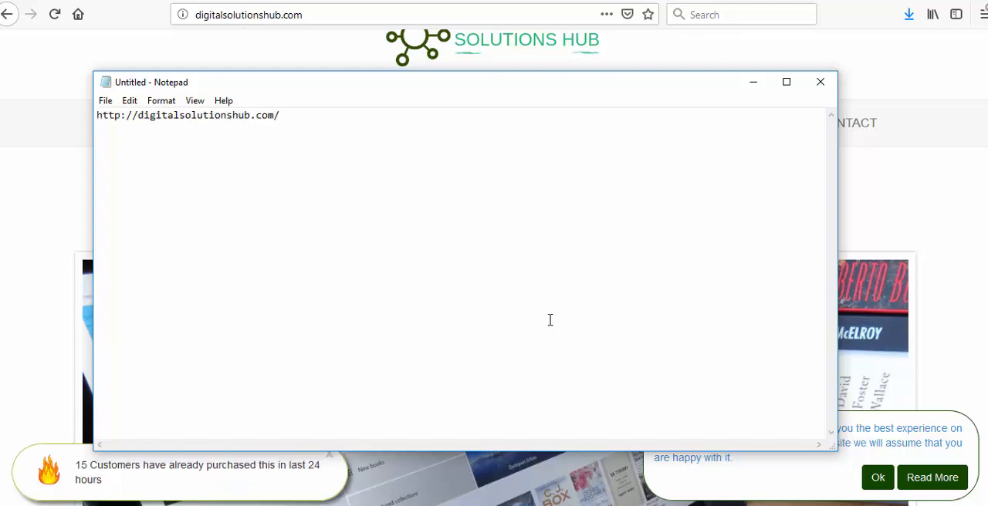
pyautogui.click(750, 83)
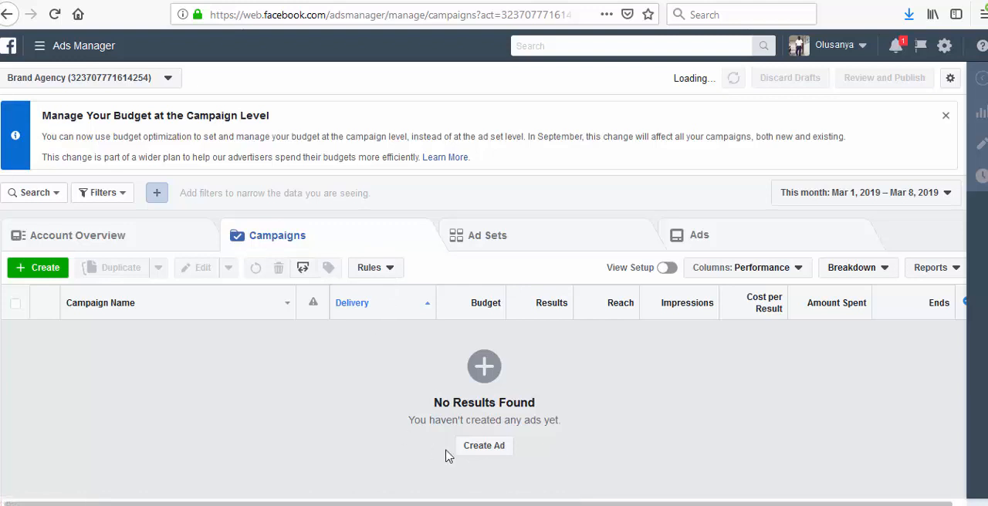
# - Create a new ad campaign with the Traffic objective, name it "Digita Solutions" and continue to the ad set
pyautogui.click(488, 449)
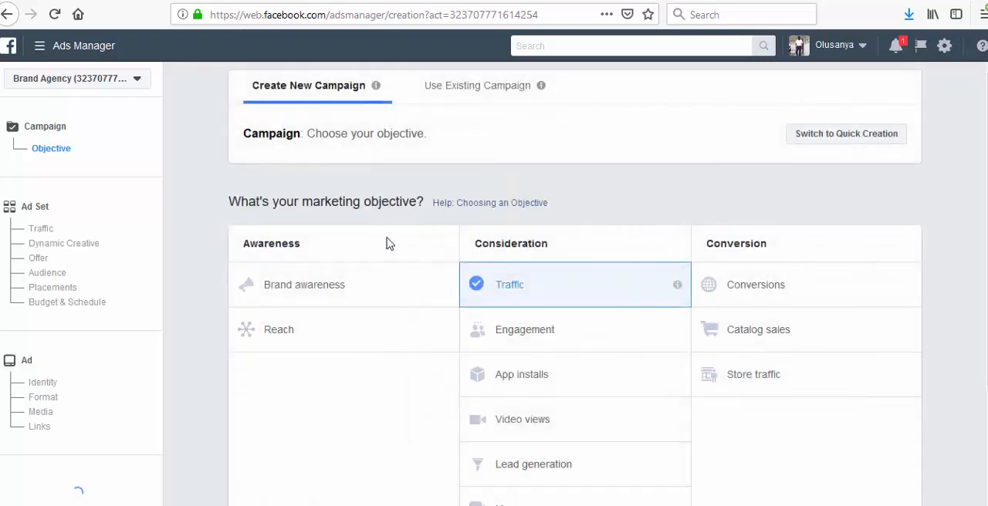
pyautogui.scroll(-4, 505, 286)
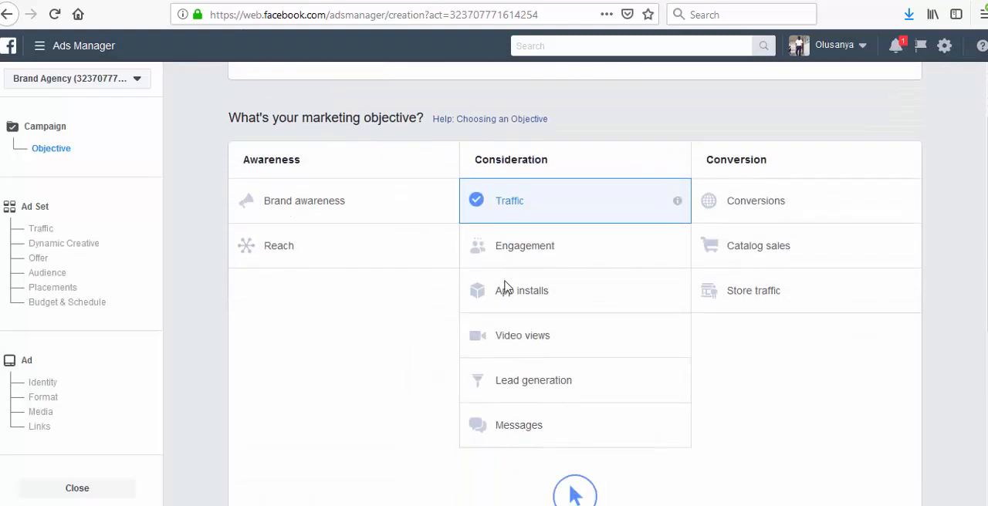
pyautogui.scroll(-6, 553, 280)
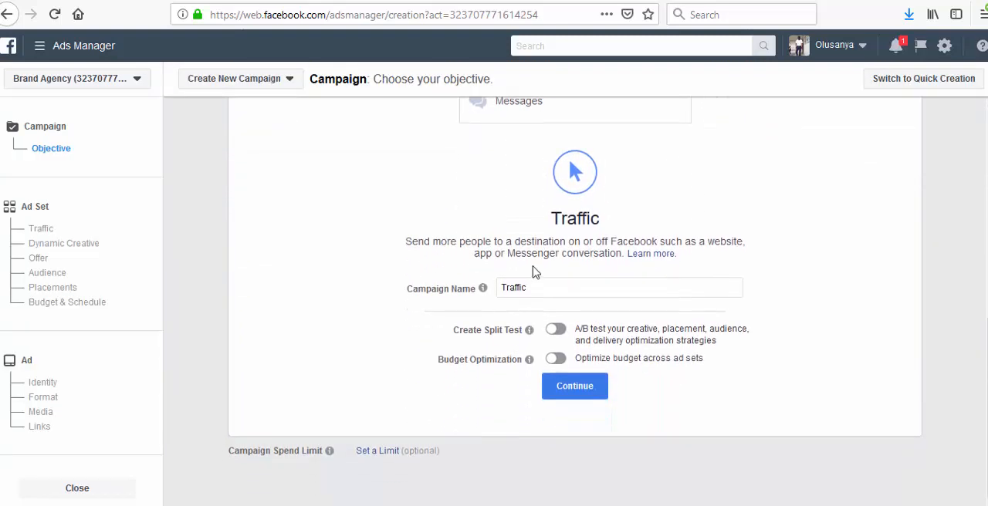
pyautogui.click(540, 289)
pyautogui.moveTo(540, 288); pyautogui.dragTo(480, 281)
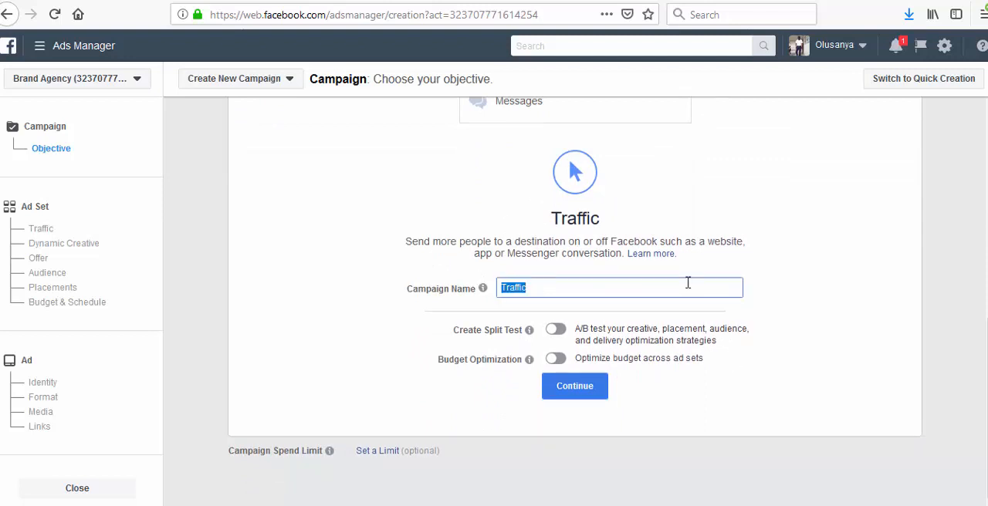
pyautogui.write('Digita Solutions Hub')
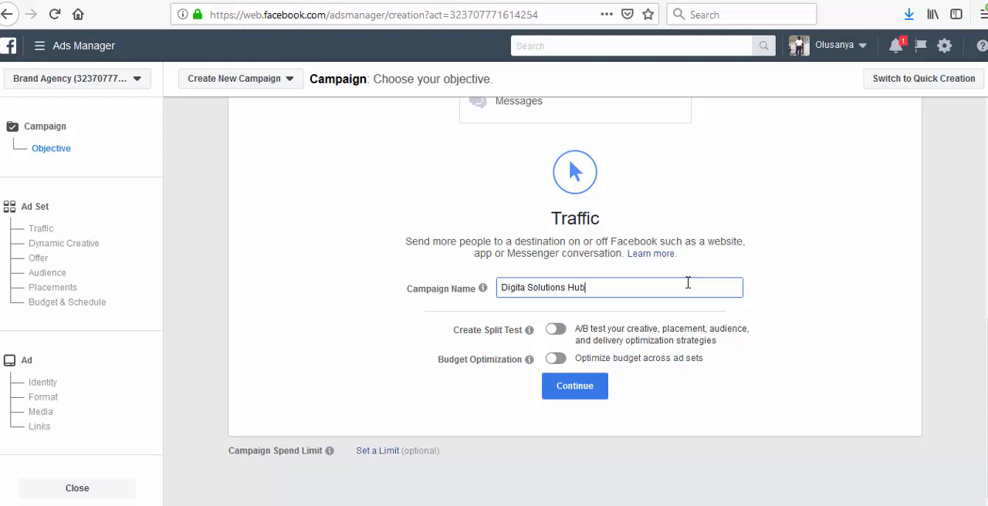
pyautogui.click(575, 390)
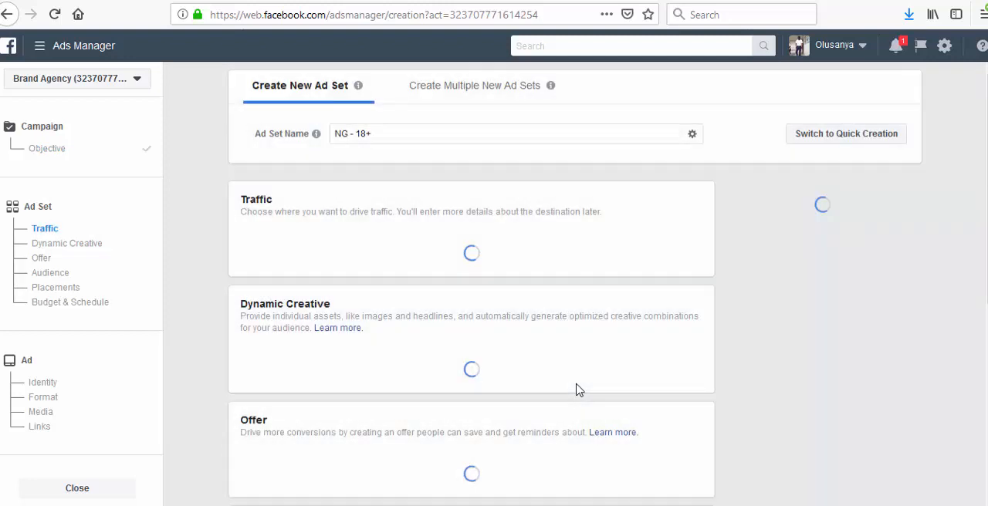
# - Replace the default ad set name with "Digital hub"
pyautogui.moveTo(393, 133); pyautogui.dragTo(333, 135)
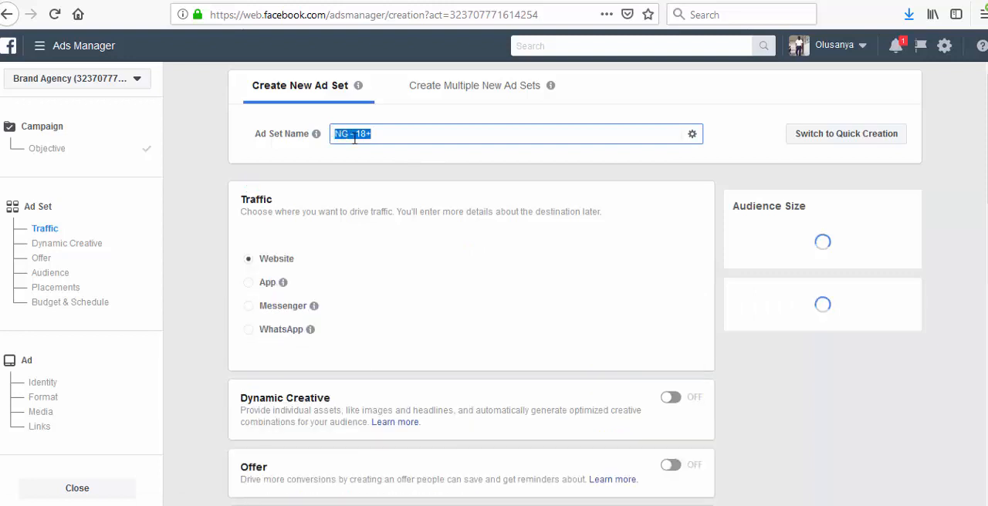
pyautogui.press('BackSpace')
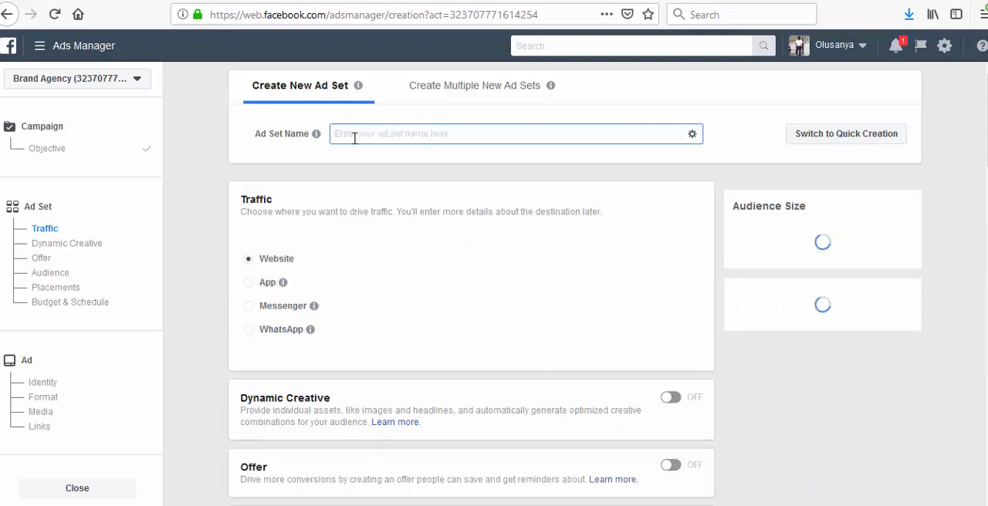
pyautogui.write('Digi')
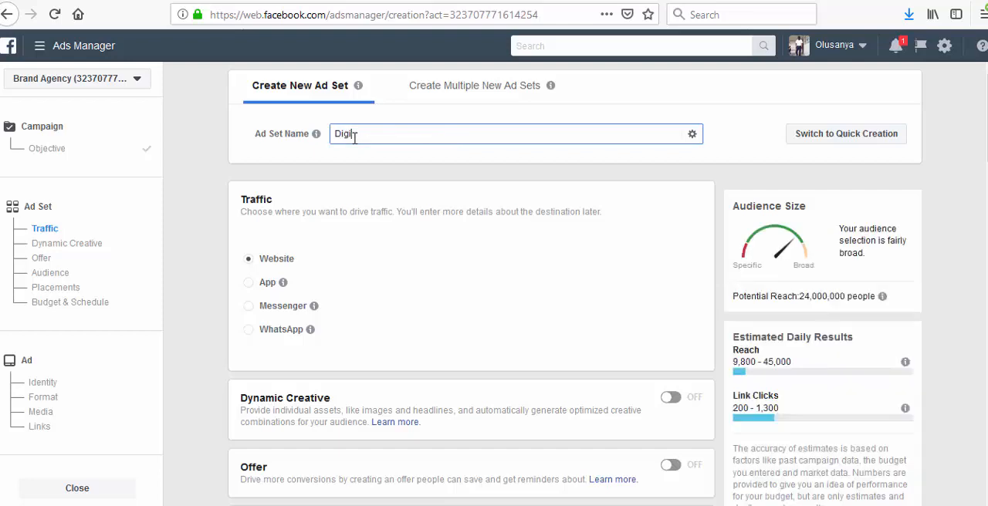
pyautogui.write('ta')
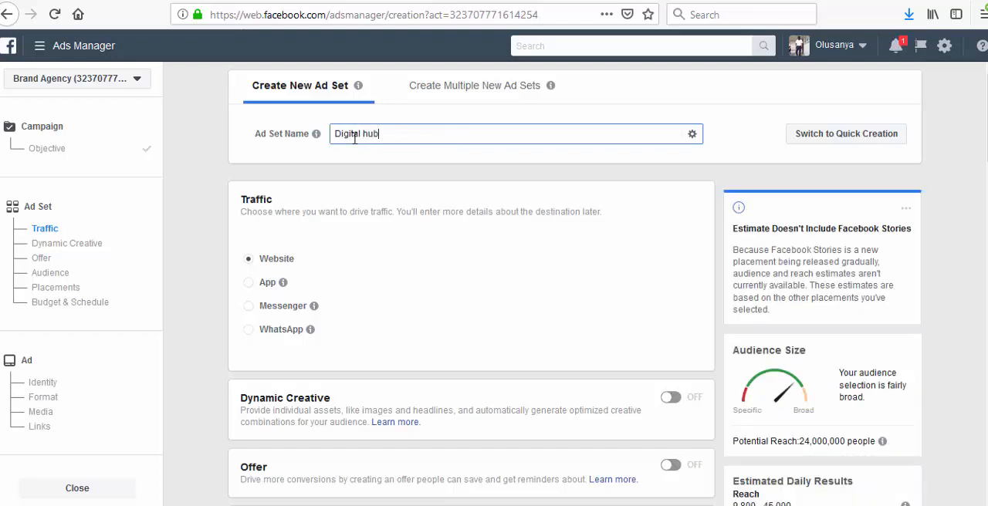
pyautogui.write('l hub')
# - Limit the audience to people who live in this location and replace Nigeria with the country India
pyautogui.scroll(-1, 341, 176)
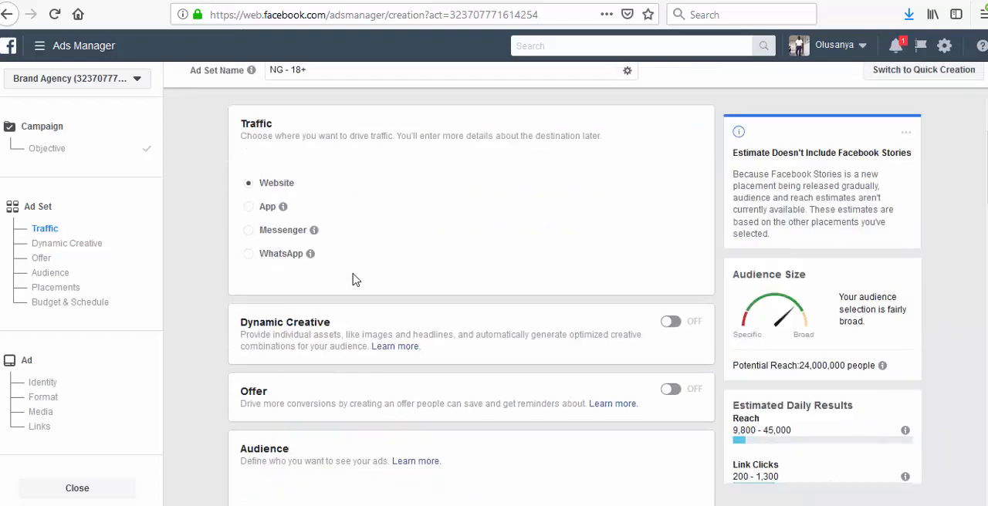
pyautogui.scroll(-5, 351, 284)
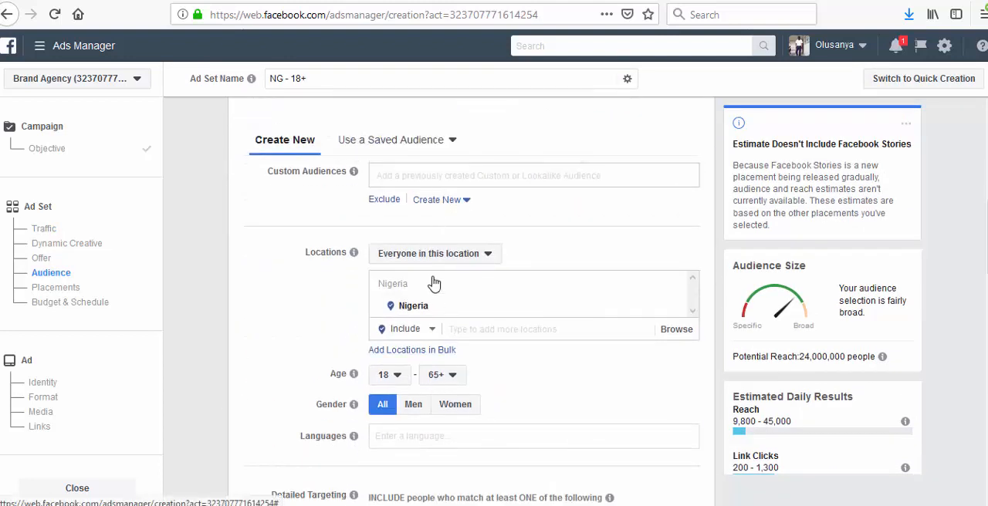
pyautogui.click(488, 261)
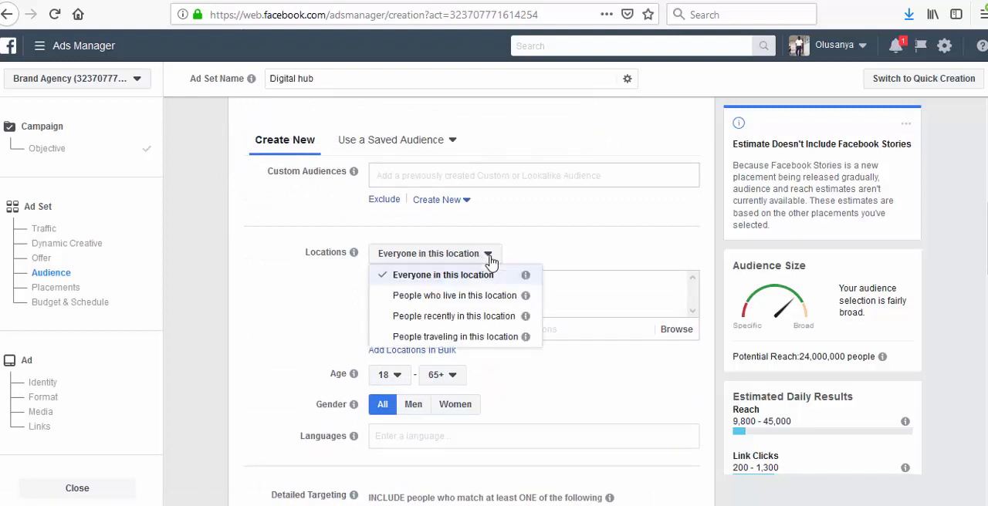
pyautogui.click(448, 300)
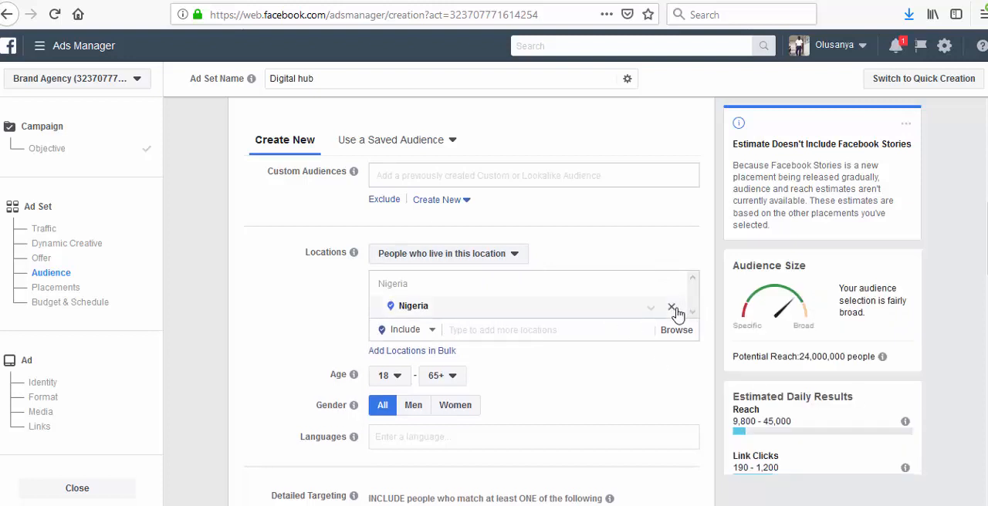
pyautogui.click(671, 308)
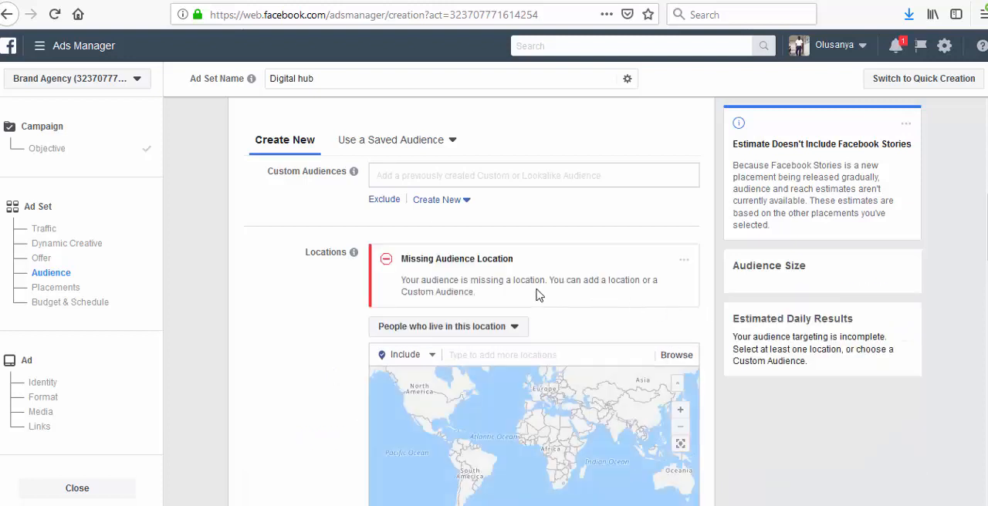
pyautogui.click(471, 357)
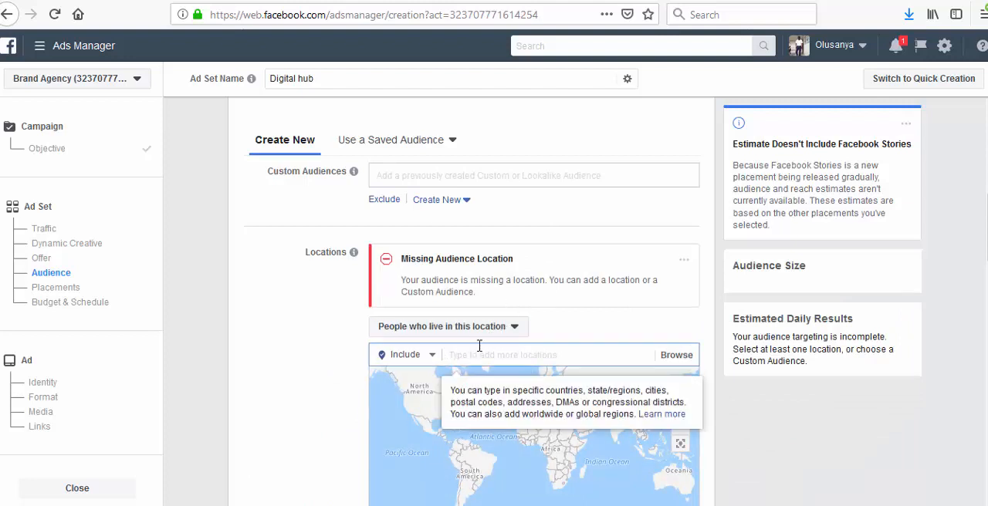
pyautogui.scroll(-2, 479, 345)
pyautogui.write('india')
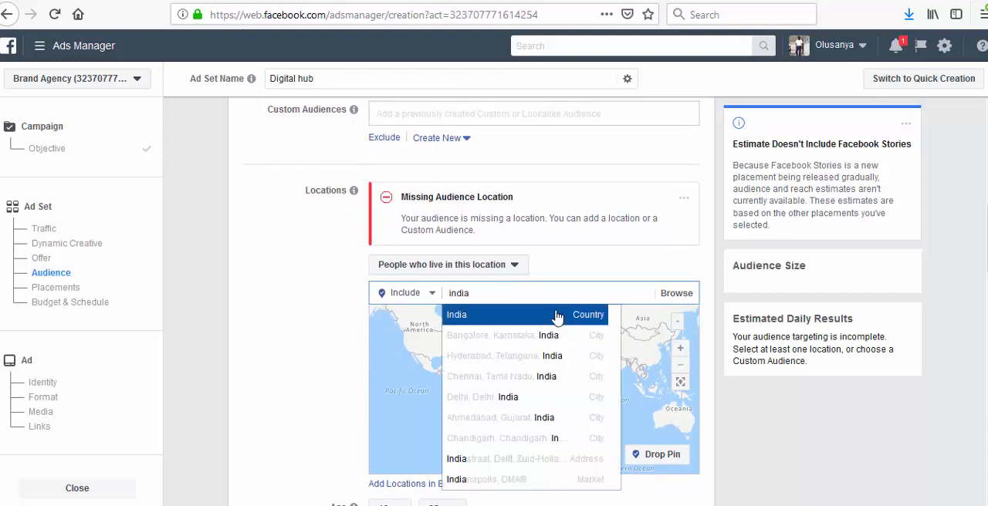
pyautogui.click(554, 316)
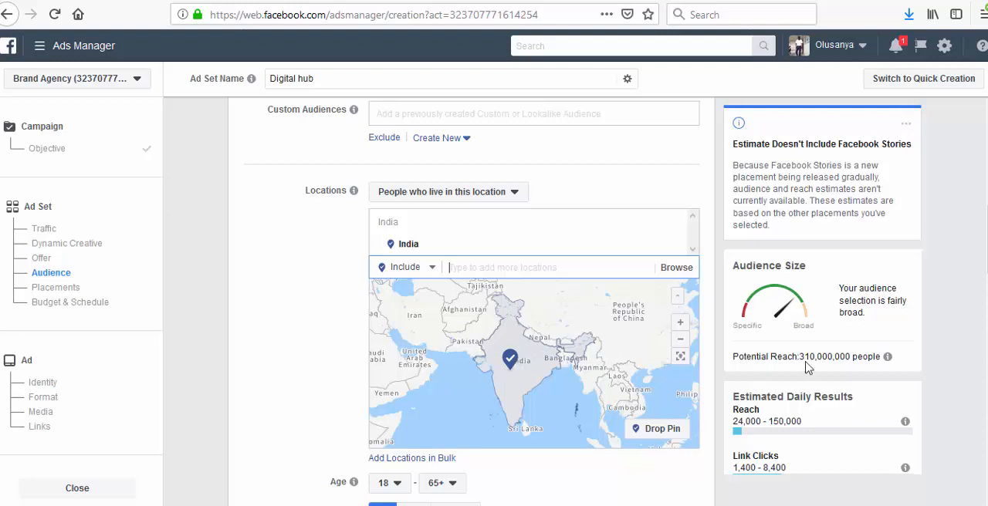
# - Set the audience age range to 25–45
pyautogui.scroll(-3, 462, 325)
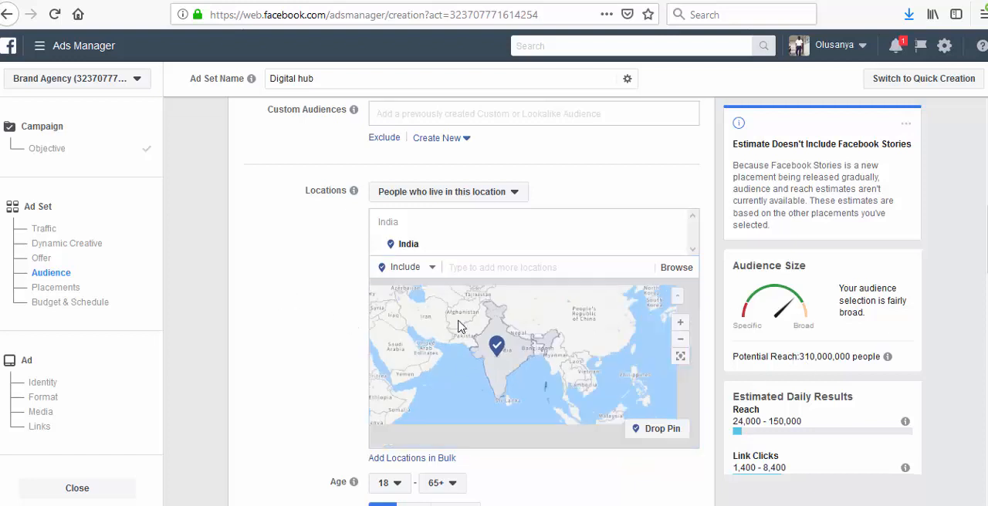
pyautogui.scroll(-5, 324, 313)
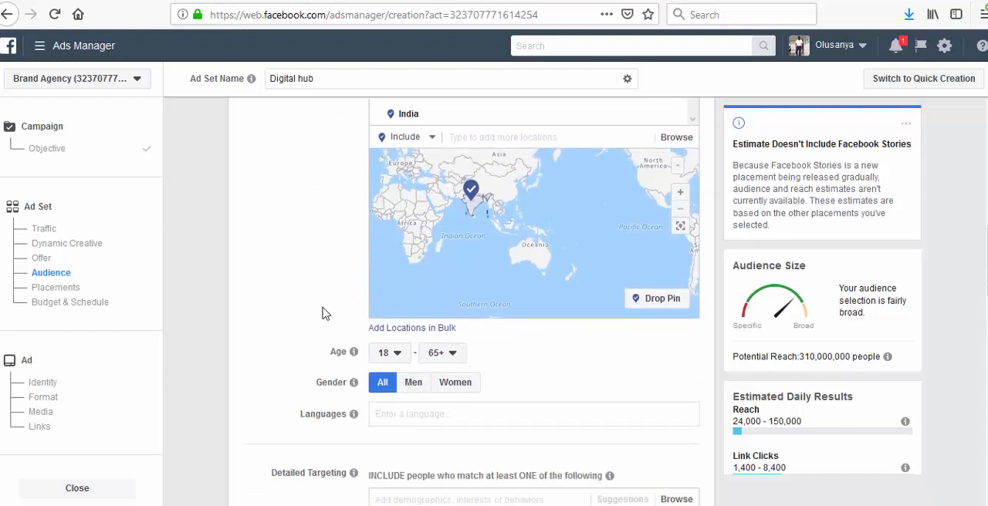
pyautogui.click(399, 303)
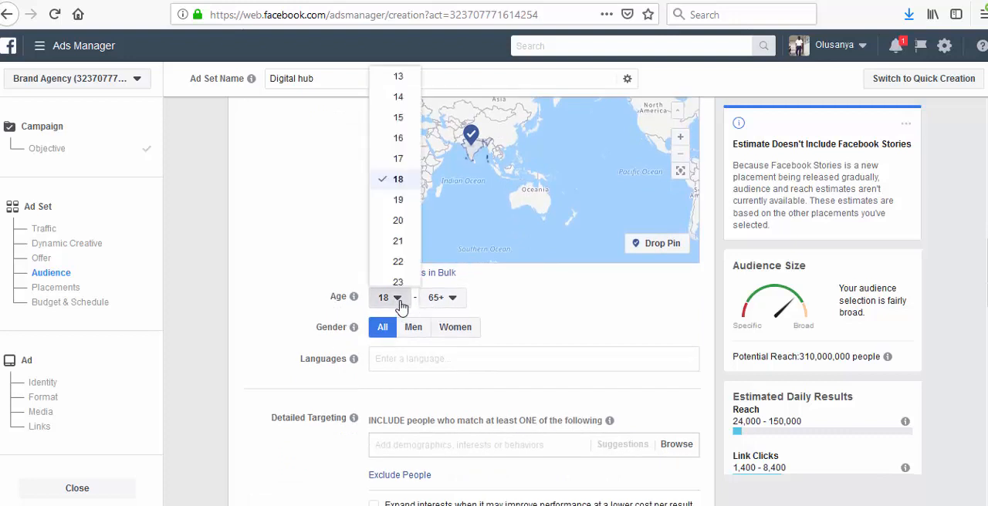
pyautogui.scroll(-2, 397, 201)
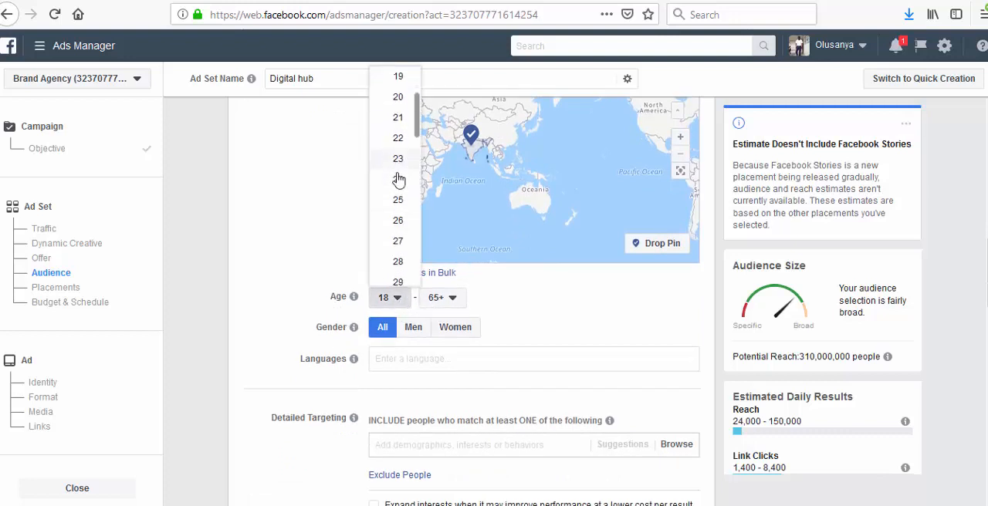
pyautogui.click(399, 208)
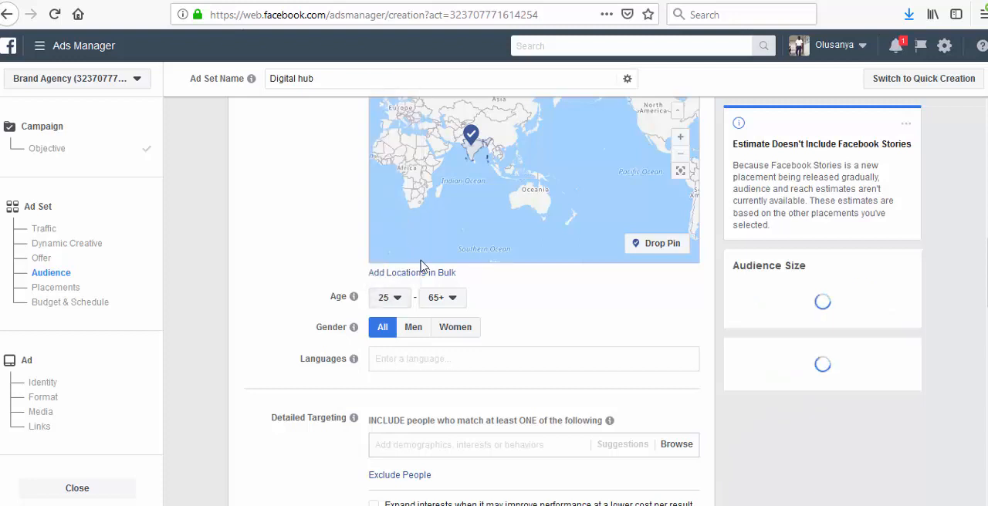
pyautogui.click(445, 303)
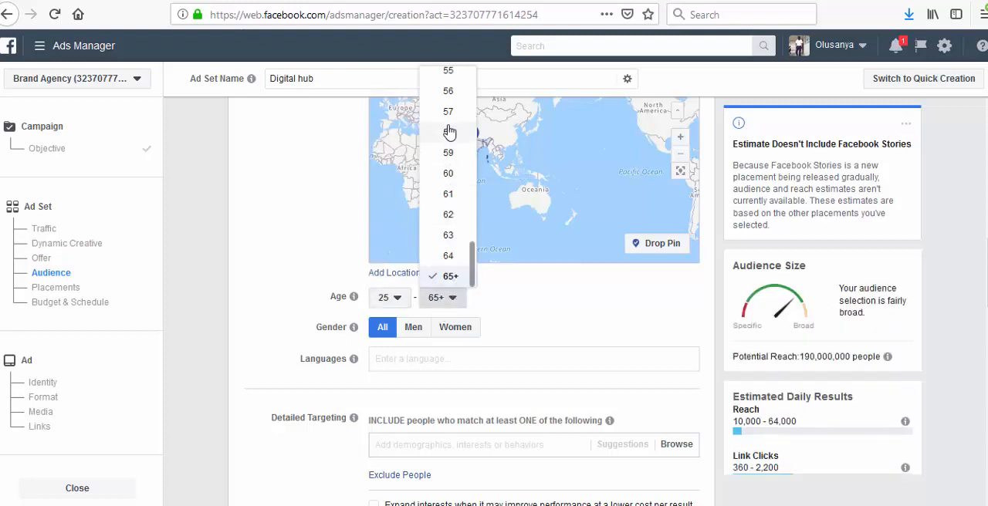
pyautogui.scroll(3, 446, 162)
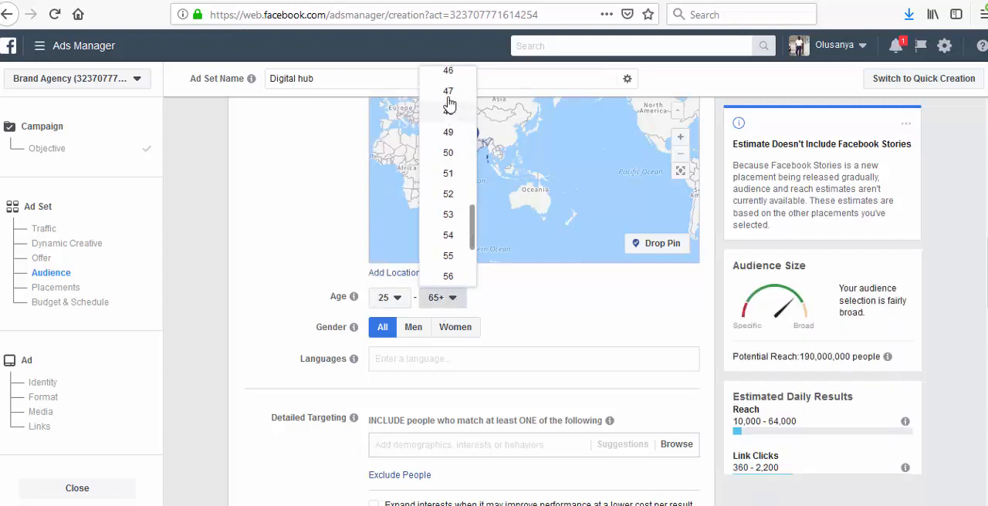
pyautogui.scroll(3, 449, 115)
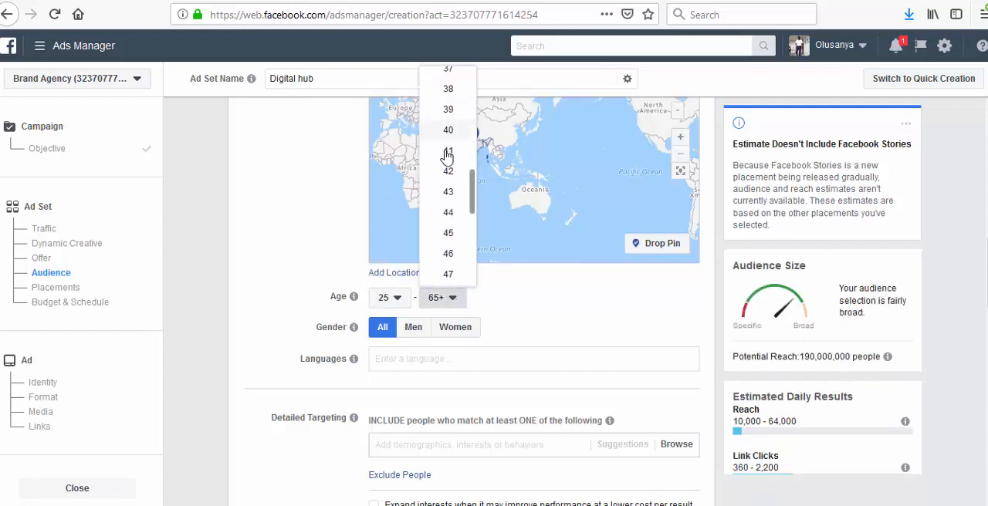
pyautogui.click(451, 234)
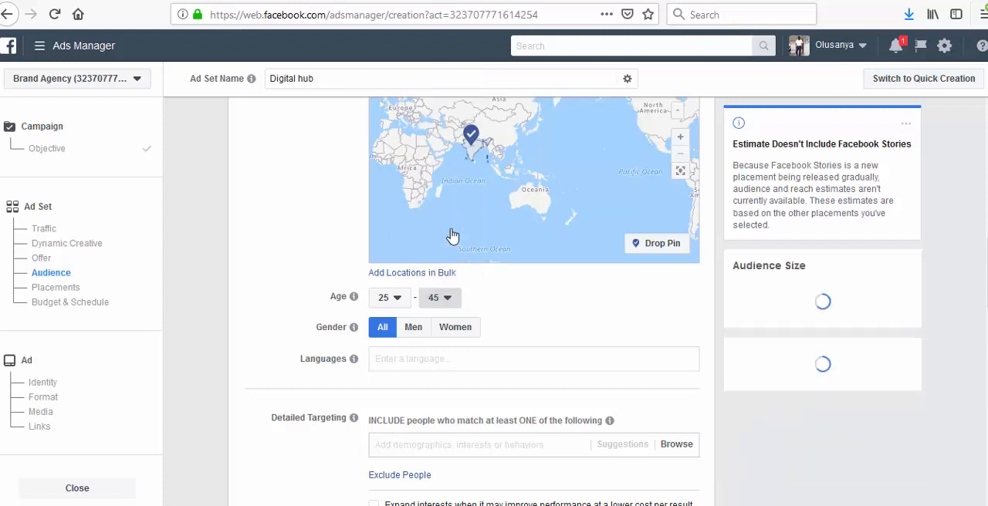
pyautogui.click(425, 360)
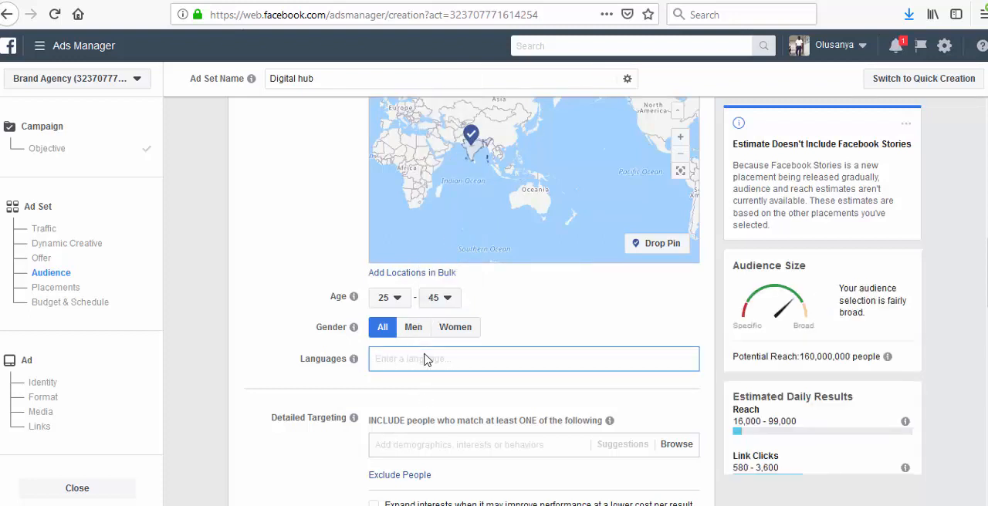
pyautogui.write('Ind')
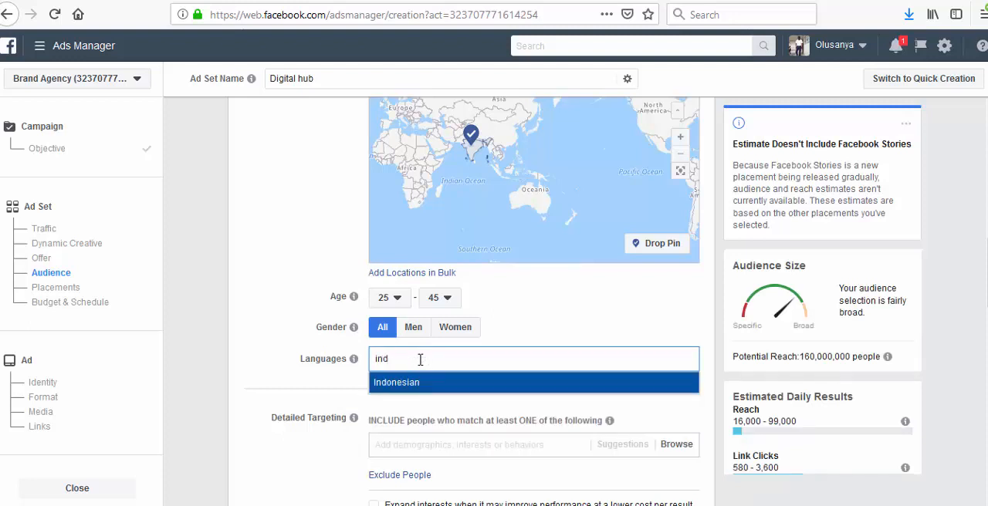
pyautogui.press('BackSpace')
pyautogui.press('BackSpace')
pyautogui.press('BackSpace')
pyautogui.write('hund')
pyautogui.press('BackSpace')
pyautogui.press('BackSpace')
pyautogui.press('BackSpace')
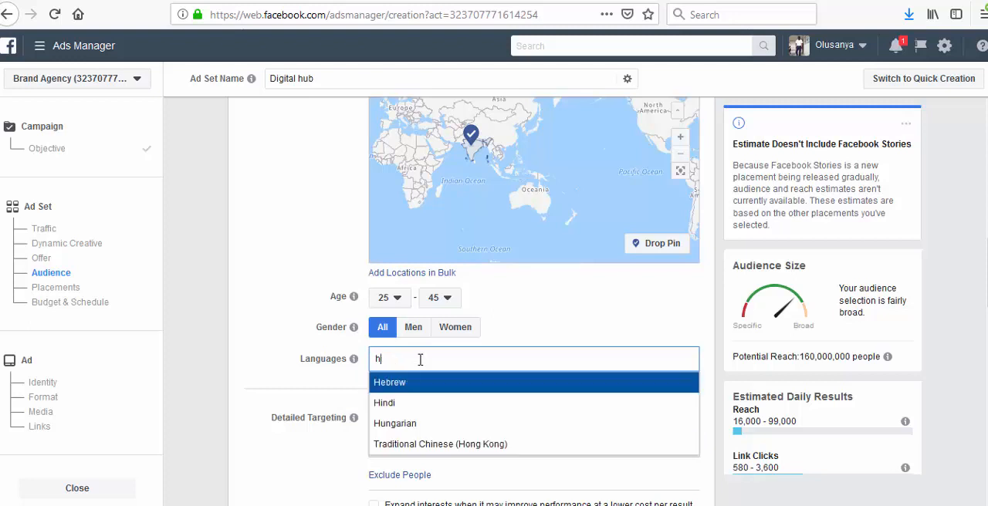
pyautogui.write('ind')
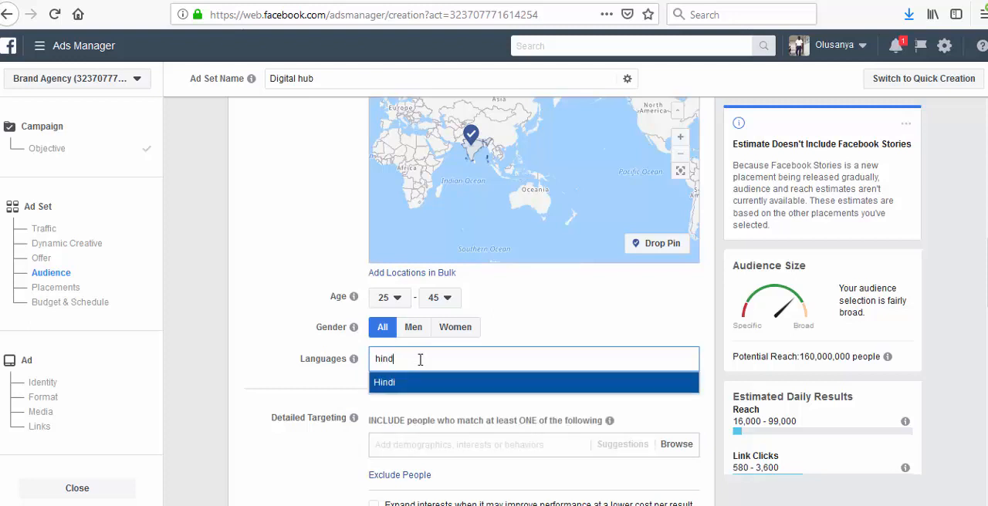
pyautogui.moveTo(354, 361)
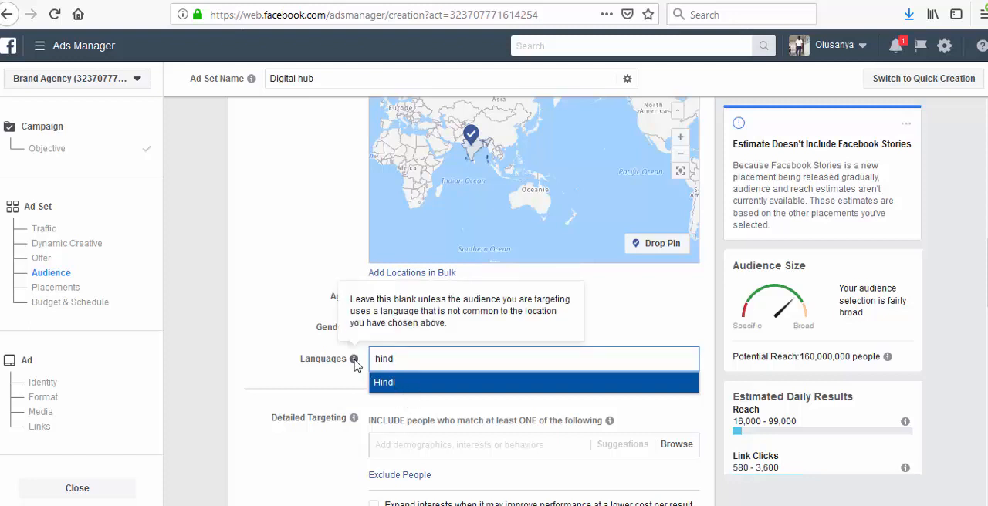
pyautogui.doubleClick(364, 358)
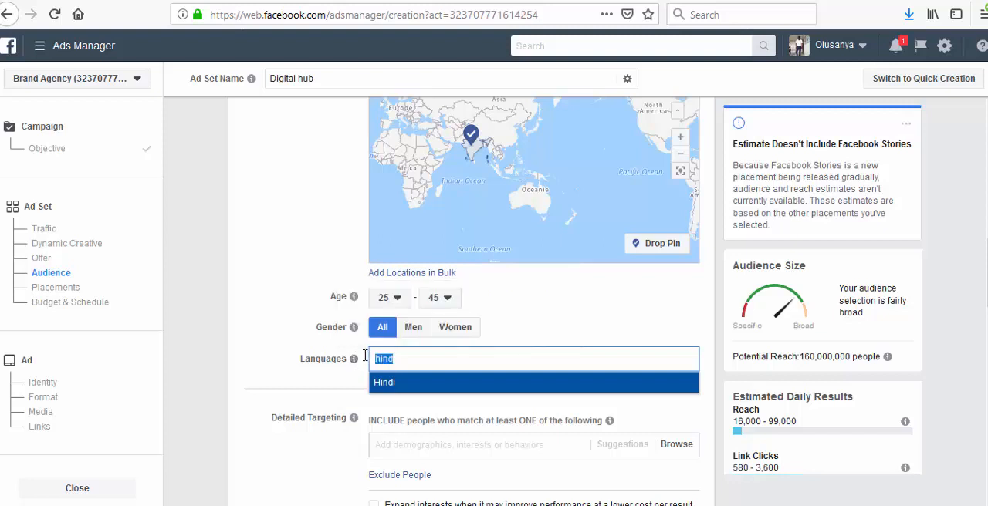
pyautogui.press('BackSpace')
# - Restrict the audience gender to Men
pyautogui.click(381, 328)
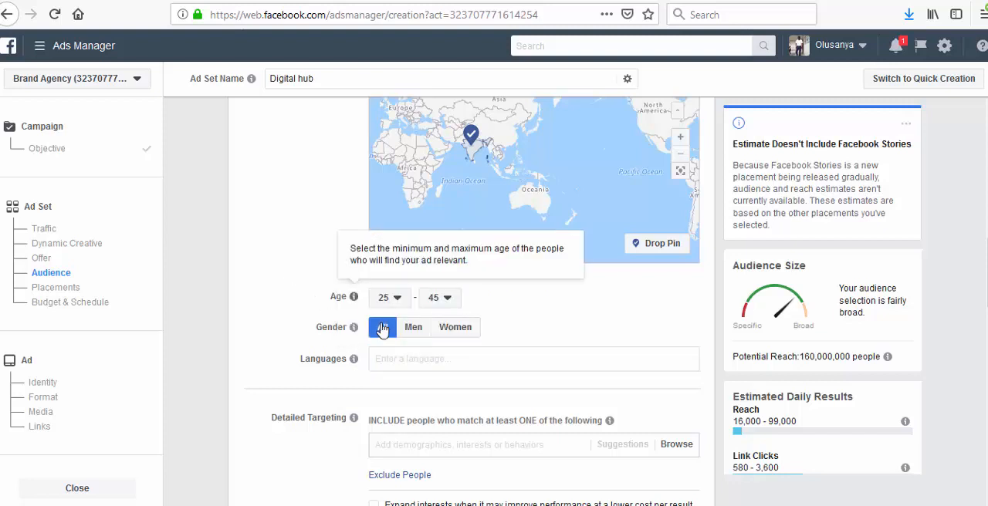
pyautogui.scroll(-1, 378, 347)
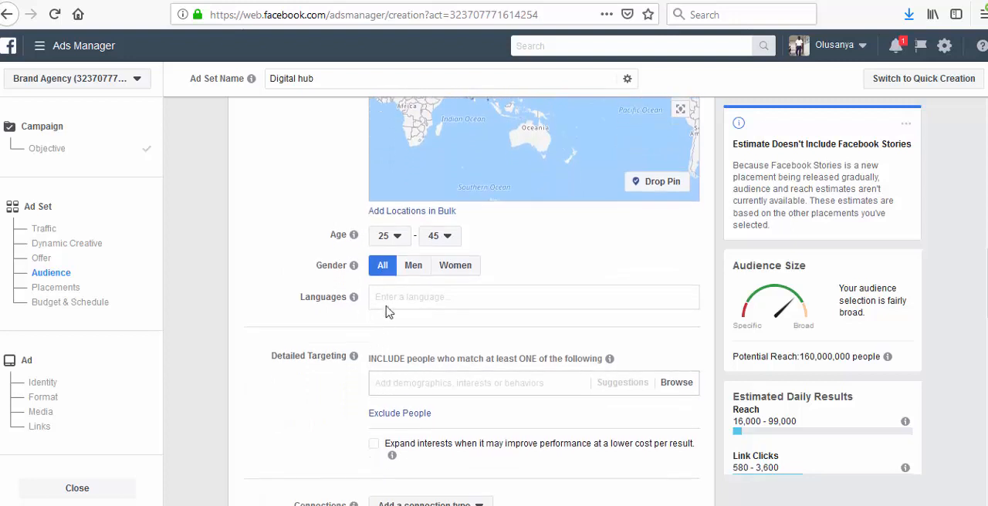
pyautogui.click(414, 266)
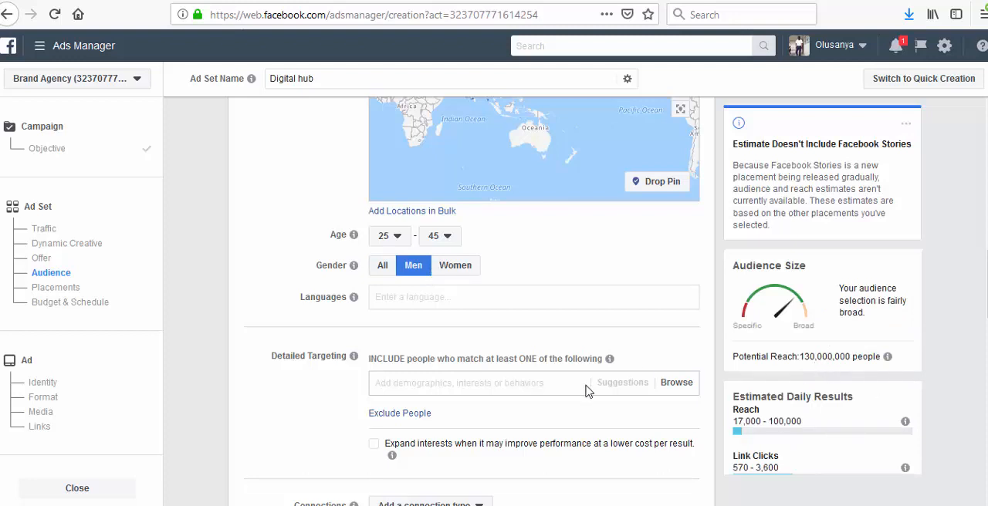
pyautogui.scroll(-3, 585, 392)
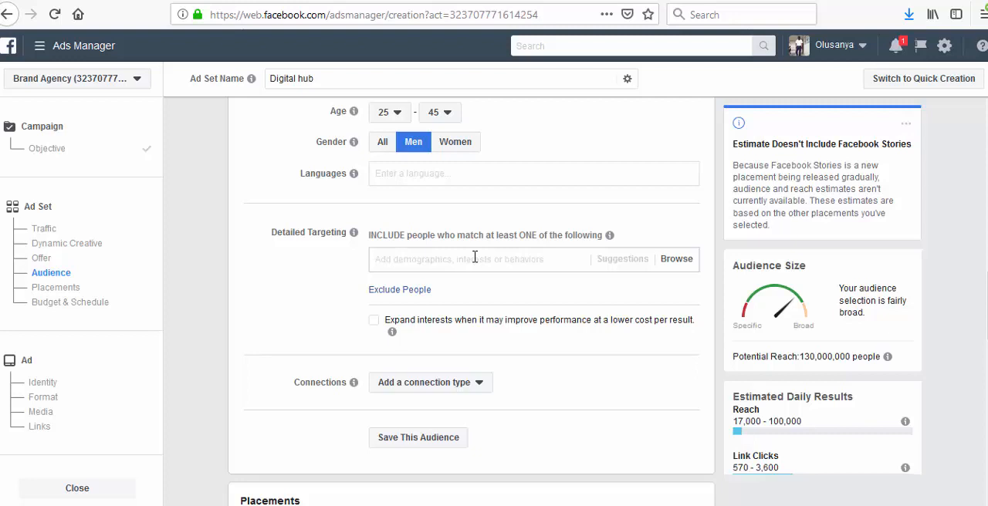
# - Add the interests Udemy and ClickBank to the ad set's detailed targeting
pyautogui.click(474, 257)
pyautogui.write('udemy')
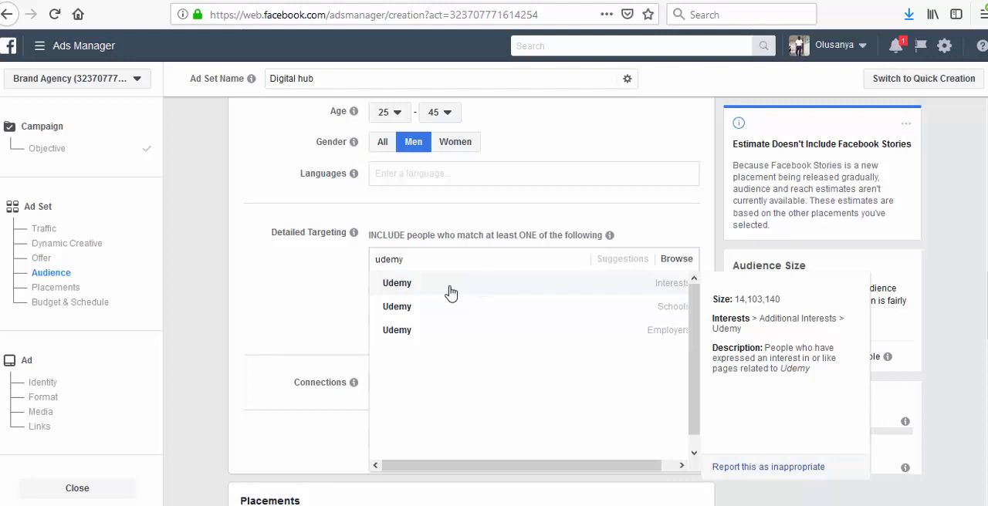
pyautogui.click(451, 285)
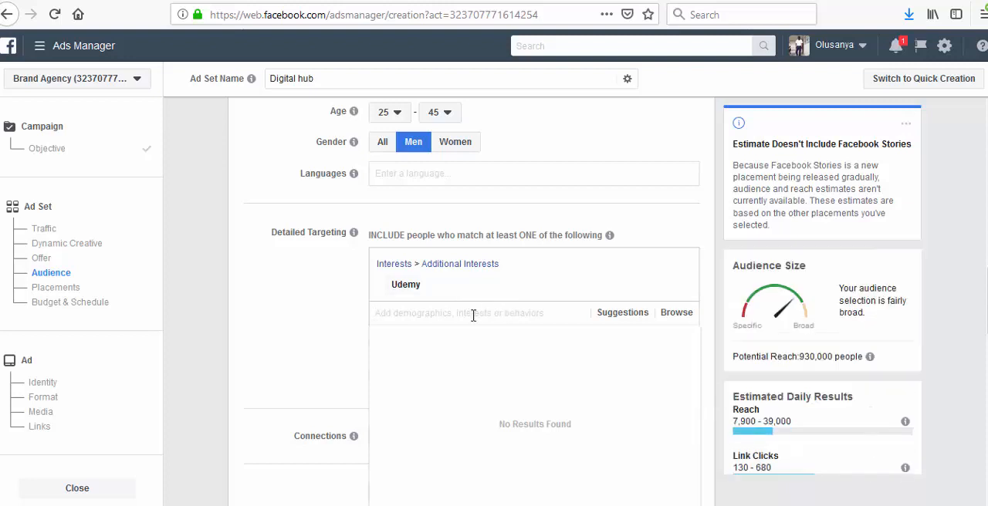
pyautogui.write('clic')
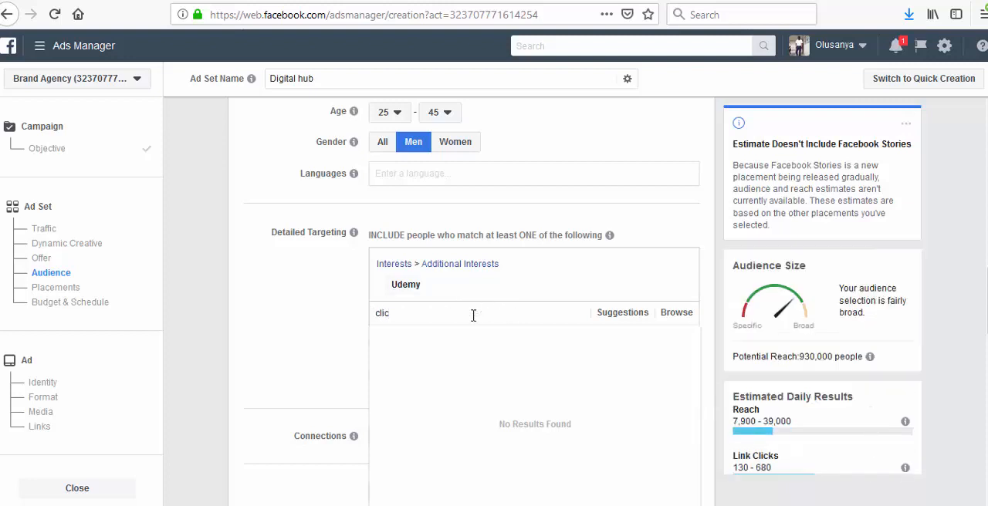
pyautogui.write('kbank')
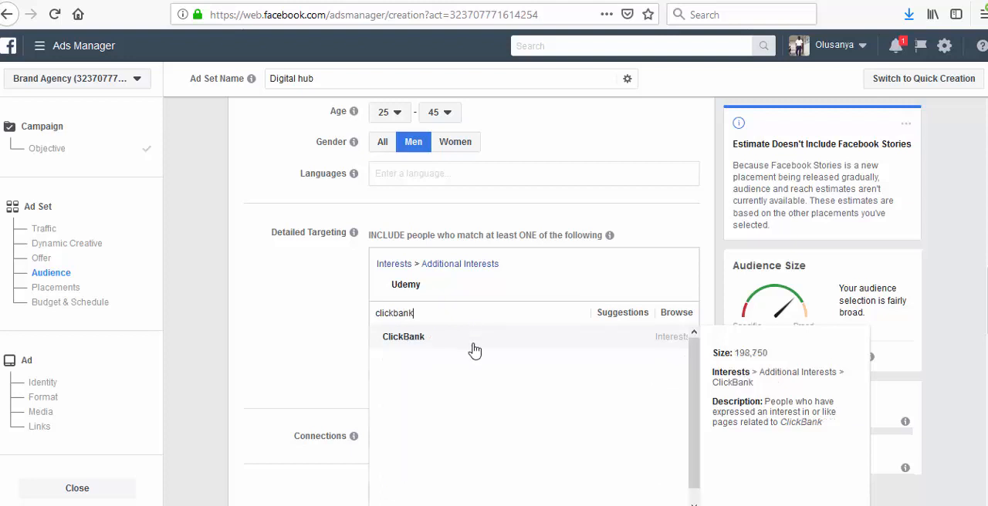
pyautogui.click(474, 351)
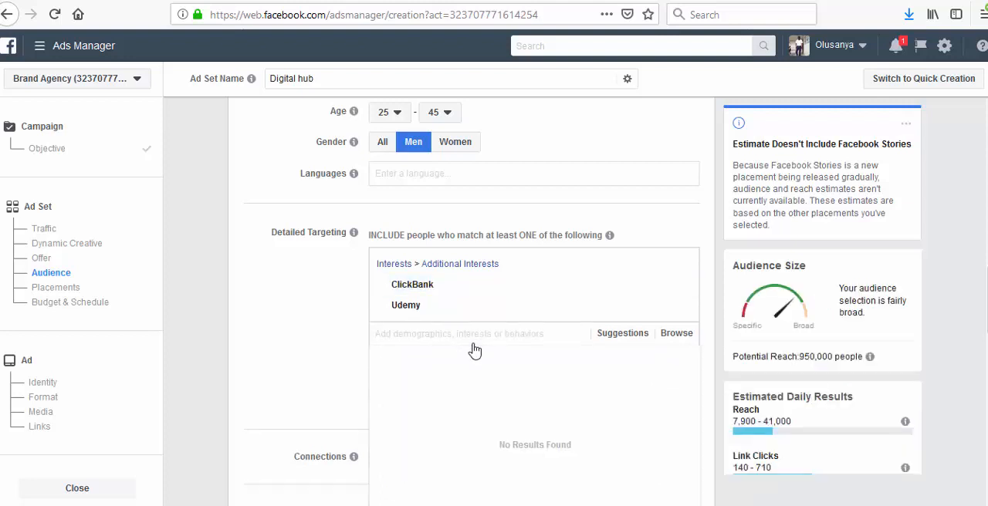
# - Try to find JVZoo as a detailed targeting interest, in lowercase and in capitals, and clear the search
pyautogui.write('jvzoo')
pyautogui.scroll(-1, 480, 347)
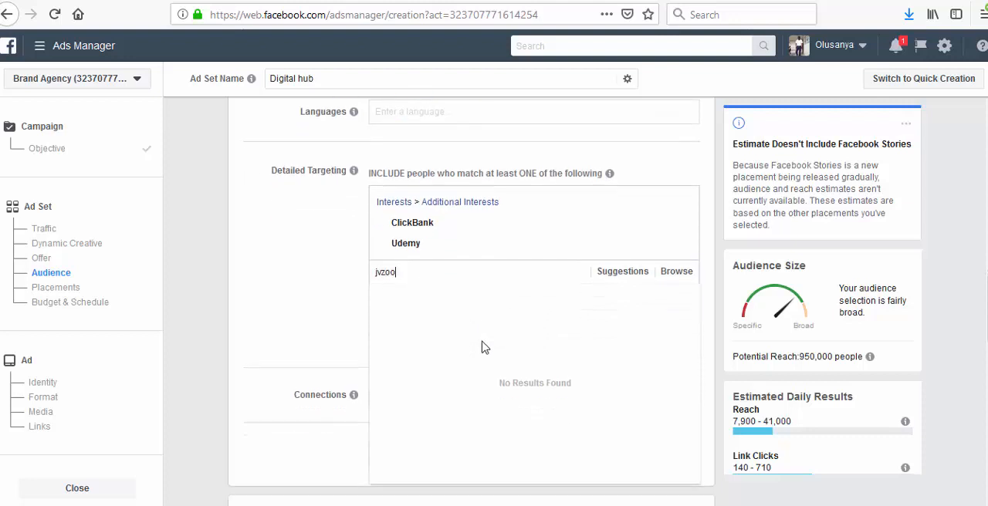
pyautogui.doubleClick(433, 272)
pyautogui.press('BackSpace')
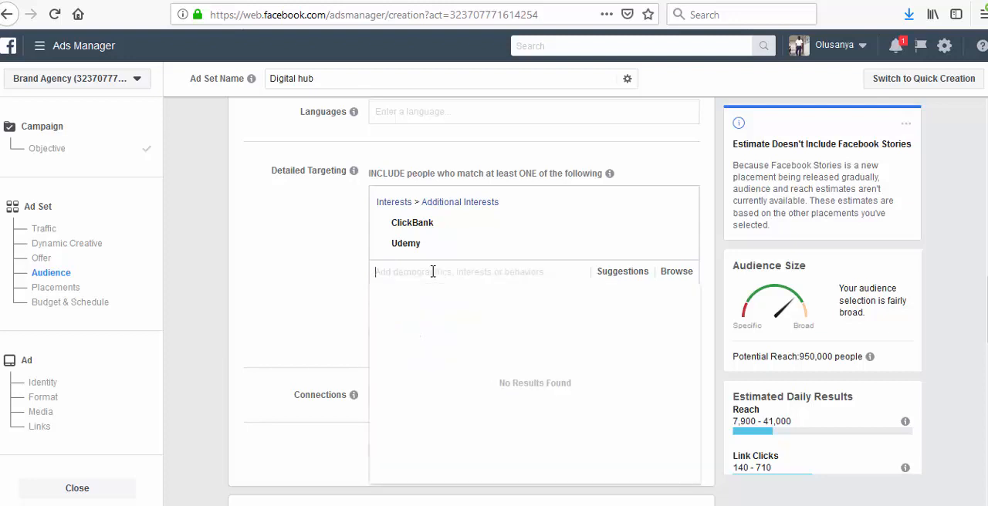
pyautogui.write('J')
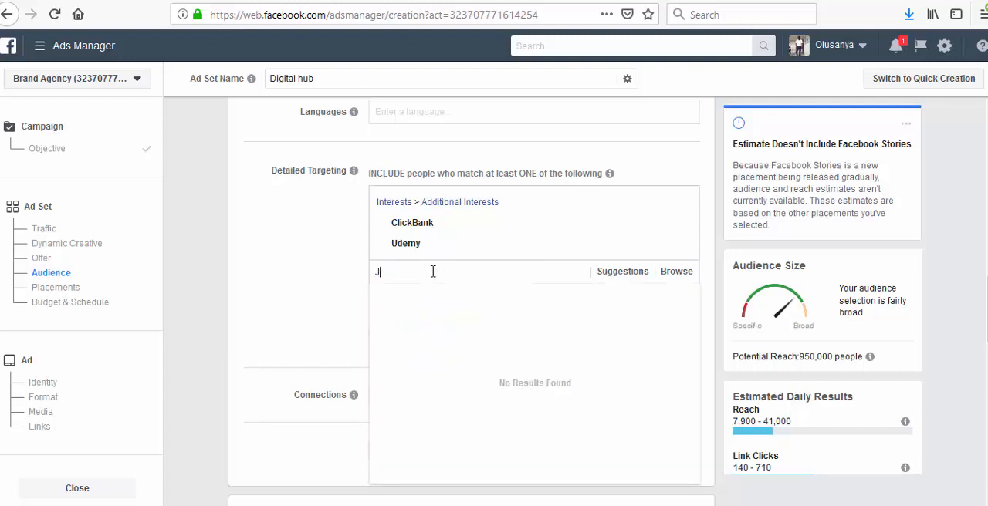
pyautogui.write('V')
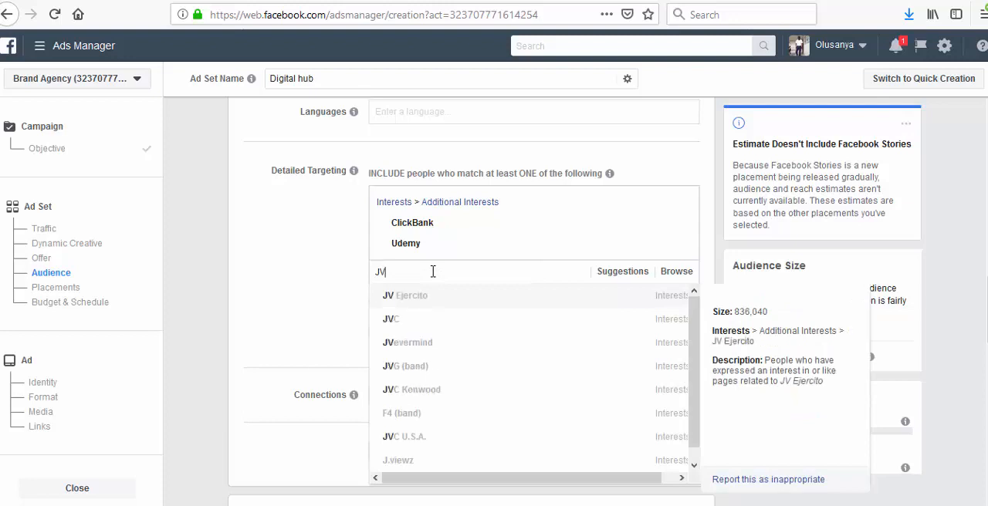
pyautogui.write('Z')
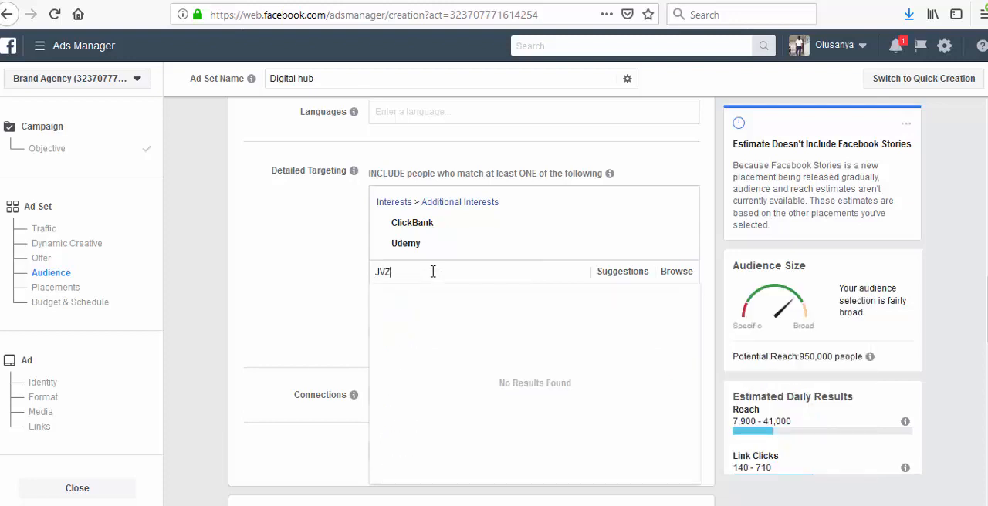
pyautogui.write('OO')
pyautogui.press('BackSpace')
pyautogui.press('BackSpace')
pyautogui.press('BackSpace')
pyautogui.press('BackSpace')
pyautogui.press('BackSpace')
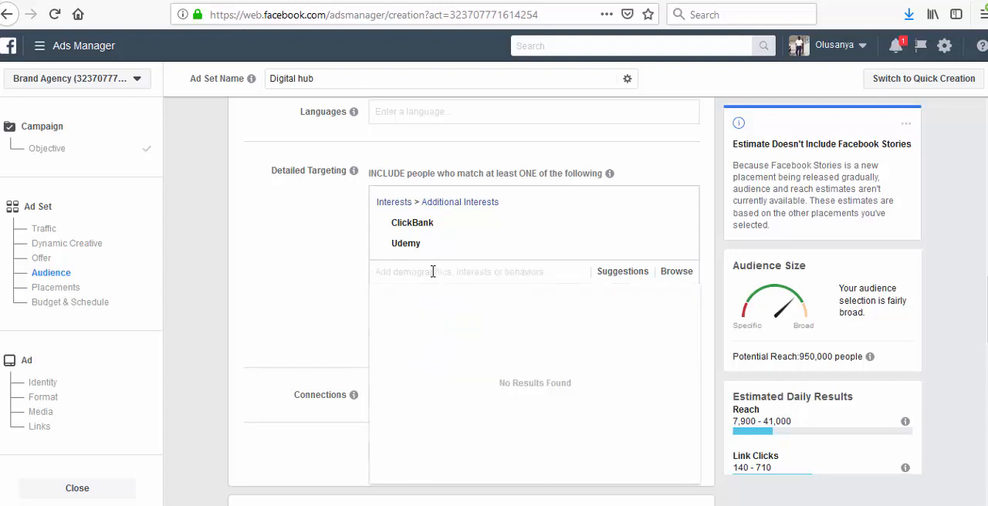
# - Try to find Skillshare in detailed targeting by searching for "Skillsshar" and "Skills sh", and clear the search
pyautogui.write('Ski')
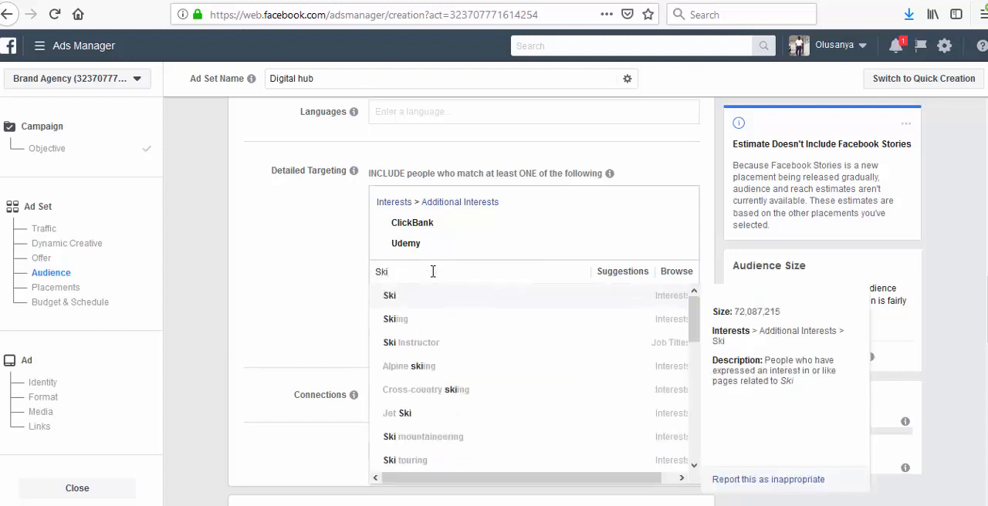
pyautogui.write('lls')
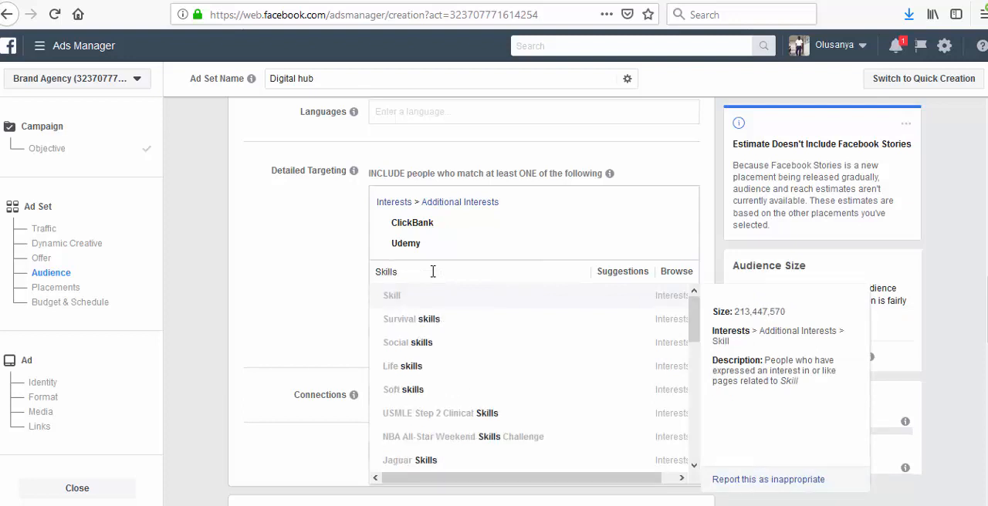
pyautogui.write('shar')
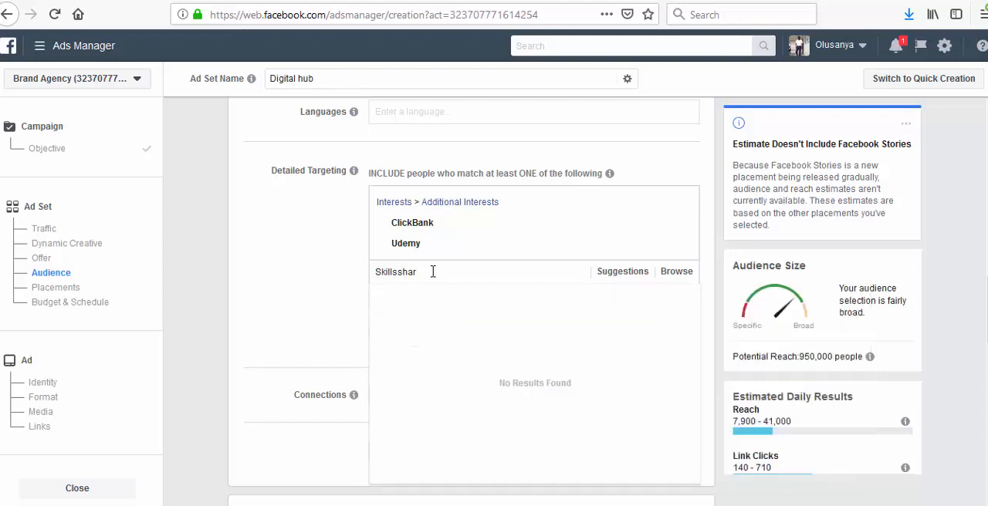
pyautogui.press('BackSpace')
pyautogui.press('BackSpace')
pyautogui.press('BackSpace')
pyautogui.write('sh')
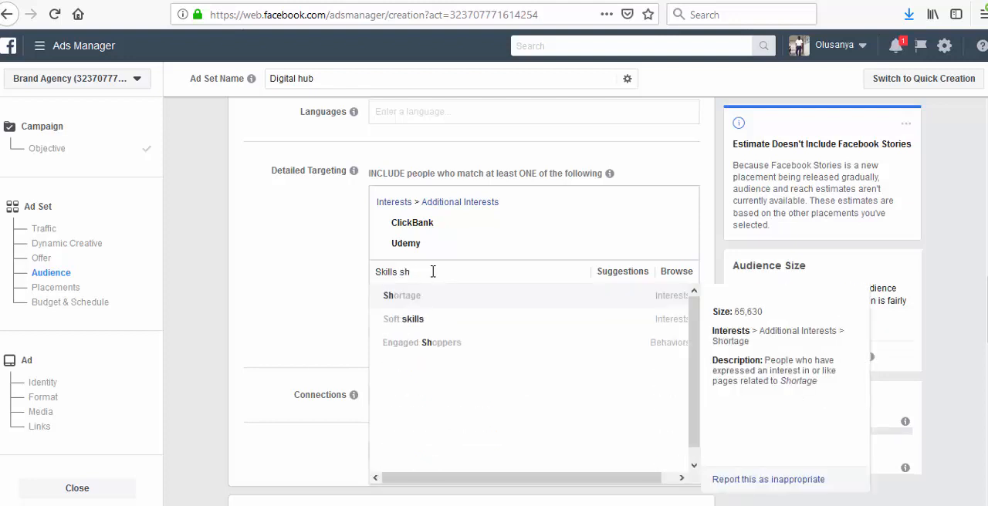
pyautogui.press('BackSpace')
pyautogui.press('BackSpace')
pyautogui.press('BackSpace')
pyautogui.press('BackSpace')
pyautogui.press('BackSpace')
pyautogui.press('BackSpace')
pyautogui.press('BackSpace')
pyautogui.press('BackSpace')
pyautogui.press('BackSpace')
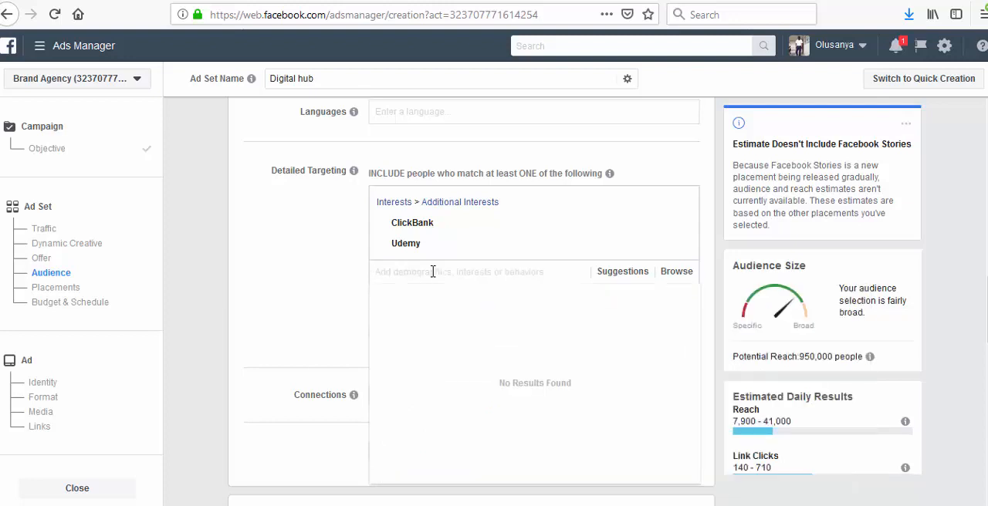
# - Look up "cj" and "commission jun" in detailed targeting and add the interest Commission Junction
pyautogui.write('c')
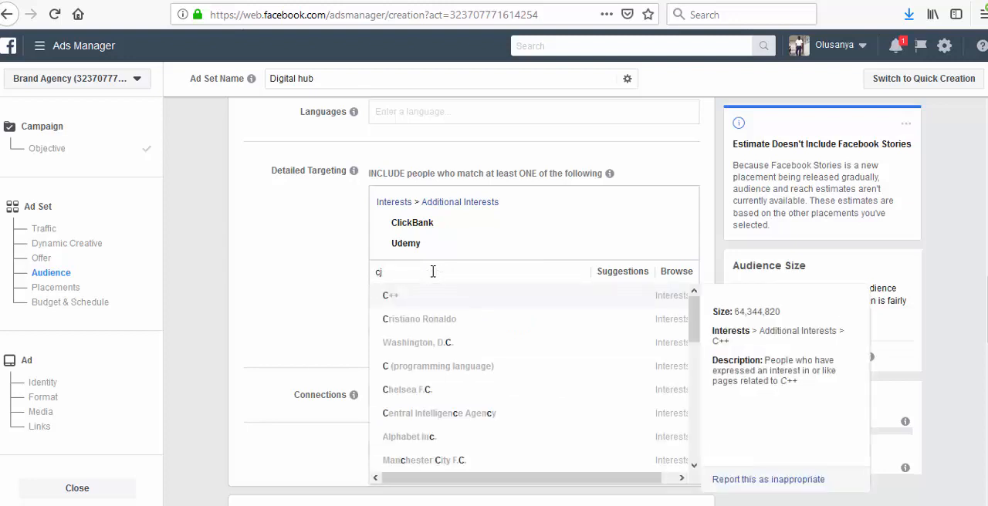
pyautogui.write('j')
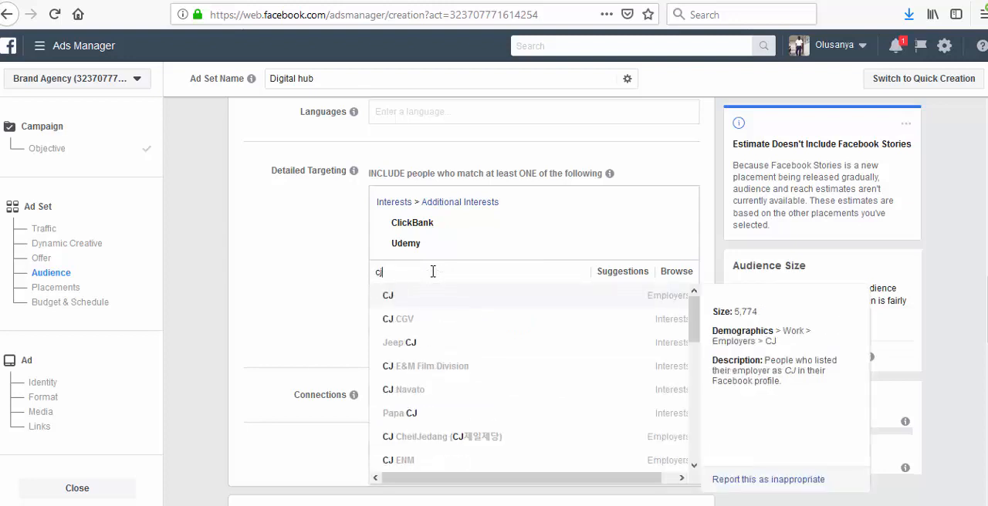
pyautogui.scroll(-1, 432, 401)
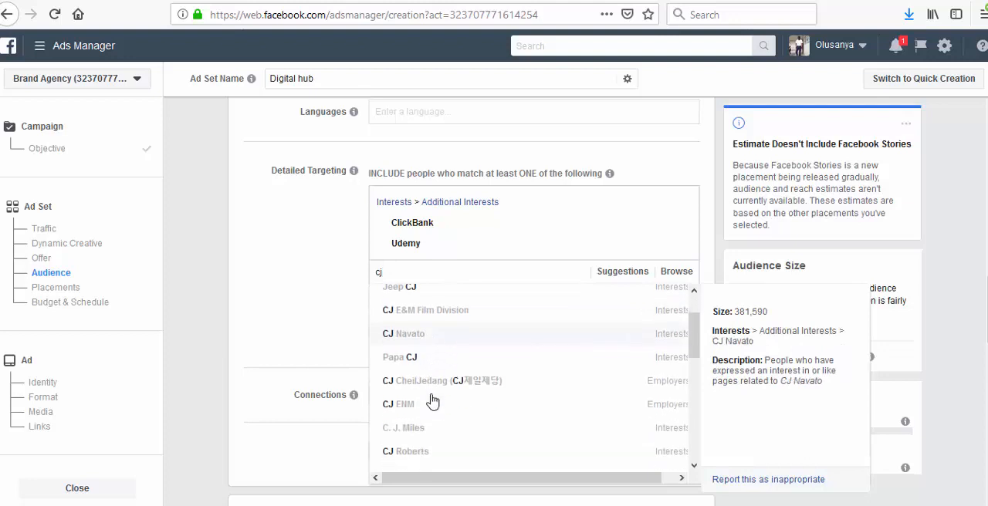
pyautogui.scroll(-1, 432, 399)
pyautogui.scroll(2, 432, 398)
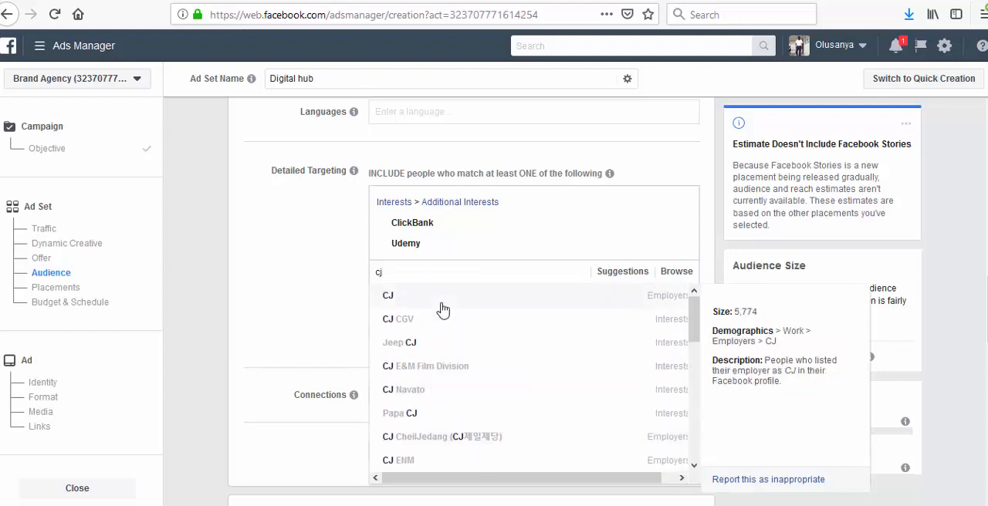
pyautogui.write('ommission j')
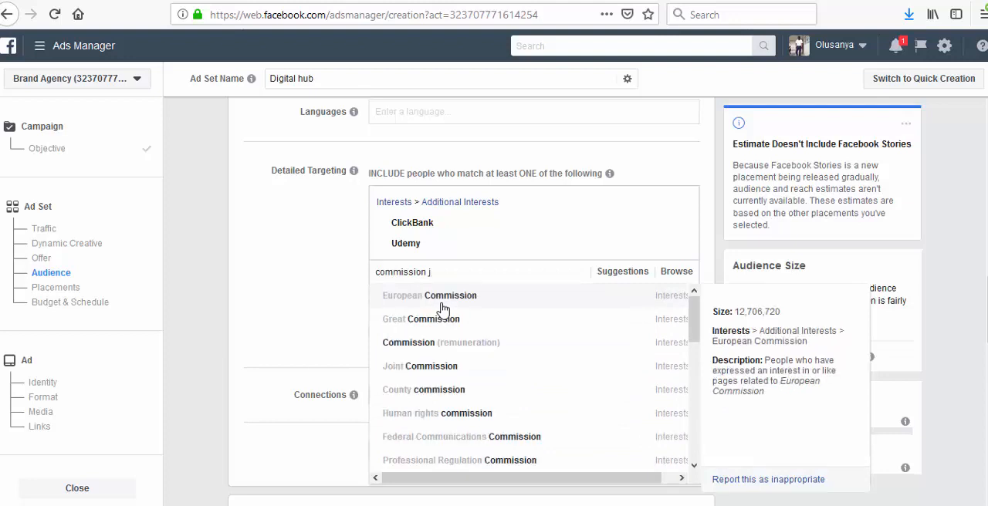
pyautogui.write('un')
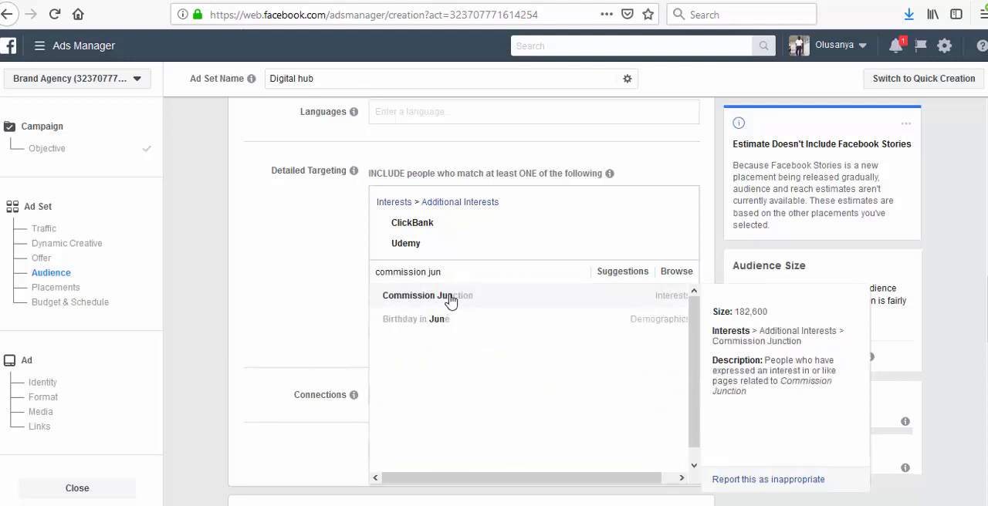
pyautogui.click(451, 301)
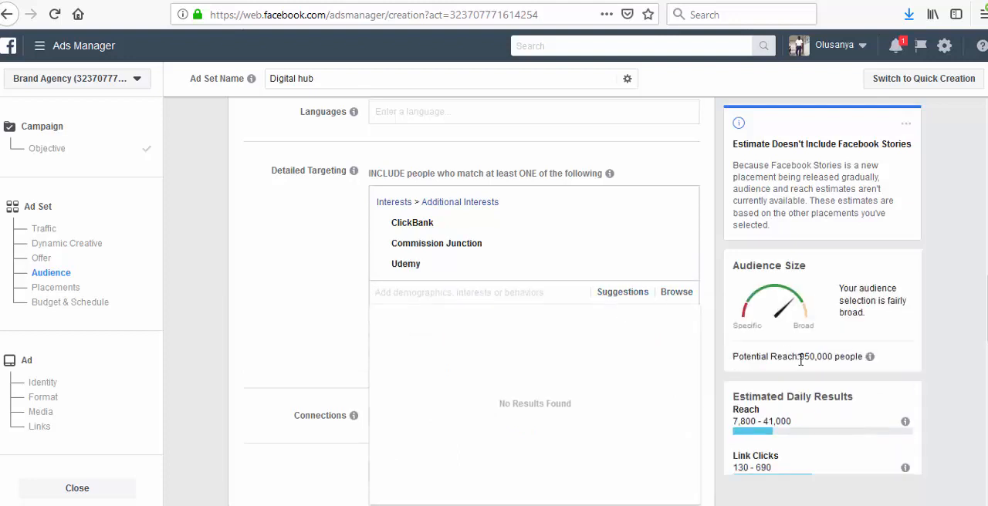
# - Add Skillshare and Coursera from the suggested interests to the detailed targeting
pyautogui.click(615, 297)
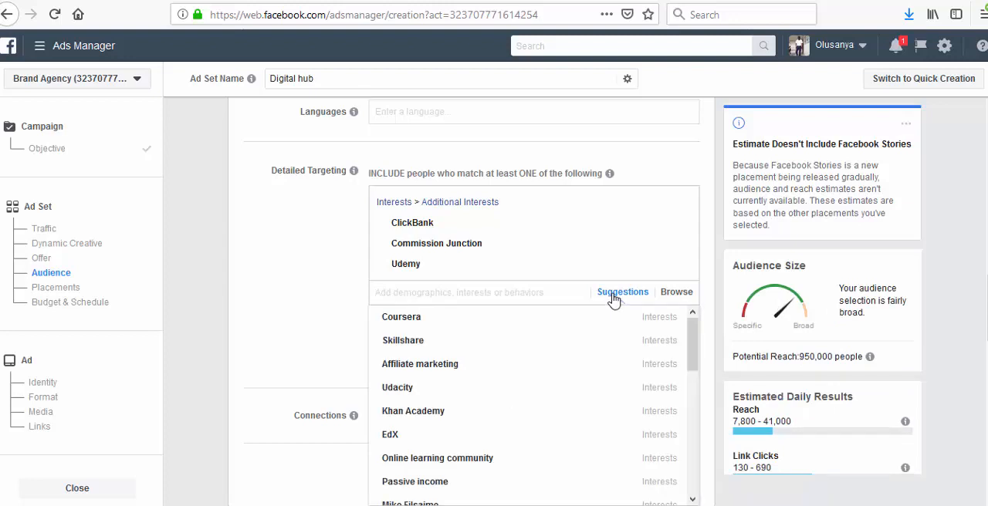
pyautogui.moveTo(409, 344)
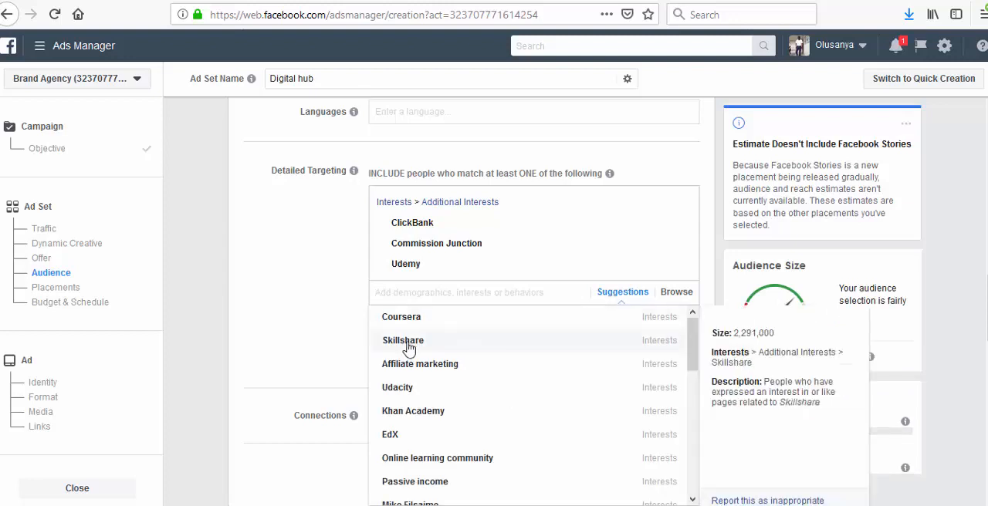
pyautogui.click(409, 344)
pyautogui.click(411, 342)
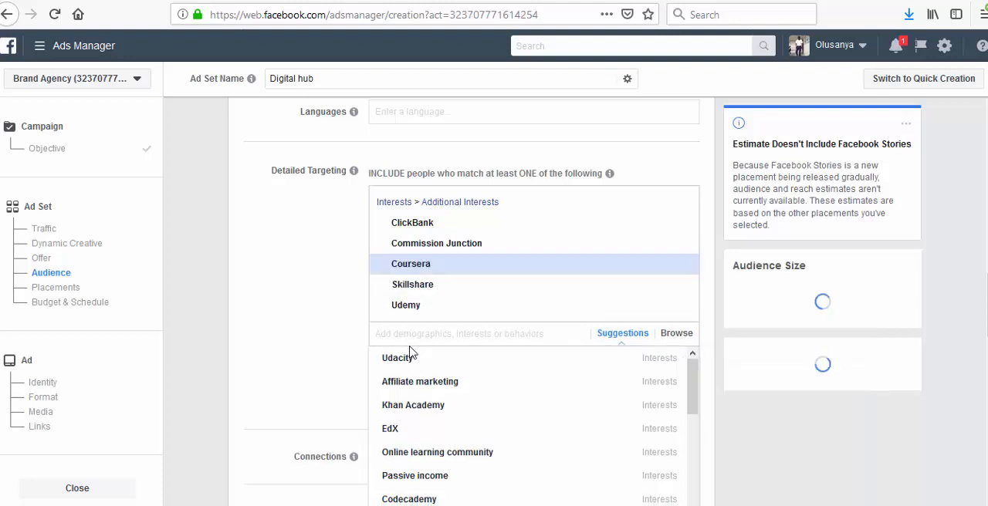
# - Review the remaining suggested interests for other relevant audiences and return to the empty interest search
pyautogui.scroll(-1, 461, 403)
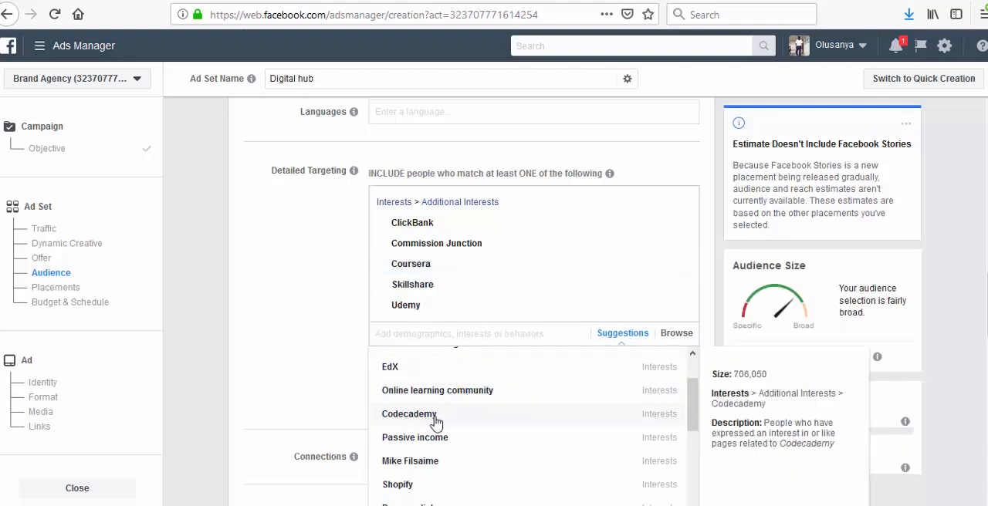
pyautogui.scroll(-2, 433, 434)
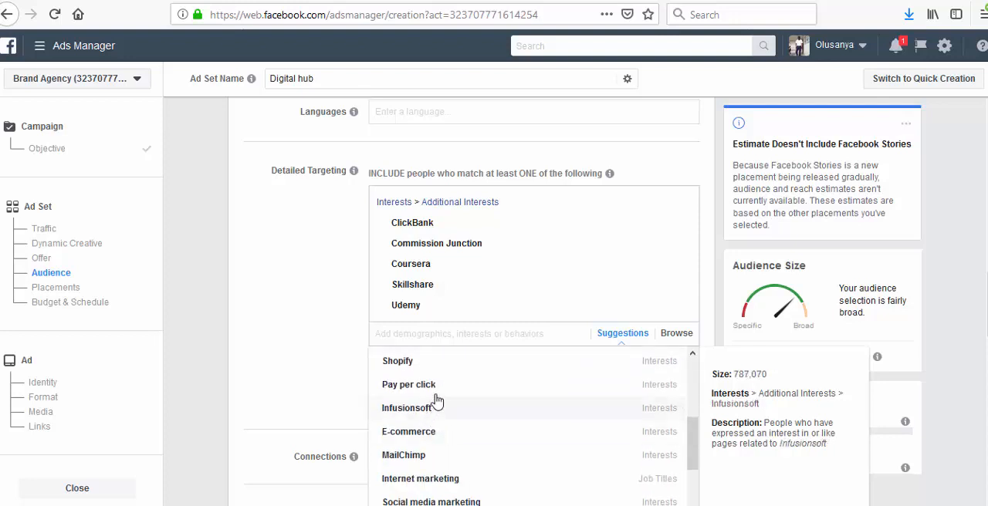
pyautogui.scroll(-1, 434, 431)
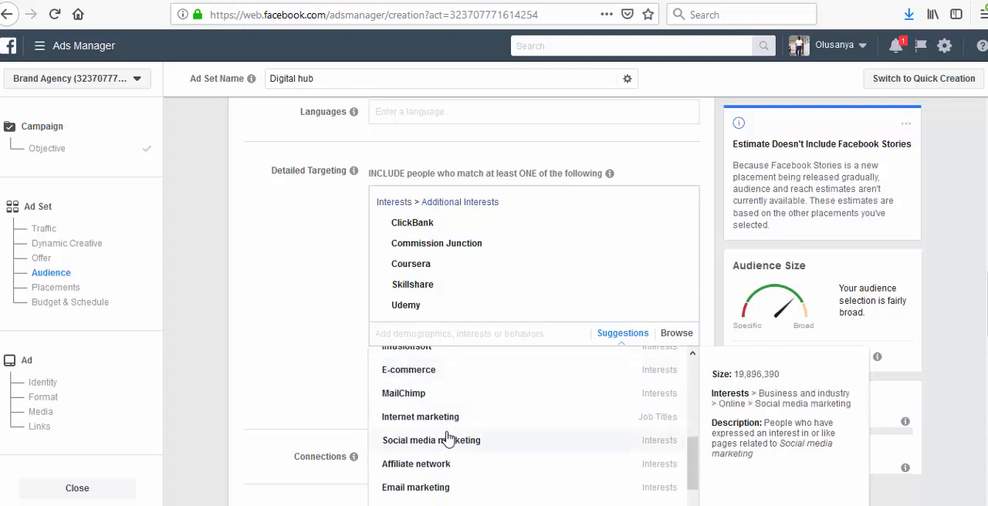
pyautogui.scroll(-1, 421, 429)
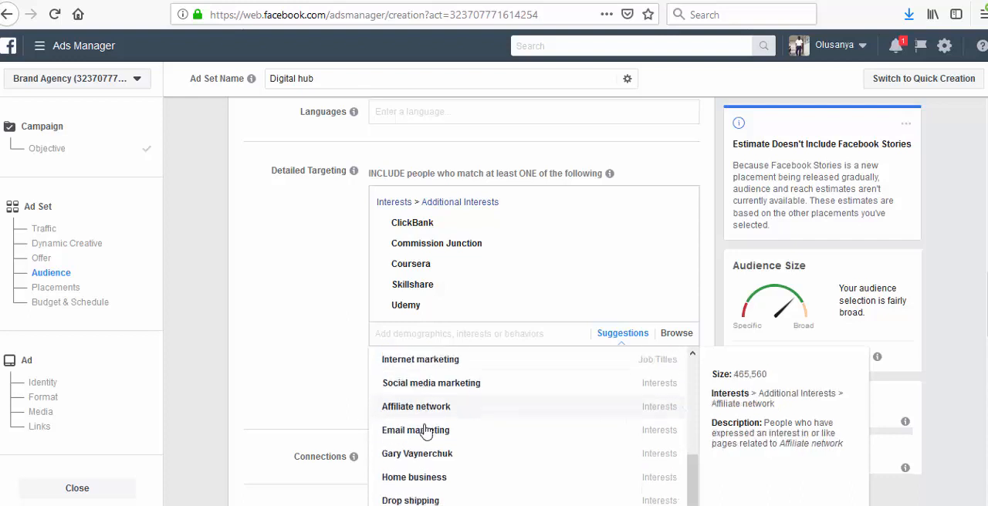
pyautogui.scroll(-1, 423, 432)
pyautogui.scroll(-1, 437, 412)
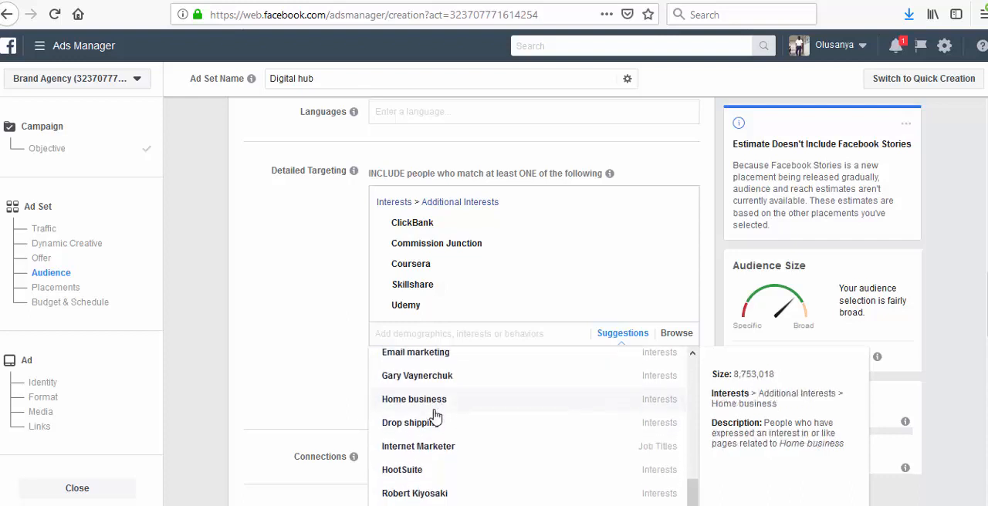
pyautogui.scroll(-1, 464, 427)
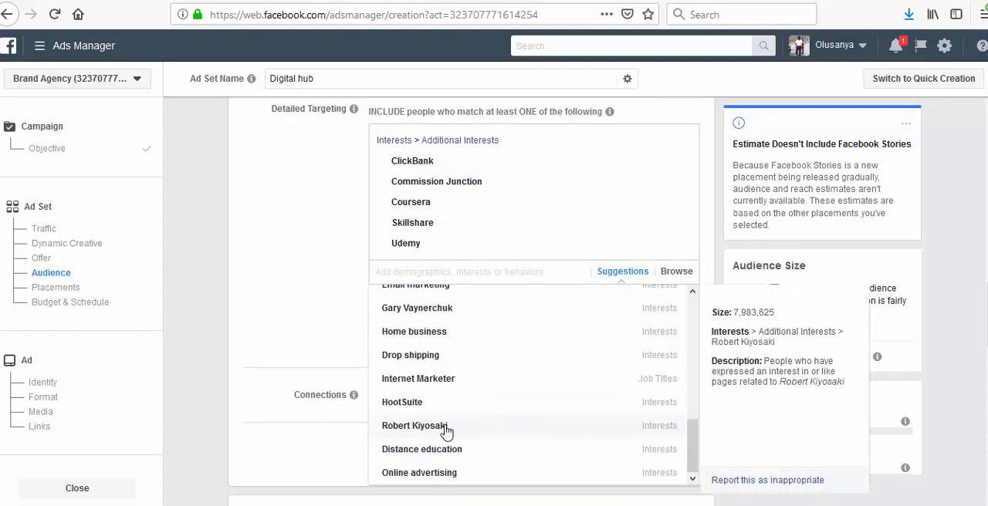
pyautogui.scroll(5, 424, 431)
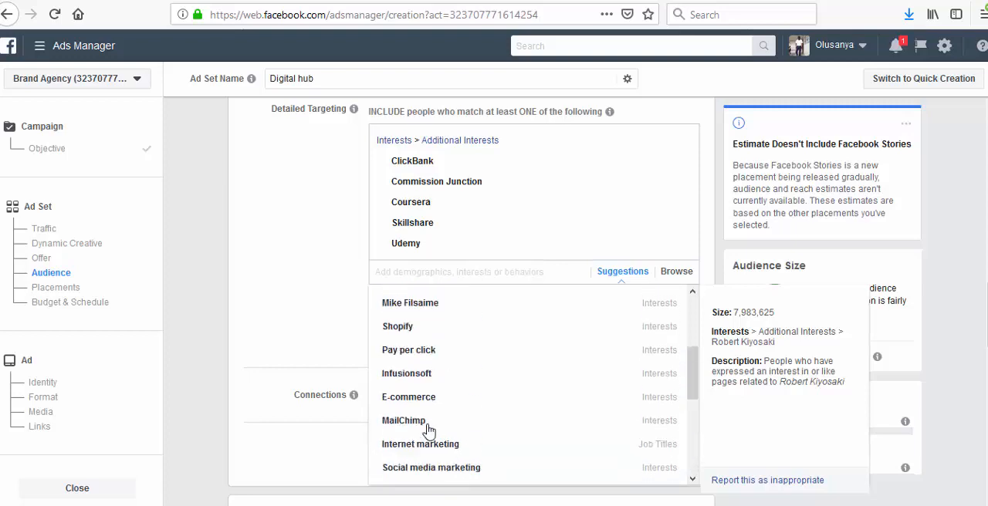
pyautogui.scroll(2, 447, 342)
pyautogui.scroll(-2, 448, 342)
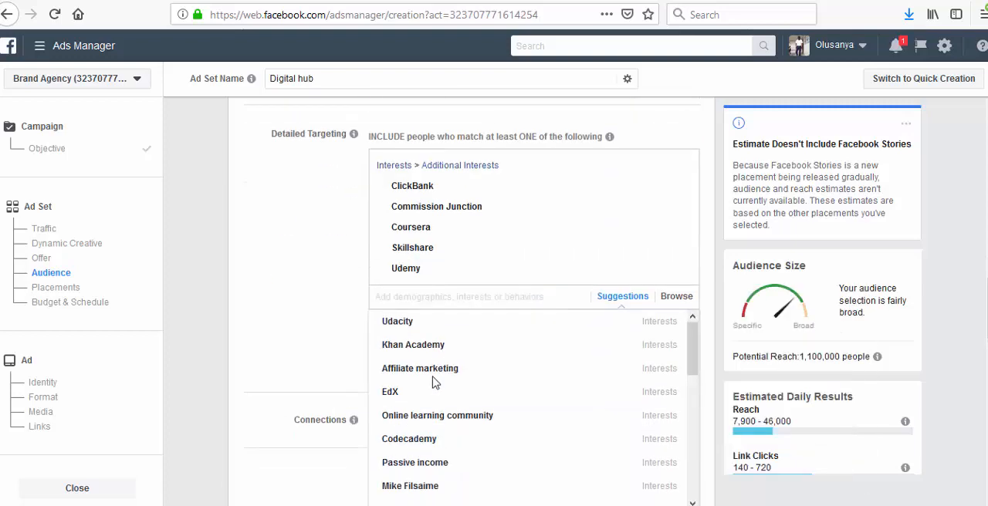
pyautogui.click(458, 275)
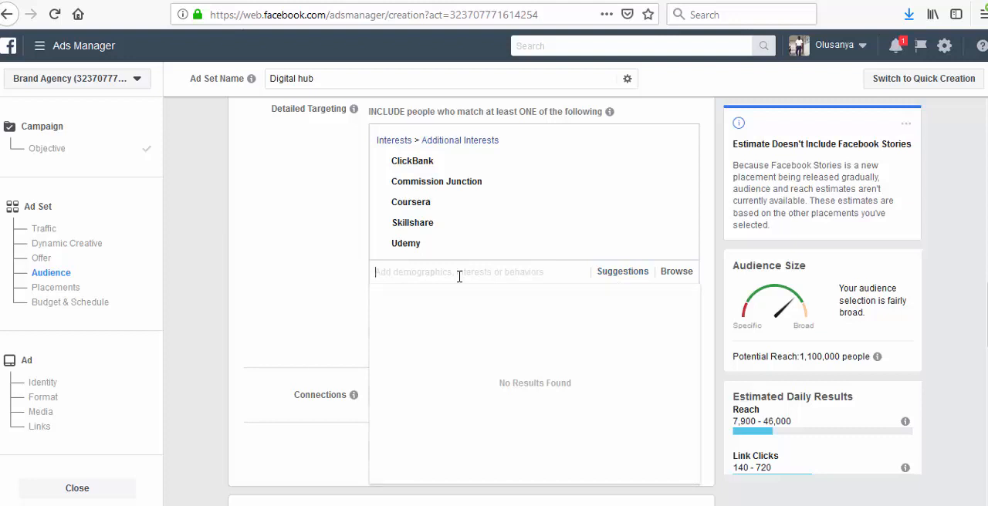
# - Search the detailed targeting for "neil" and "todd gr" and add the interests Neil Patel and Todd Gross
pyautogui.write('neil')
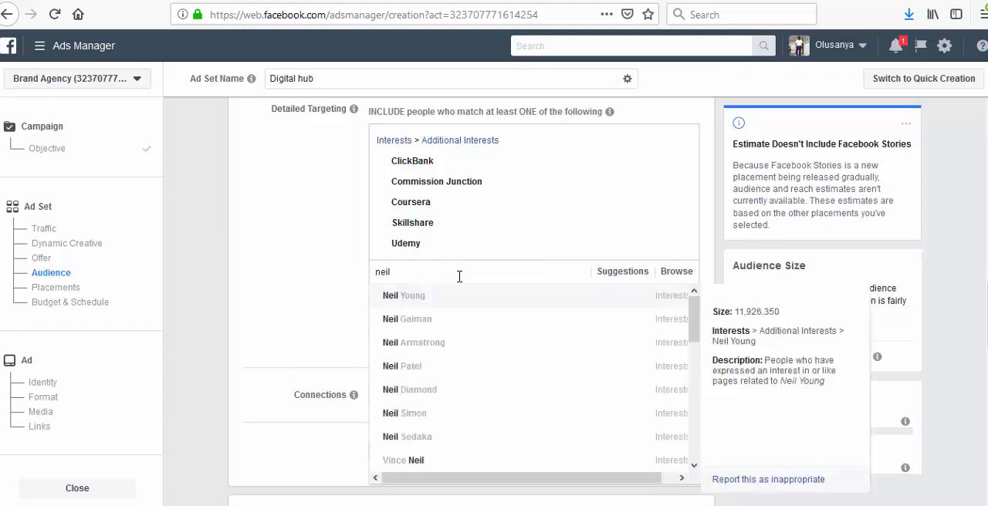
pyautogui.click(412, 368)
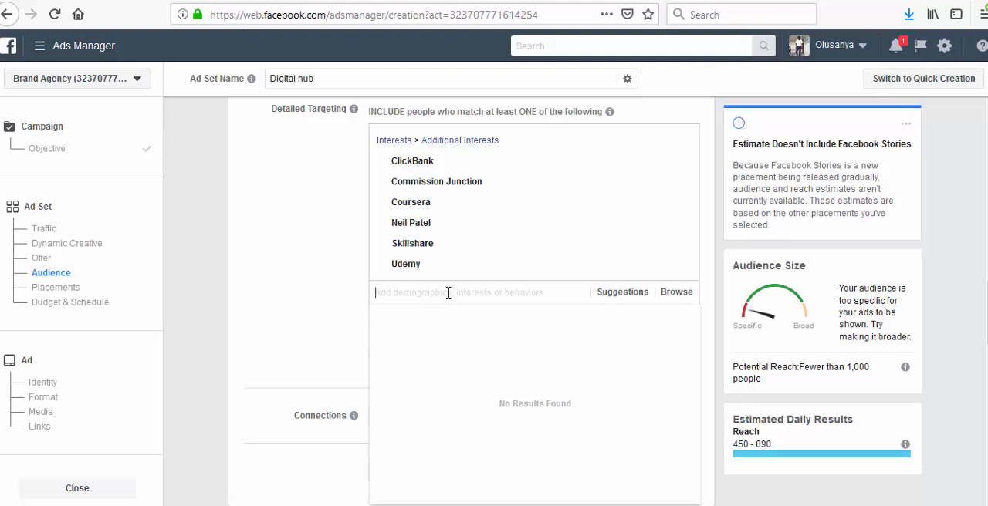
pyautogui.write('todd gr')
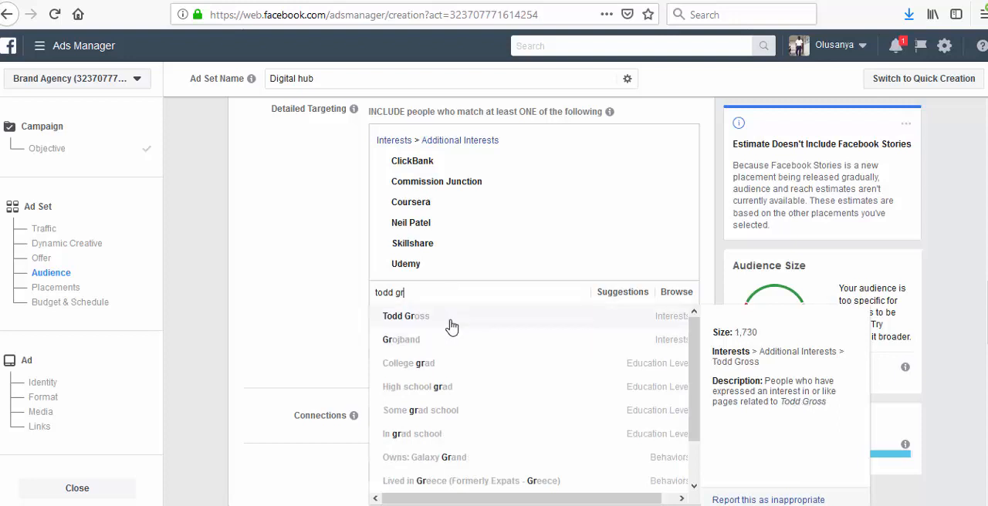
pyautogui.click(453, 323)
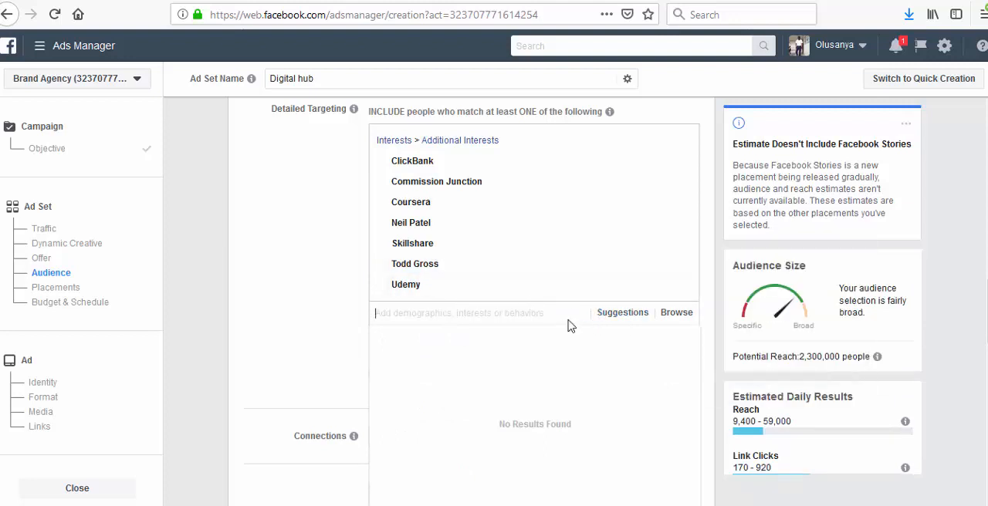
# - Search the detailed targeting for "digital prod" and "digital activities" and examine the matching audiences for relevant options
pyautogui.write('d')
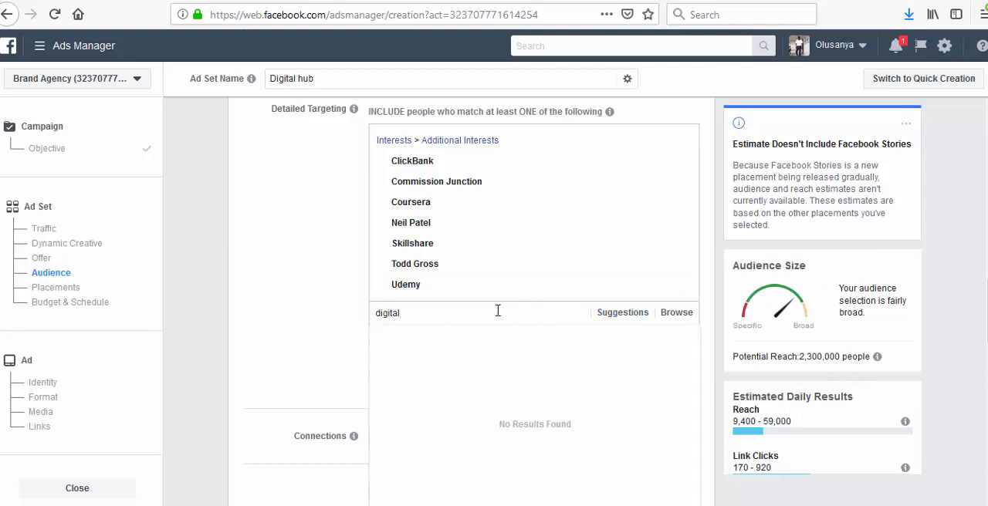
pyautogui.write('igital')
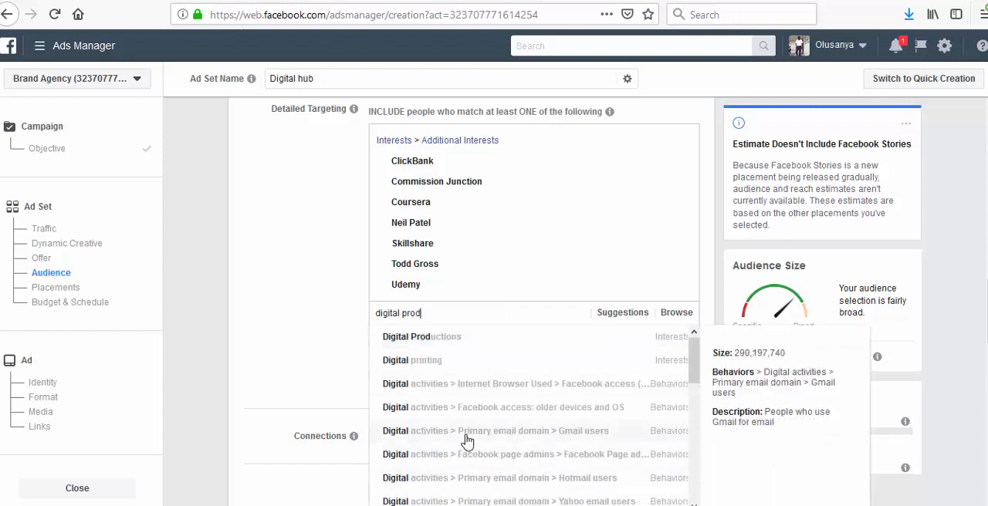
pyautogui.scroll(-2, 478, 414)
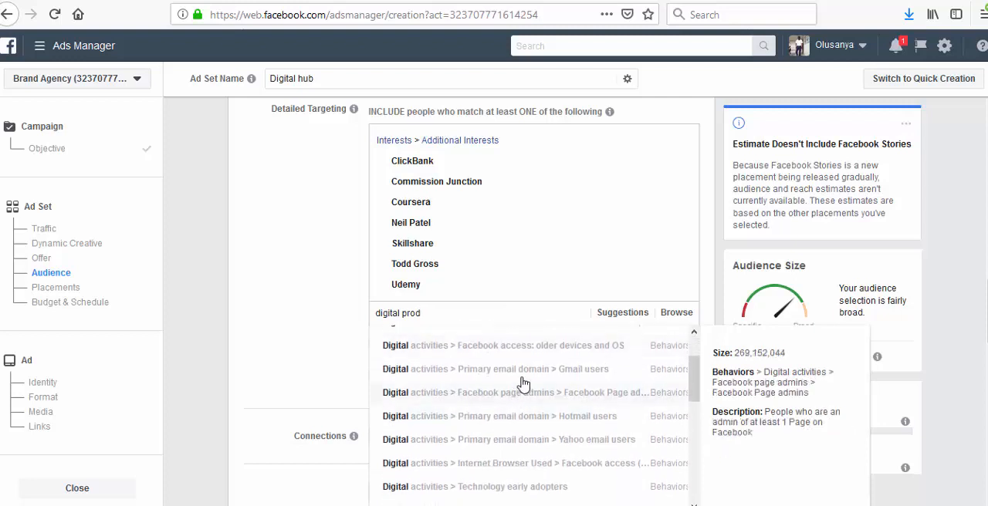
pyautogui.scroll(-2, 524, 369)
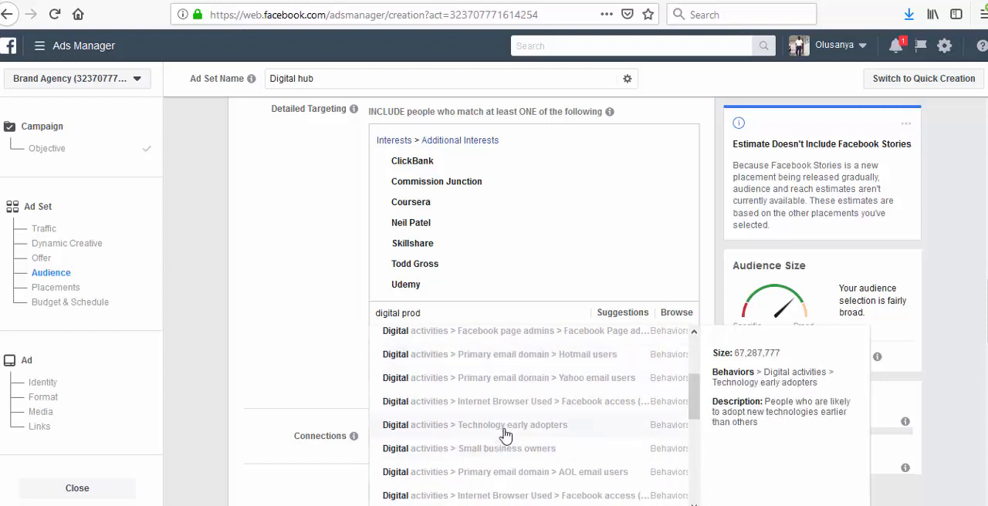
pyautogui.scroll(-3, 507, 436)
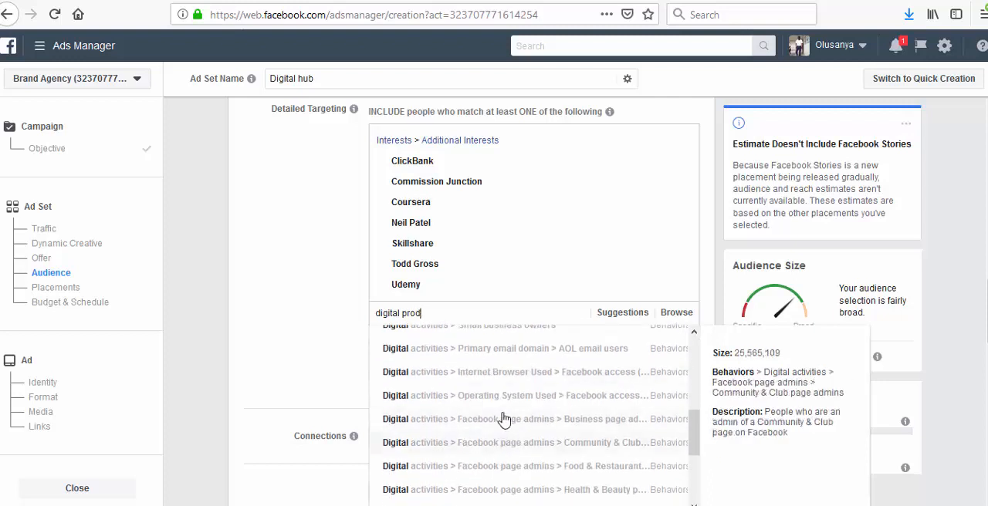
pyautogui.scroll(1, 491, 340)
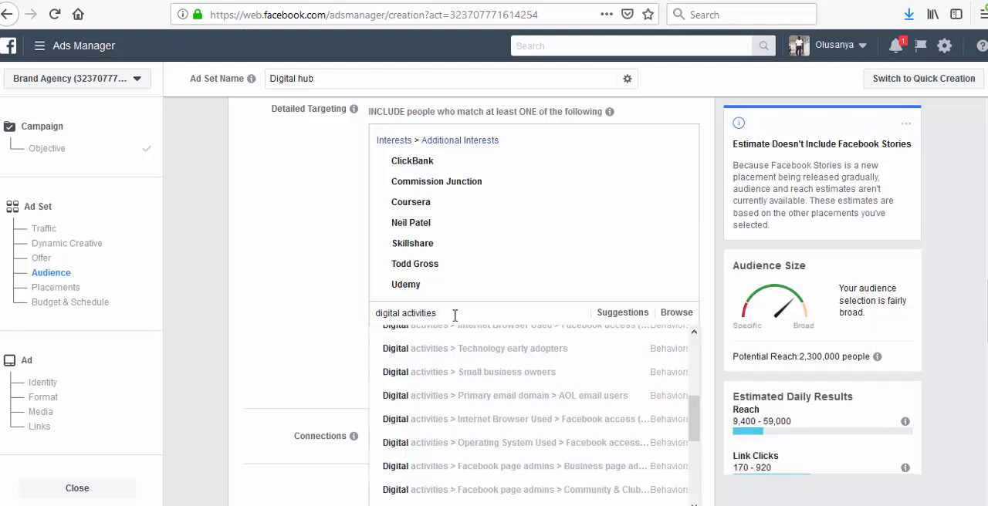
pyautogui.scroll(2, 461, 370)
pyautogui.scroll(-3, 462, 417)
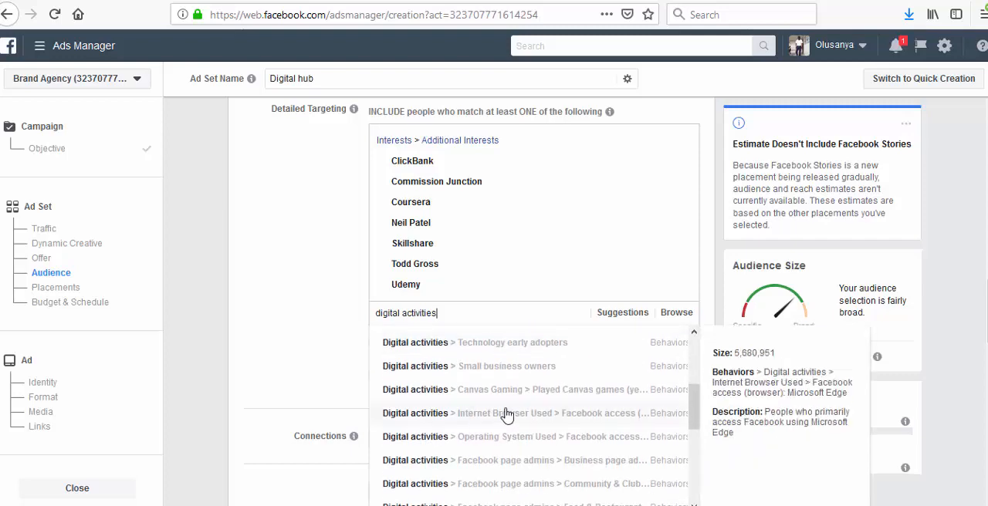
pyautogui.scroll(-5, 544, 417)
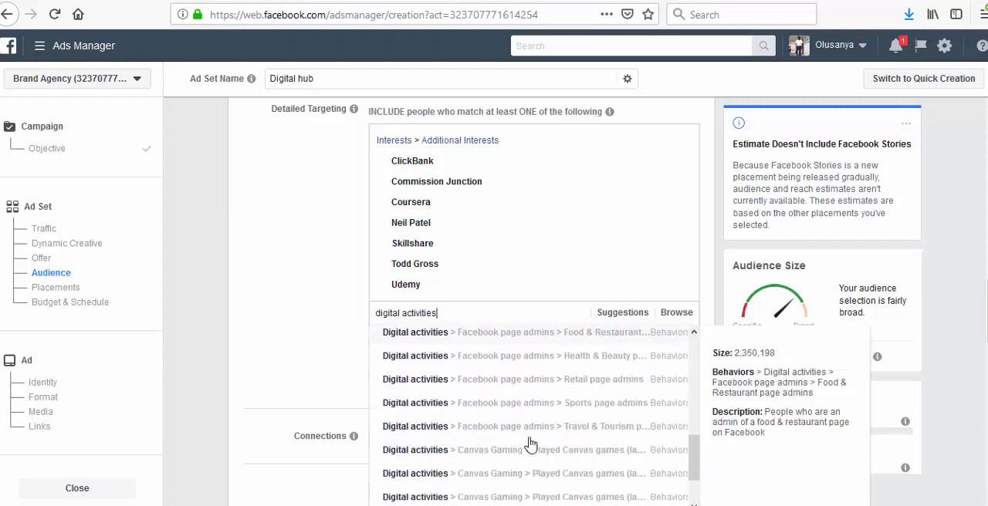
pyautogui.scroll(8, 528, 432)
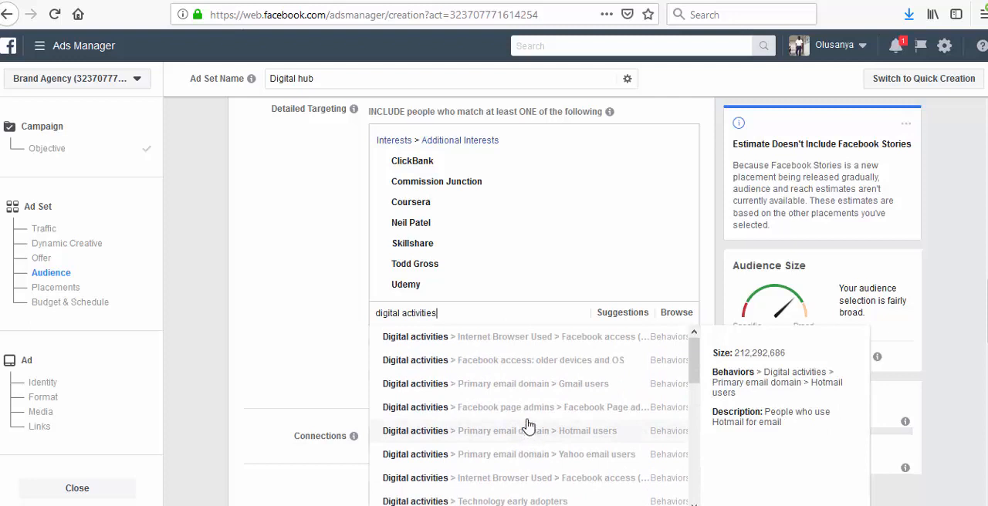
pyautogui.click(516, 344)
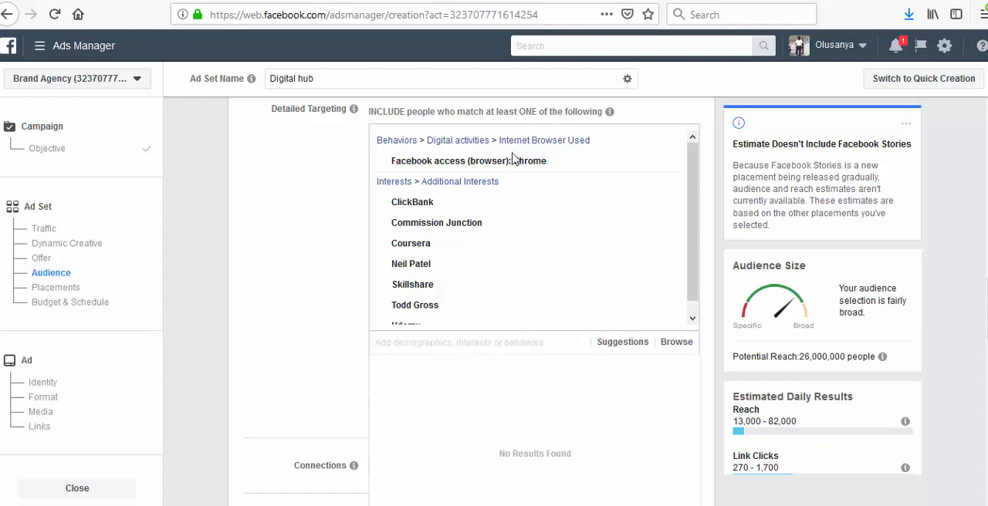
pyautogui.moveTo(663, 159)
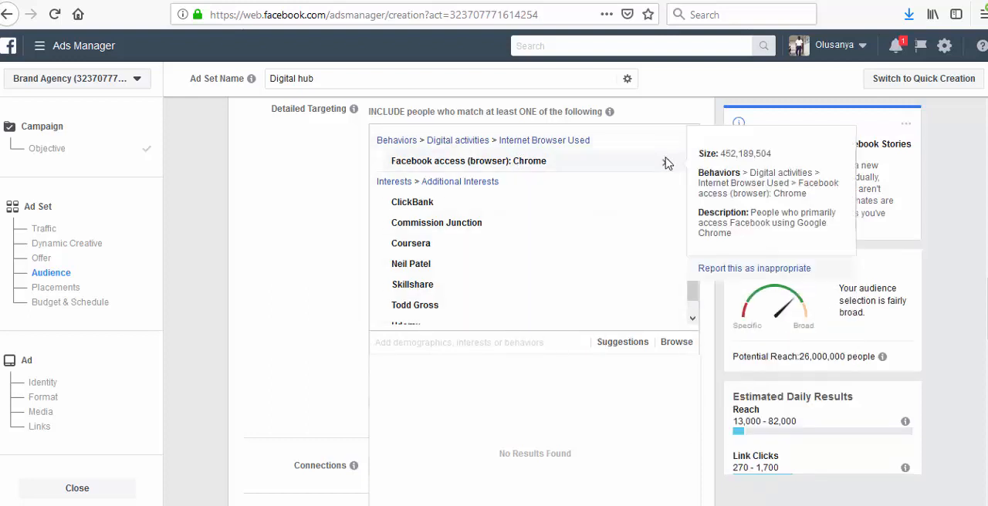
pyautogui.click(663, 166)
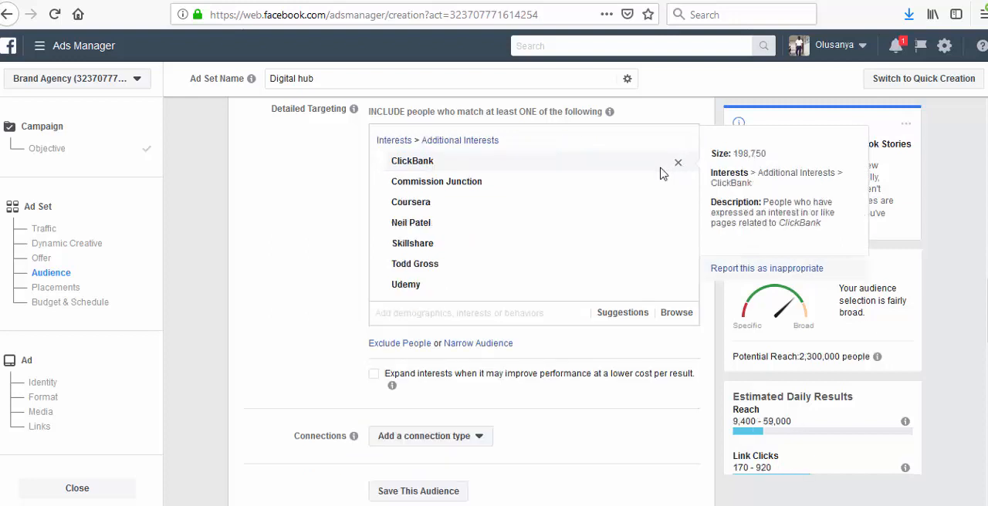
# - Add the suggested interests Online learning community, Affiliate marketing and Digital marketing to the detailed targeting
pyautogui.click(609, 319)
pyautogui.moveTo(507, 388)
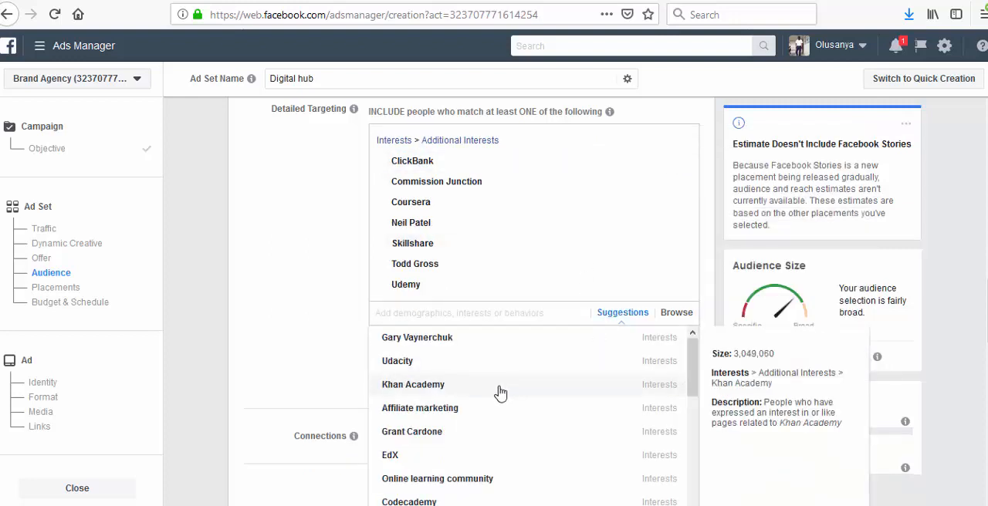
pyautogui.scroll(-1, 498, 392)
pyautogui.scroll(-1, 497, 394)
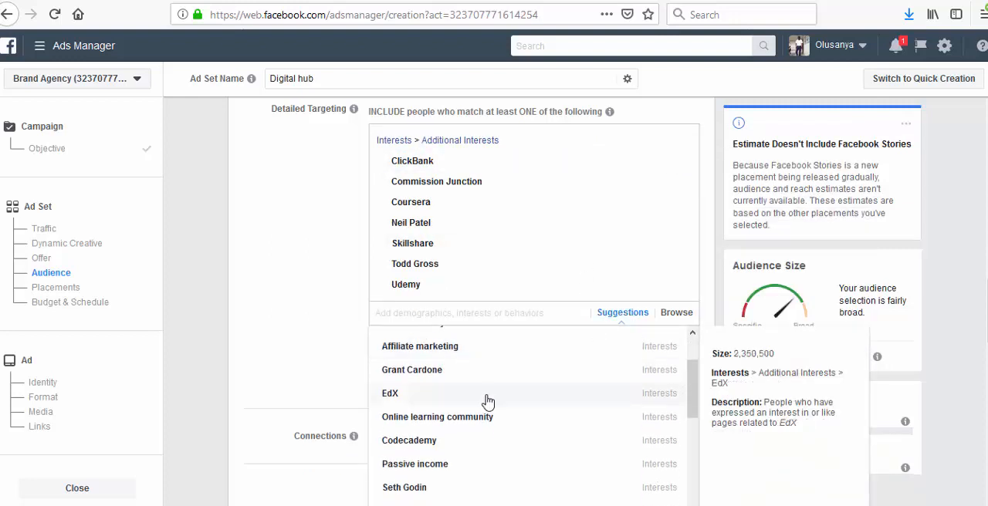
pyautogui.click(448, 425)
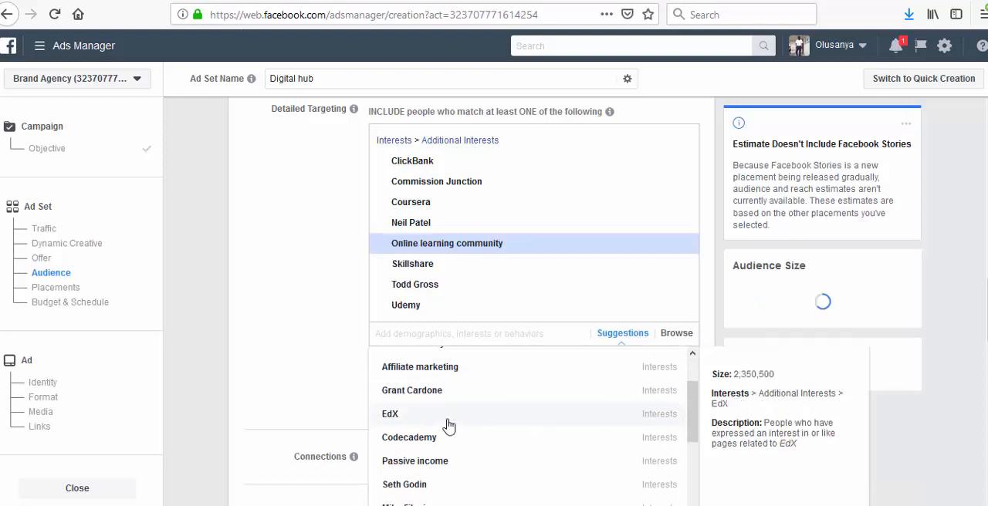
pyautogui.click(469, 373)
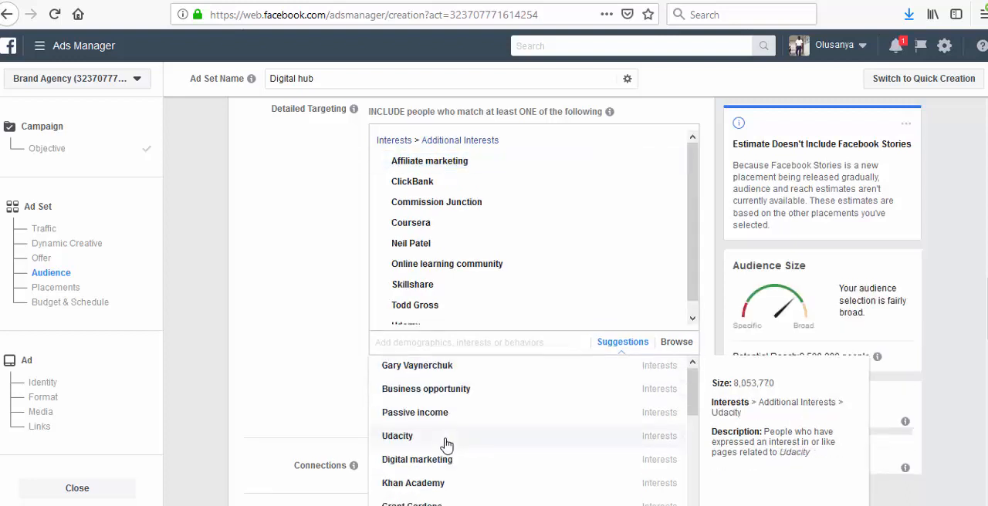
pyautogui.scroll(-1, 446, 421)
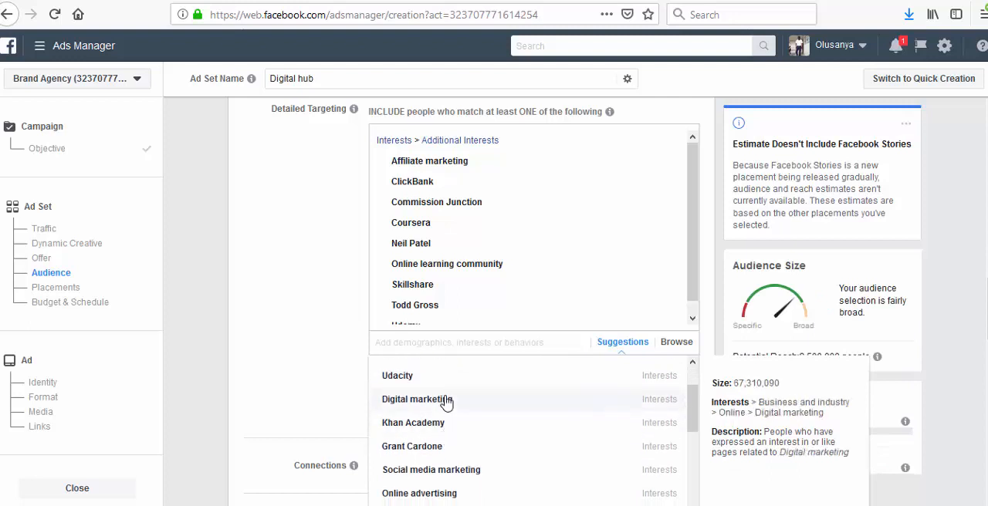
pyautogui.click(446, 399)
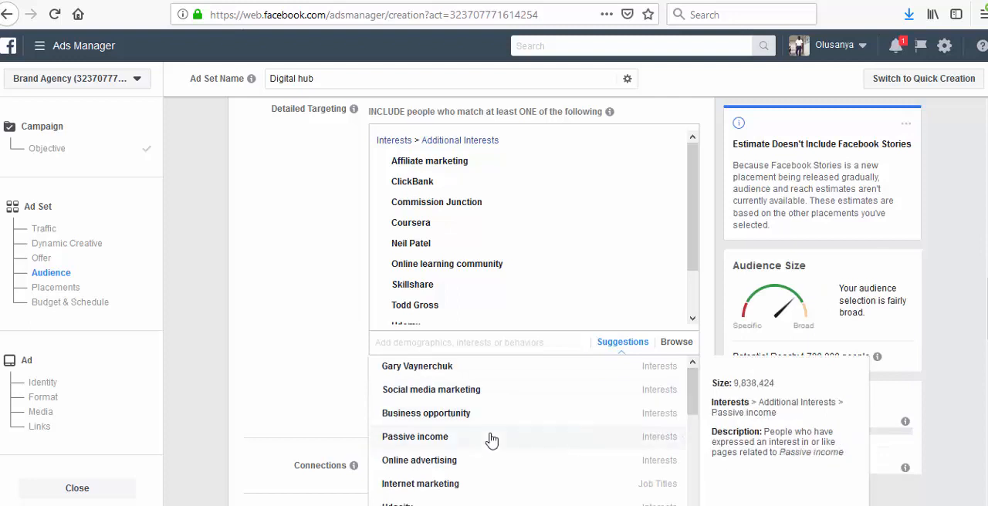
# - Add Codecademy from the suggested interests to the detailed targeting and close the suggestions
pyautogui.scroll(-1, 492, 439)
pyautogui.scroll(-1, 491, 463)
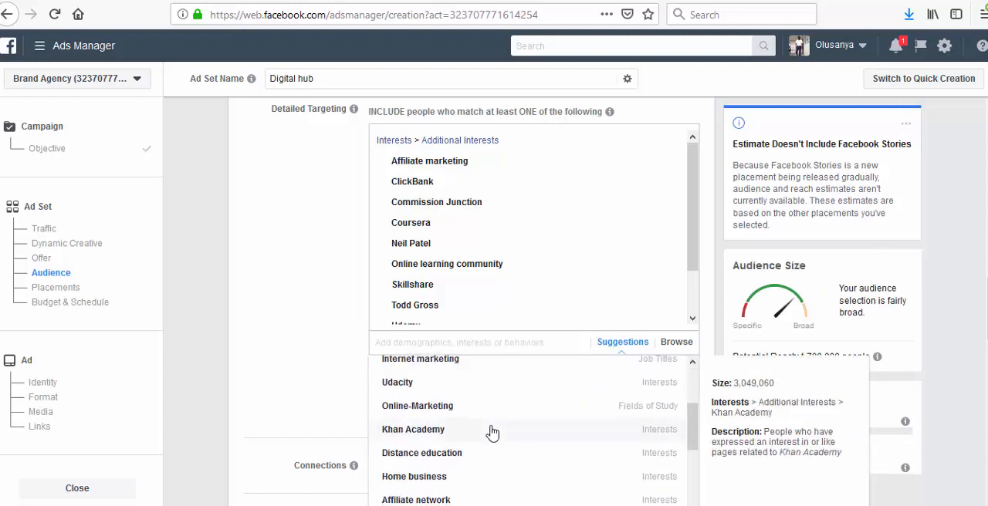
pyautogui.scroll(-1, 491, 434)
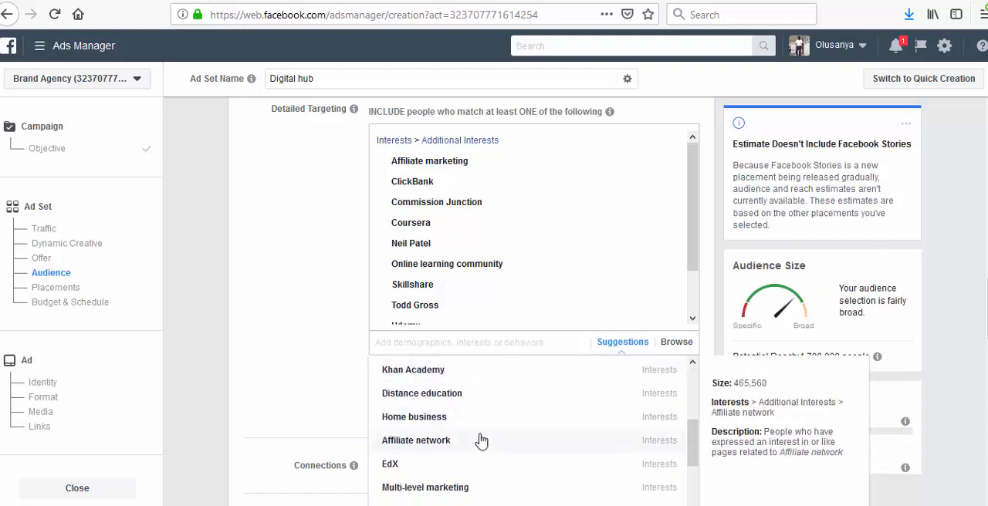
pyautogui.scroll(-2, 480, 440)
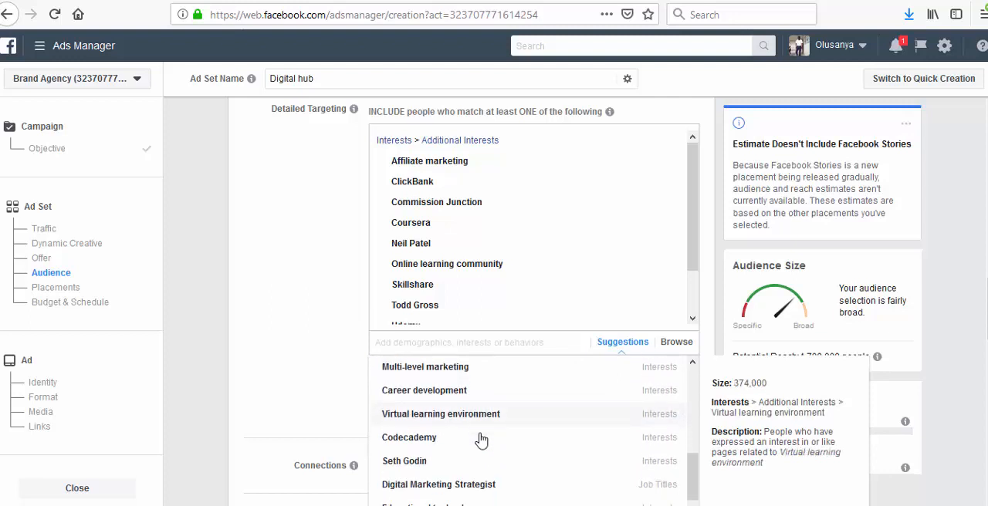
pyautogui.scroll(-1, 482, 438)
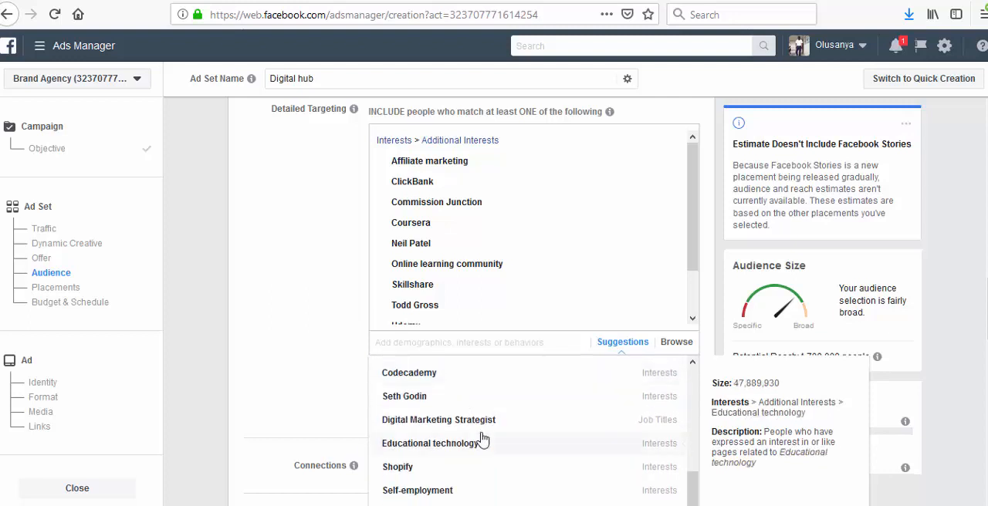
pyautogui.click(475, 374)
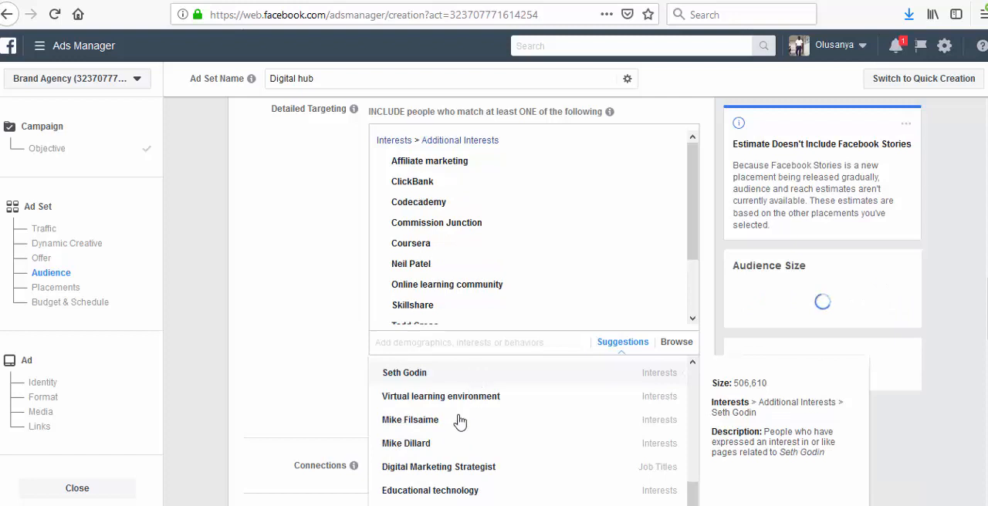
pyautogui.scroll(5, 459, 420)
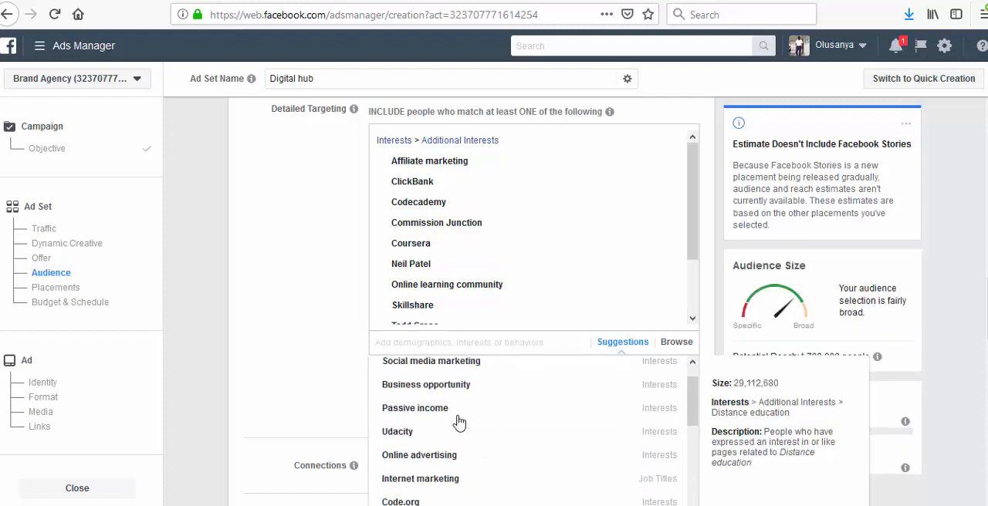
pyautogui.click(333, 320)
# - Save the configured audience under the name "digitalhub"
pyautogui.scroll(-3, 538, 393)
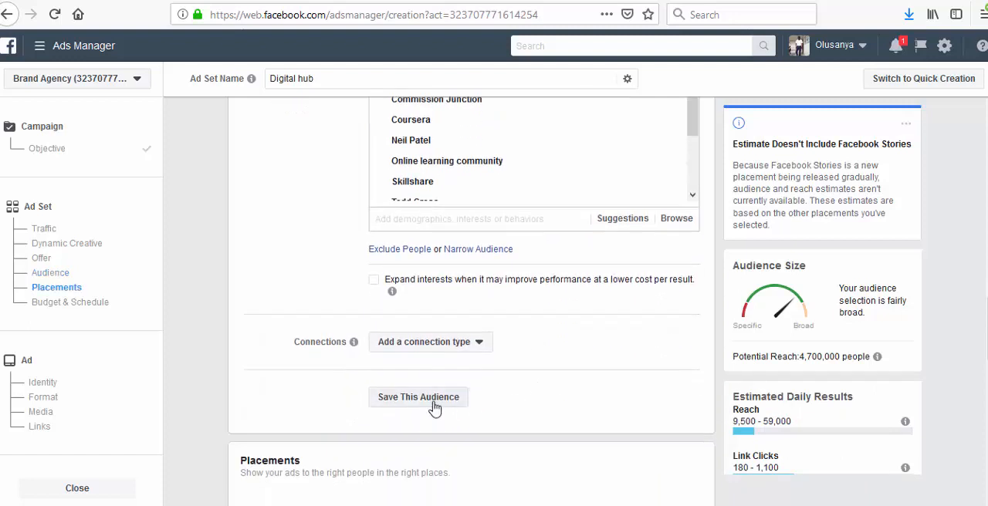
pyautogui.click(434, 401)
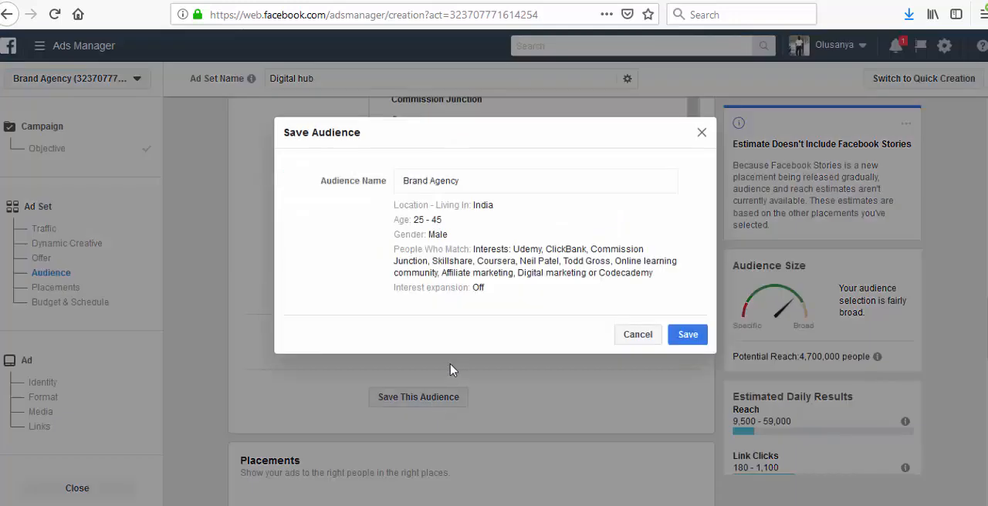
pyautogui.moveTo(480, 177); pyautogui.dragTo(399, 170)
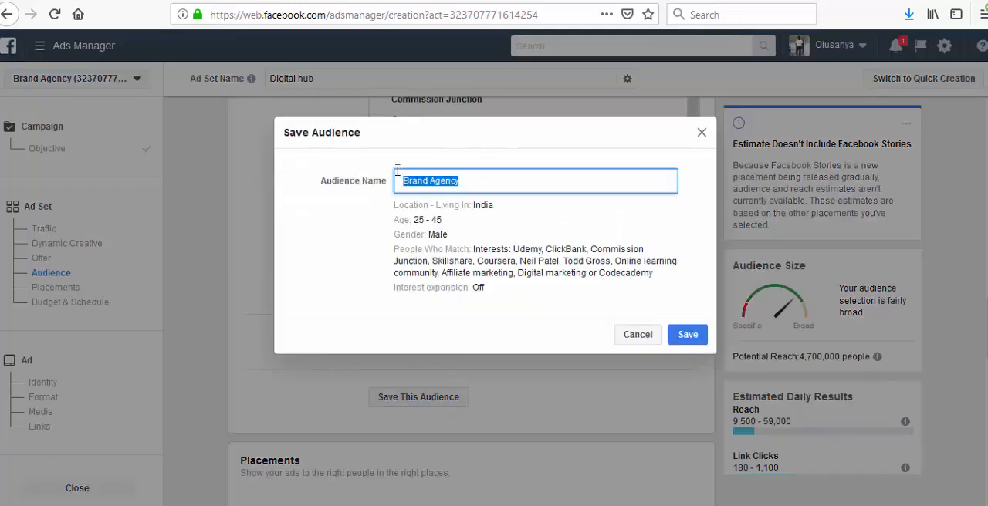
pyautogui.write('digitalhub')
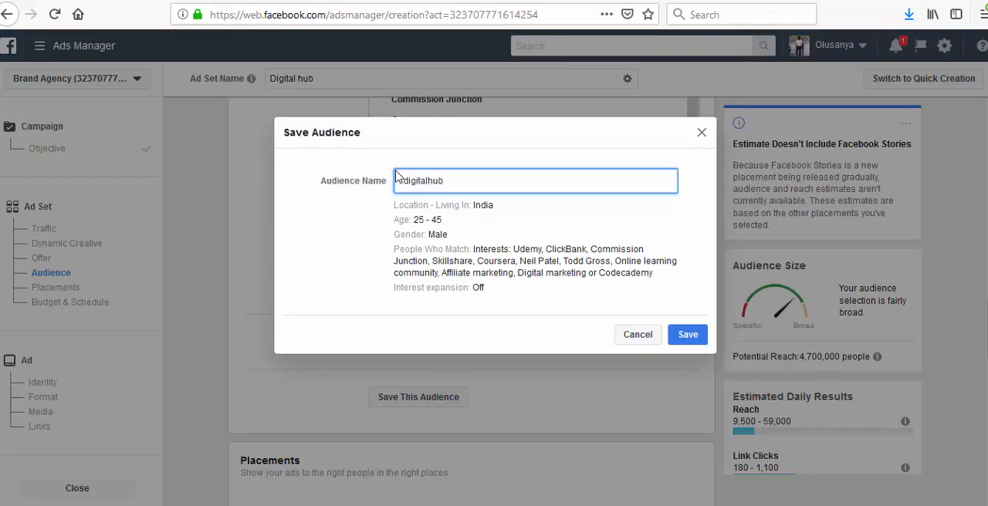
pyautogui.click(689, 334)
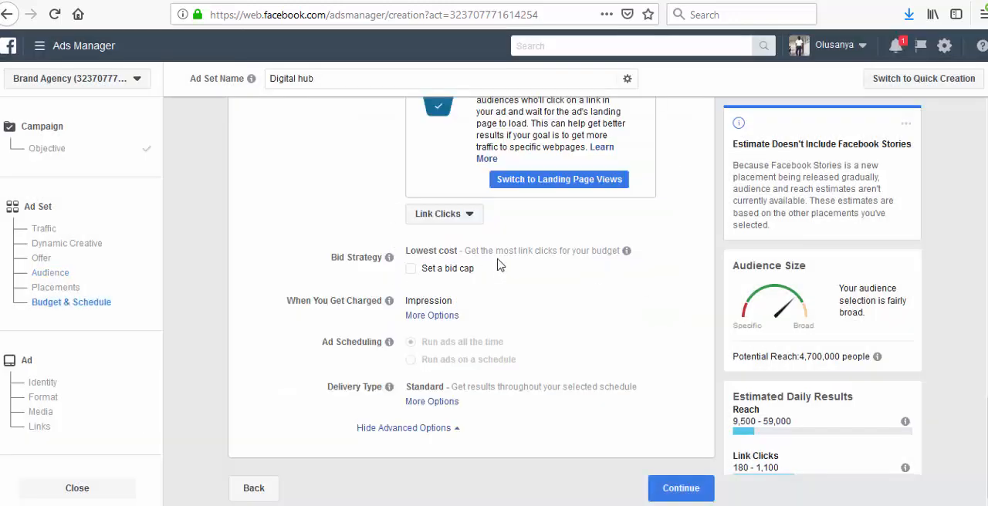
# - Continue to the ad setup, return to the ad set settings, and review the saved digitalhub audience and the placements
pyautogui.click(679, 493)
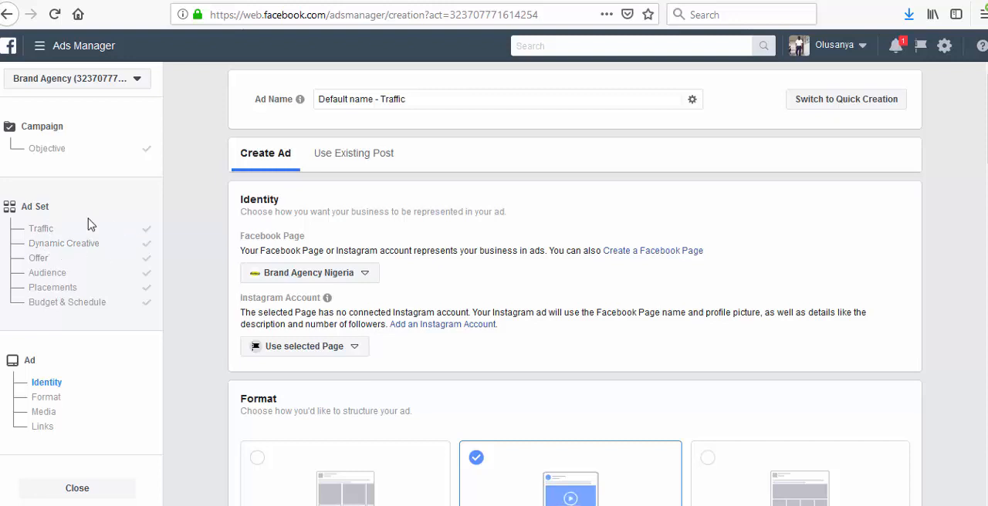
pyautogui.click(43, 231)
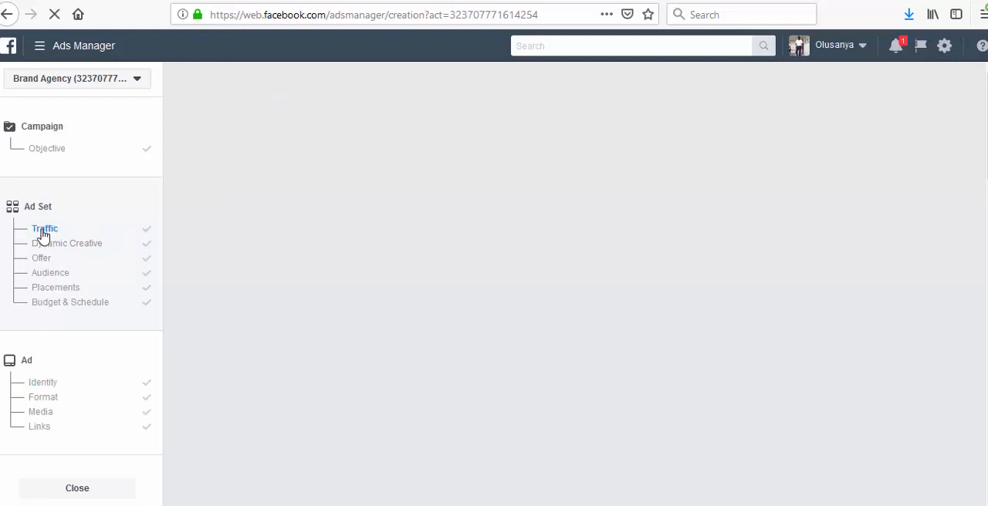
pyautogui.scroll(-10, 239, 278)
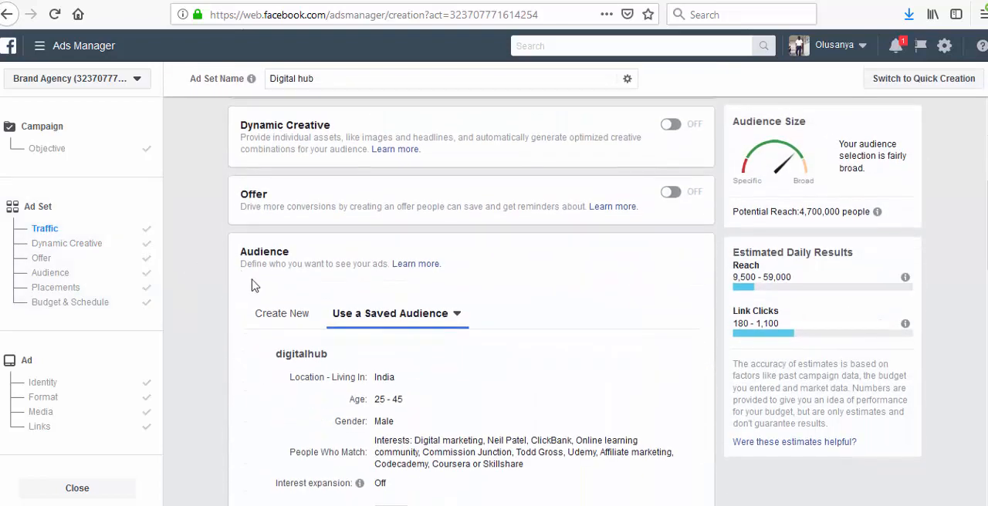
pyautogui.scroll(6, 524, 388)
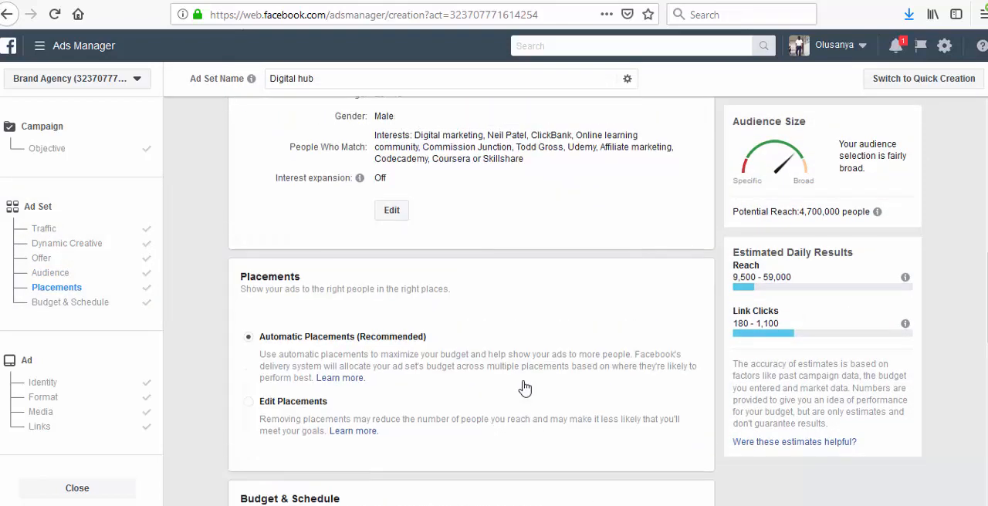
pyautogui.scroll(4, 503, 320)
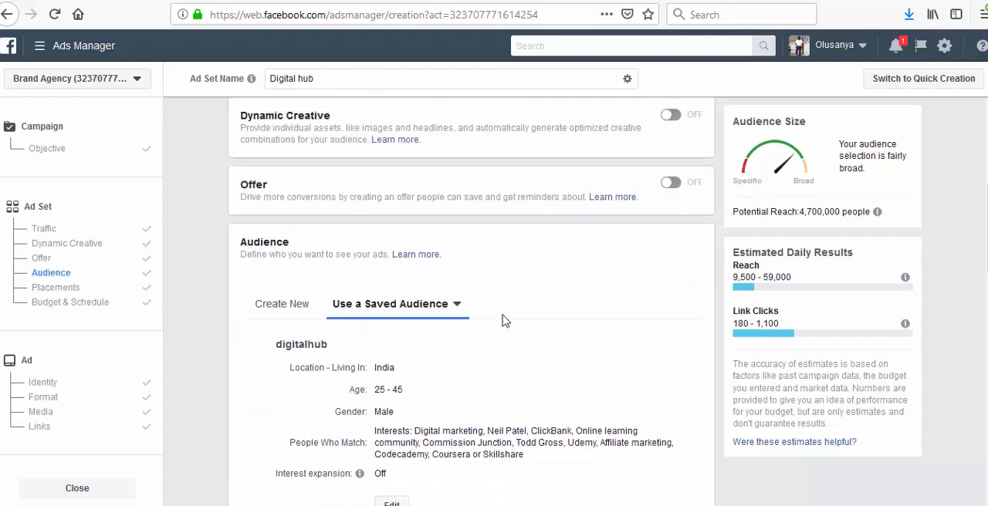
pyautogui.scroll(-3, 503, 320)
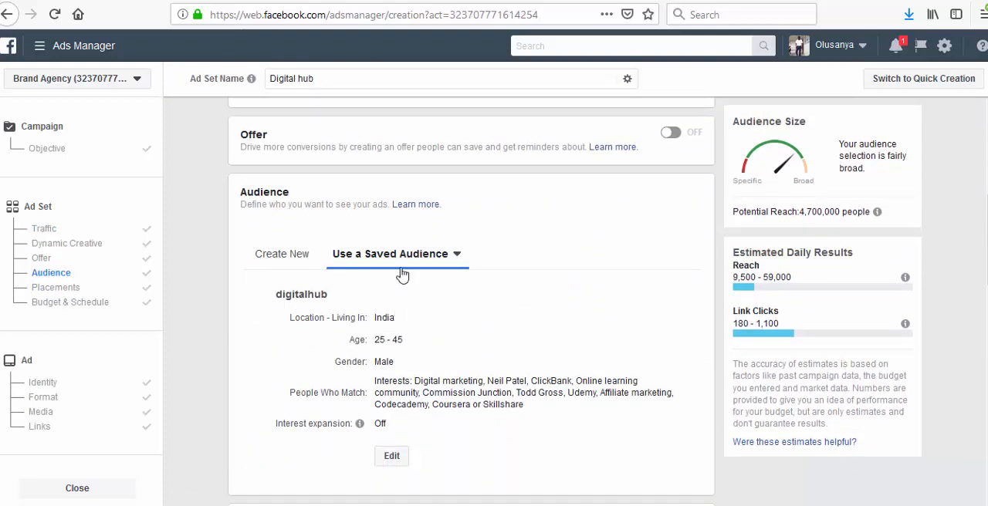
pyautogui.scroll(-3, 427, 317)
pyautogui.scroll(-2, 429, 318)
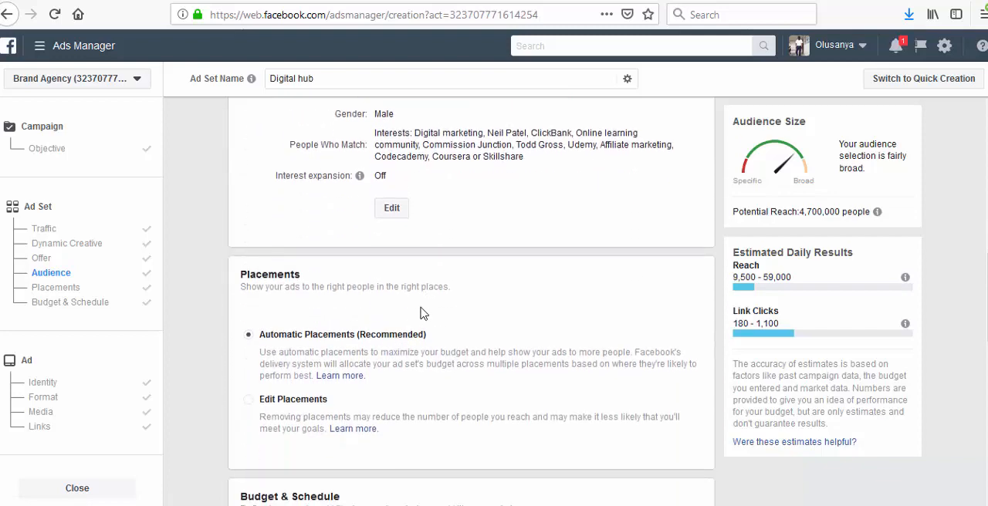
# - Switch the ad set from automatic to manually edited placements and check the device types, keeping all devices
pyautogui.click(259, 343)
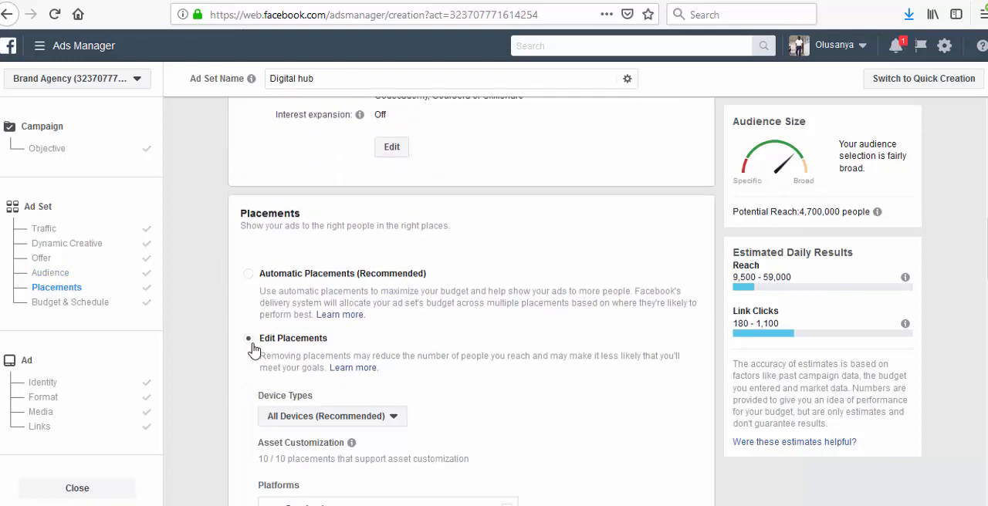
pyautogui.scroll(-2, 345, 292)
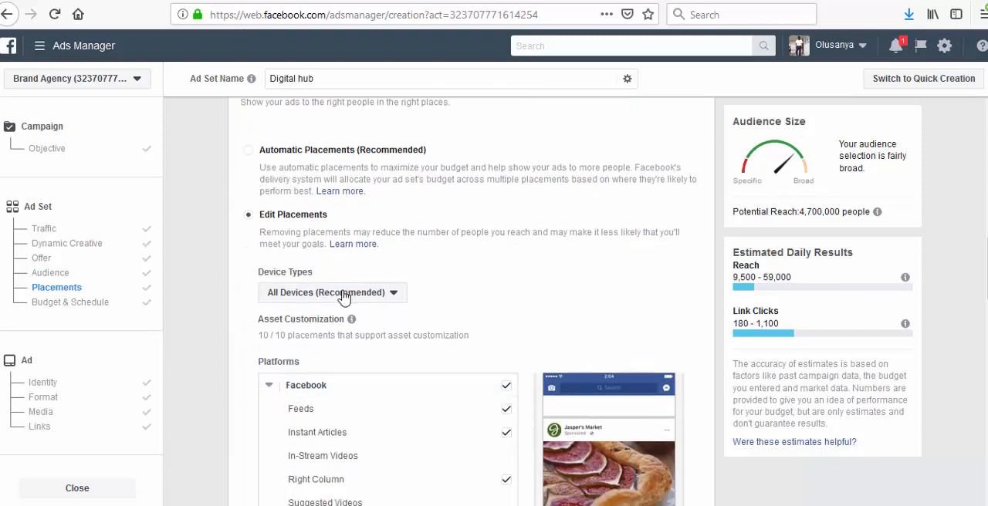
pyautogui.click(343, 298)
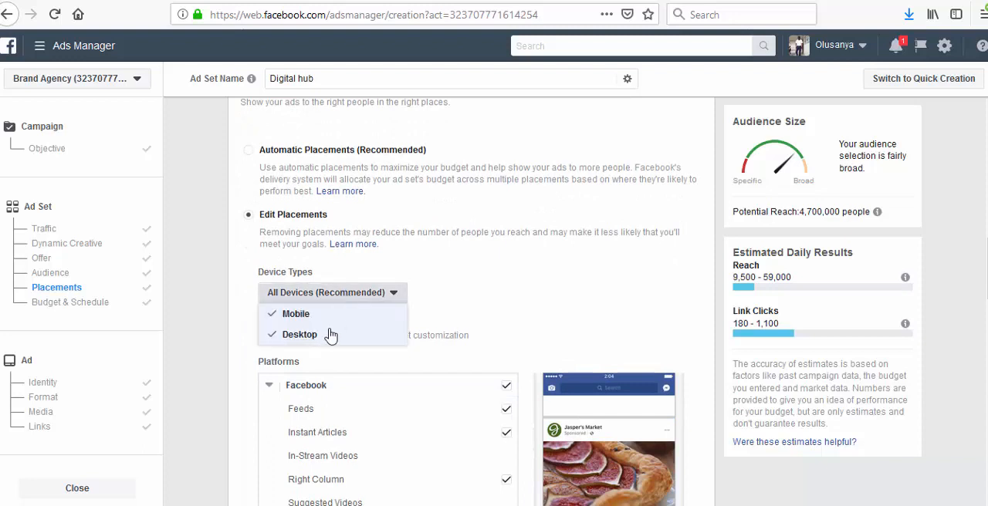
pyautogui.click(594, 295)
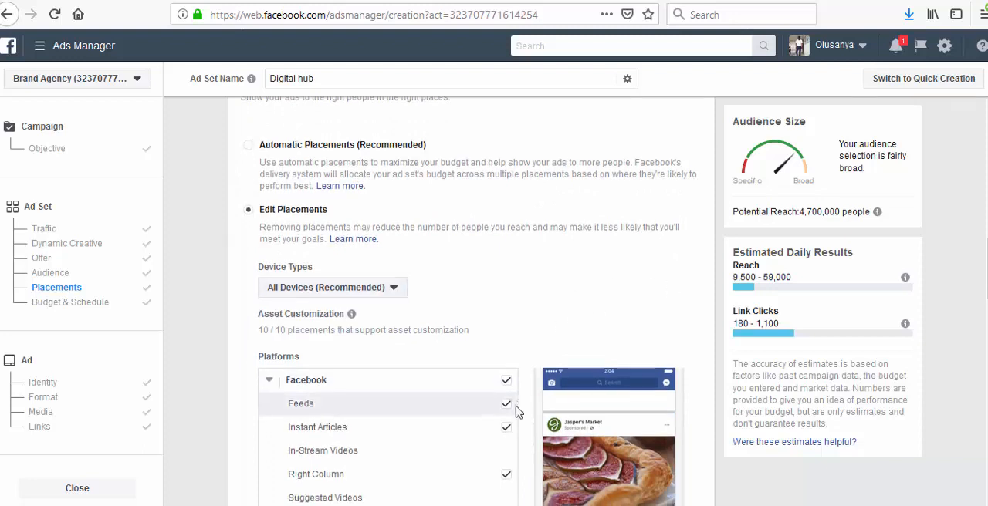
# - Exclude Instant Articles, Right Column, Marketplace and Stories from the Facebook placements, keeping Feeds
pyautogui.scroll(-3, 512, 386)
pyautogui.click(505, 248)
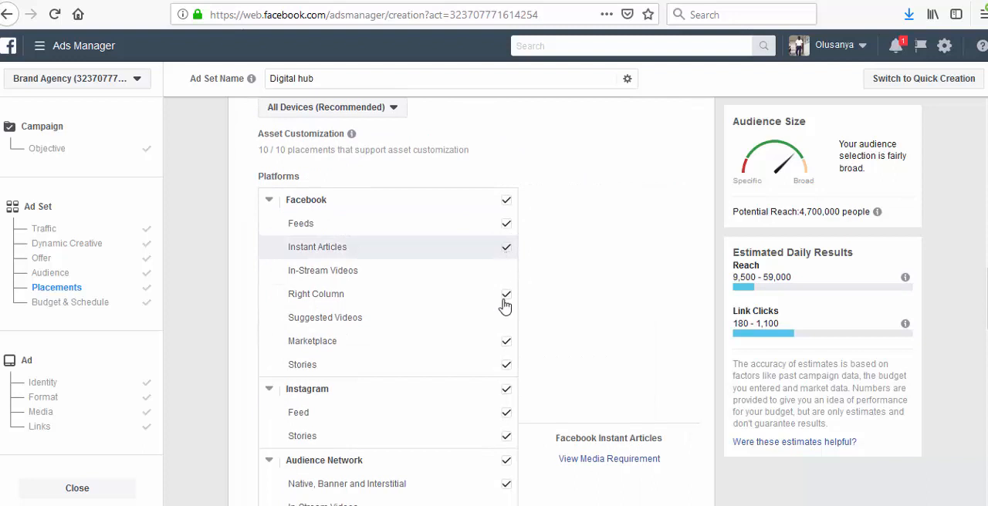
pyautogui.click(506, 308)
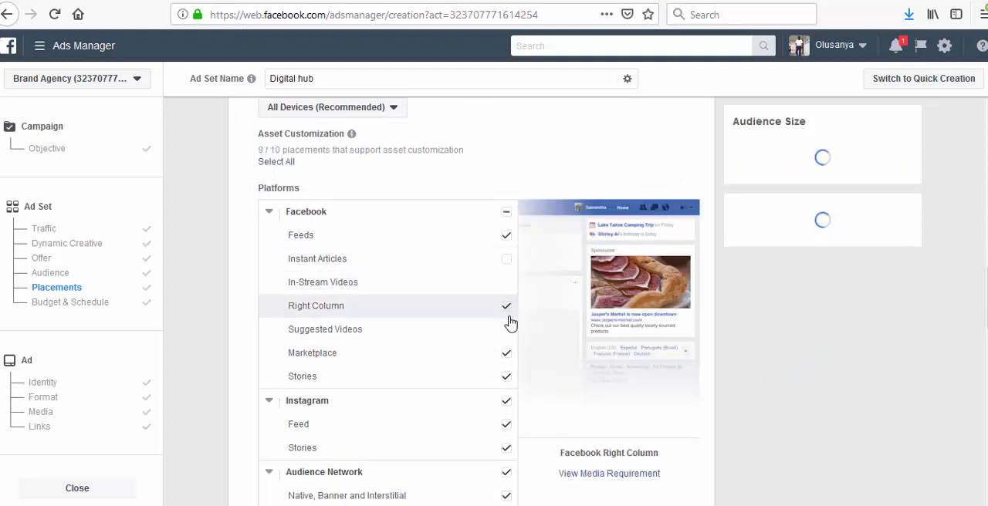
pyautogui.scroll(-2, 508, 309)
pyautogui.click(507, 235)
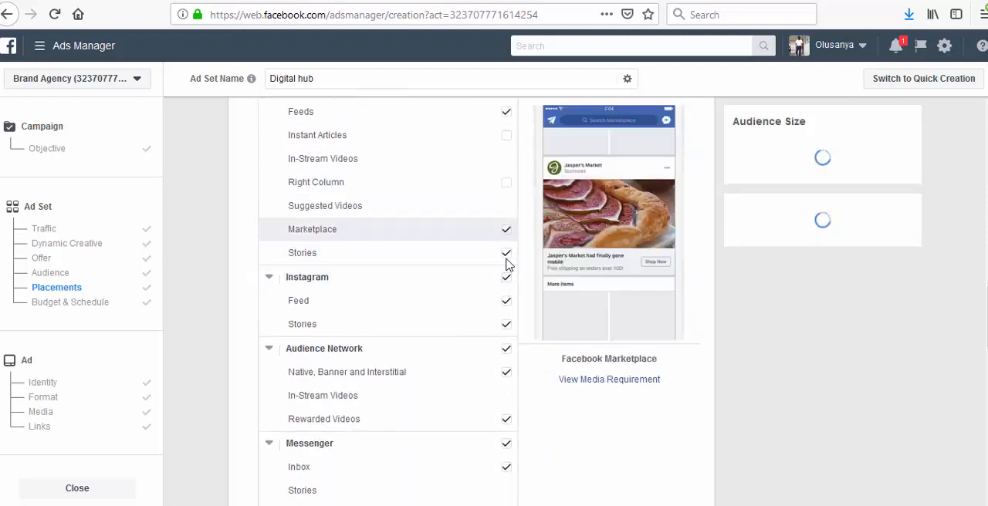
pyautogui.click(507, 255)
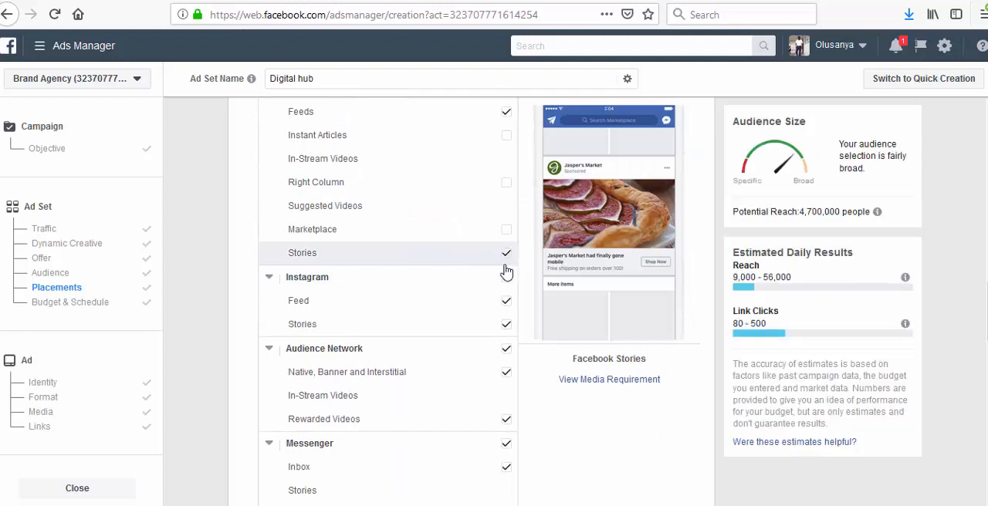
# - Exclude all Instagram, Audience Network and Messenger placements from the ad set
pyautogui.click(506, 278)
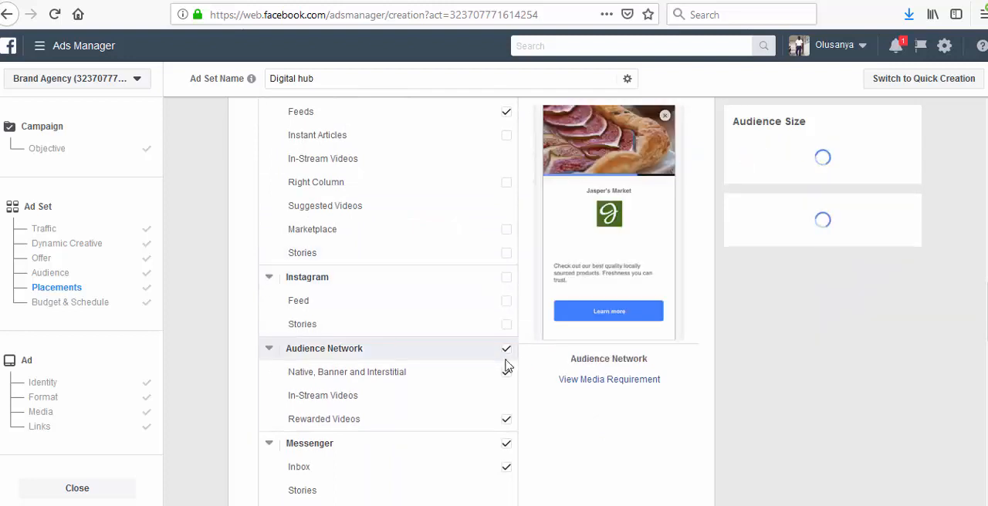
pyautogui.click(506, 349)
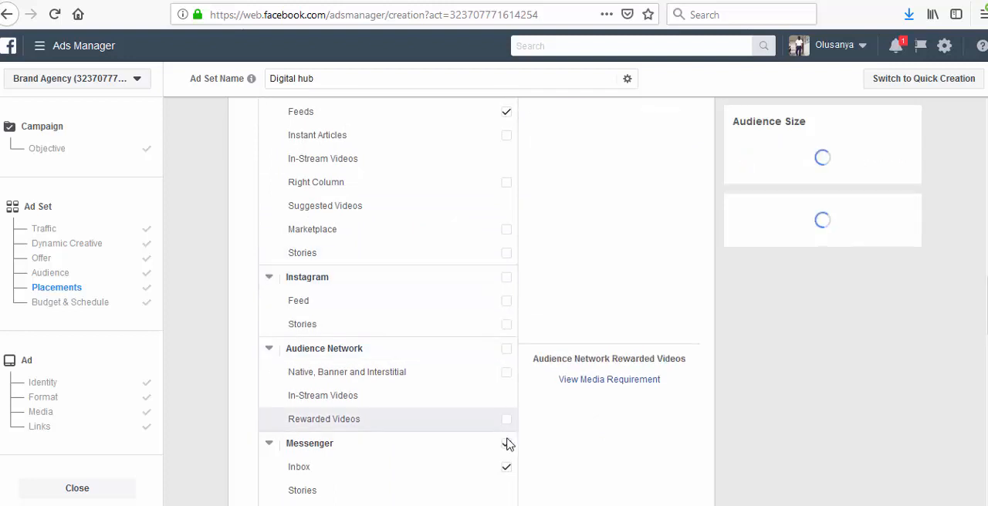
pyautogui.click(507, 444)
pyautogui.scroll(-2, 521, 394)
pyautogui.scroll(6, 520, 344)
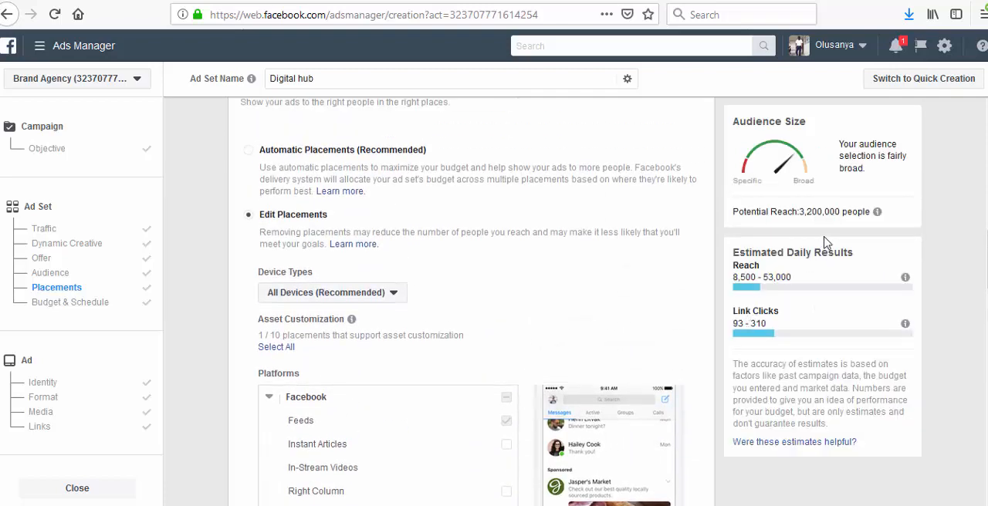
# - Open the saved digitalhub audience for editing at its detailed targeting
pyautogui.scroll(3, 384, 313)
pyautogui.scroll(2, 351, 301)
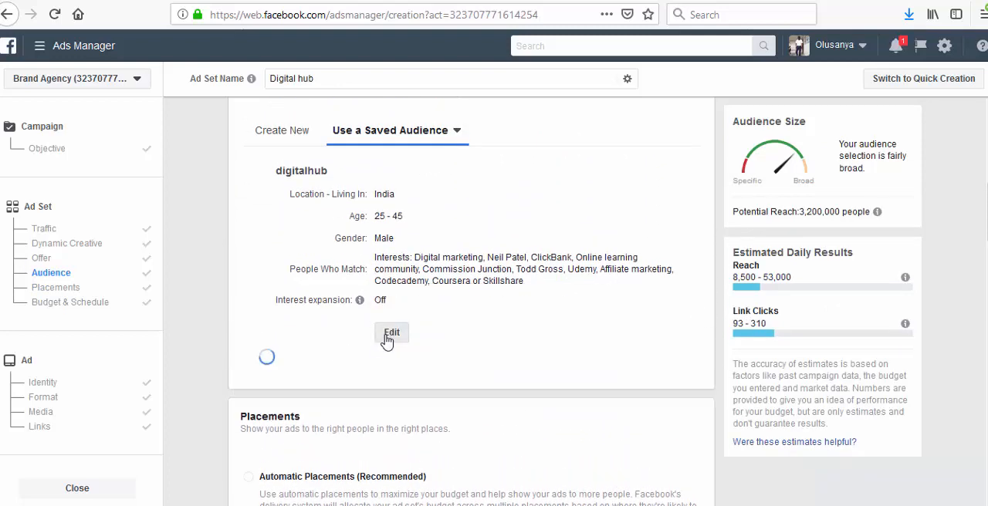
pyautogui.click(384, 342)
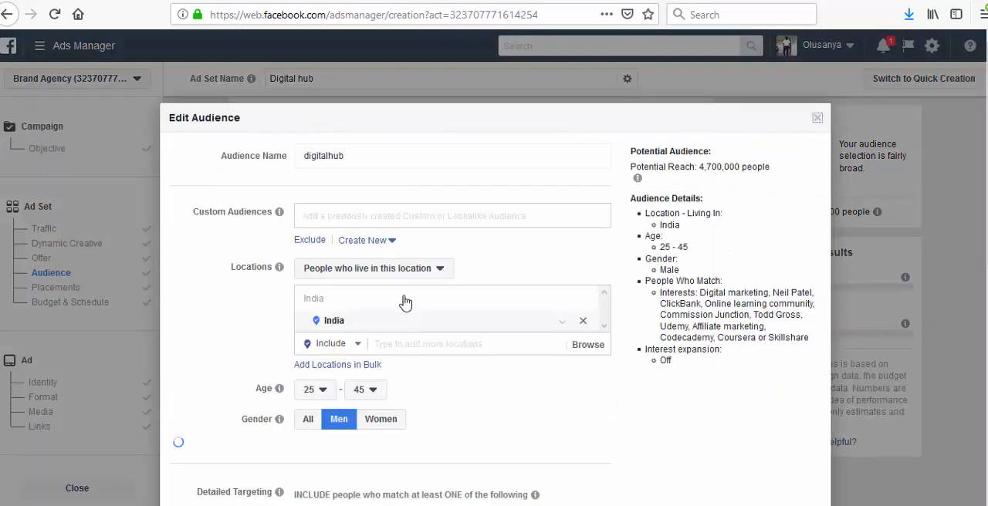
pyautogui.scroll(-2, 390, 313)
pyautogui.scroll(-3, 377, 378)
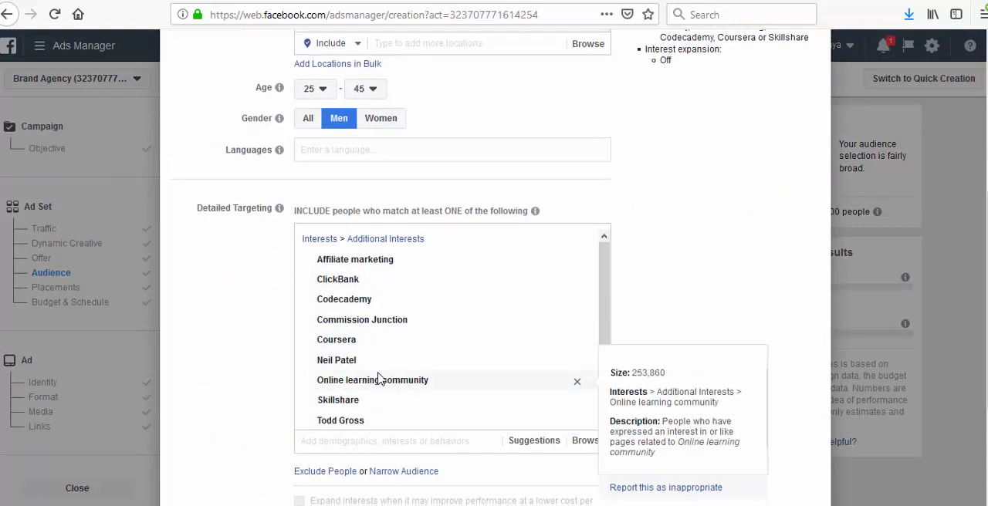
# - Search the detailed targeting for "engaged sho" and add the Engaged Shoppers behavior to the audience
pyautogui.click(366, 445)
pyautogui.write('enggage')
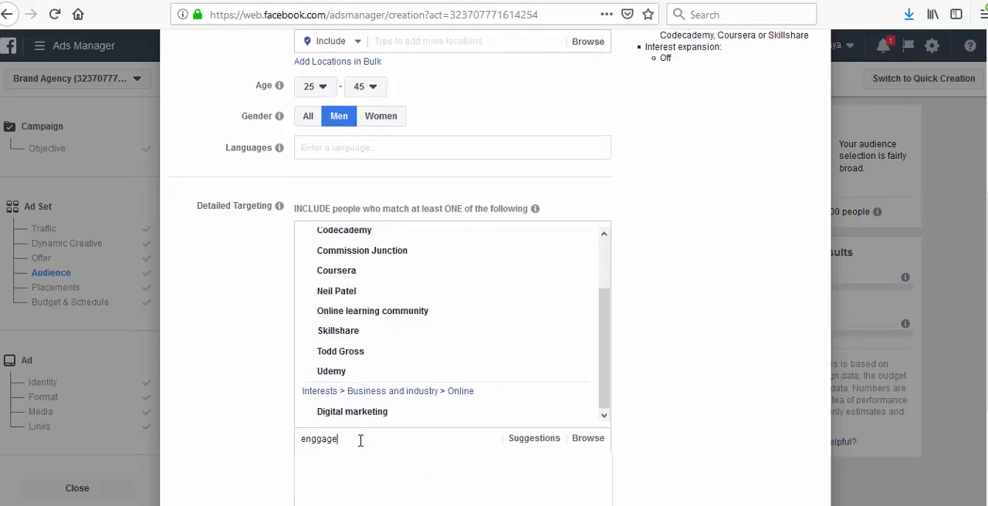
pyautogui.scroll(-2, 361, 441)
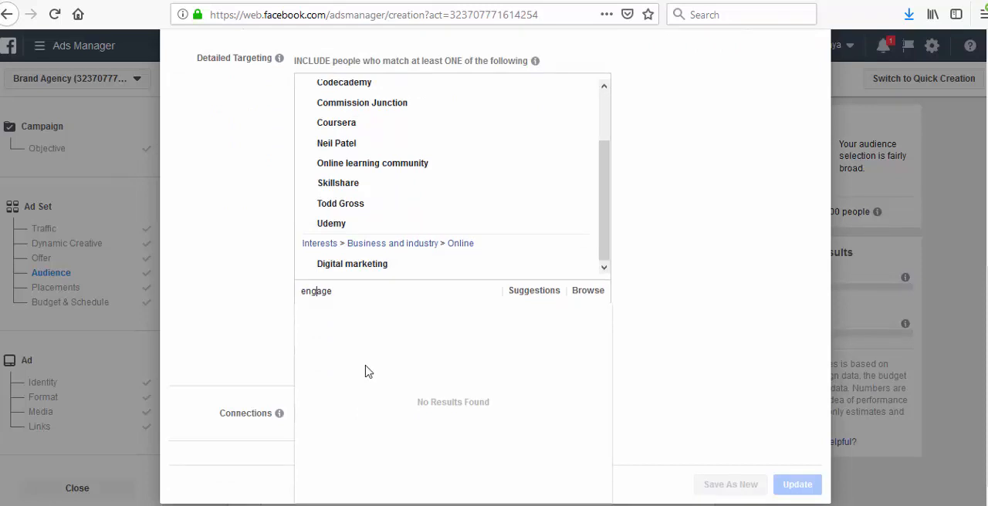
pyautogui.press('Left')
pyautogui.press('Left')
pyautogui.press('Left')
pyautogui.press('BackSpace')
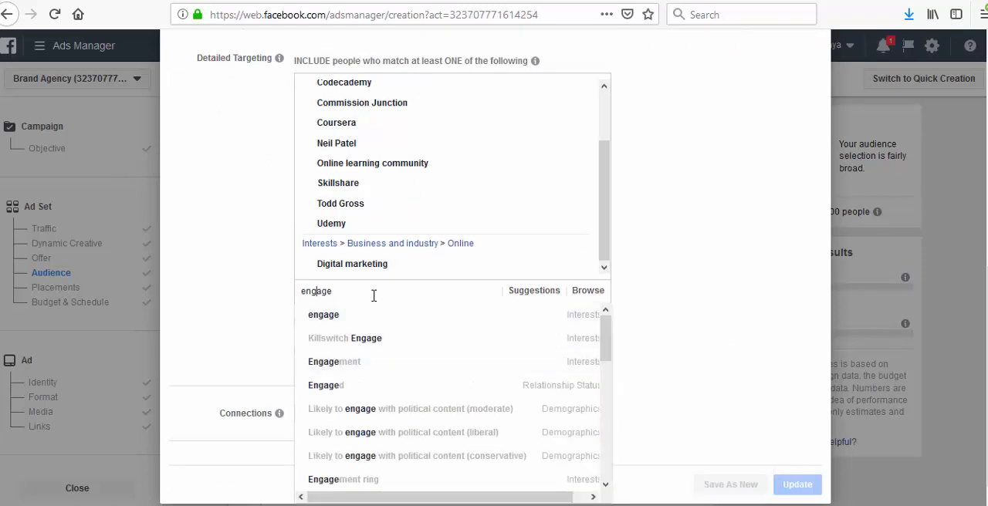
pyautogui.hotkey('ctrl', 'a')
pyautogui.write('d')
pyautogui.press('BackSpace')
pyautogui.write('e')
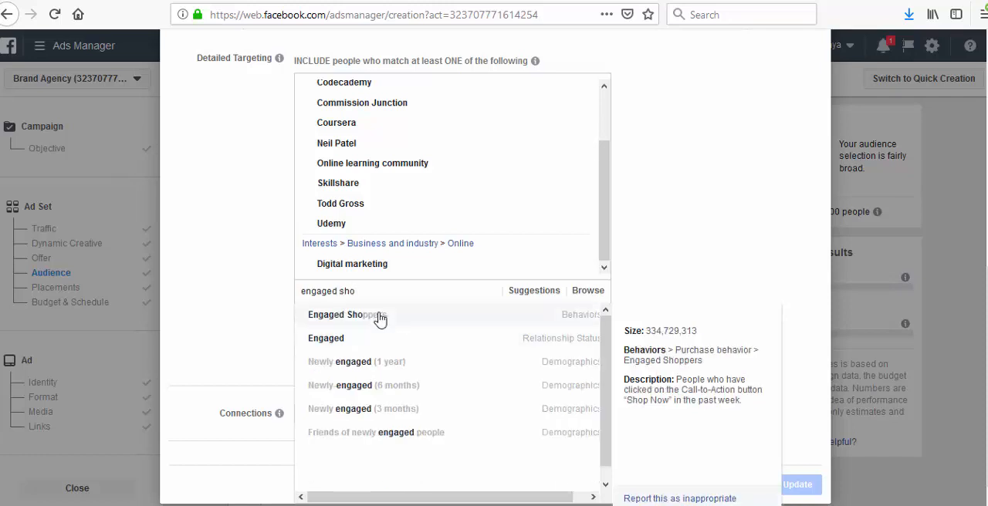
pyautogui.click(379, 319)
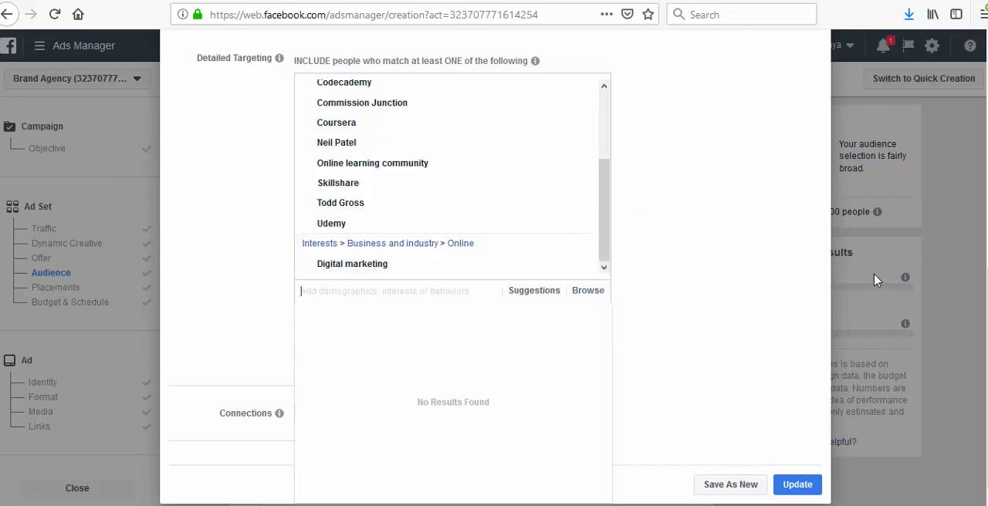
# - Remove the Engaged Shoppers behavior from the detailed targeting and review the audience details and remaining interests
pyautogui.scroll(3, 563, 239)
pyautogui.scroll(5, 542, 197)
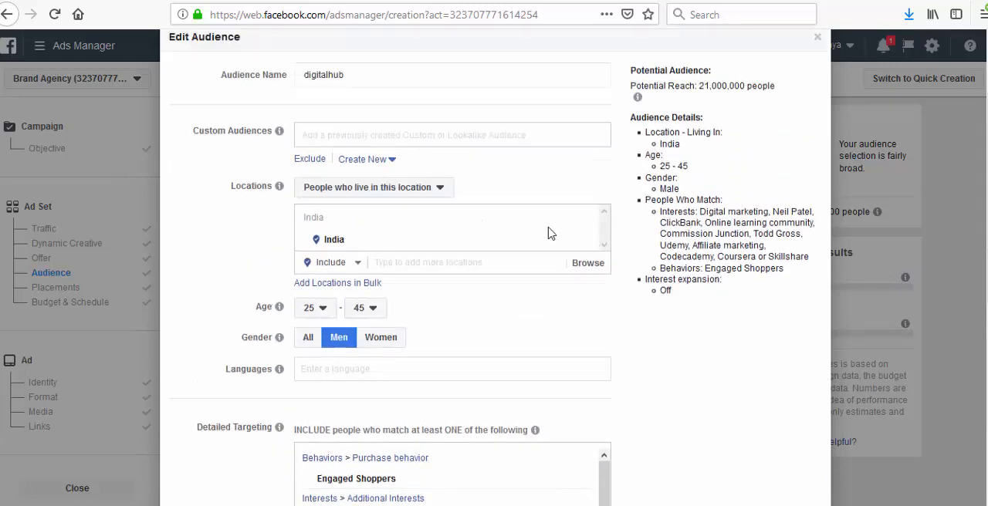
pyautogui.scroll(-3, 549, 226)
pyautogui.scroll(3, 550, 232)
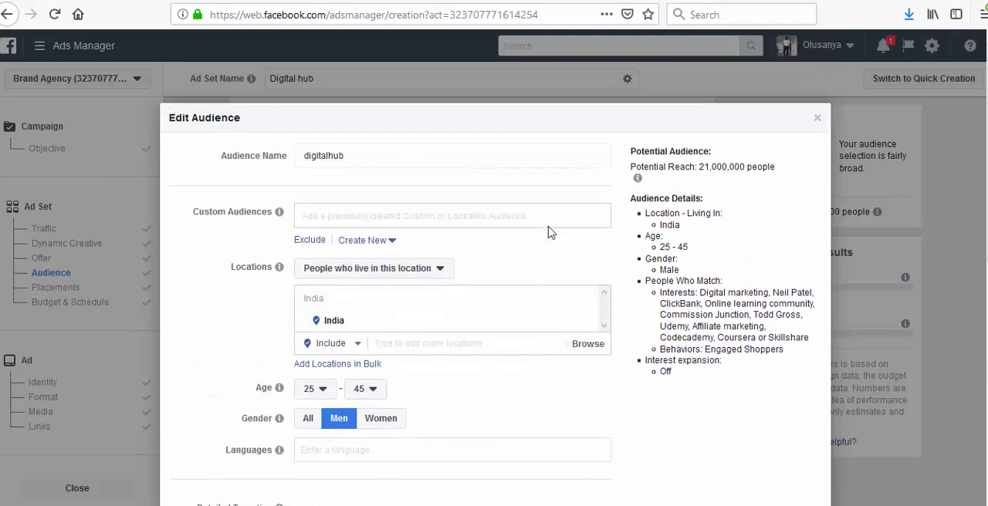
pyautogui.scroll(-3, 549, 225)
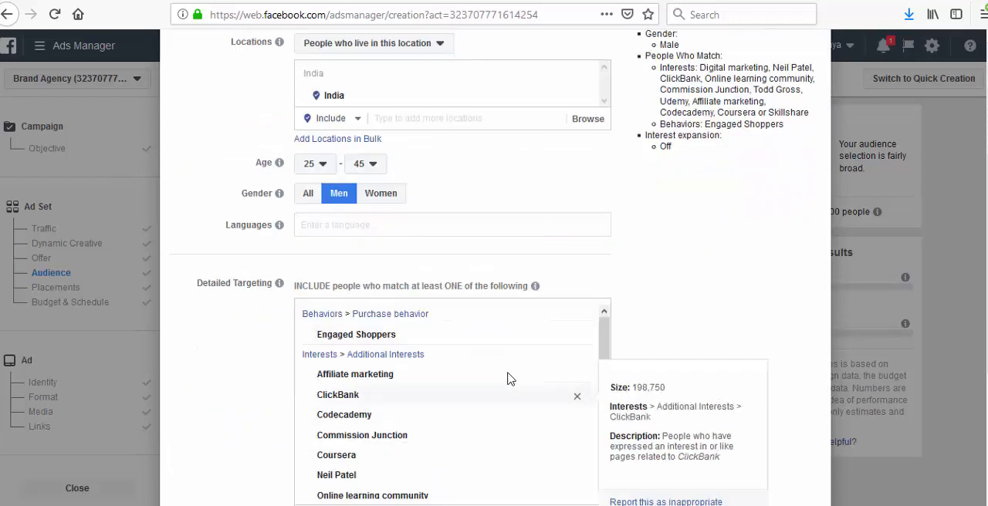
pyautogui.click(577, 340)
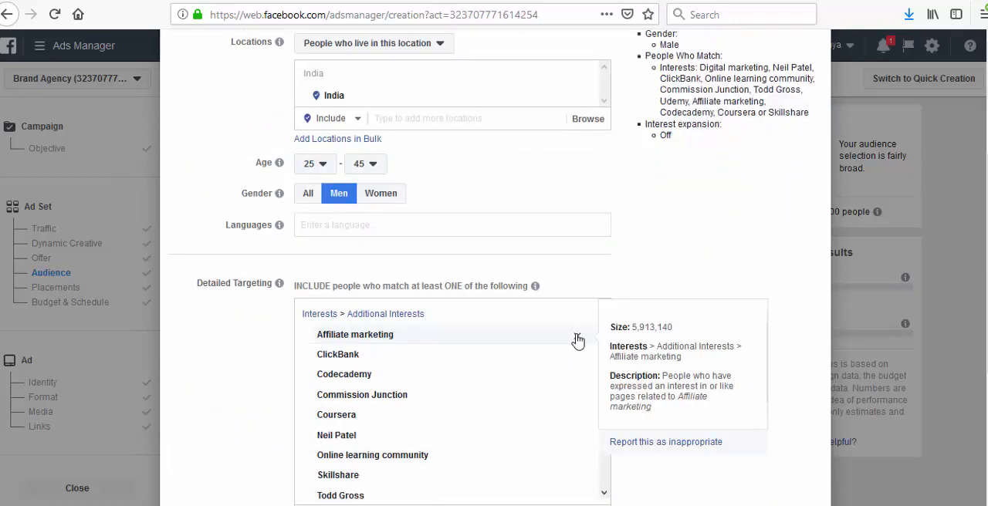
pyautogui.scroll(2, 691, 216)
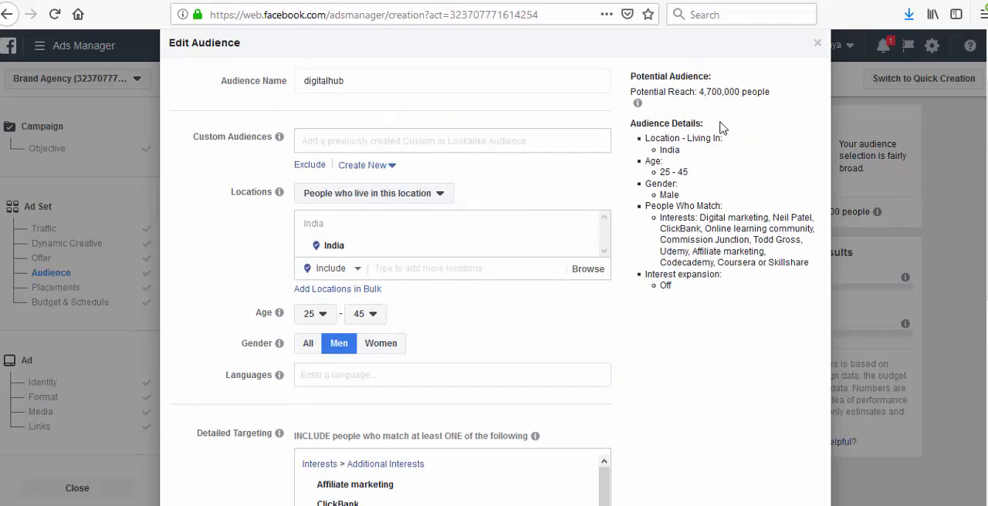
pyautogui.scroll(-5, 510, 450)
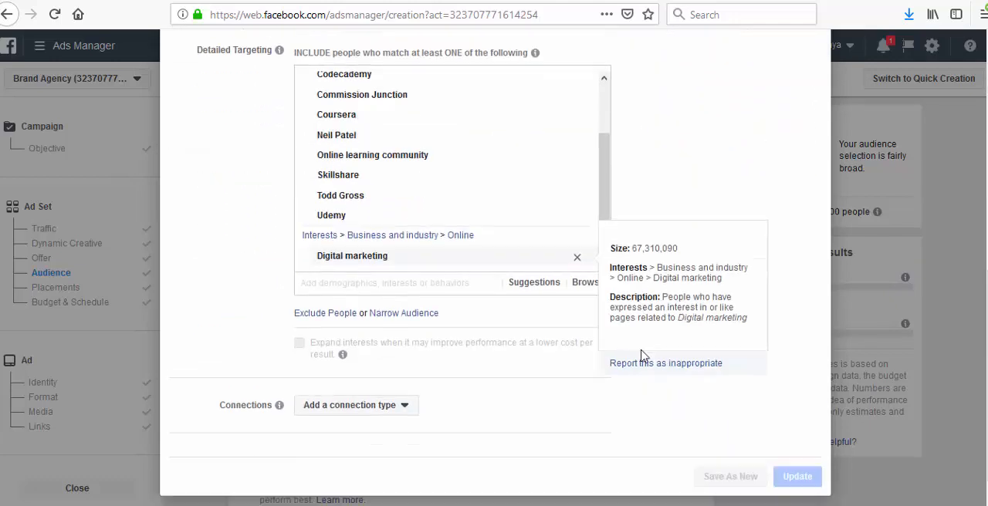
pyautogui.scroll(3, 582, 302)
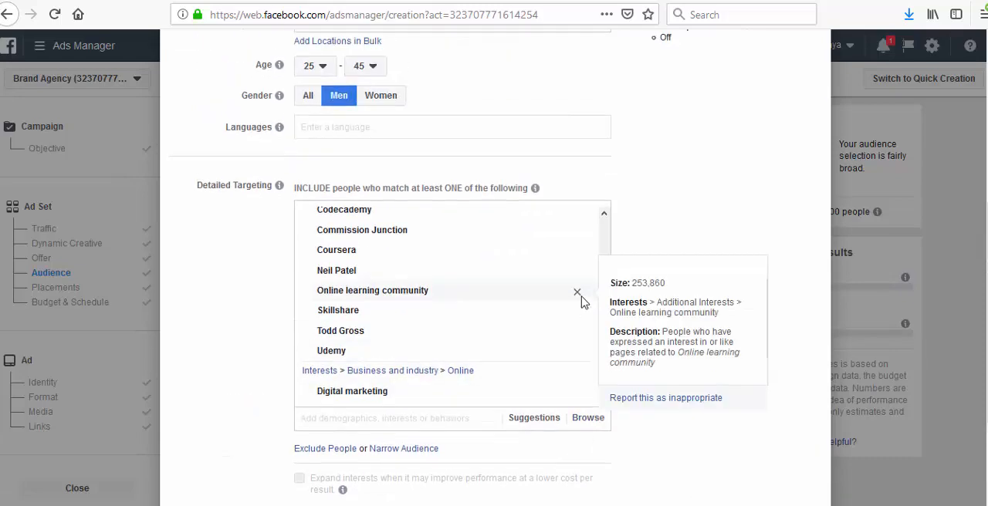
pyautogui.scroll(3, 739, 186)
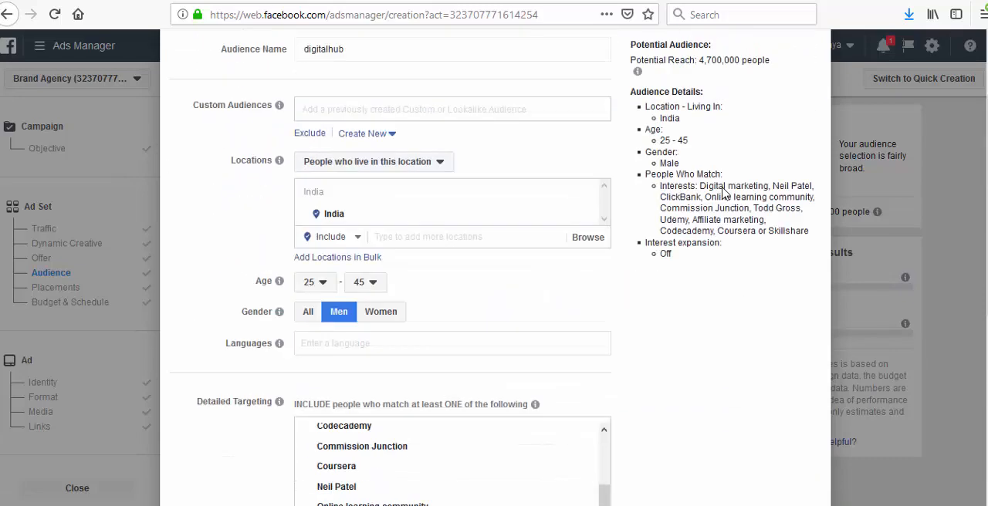
pyautogui.scroll(-6, 645, 269)
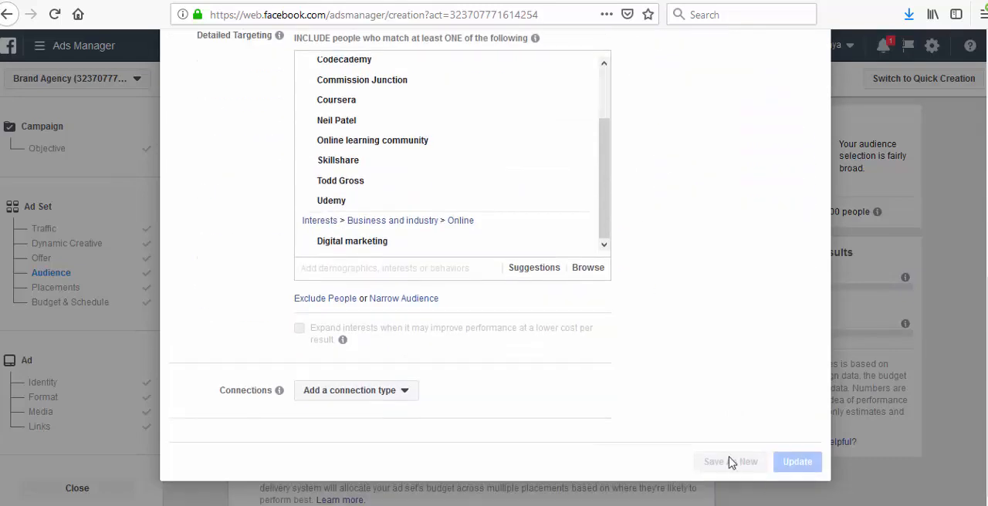
# - Close the digitalhub audience editor without saving any changes
pyautogui.scroll(5, 704, 407)
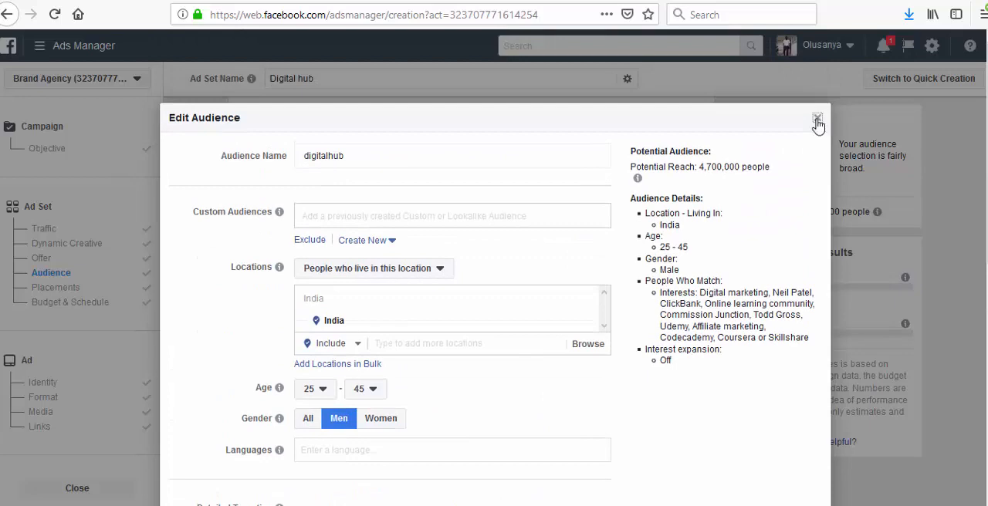
pyautogui.click(817, 120)
# - Examine the device type choices available under the ad set's edited placements
pyautogui.scroll(-3, 432, 382)
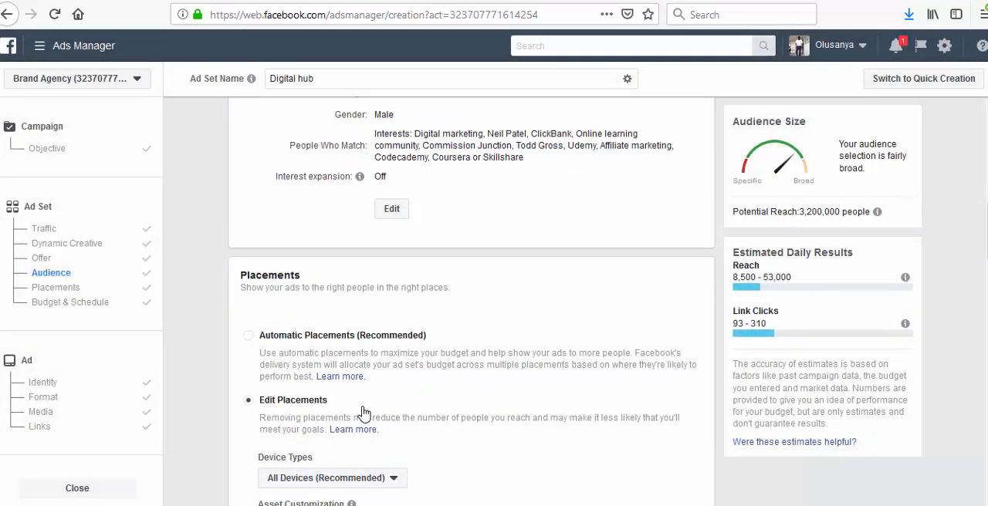
pyautogui.scroll(-2, 364, 299)
pyautogui.scroll(-1, 378, 298)
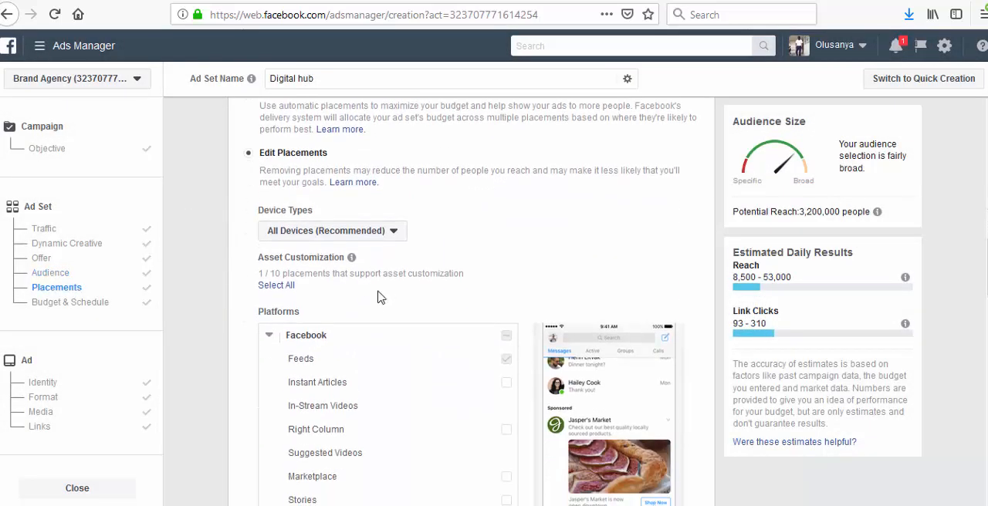
pyautogui.click(394, 236)
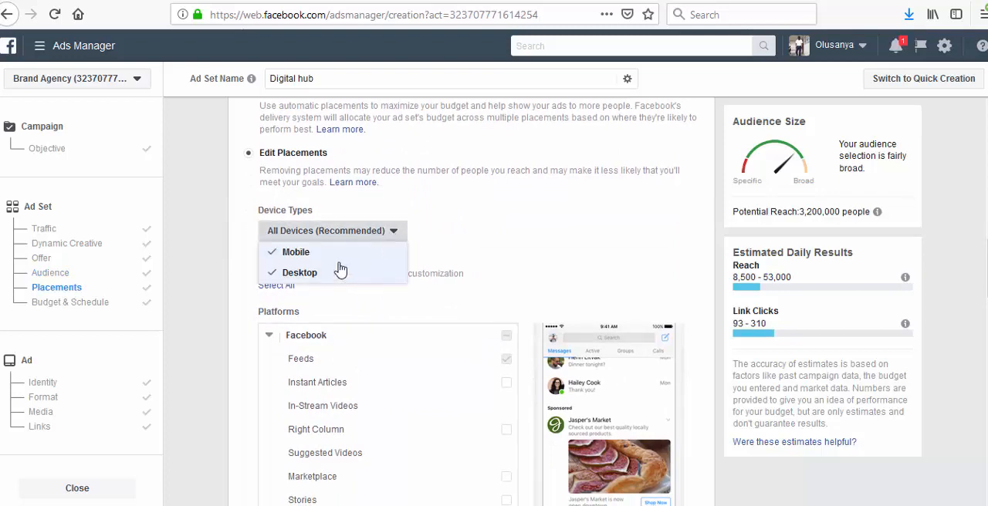
# - Switch to the SimilarWeb report for cj.com and examine its traffic by countries and desktop traffic sources
pyautogui.click(405, 0)
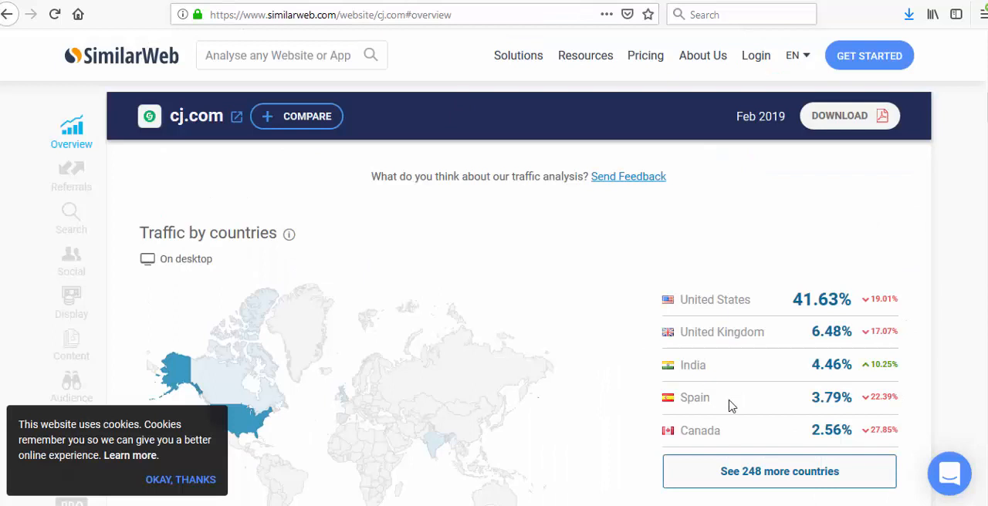
pyautogui.scroll(-8, 727, 403)
pyautogui.scroll(3, 728, 403)
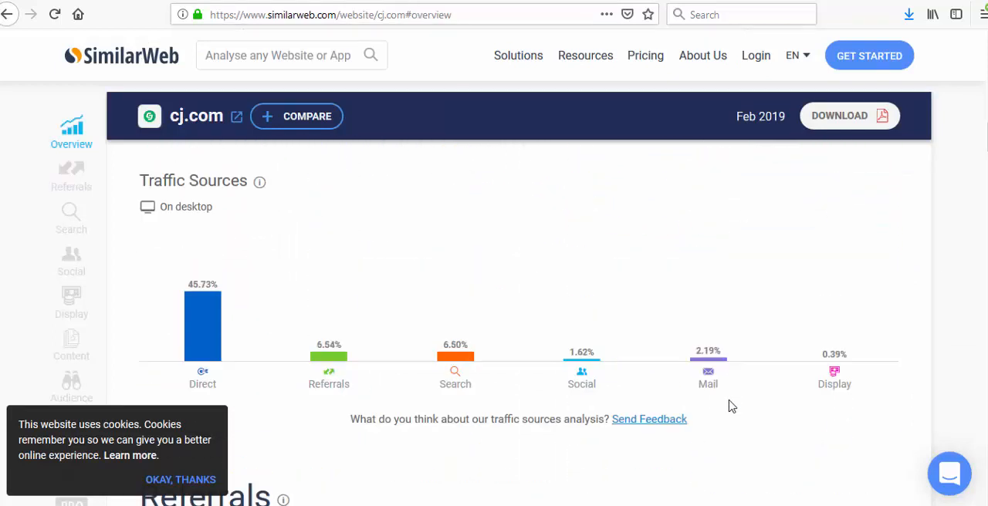
pyautogui.scroll(-1, 728, 402)
pyautogui.scroll(2, 429, 404)
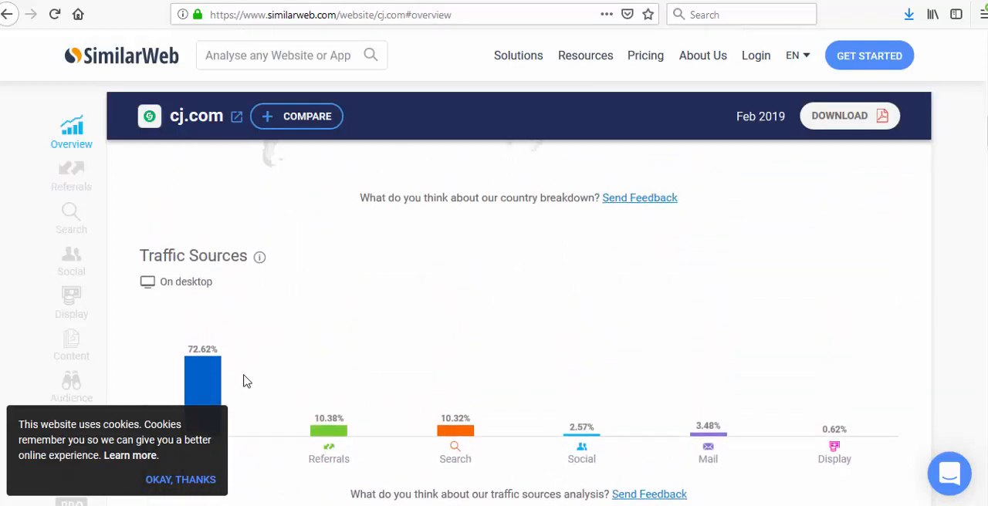
pyautogui.scroll(-1, 247, 376)
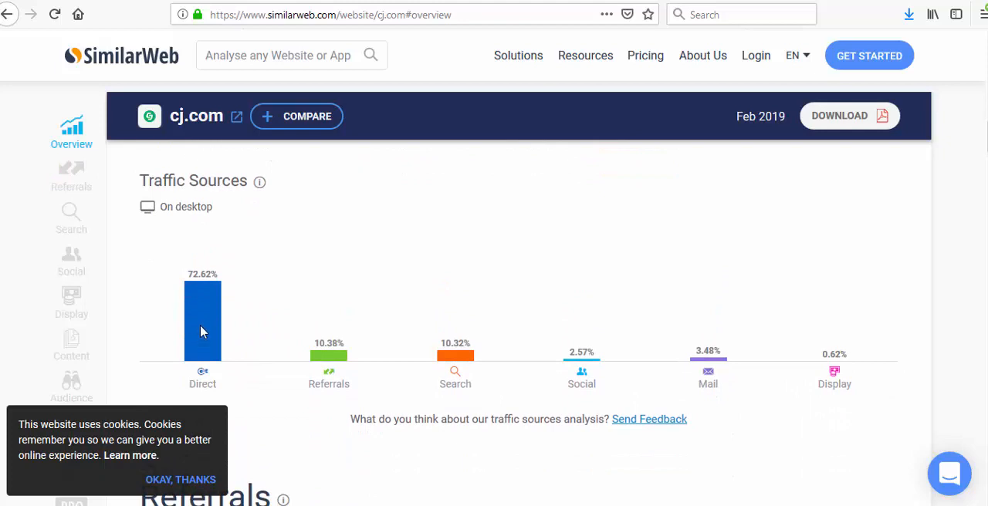
pyautogui.scroll(-1, 485, 400)
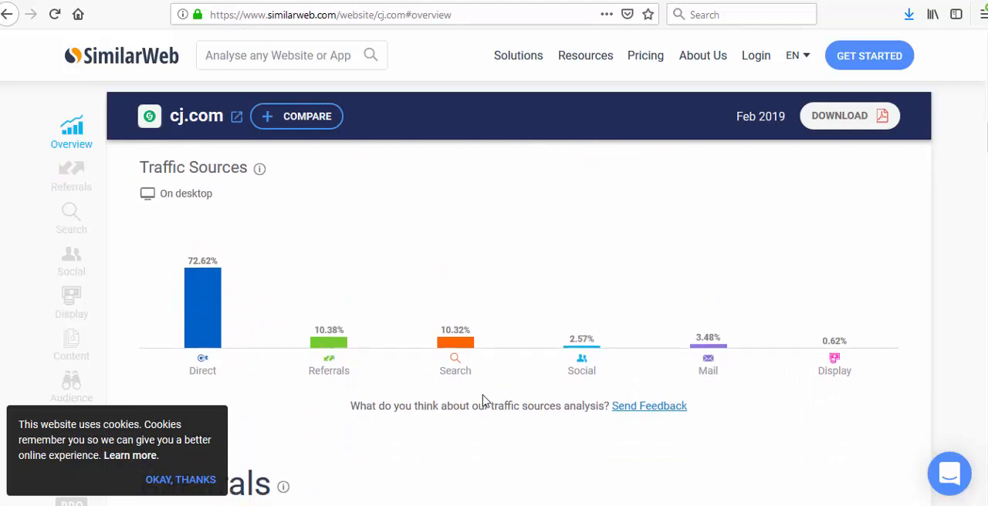
pyautogui.scroll(-3, 725, 328)
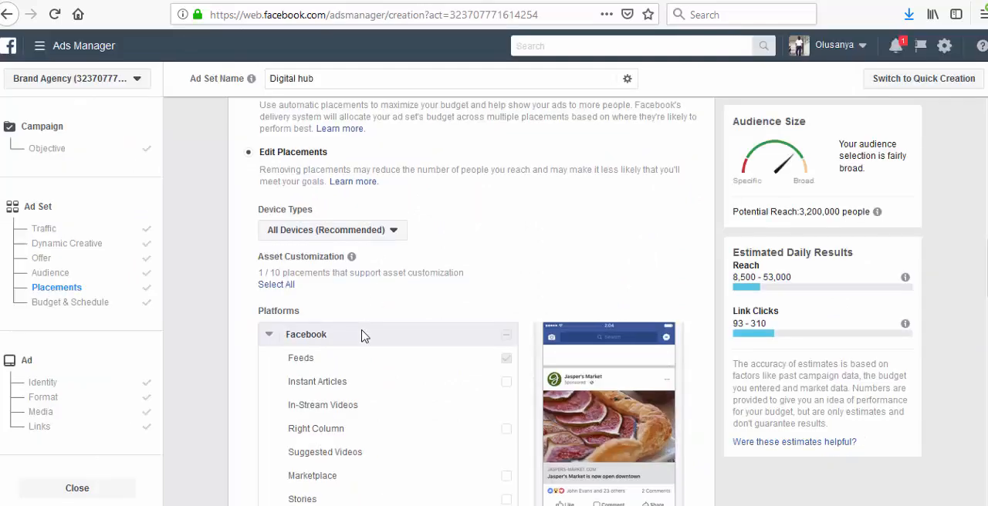
# - Set the ad set's daily budget to ₦1,000
pyautogui.scroll(-6, 364, 334)
pyautogui.scroll(-3, 364, 334)
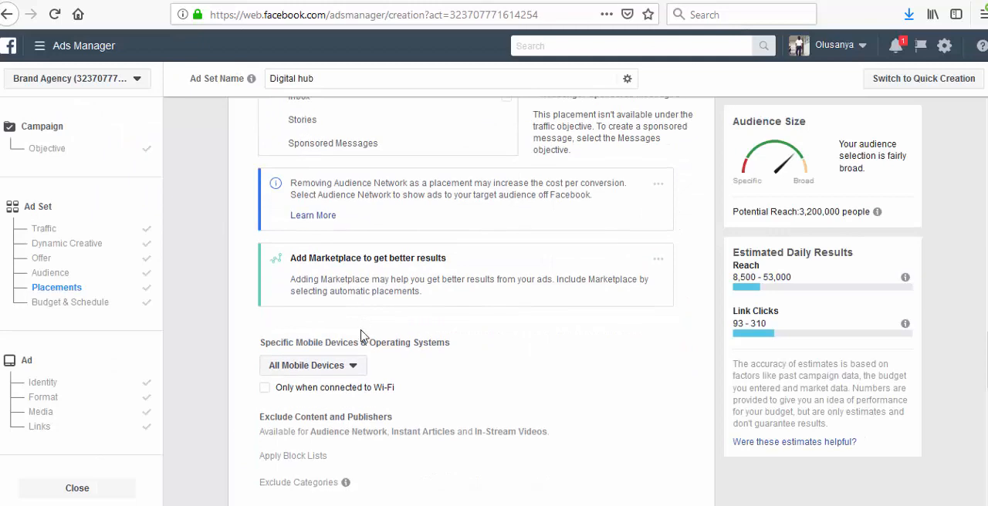
pyautogui.scroll(-4, 360, 334)
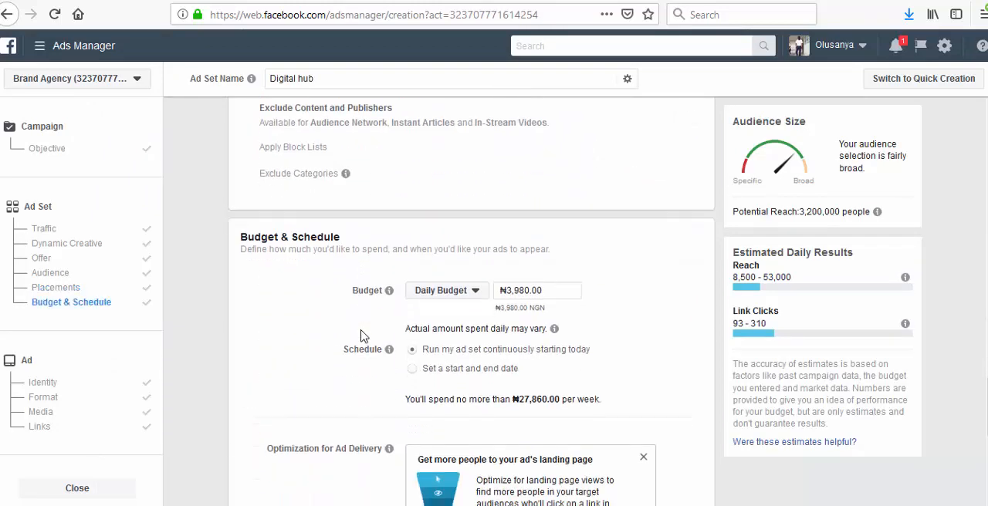
pyautogui.click(564, 291)
pyautogui.moveTo(565, 291); pyautogui.dragTo(498, 300)
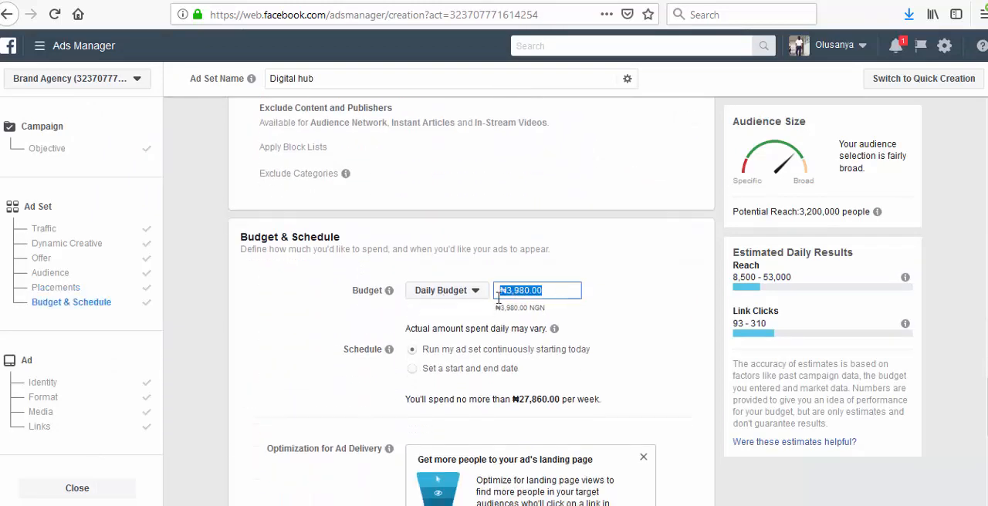
pyautogui.write('1000')
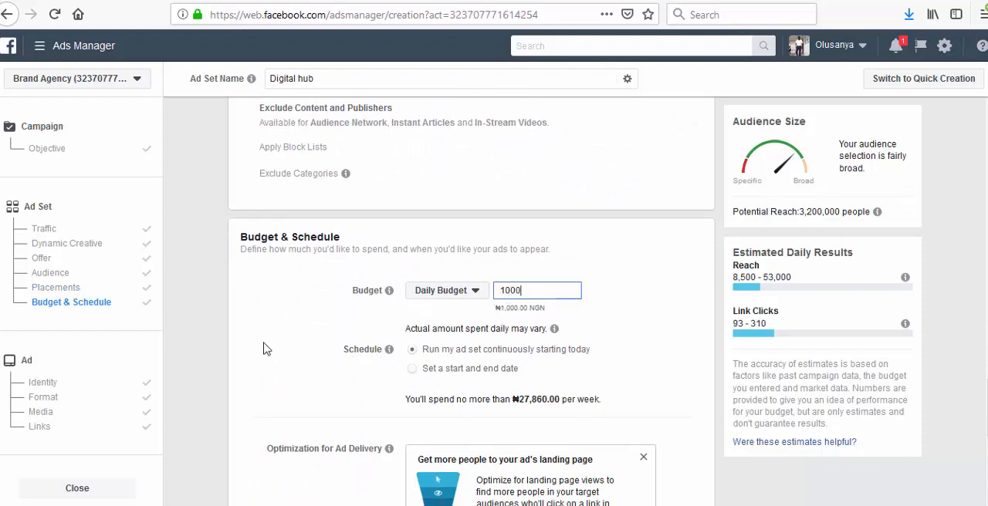
pyautogui.click(316, 347)
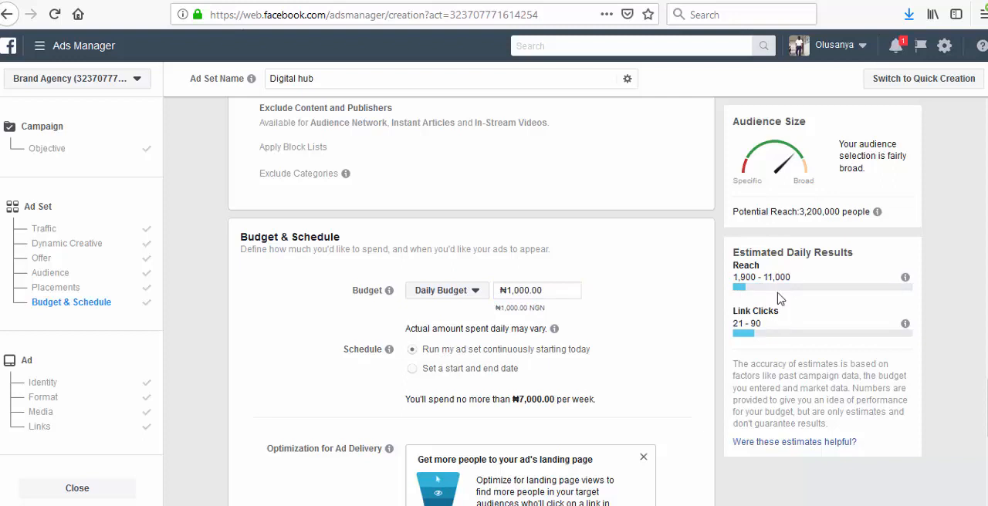
# - Schedule the ad set with a start and end date, keeping the Mar 8, 2019 start and ending on Mar 11, 2019
pyautogui.scroll(-3, 584, 351)
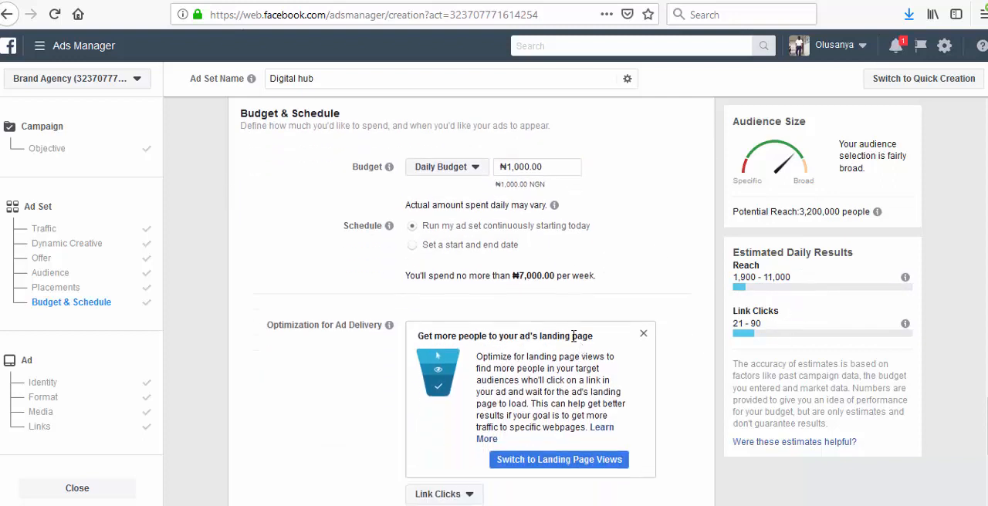
pyautogui.click(472, 246)
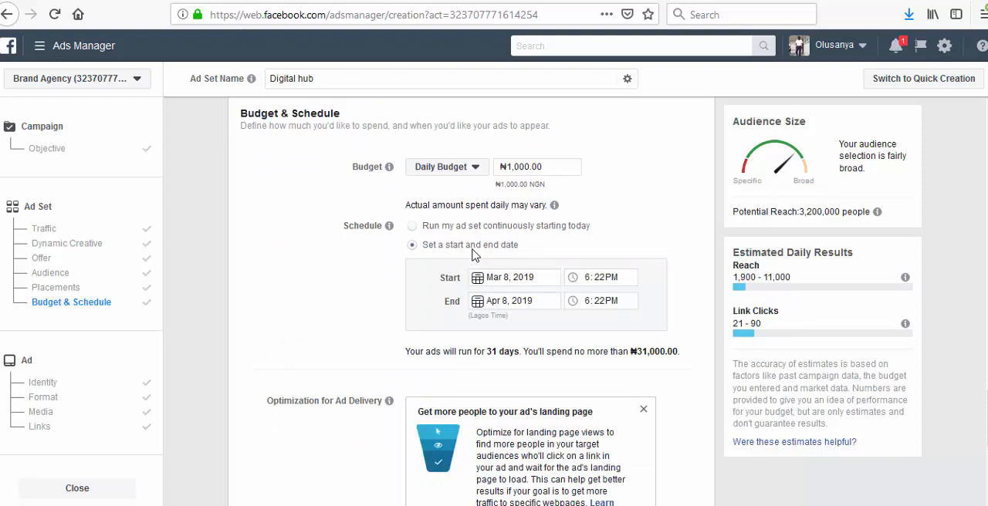
pyautogui.click(505, 281)
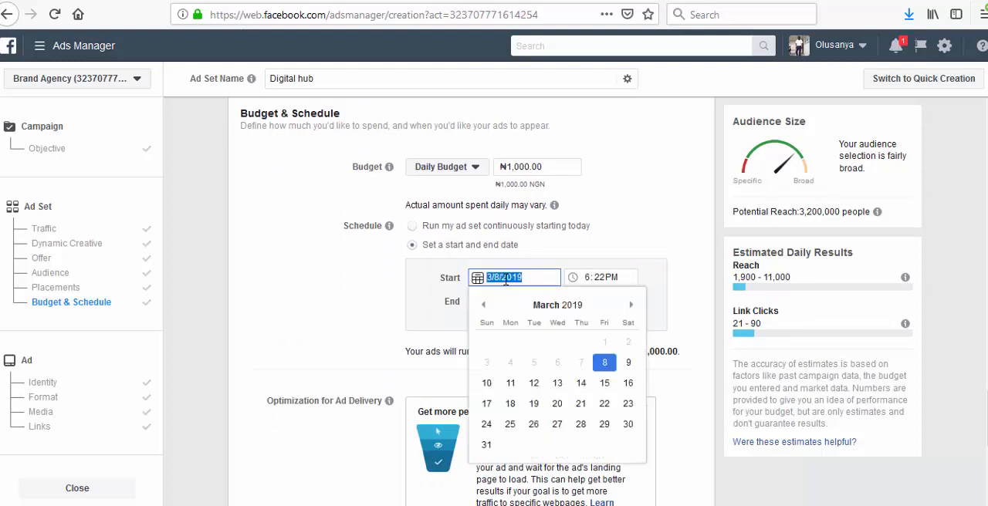
pyautogui.click(312, 294)
pyautogui.click(529, 301)
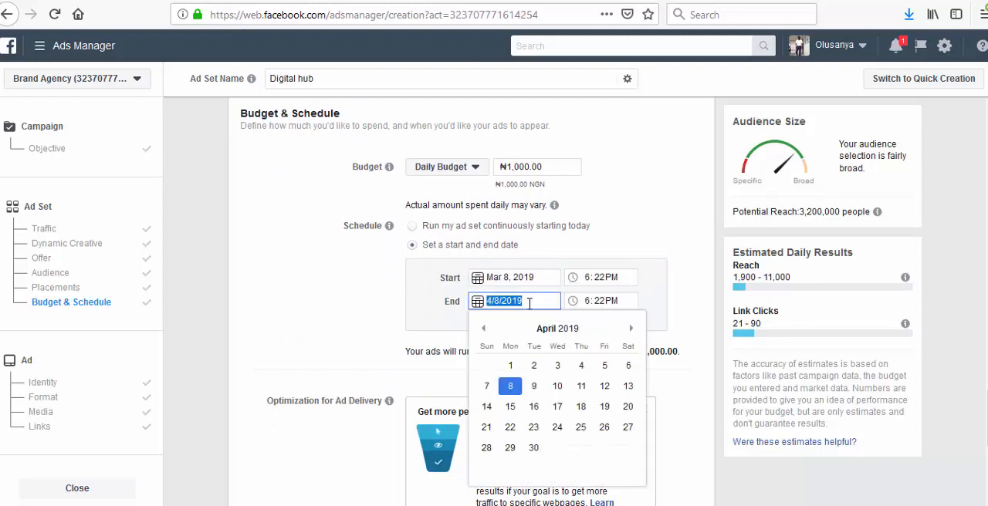
pyautogui.click(484, 330)
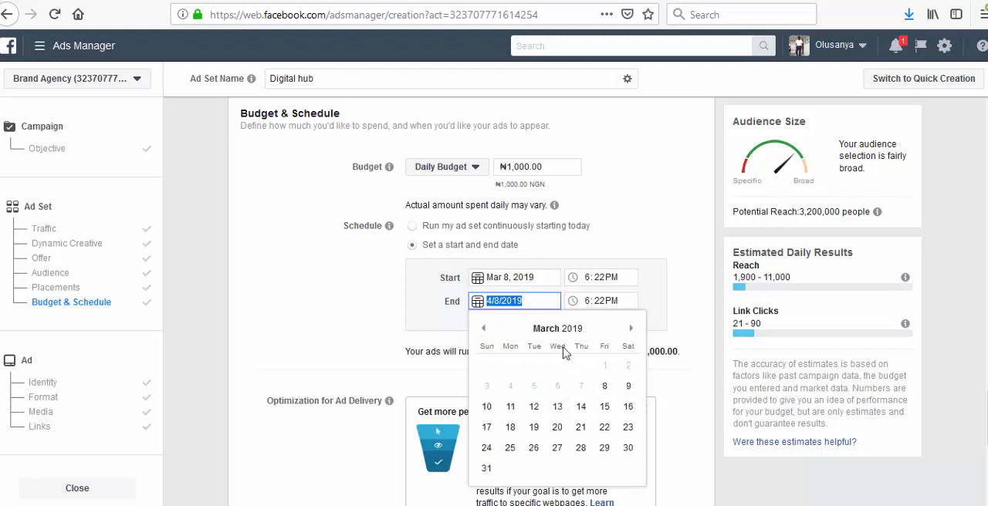
pyautogui.click(514, 412)
pyautogui.click(367, 341)
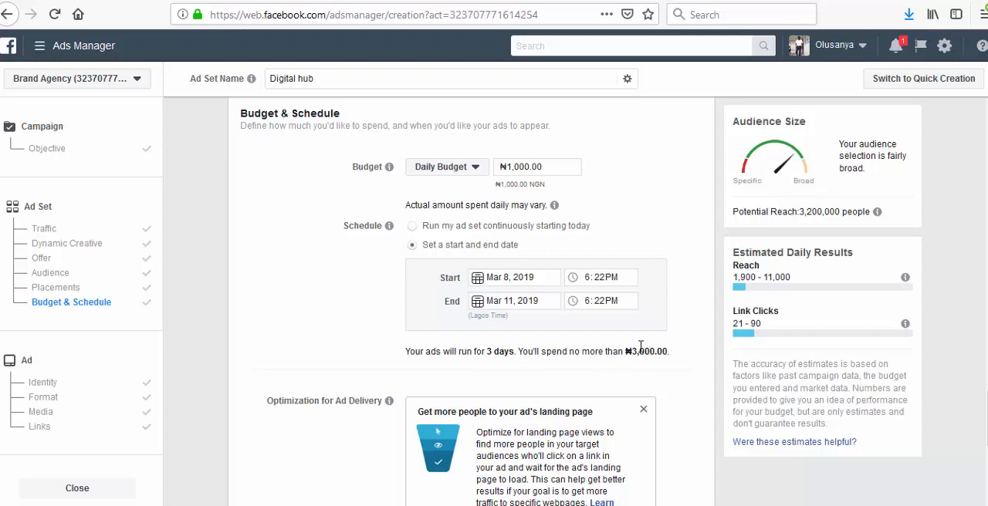
# - Dismiss the landing page views suggestion under Optimization for Ad Delivery, keeping Link Clicks
pyautogui.scroll(-4, 459, 324)
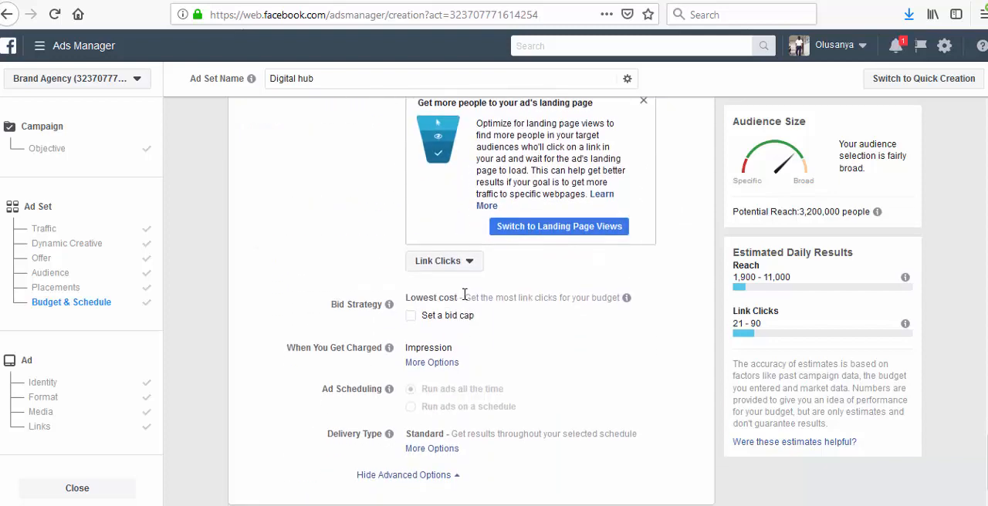
pyautogui.scroll(2, 474, 301)
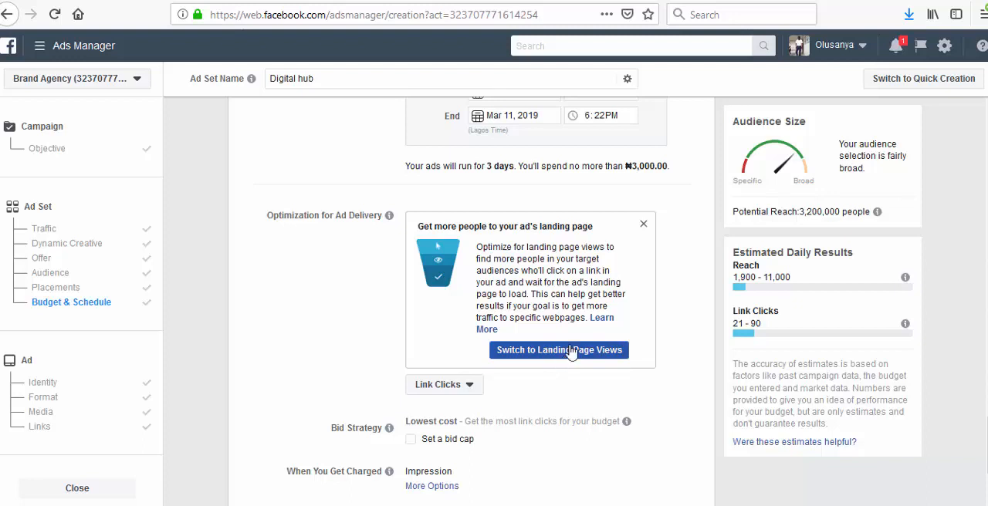
pyautogui.click(643, 225)
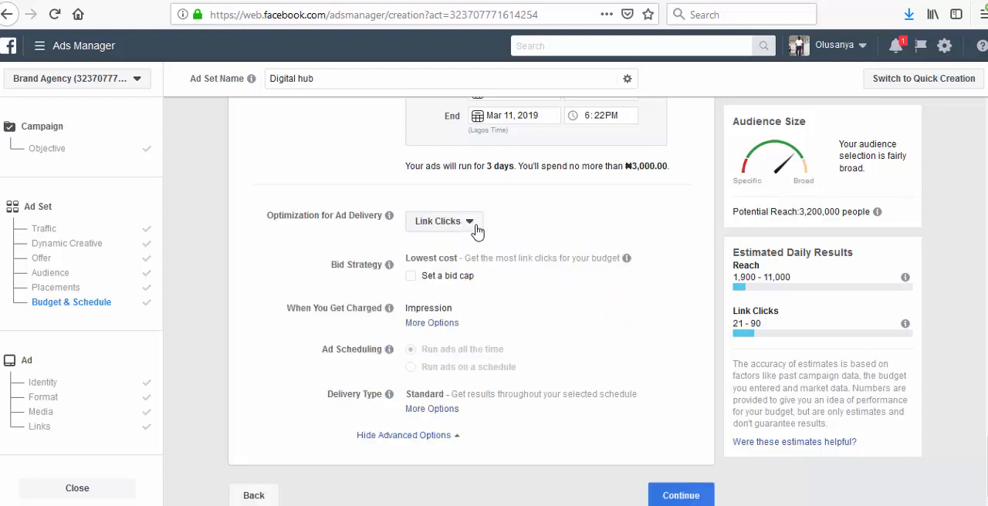
# - Review the ad set's budget and schedule settings and continue to the ad creation stage
pyautogui.scroll(4, 482, 259)
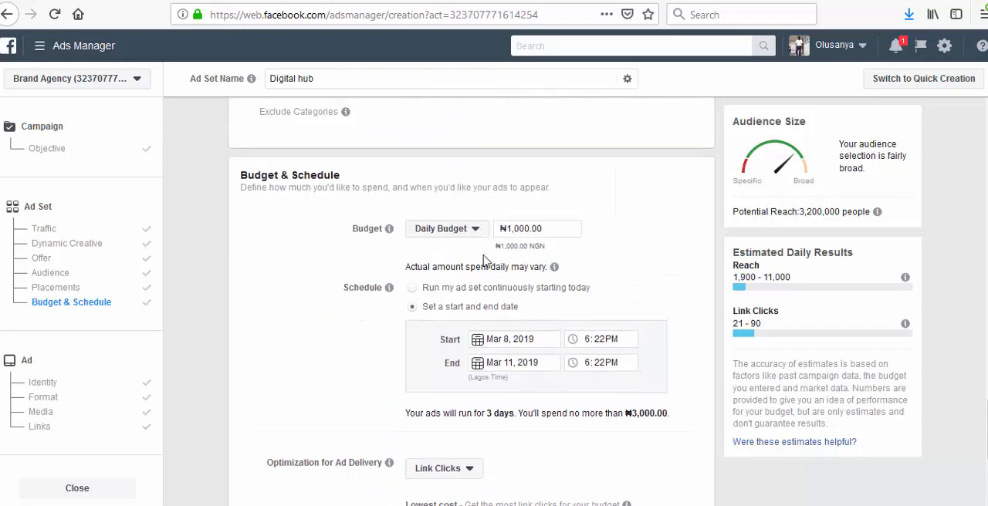
pyautogui.scroll(3, 483, 260)
pyautogui.scroll(-6, 483, 260)
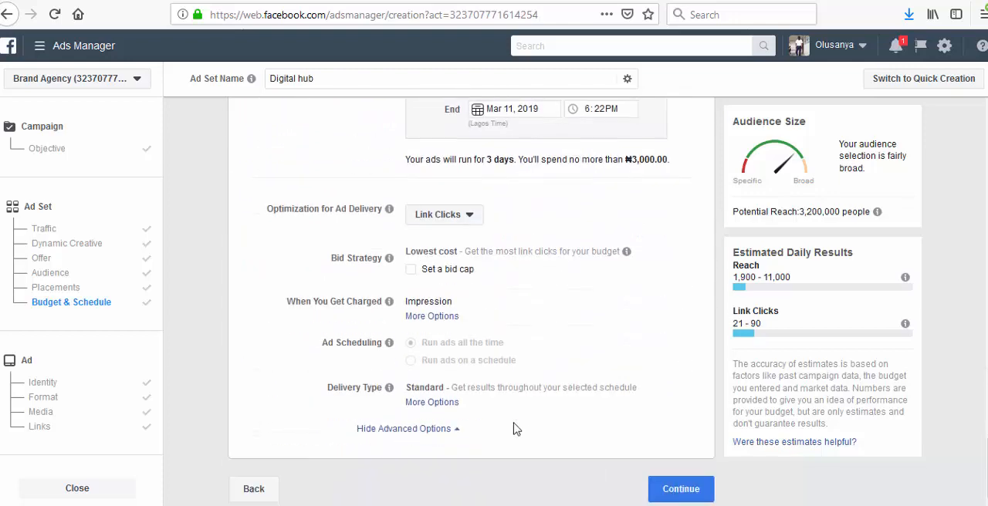
pyautogui.click(655, 486)
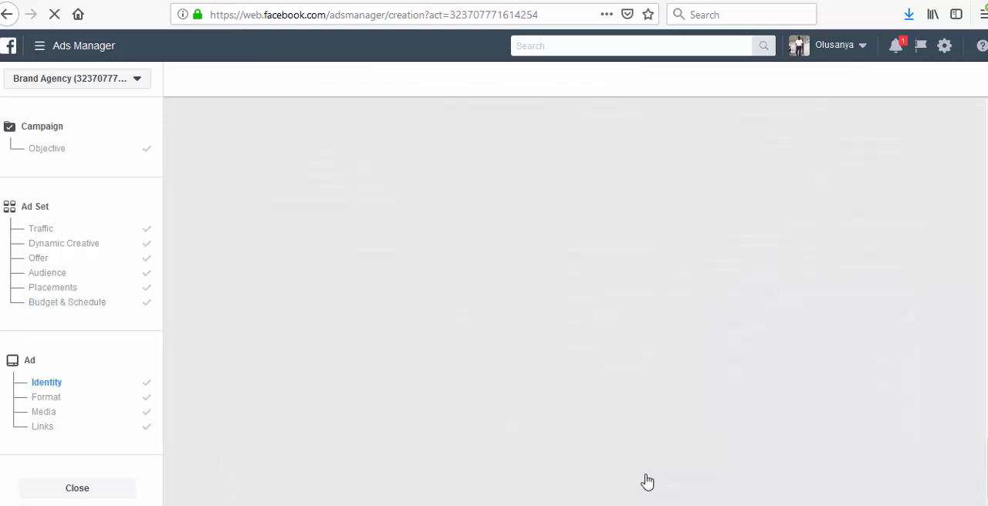
# - Search the Facebook Pages for "dig" and choose Digital Solutions Hub as the ad's identity
pyautogui.scroll(-5, 544, 283)
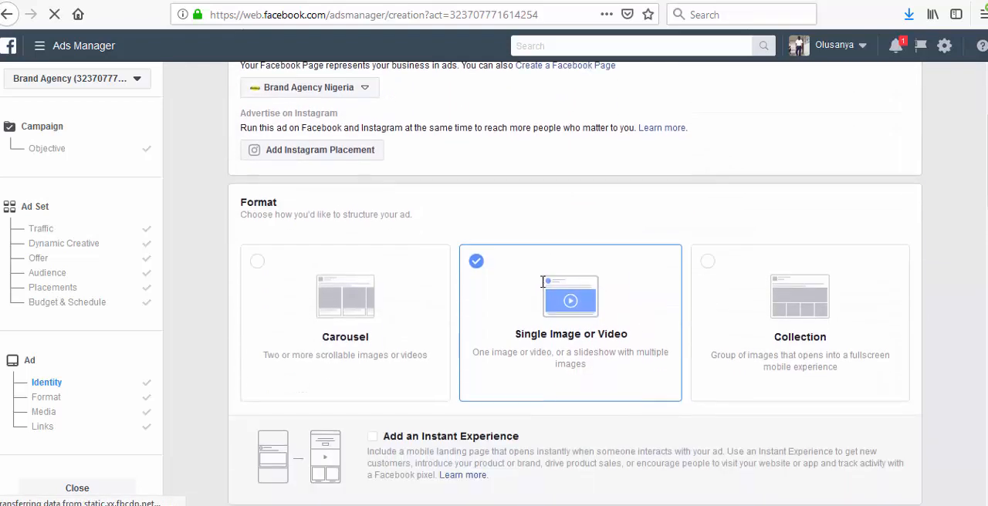
pyautogui.scroll(3, 534, 280)
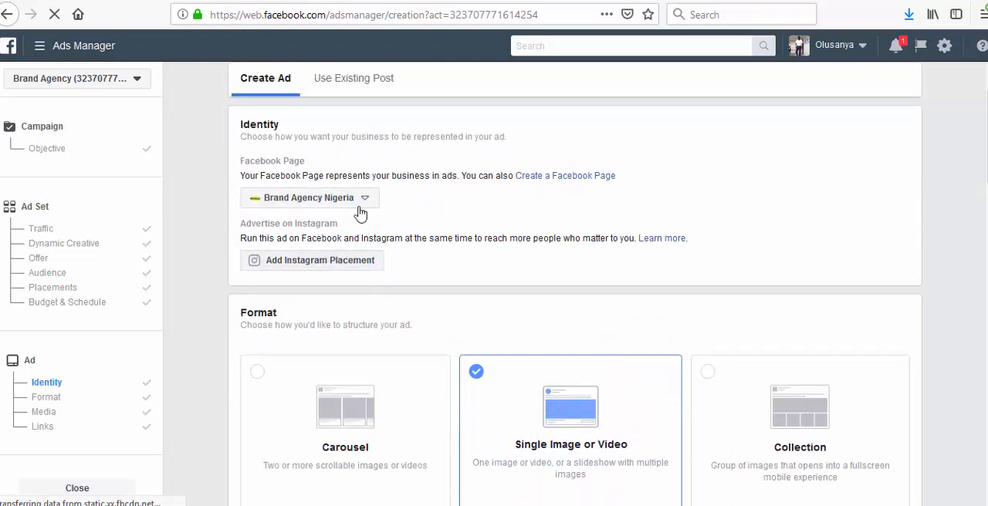
pyautogui.click(366, 200)
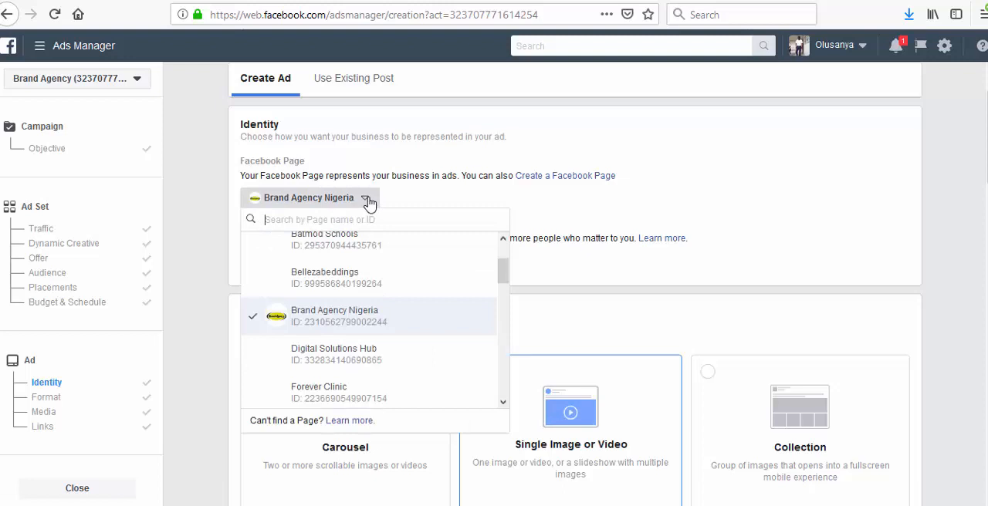
pyautogui.click(368, 220)
pyautogui.write('dig')
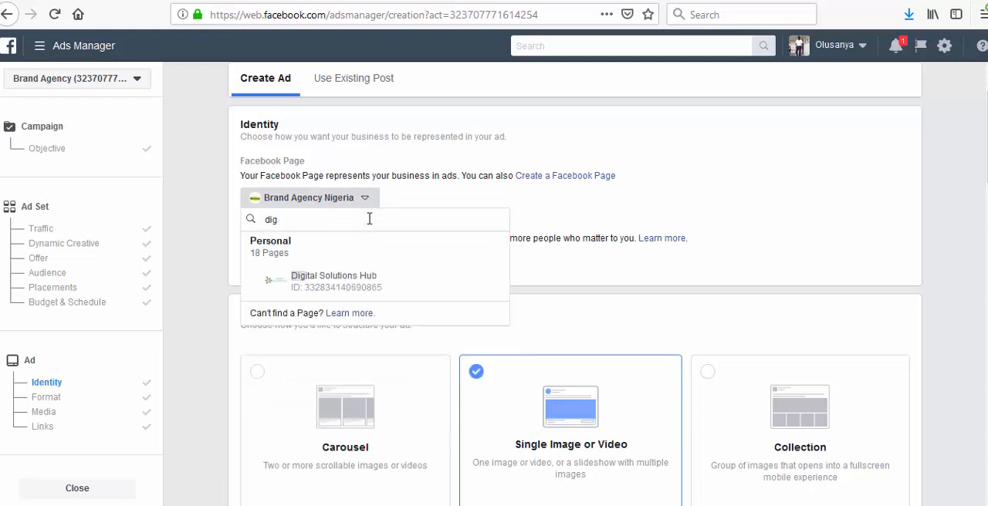
pyautogui.click(364, 281)
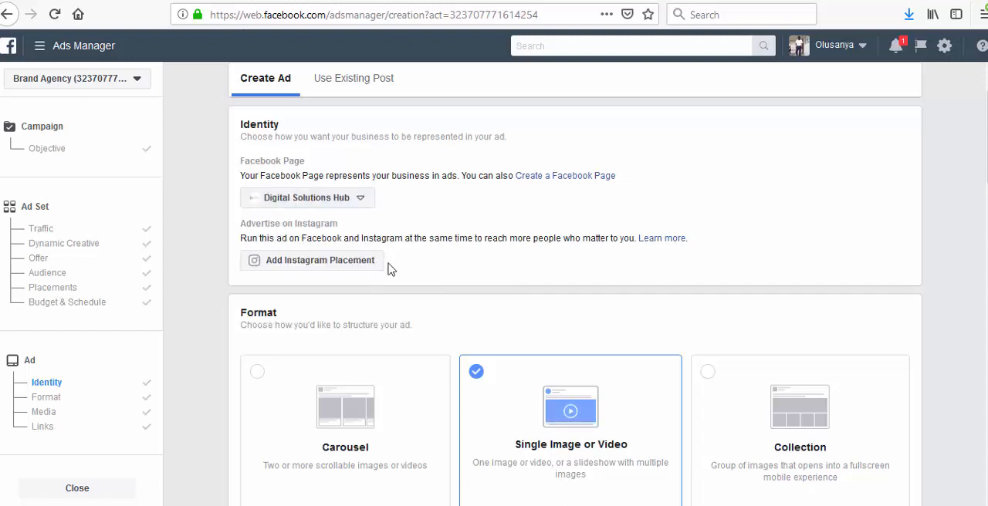
# - Review the ad's format, Instant Experience and media options
pyautogui.scroll(-5, 382, 275)
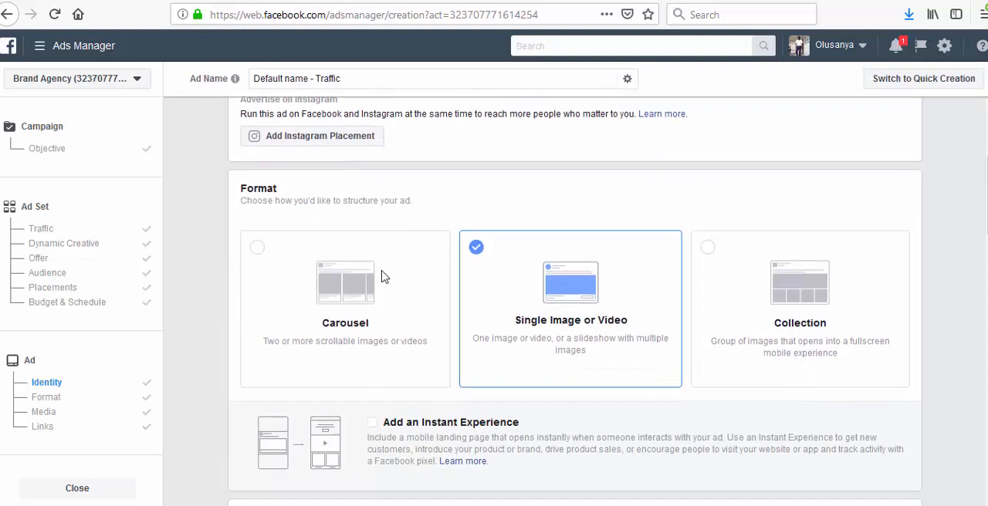
pyautogui.scroll(-7, 382, 276)
pyautogui.scroll(9, 380, 276)
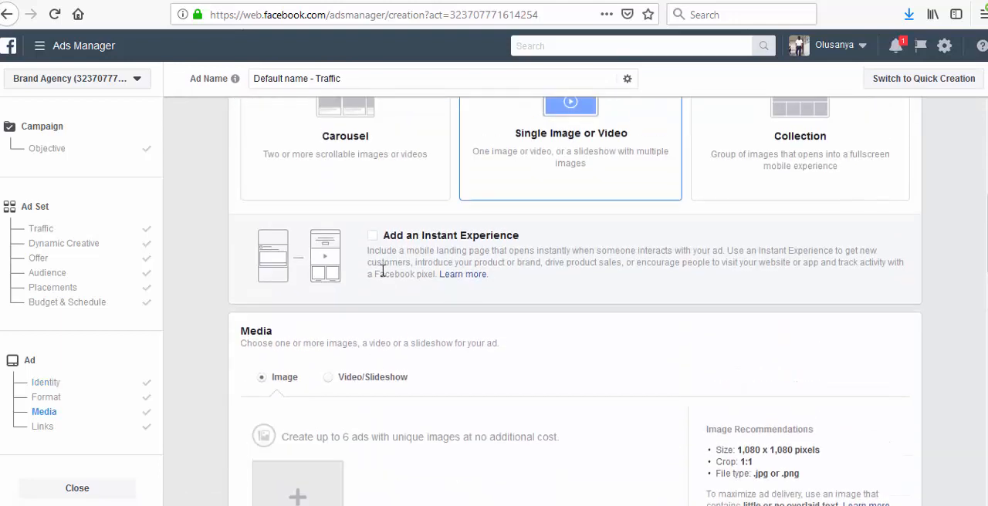
pyautogui.scroll(4, 382, 271)
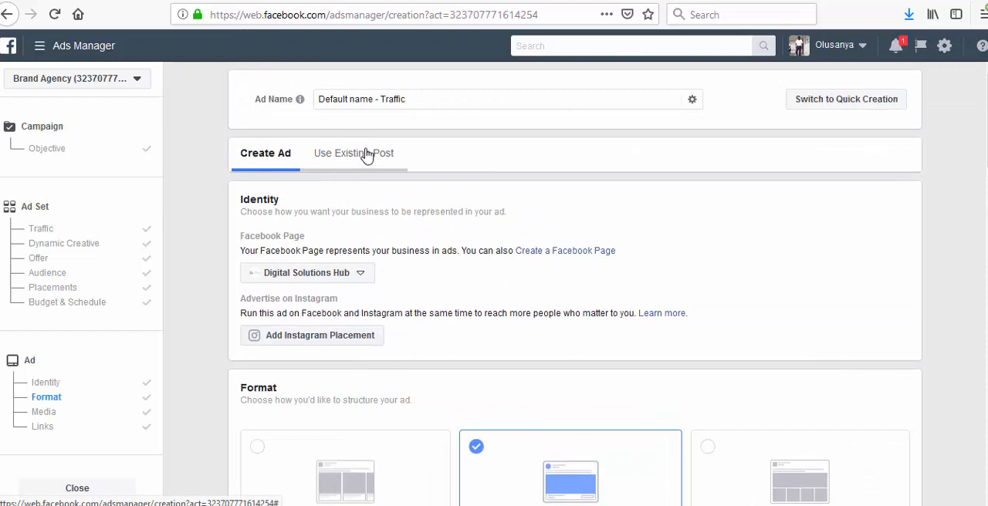
# - Set the ad to use an existing post and check which Facebook Page posts are available for selection
pyautogui.click(366, 154)
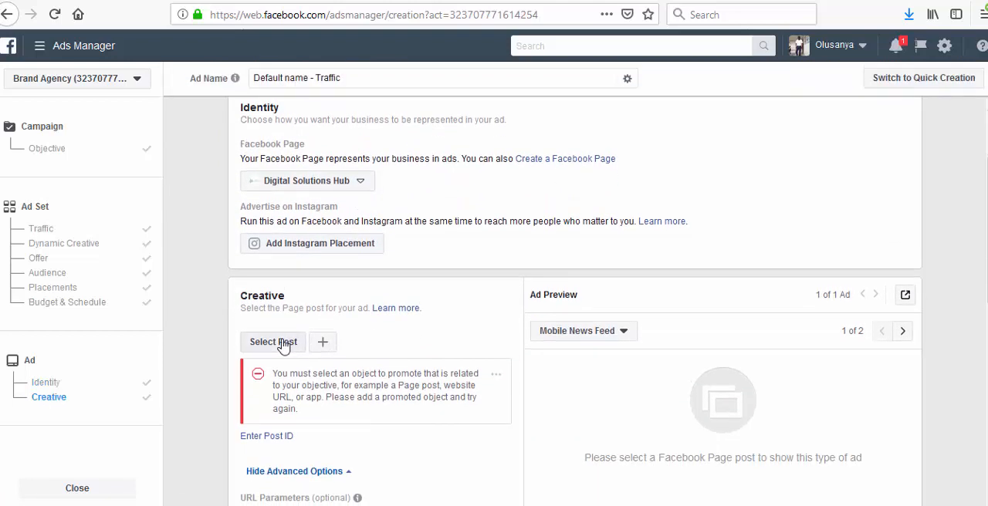
pyautogui.click(284, 345)
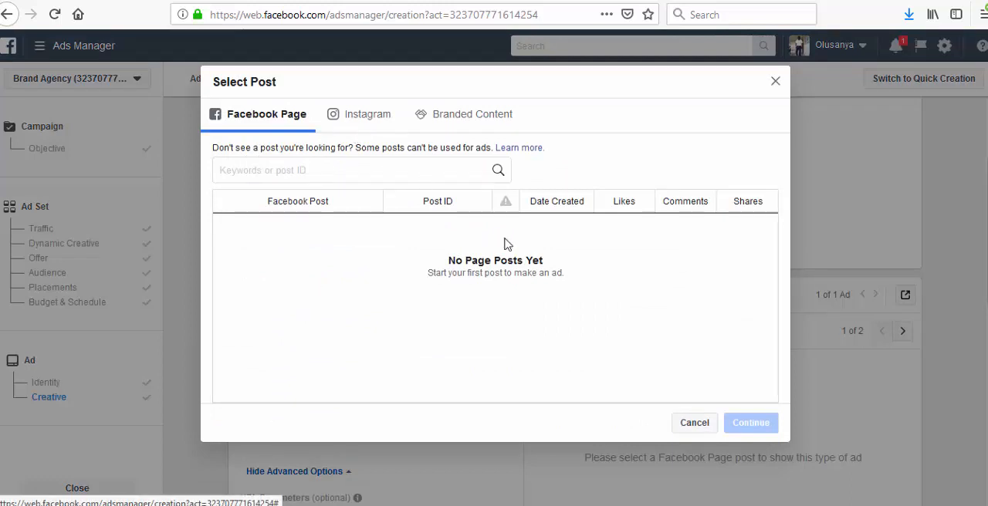
pyautogui.click(695, 422)
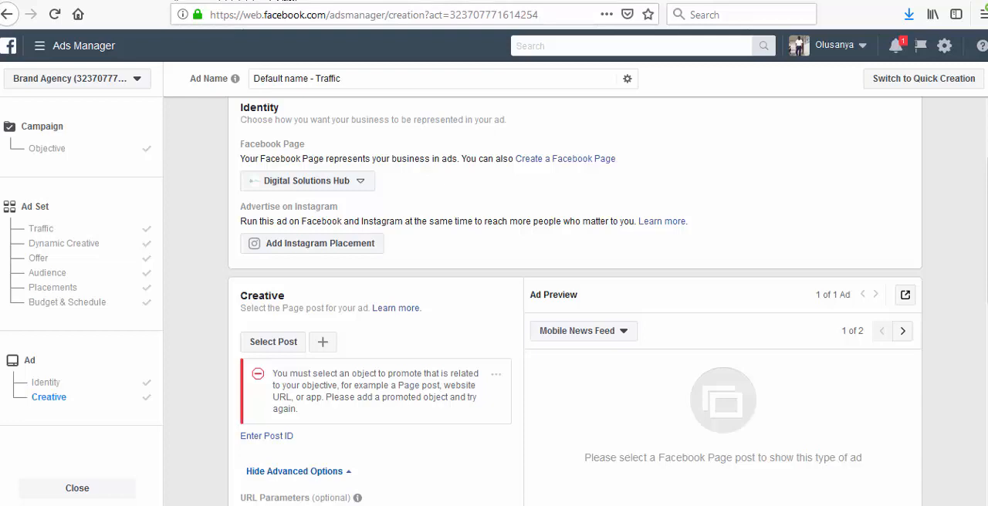
# - Switch to the browser tab showing the Digital Solutions Hub website and load facebook.com there
pyautogui.click(240, 3)
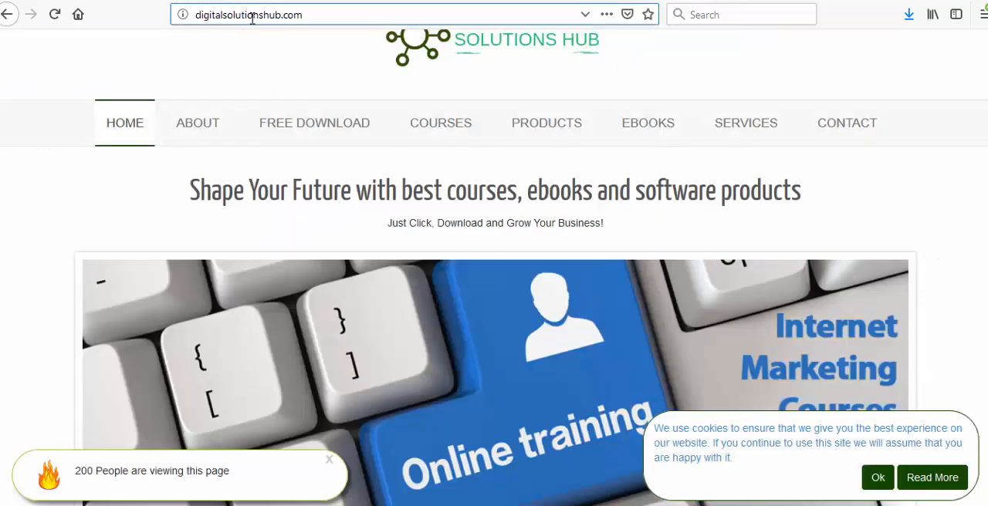
pyautogui.click(252, 18)
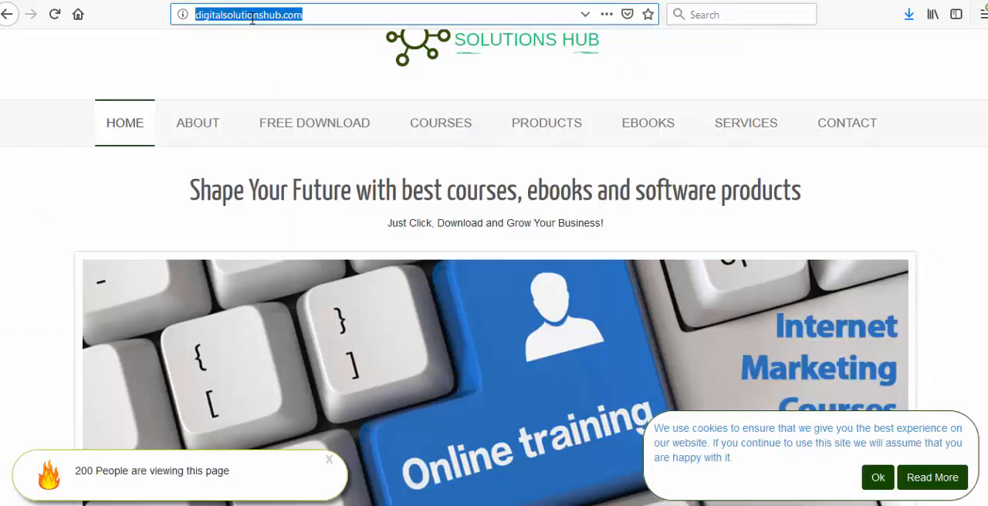
pyautogui.write('facebook.com/')
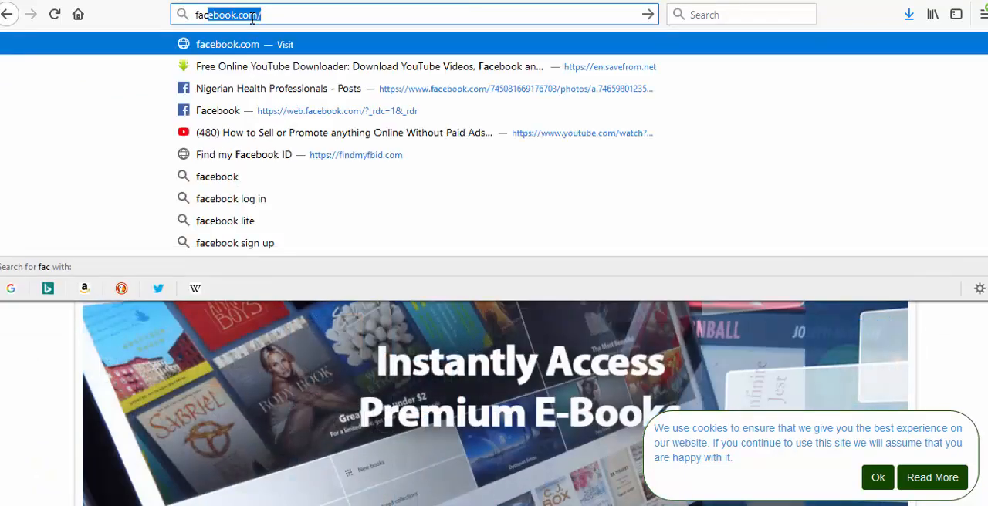
pyautogui.press('Return')
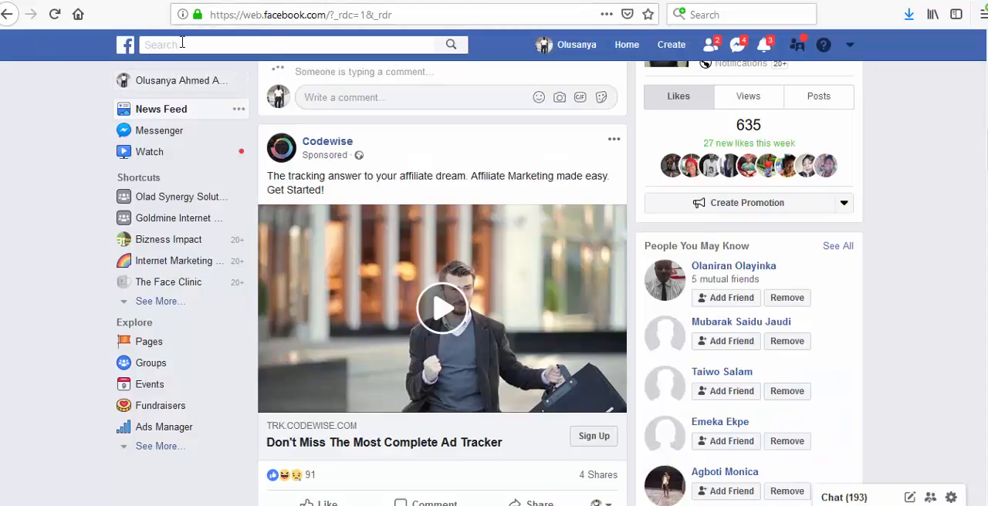
# - Search Facebook for "digital solutions hub", open the Digital Solutions Hub Page and look through its posts
pyautogui.click(182, 43)
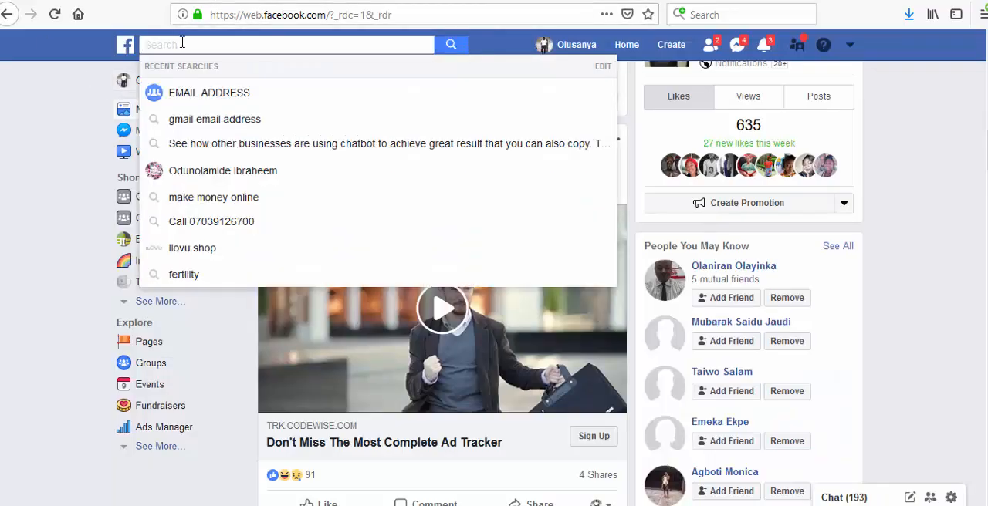
pyautogui.write('dig')
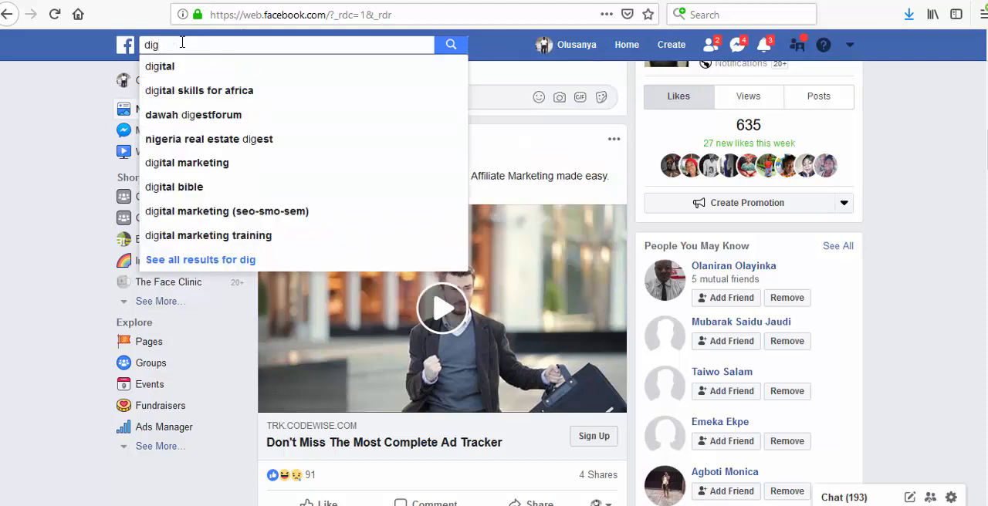
pyautogui.write('ital solu')
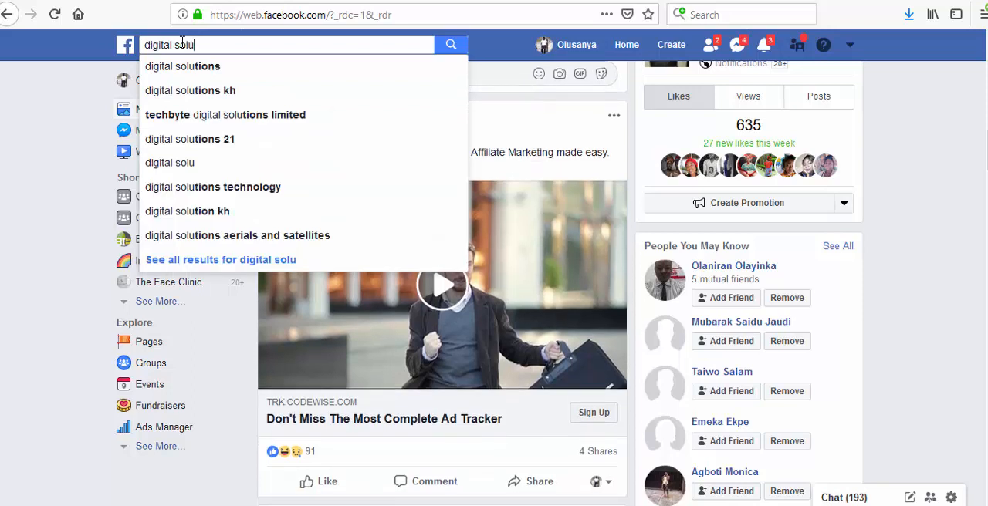
pyautogui.write('tions ')
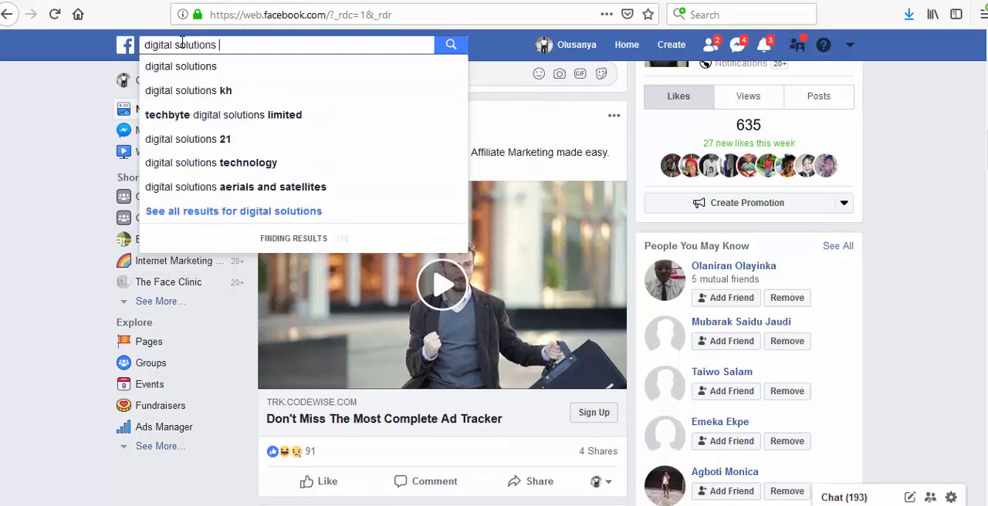
pyautogui.write('hub')
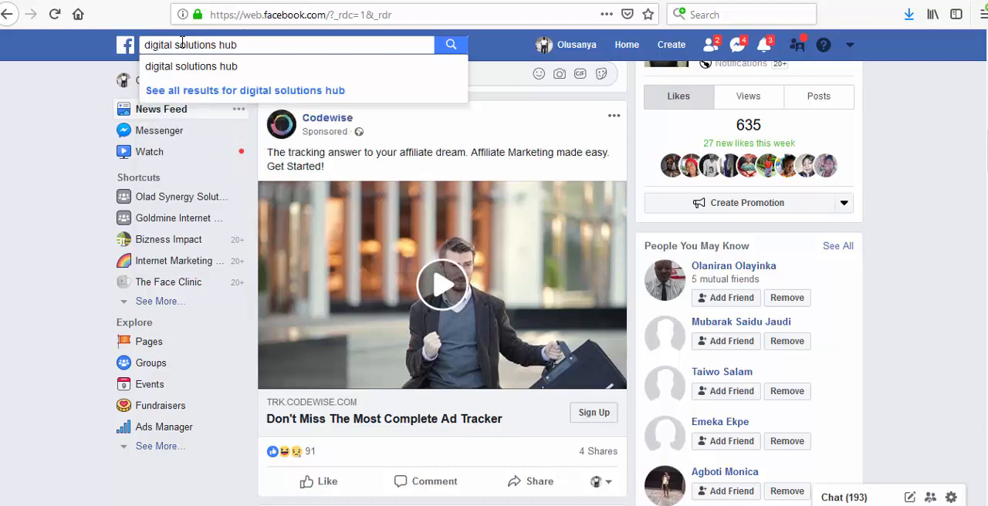
pyautogui.press('Return')
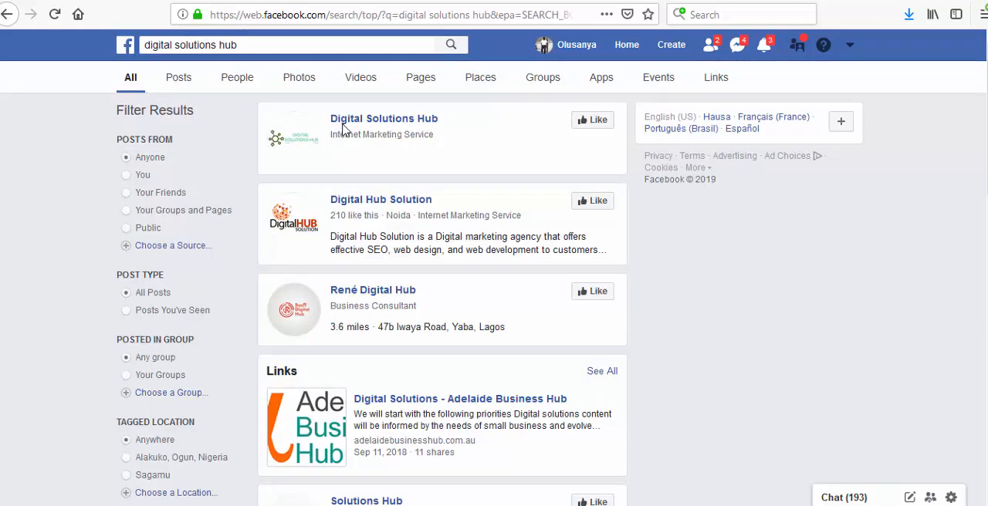
pyautogui.click(348, 122)
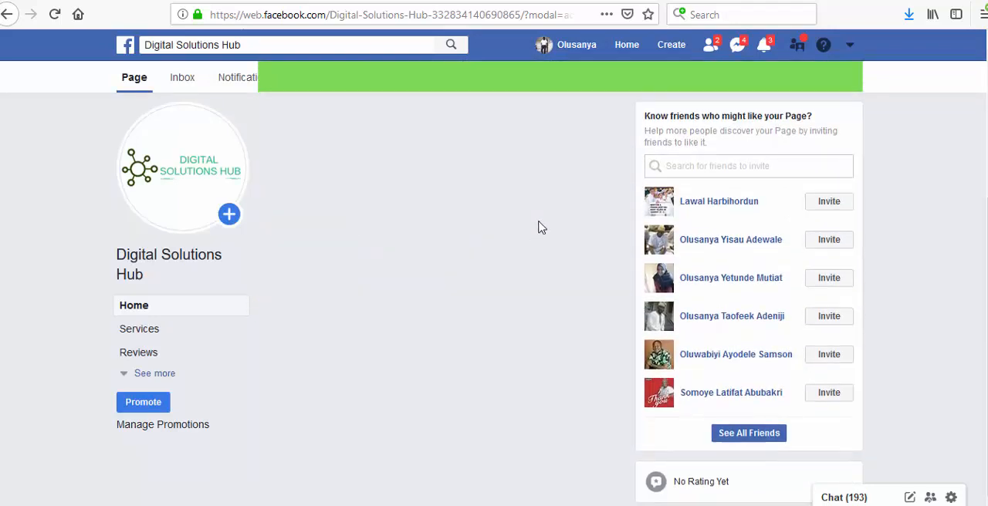
pyautogui.scroll(-5, 544, 222)
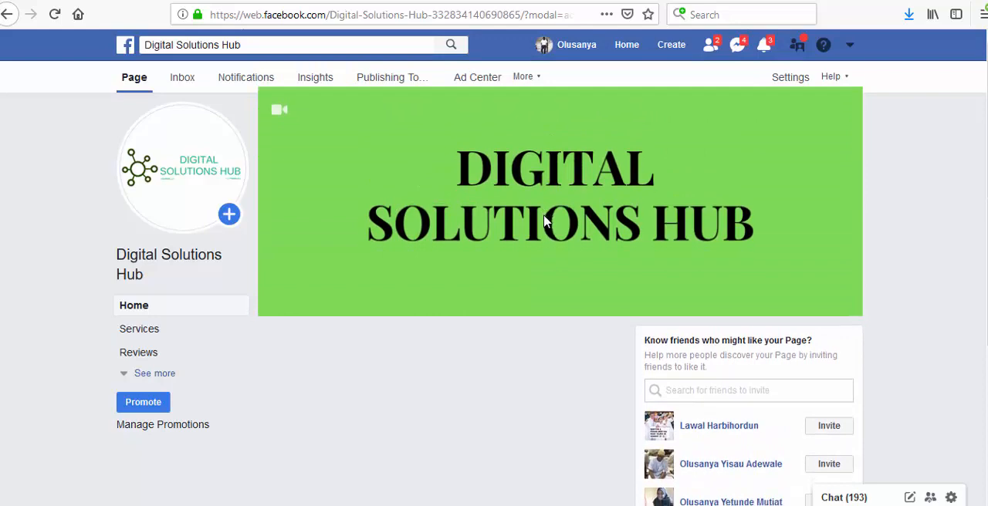
pyautogui.scroll(-5, 544, 222)
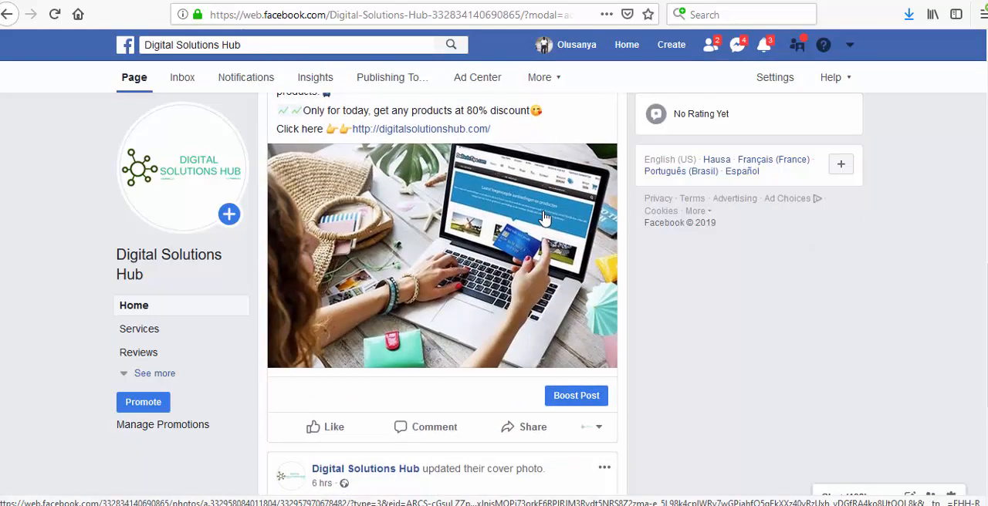
pyautogui.scroll(4, 544, 218)
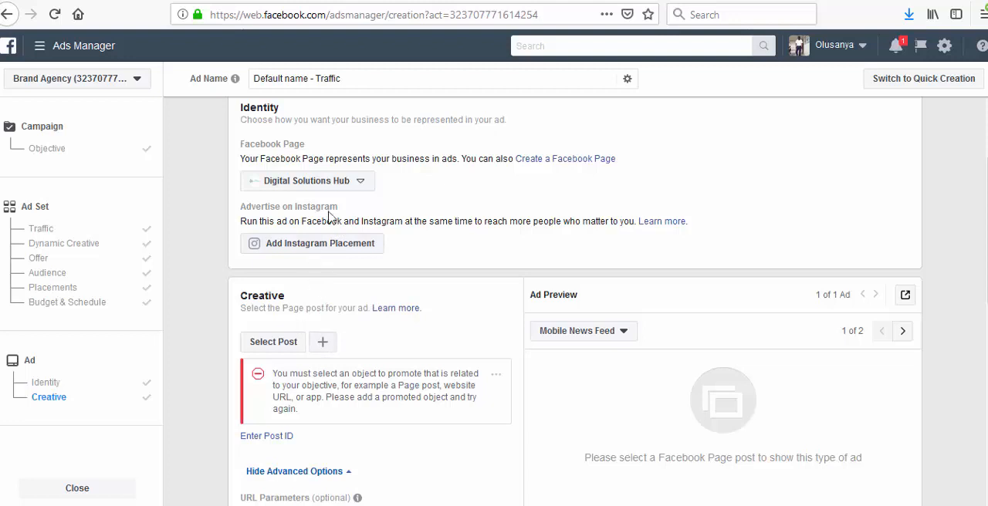
# - Return to Ads Manager, reload the ad creation page and resume the saved campaign draft
pyautogui.click(56, 14)
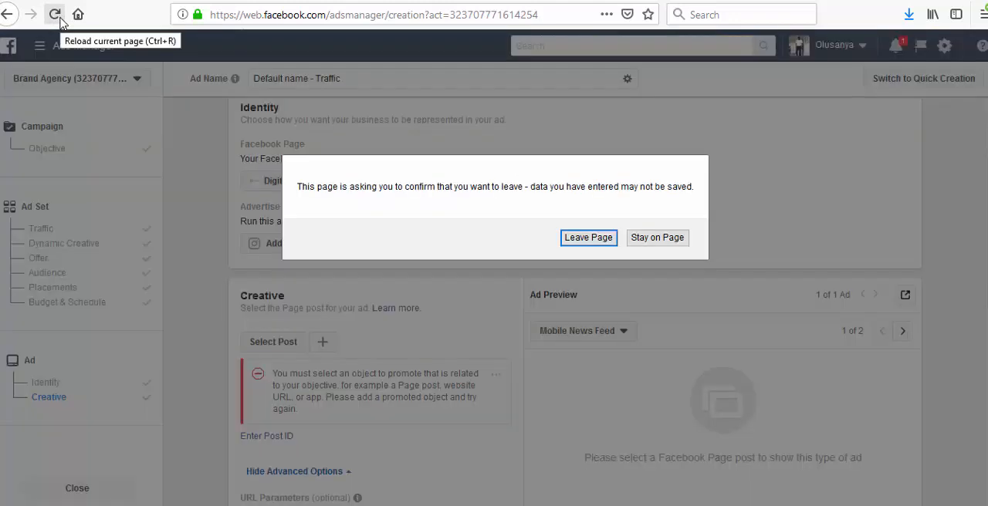
pyautogui.click(588, 239)
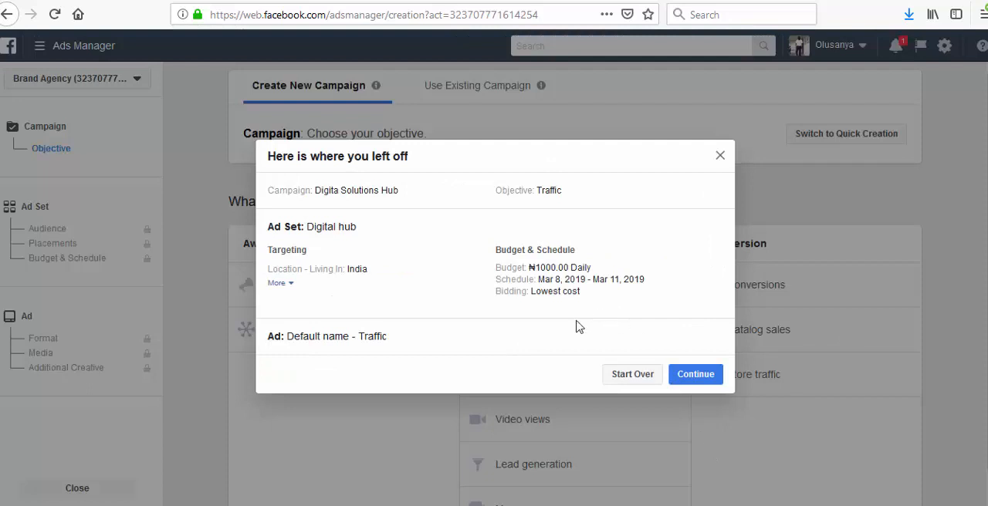
pyautogui.click(698, 380)
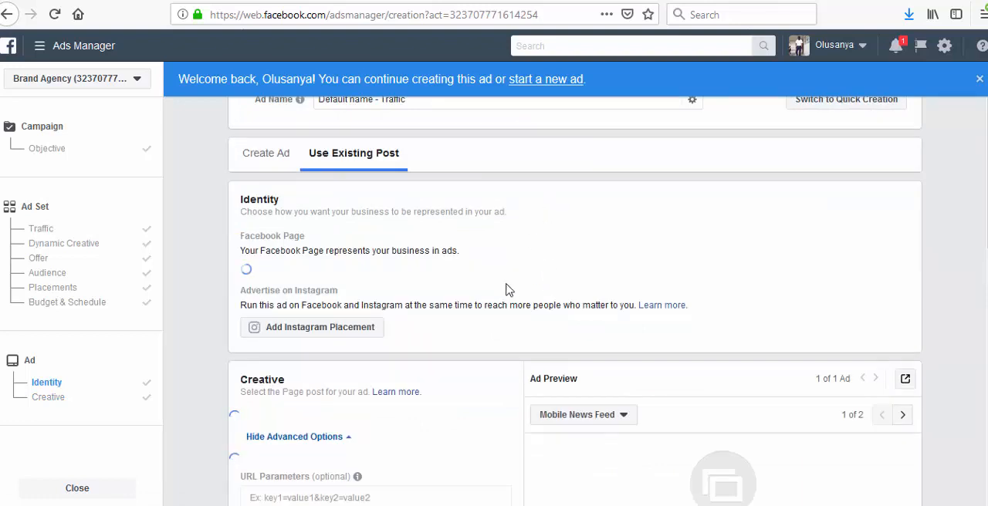
# - Recheck the Facebook Page posts offered for the ad's creative and leave the post selection
pyautogui.scroll(-3, 502, 272)
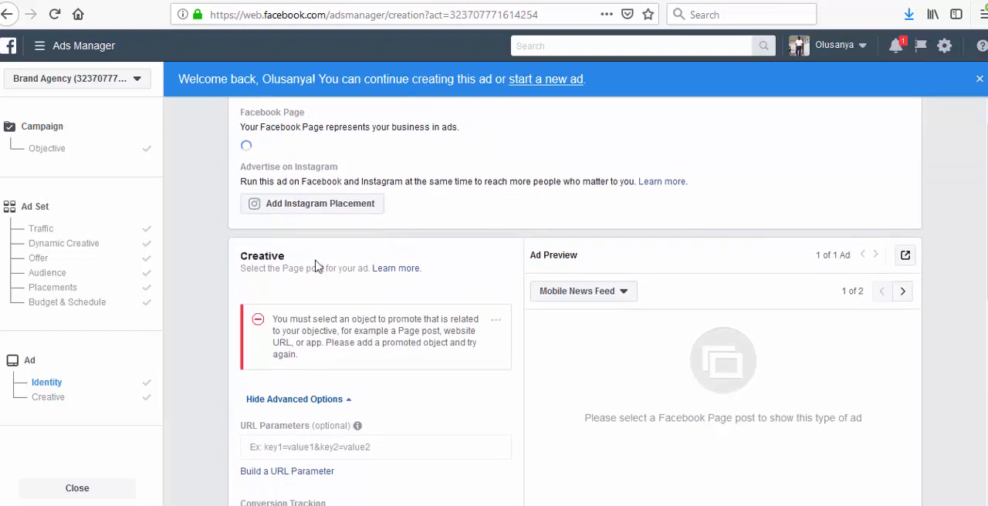
pyautogui.click(293, 317)
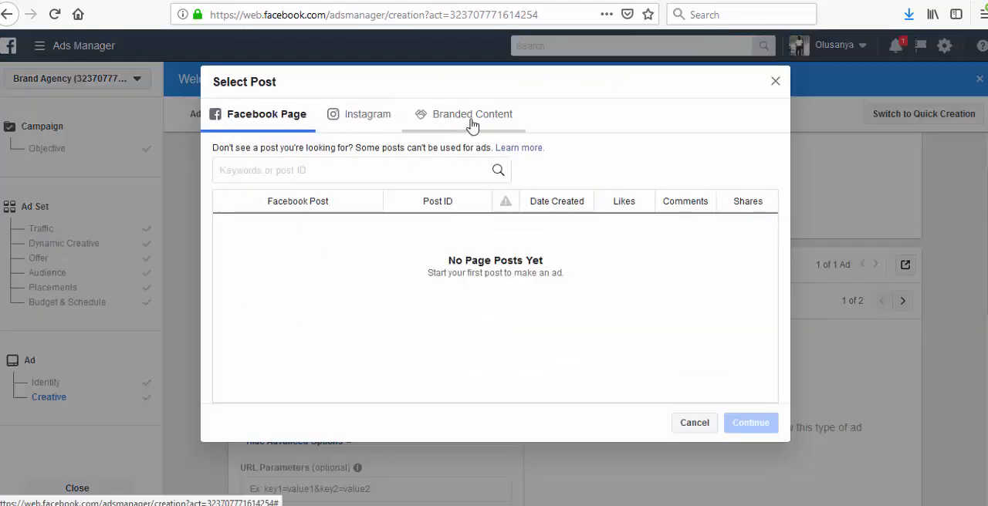
pyautogui.click(694, 424)
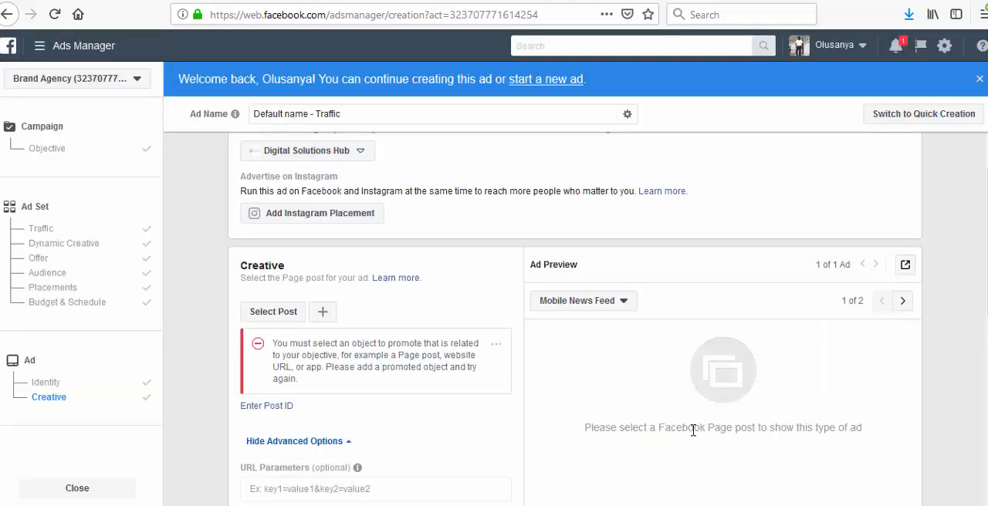
# - Copy the full text of the Digital Solutions Hub Page's latest post, from "Shape Your Future" through the website link
pyautogui.click(220, 1)
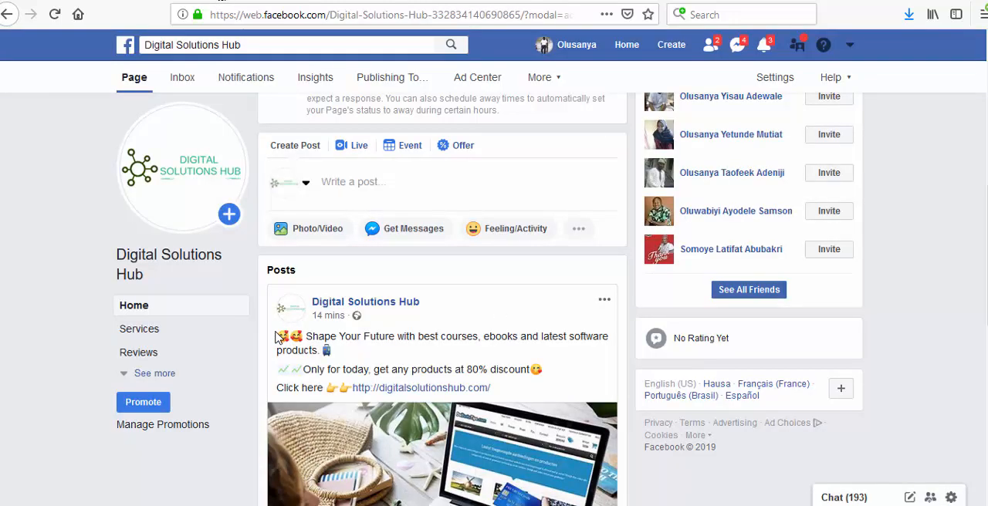
pyautogui.moveTo(276, 339); pyautogui.dragTo(370, 371)
pyautogui.click(397, 366)
pyautogui.moveTo(500, 390); pyautogui.dragTo(282, 360)
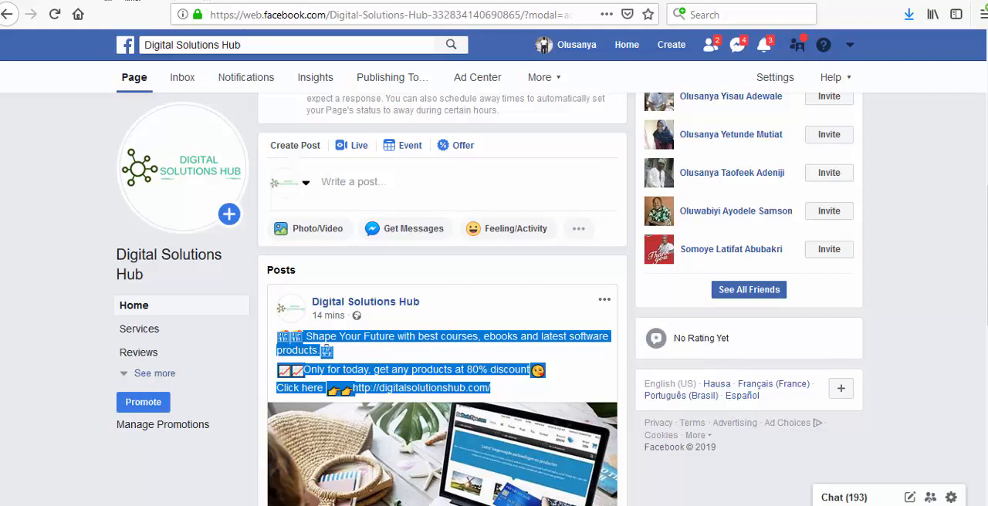
pyautogui.hotkey('ctrl', 'Tab')
# - Start a new Page post for the ad's creative in Ads Manager and paste the copied post text into it
pyautogui.click(324, 311)
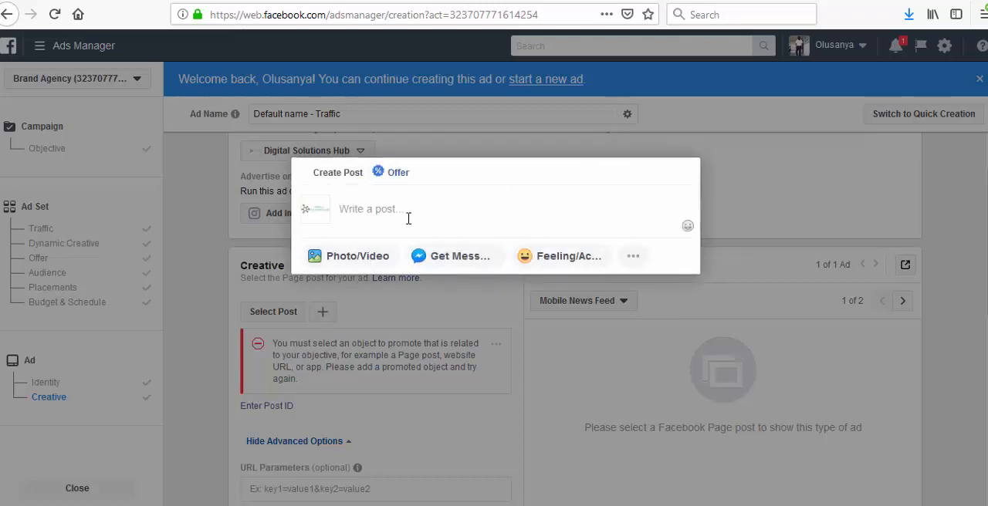
pyautogui.click(408, 218)
pyautogui.write('🥰🥰 Shape Your Future with best courses, ebooks and latest software products. 📱  📈📈Only for today, get any products at 80% discount😍')
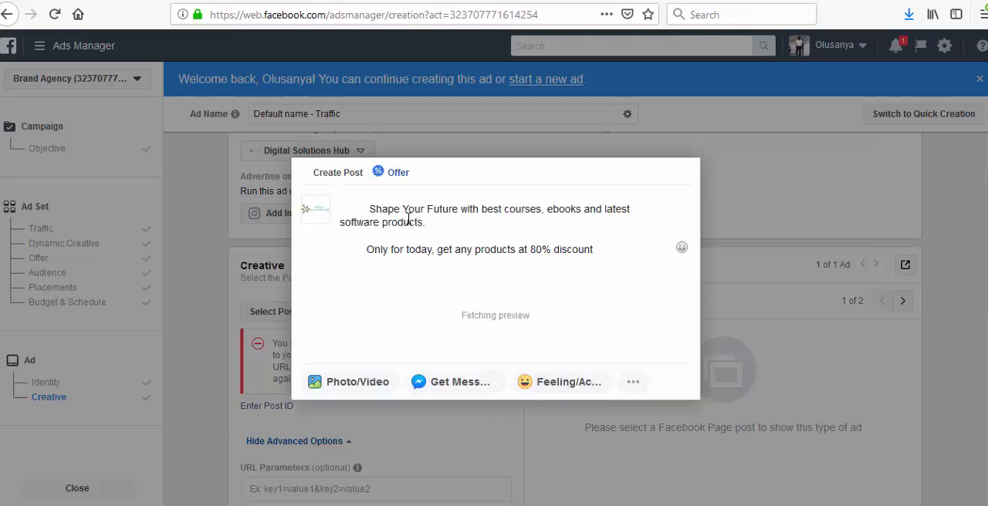
# - Try to attach the image digitalsolutions.jpg from the Desktop to the new Page post
pyautogui.click(362, 386)
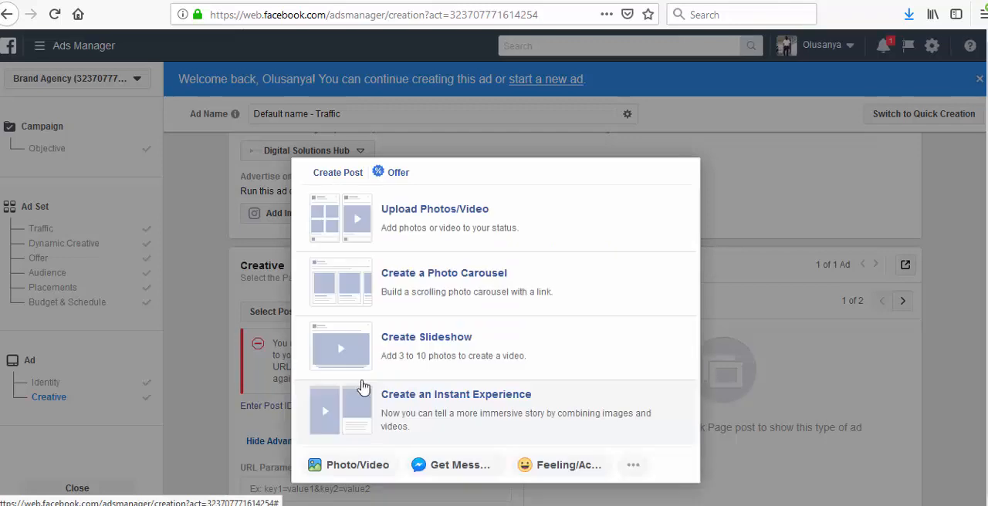
pyautogui.click(436, 223)
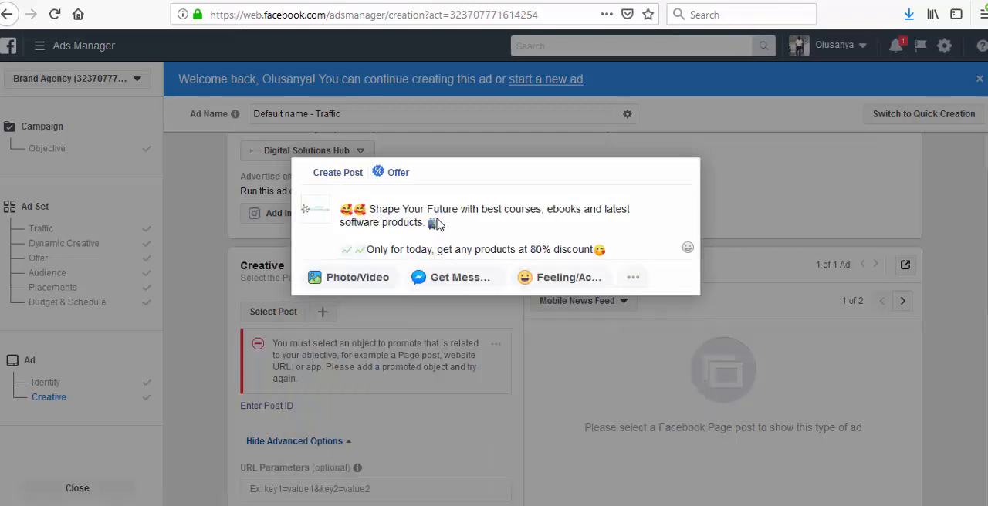
pyautogui.click(228, 157)
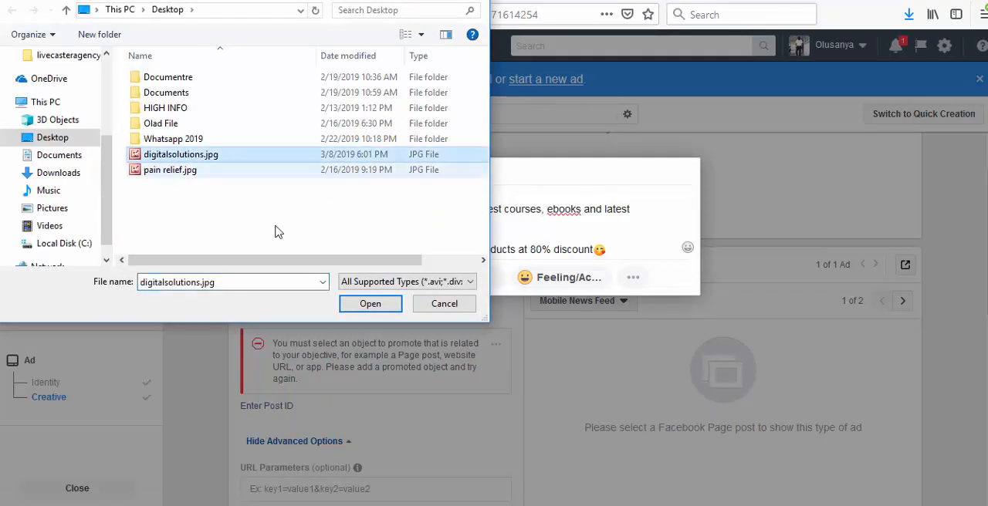
pyautogui.click(364, 307)
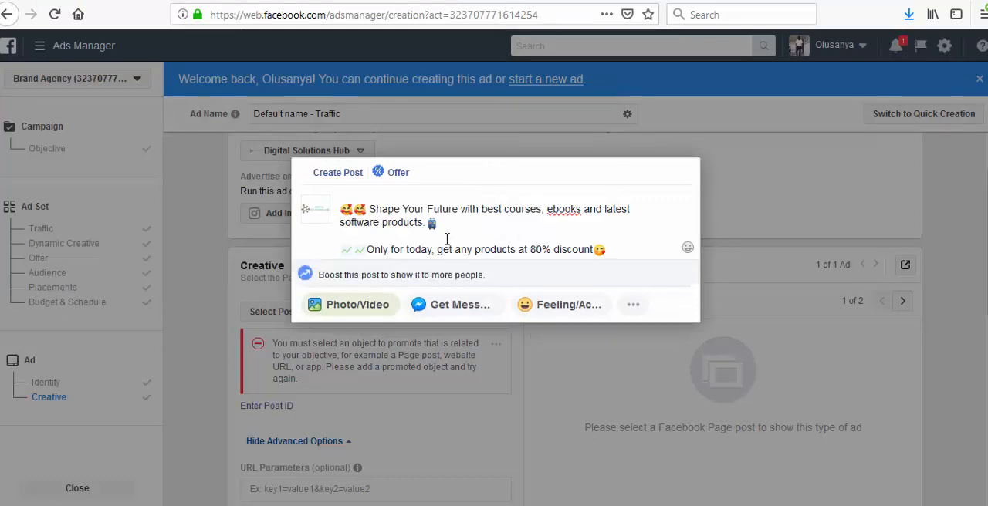
pyautogui.click(371, 313)
pyautogui.click(260, 156)
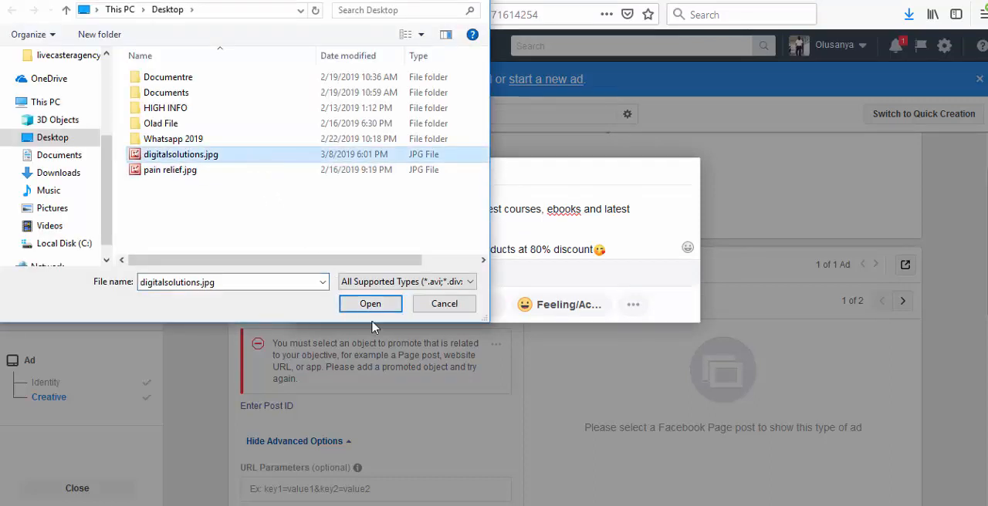
pyautogui.click(371, 305)
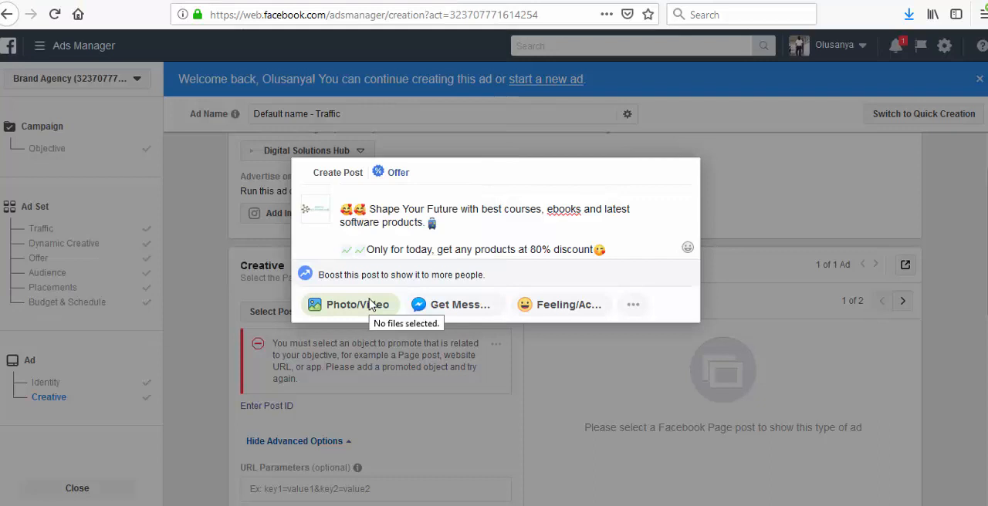
pyautogui.click(369, 305)
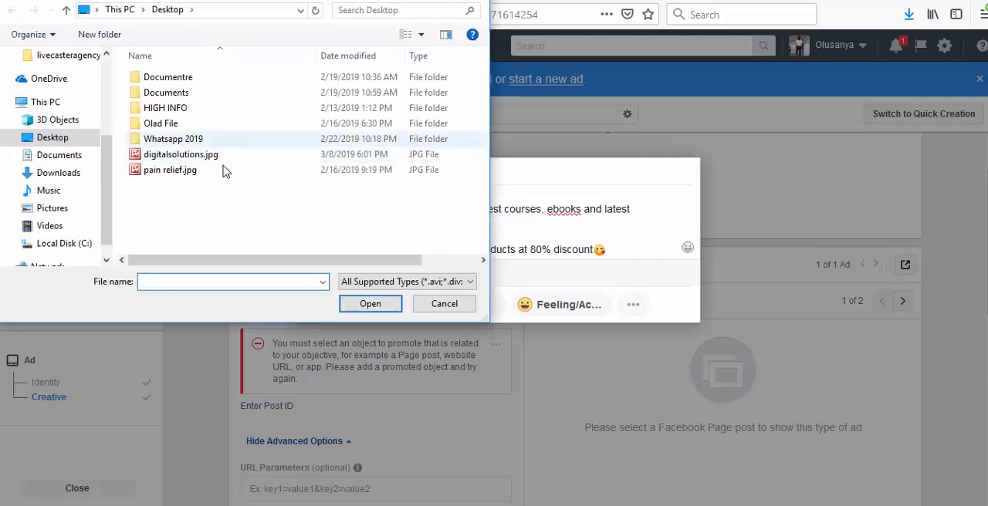
pyautogui.click(180, 155)
pyautogui.click(341, 306)
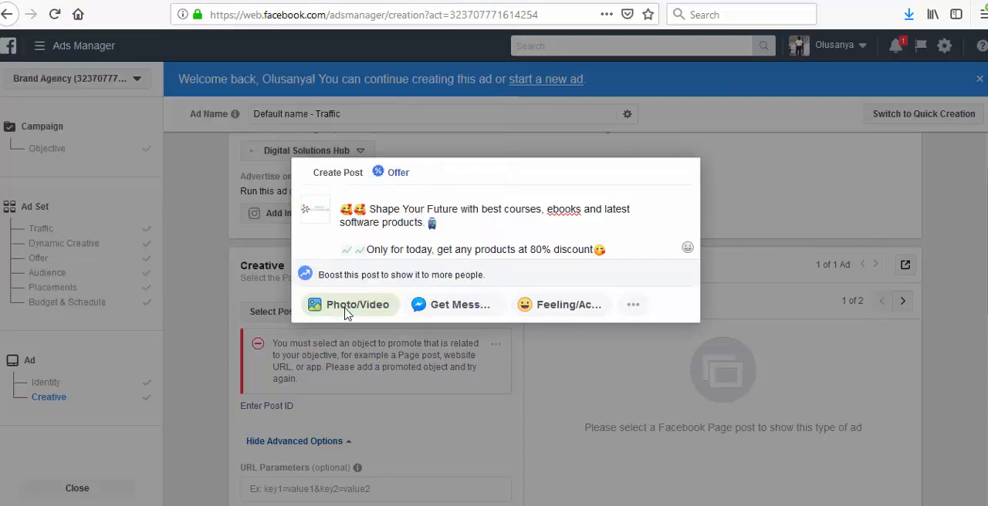
# - Leave the unfinished Page post, recheck the Facebook Page posts offered for the ad and exit the post selection
pyautogui.click(774, 253)
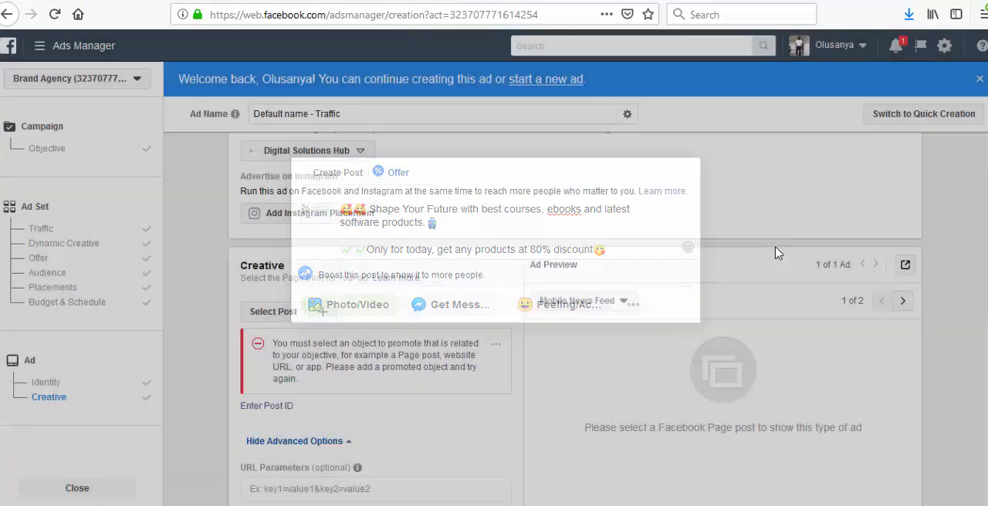
pyautogui.click(291, 316)
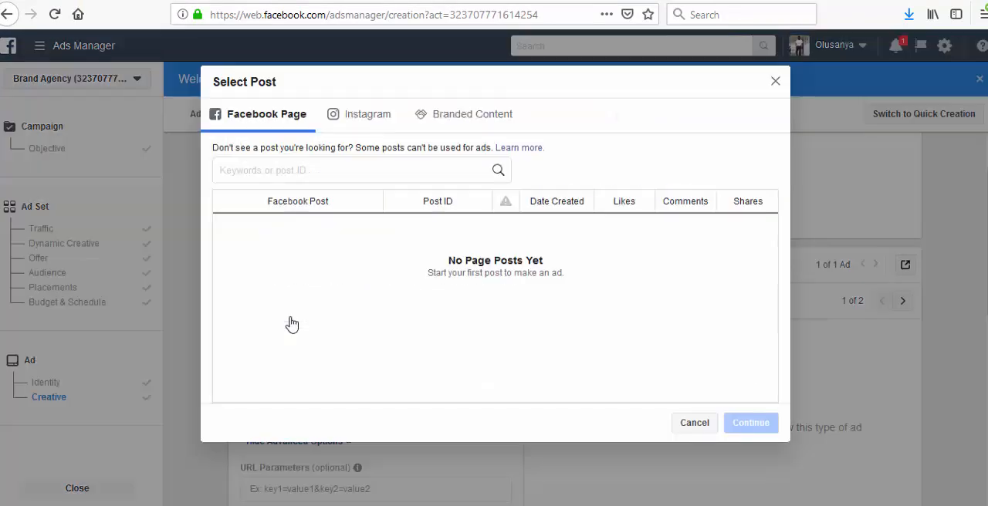
pyautogui.click(776, 83)
# - Switch the ad setup from using an existing post to creating a new ad and look over its format options
pyautogui.scroll(3, 313, 226)
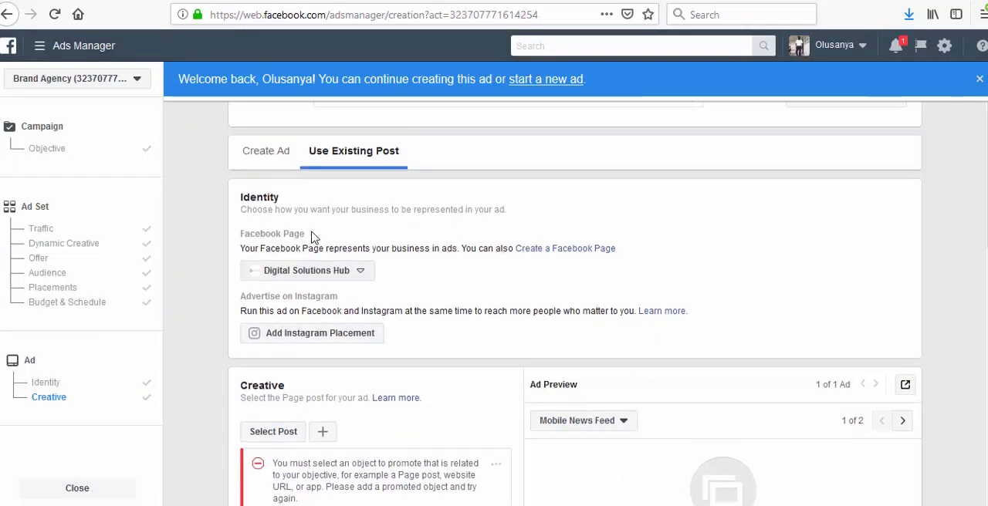
pyautogui.click(281, 169)
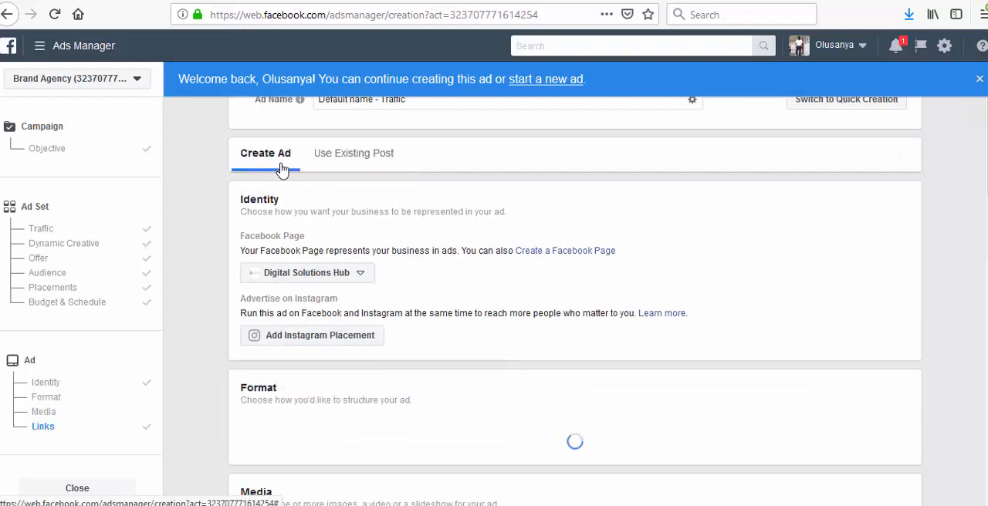
pyautogui.scroll(-3, 353, 327)
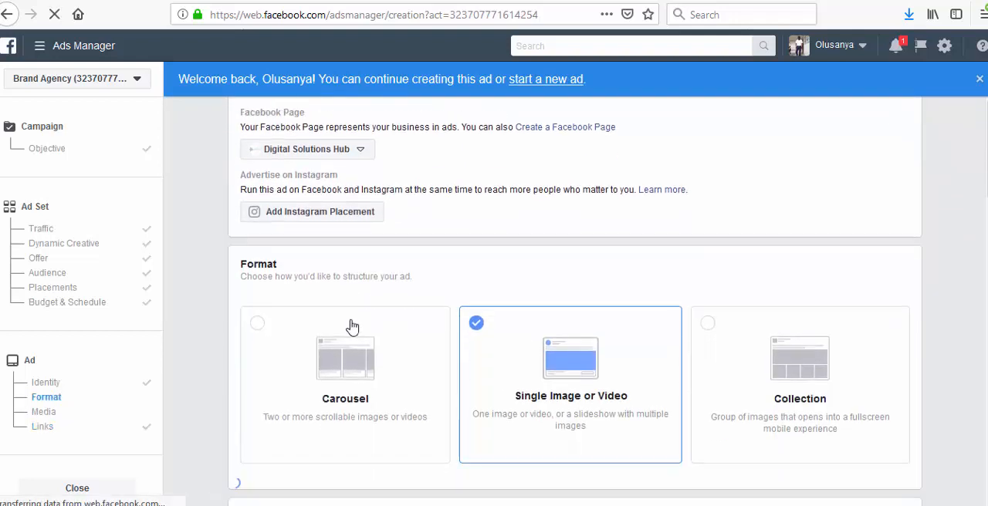
pyautogui.scroll(-3, 510, 393)
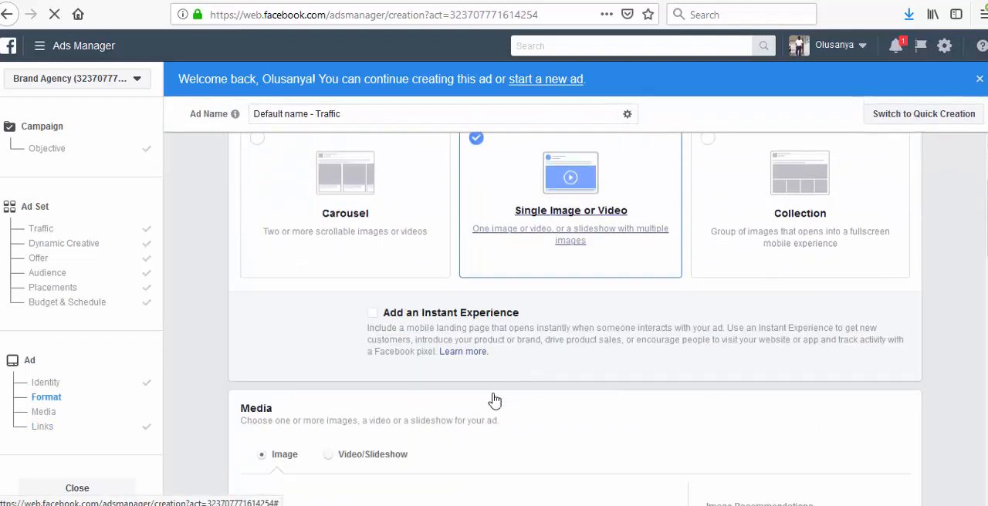
pyautogui.scroll(-2, 455, 374)
pyautogui.scroll(5, 577, 245)
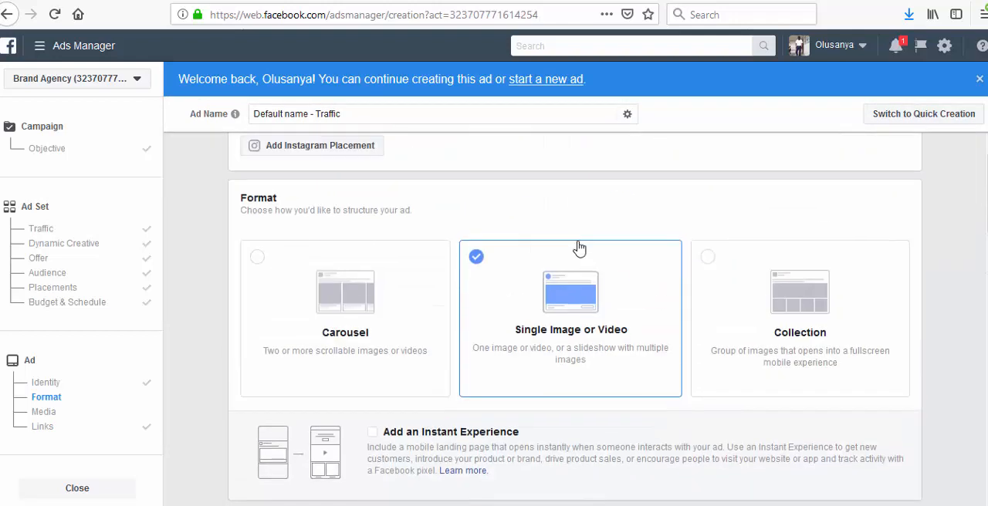
pyautogui.scroll(3, 561, 332)
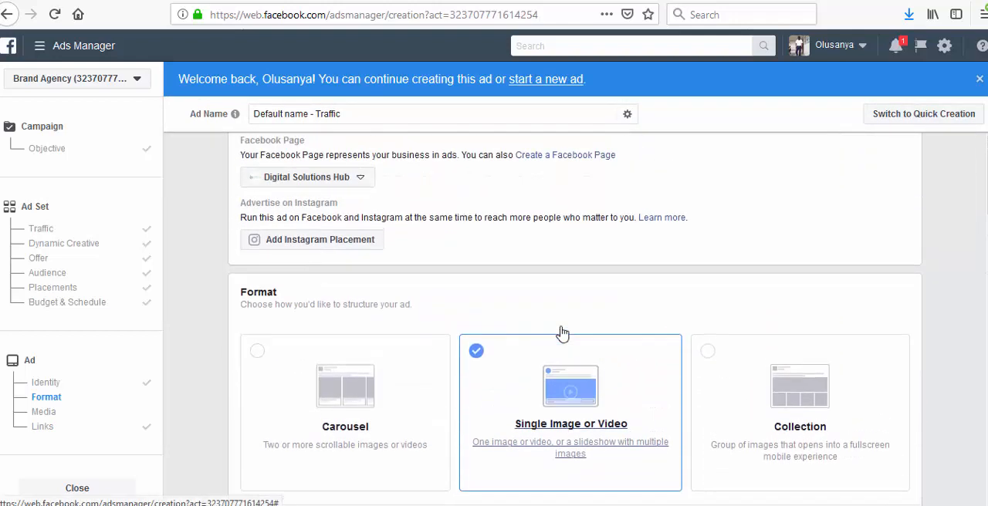
# - Upload digitalsolutions.jpg from the Desktop as the image for the single-image ad
pyautogui.scroll(-3, 562, 332)
pyautogui.scroll(-5, 562, 330)
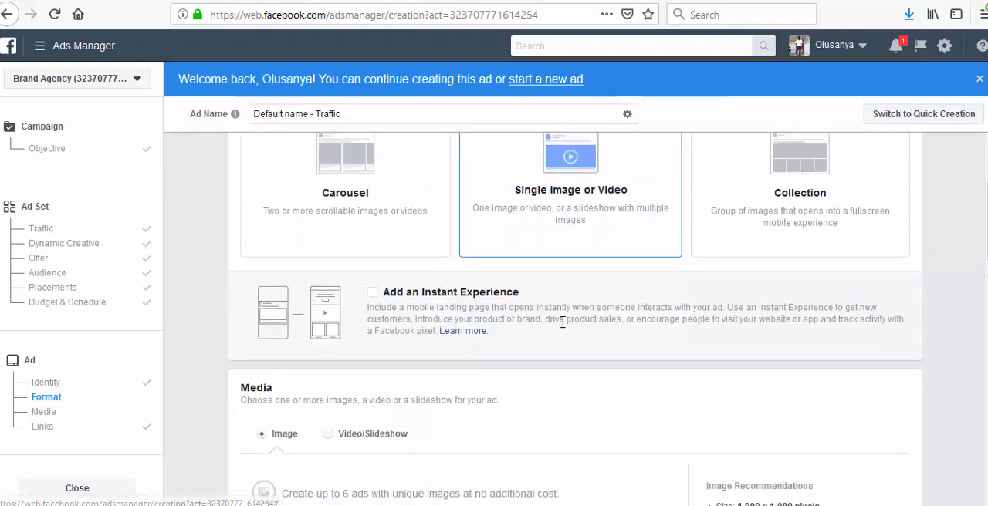
pyautogui.scroll(-2, 303, 329)
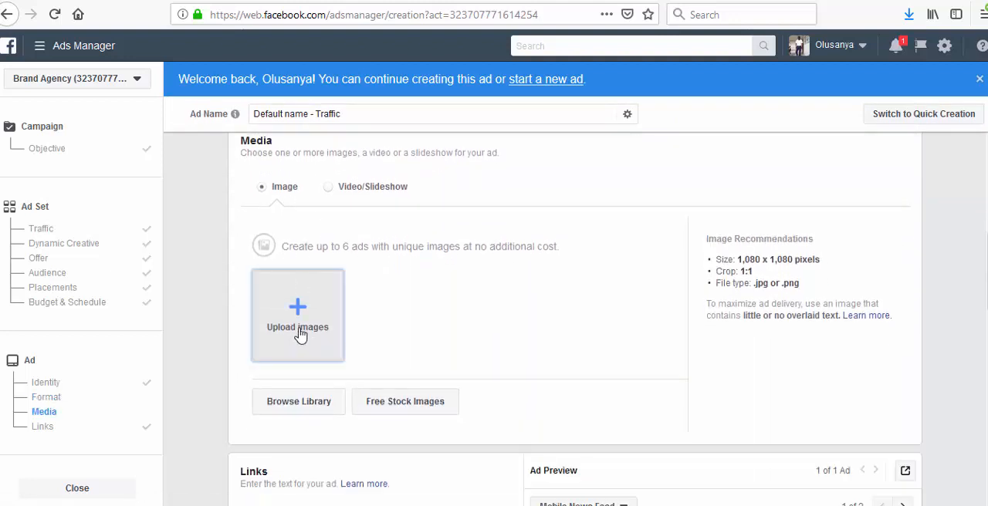
pyautogui.click(300, 330)
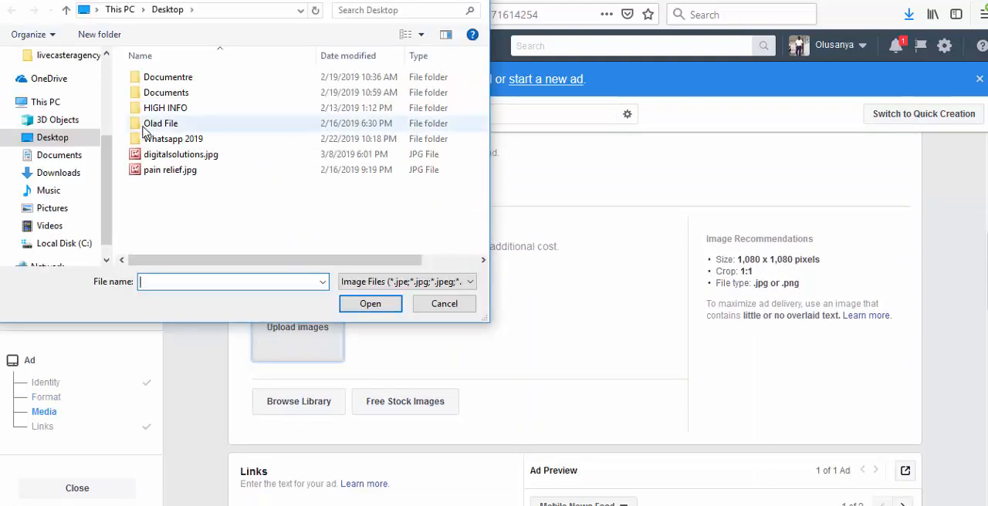
pyautogui.click(178, 154)
pyautogui.click(357, 305)
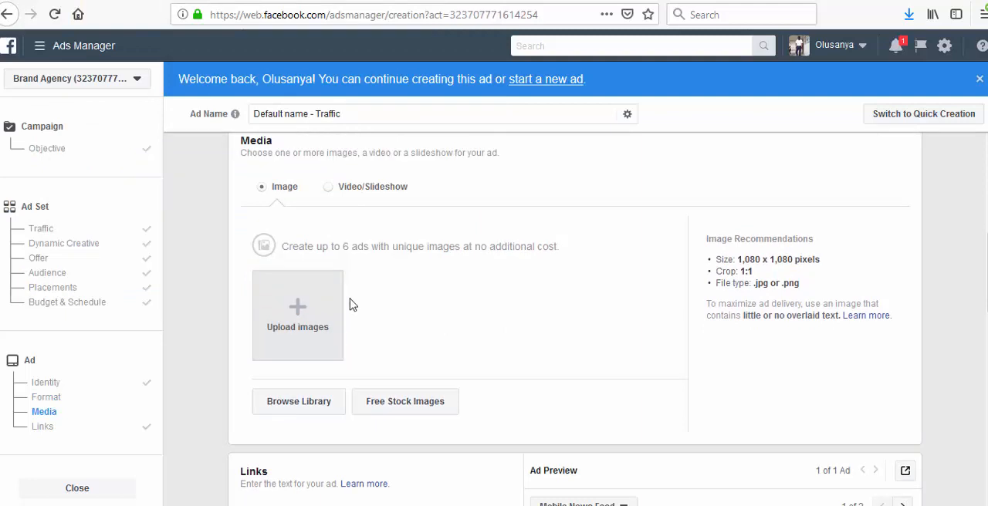
pyautogui.scroll(-2, 349, 305)
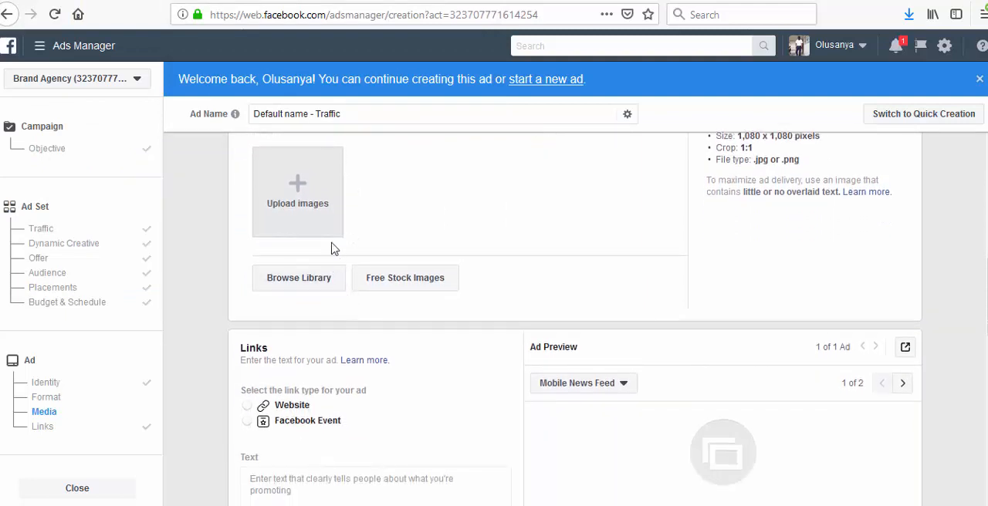
pyautogui.click(297, 200)
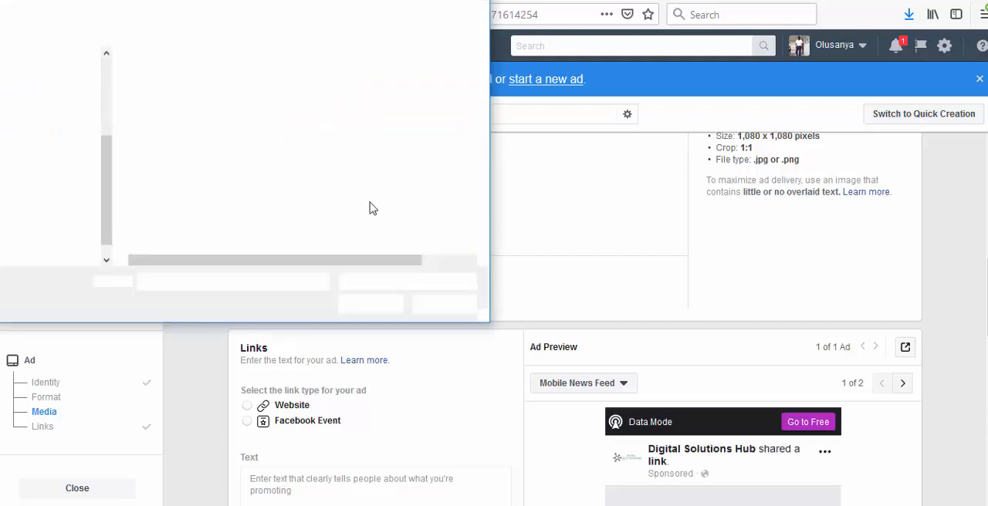
pyautogui.click(468, 305)
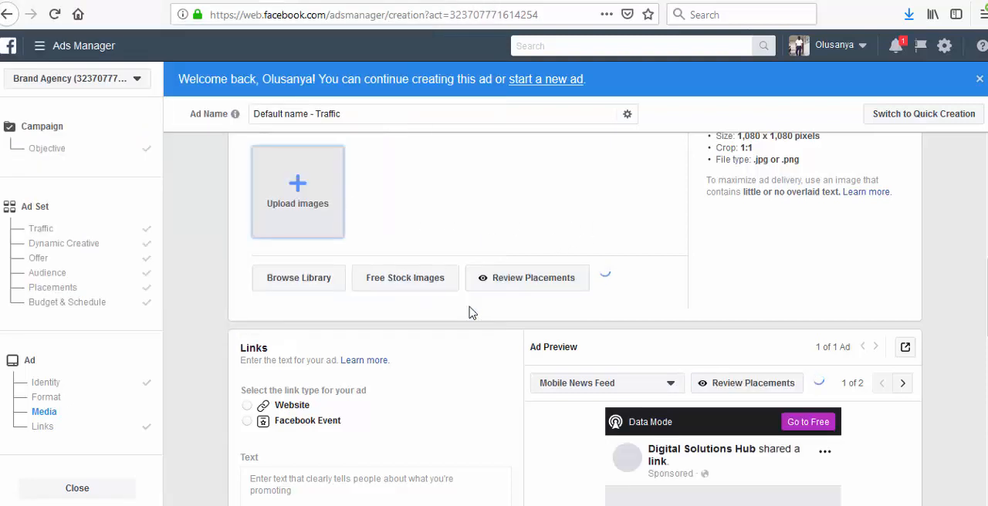
pyautogui.scroll(-3, 617, 205)
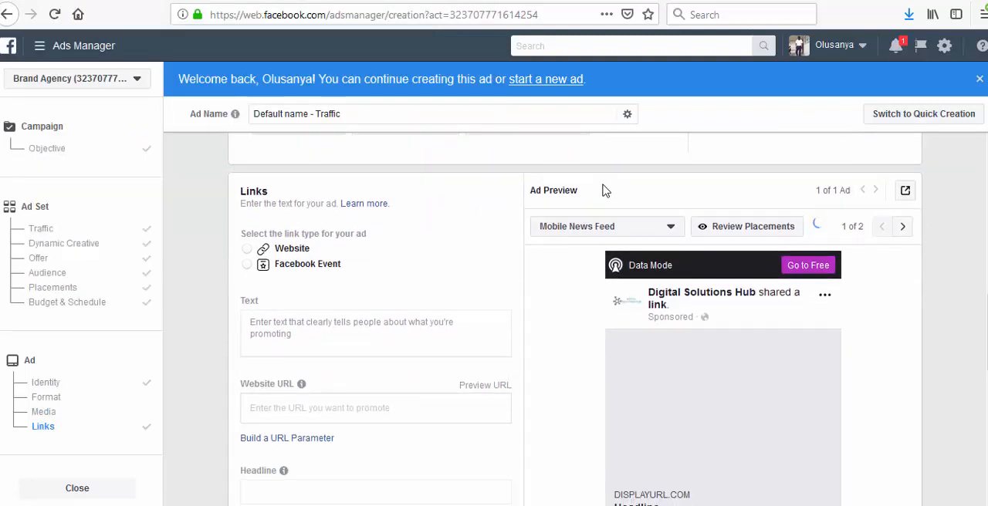
pyautogui.scroll(5, 603, 189)
pyautogui.scroll(-5, 564, 247)
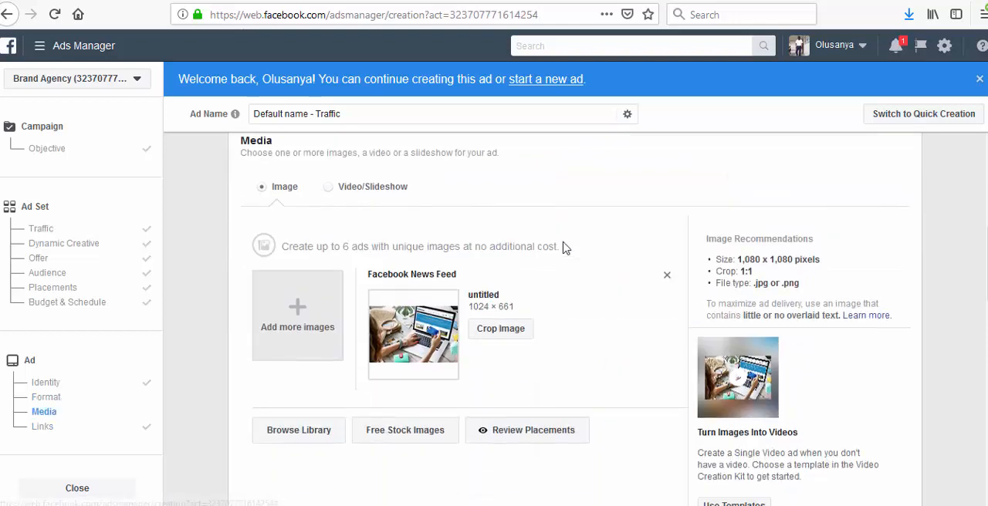
pyautogui.scroll(3, 564, 242)
pyautogui.scroll(5, 564, 242)
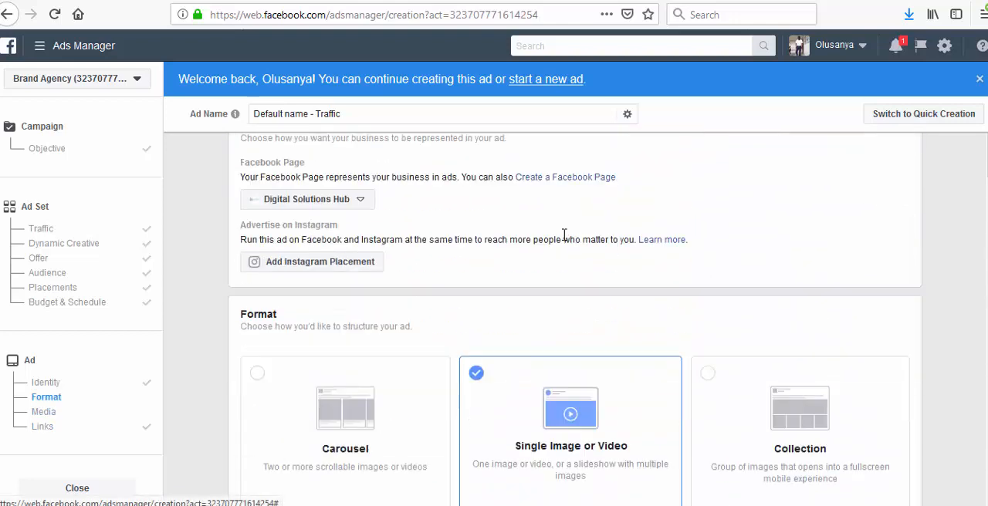
pyautogui.scroll(-3, 564, 233)
pyautogui.scroll(-4, 564, 234)
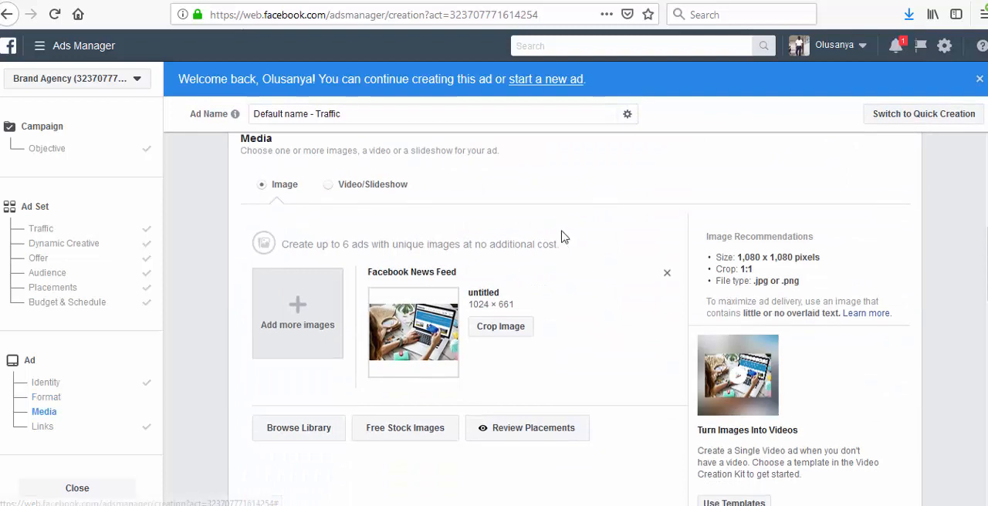
pyautogui.scroll(-2, 500, 251)
pyautogui.scroll(-5, 500, 251)
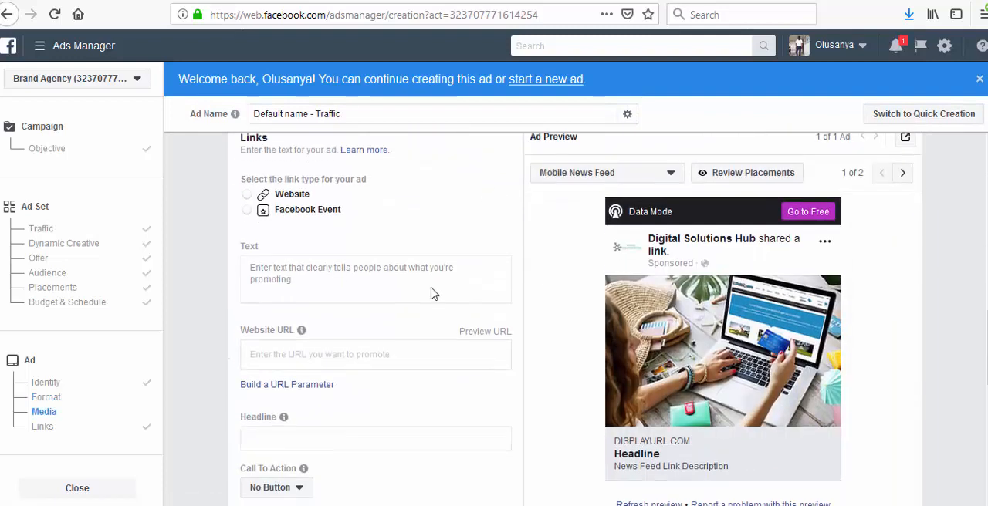
pyautogui.click(336, 282)
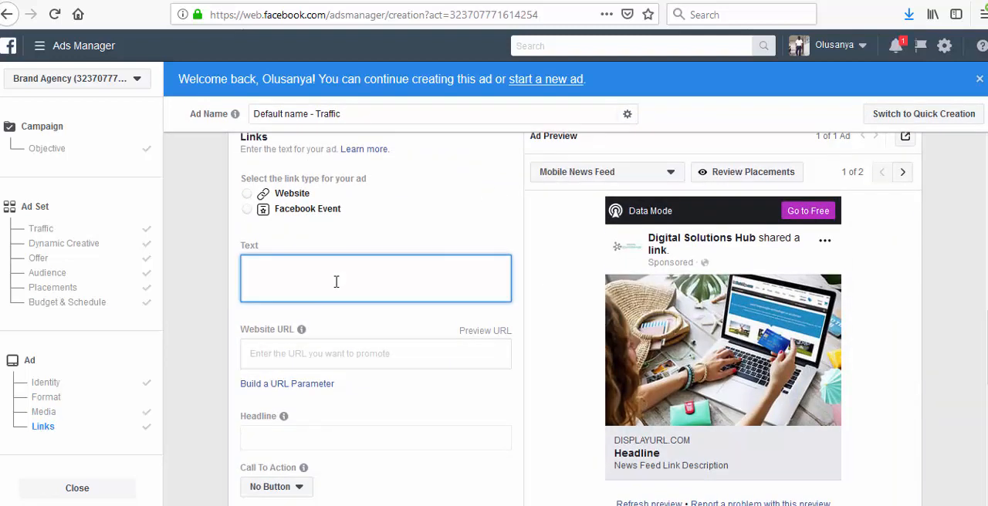
pyautogui.write('🆕🆕 Shape Your Future with best courses, ebooks and latest software products.🆕  ✅✅Only for today, get any products at 80% discount😋  Click here 👉👉http://digitalsolutionshub.com/')
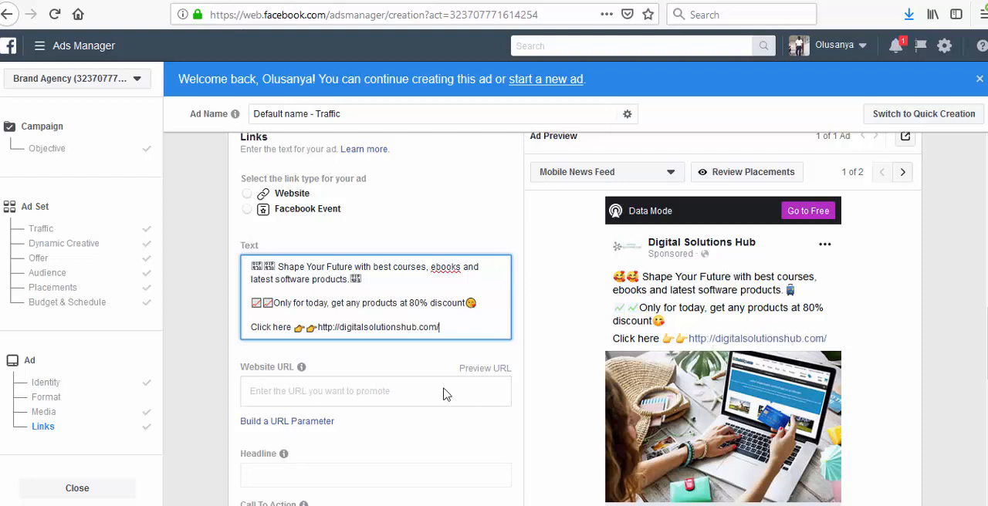
pyautogui.click(337, 393)
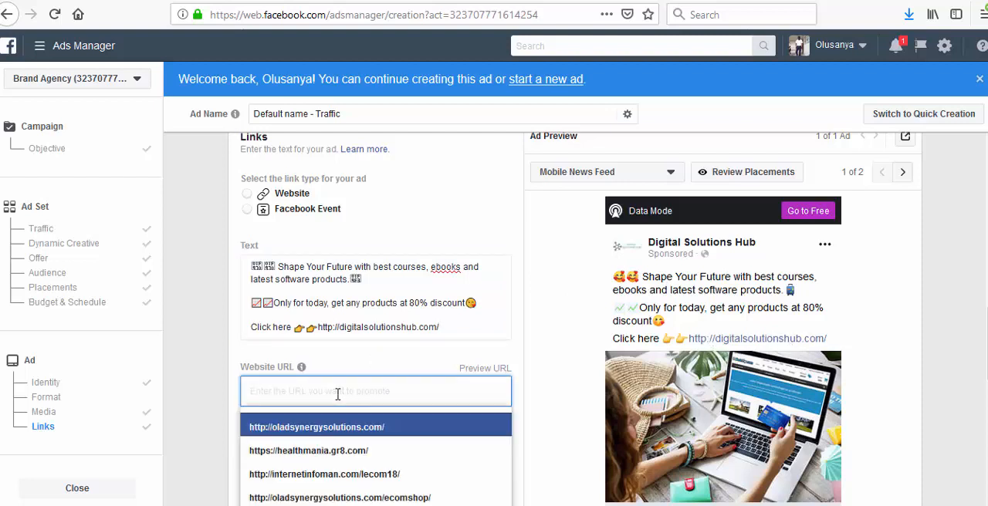
pyautogui.hotkey('alt', 'Tab')
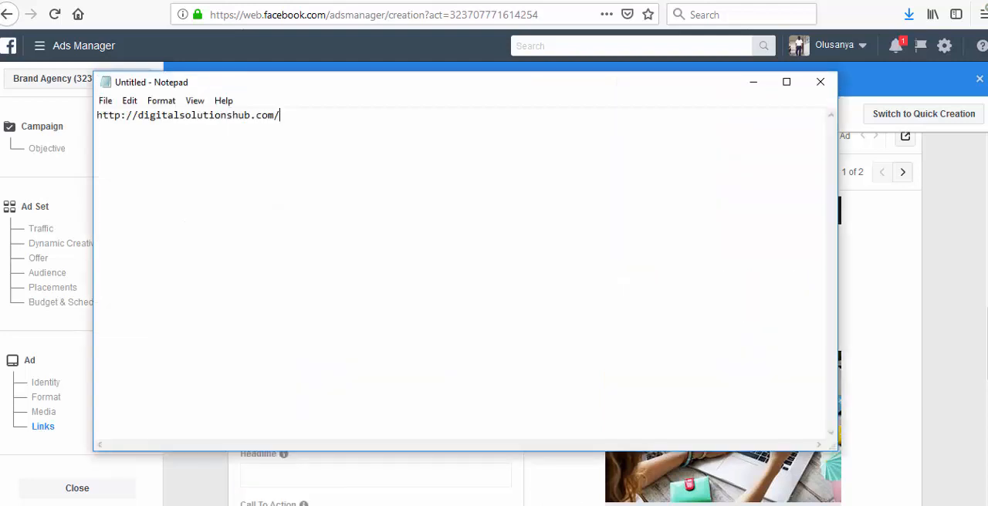
pyautogui.hotkey('ctrl', 'a')
pyautogui.hotkey('ctrl', 'c')
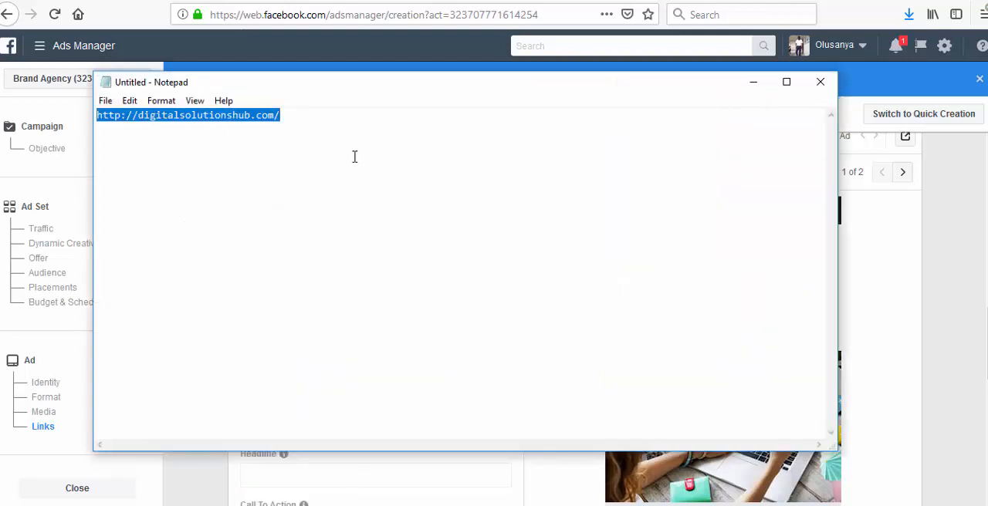
pyautogui.click(753, 82)
pyautogui.click(395, 392)
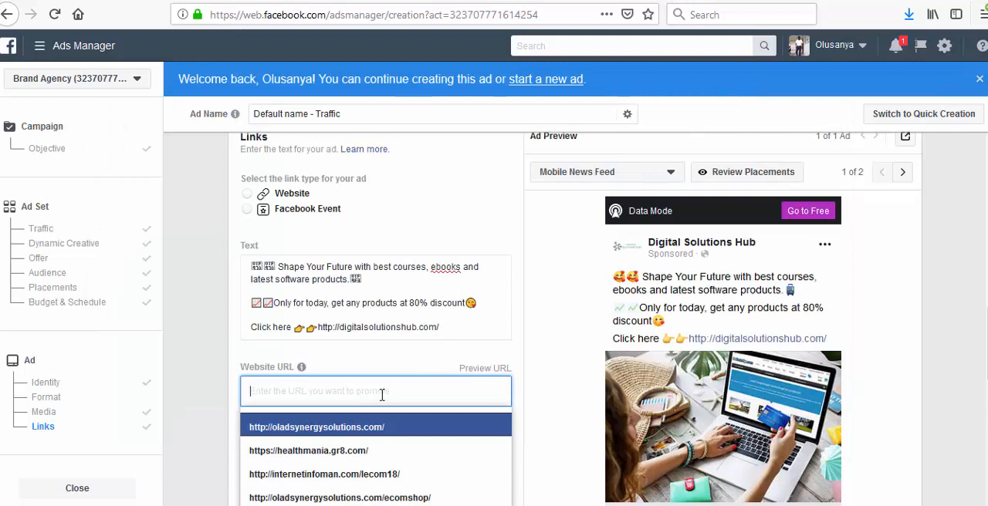
pyautogui.hotkey('ctrl', 'v')
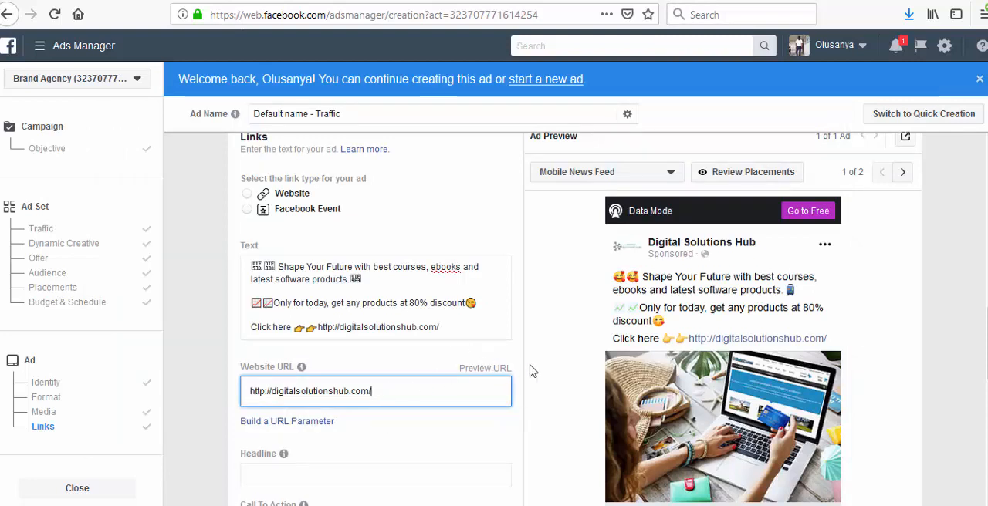
# - Preview the ad's website URL to check the Digital Solutions Hub page, and return to the ad setup
pyautogui.click(480, 373)
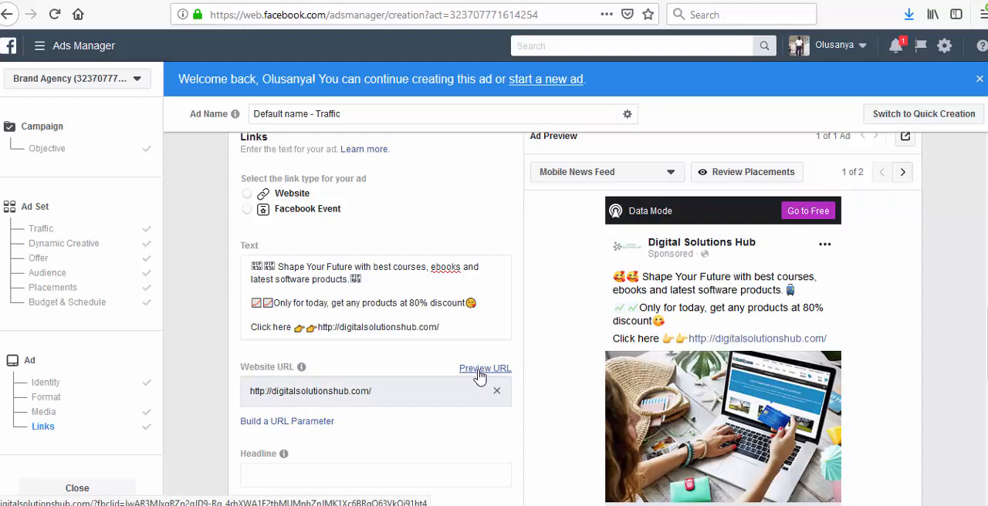
pyautogui.click(480, 373)
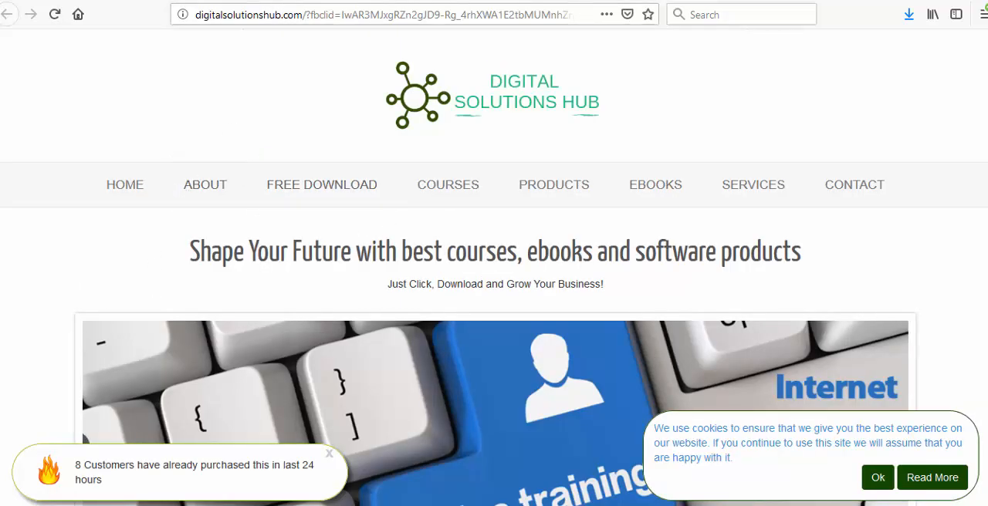
pyautogui.click(63, 0)
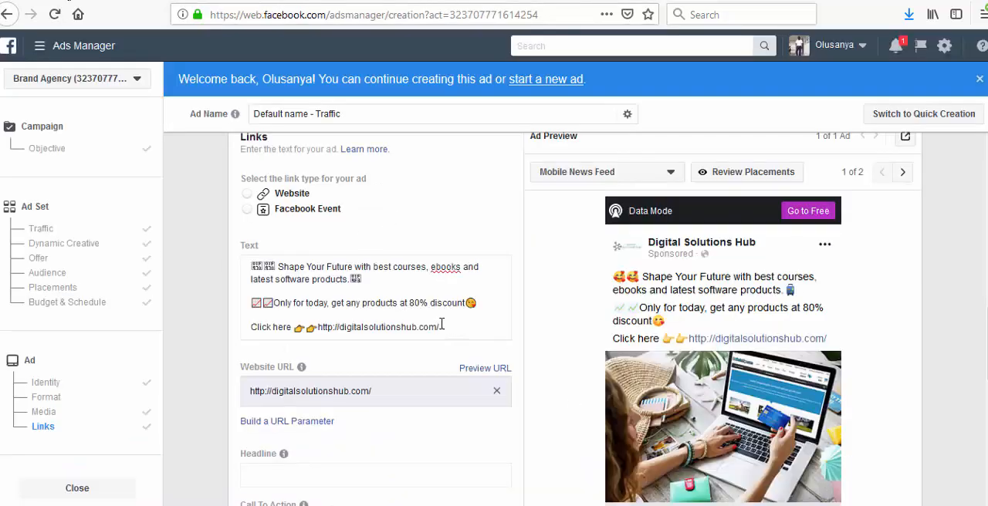
# - Enter "GET 80% DISCOUNT ONLY TODAY" as the ad's headline
pyautogui.scroll(-3, 436, 318)
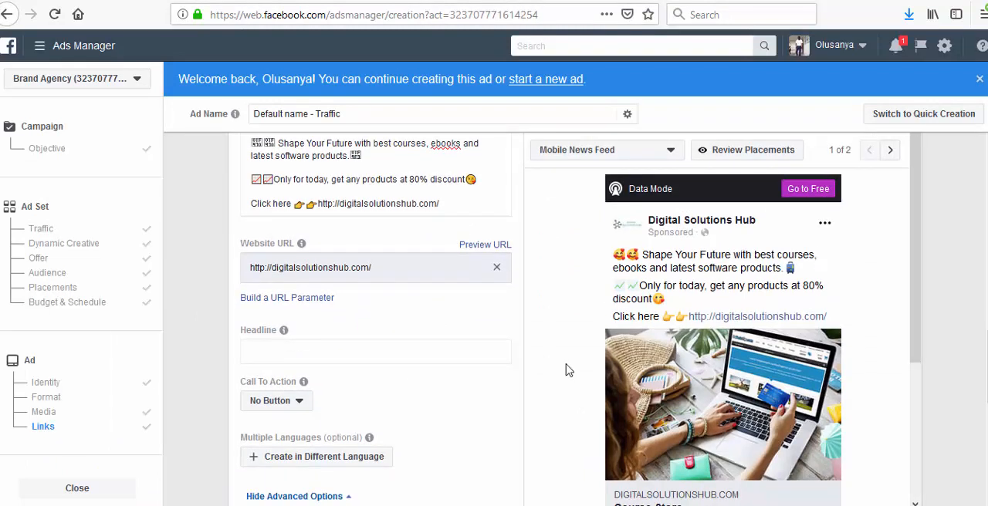
pyautogui.scroll(-2, 568, 370)
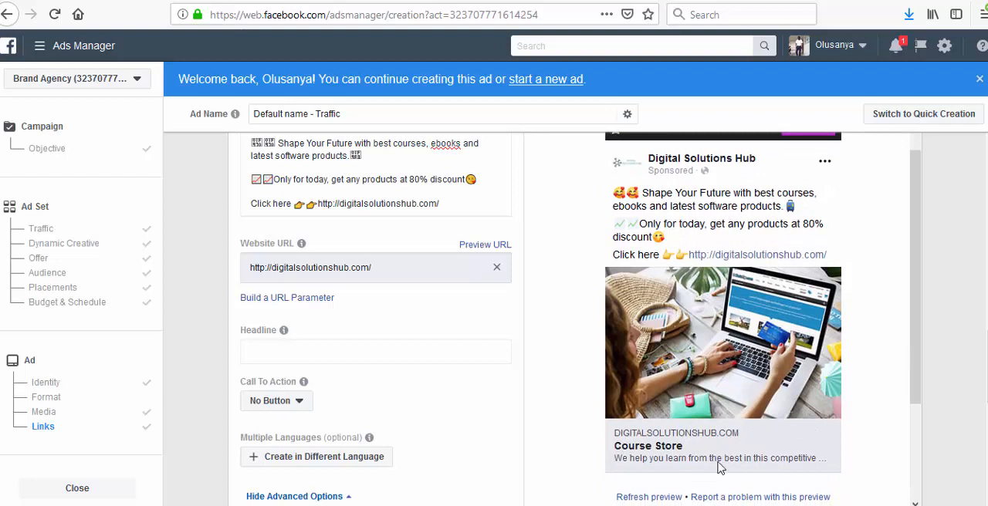
pyautogui.click(328, 349)
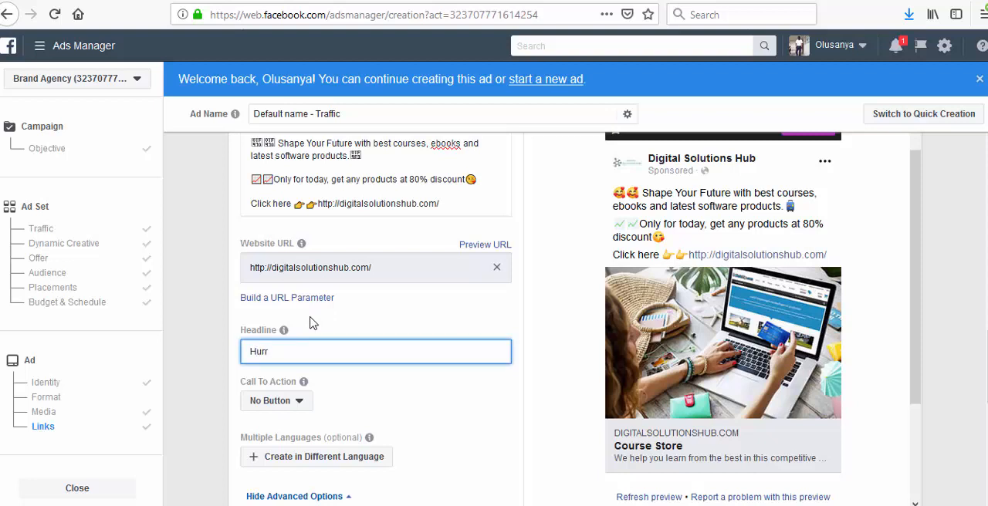
pyautogui.write('y')
pyautogui.press('BackSpace')
pyautogui.press('BackSpace')
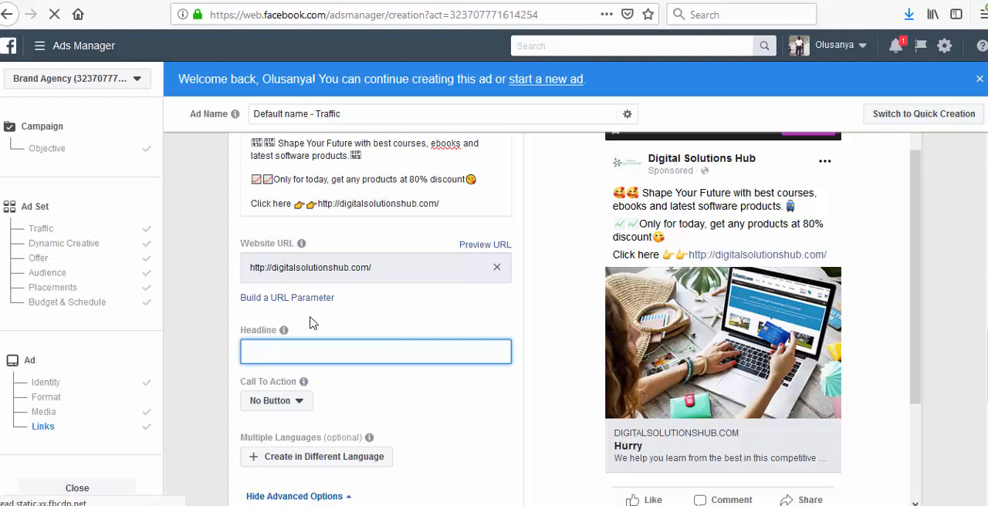
pyautogui.write('G')
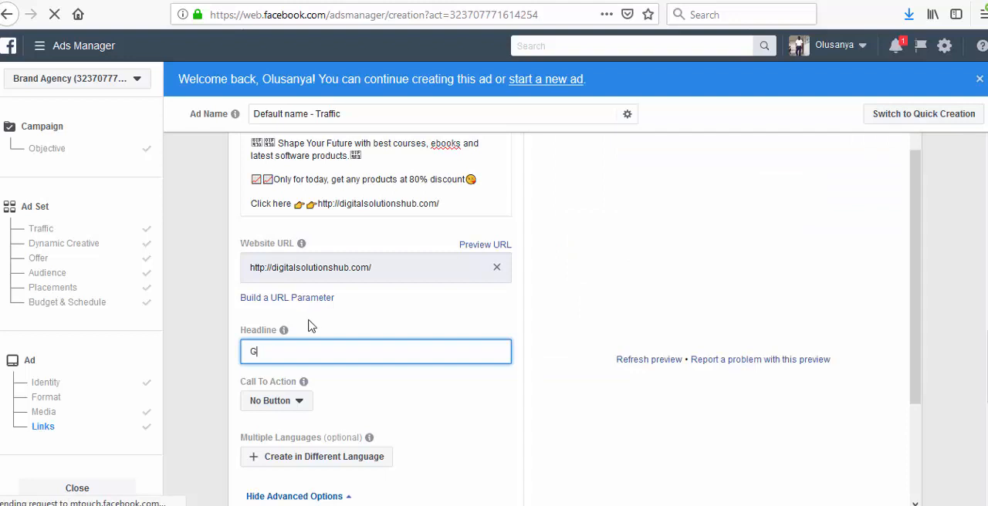
pyautogui.write('E')
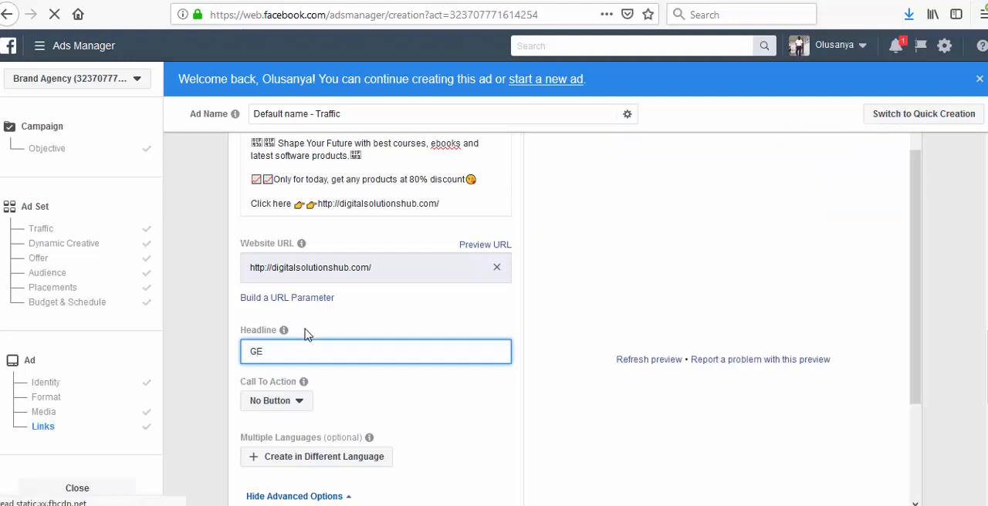
pyautogui.write('T 80%')
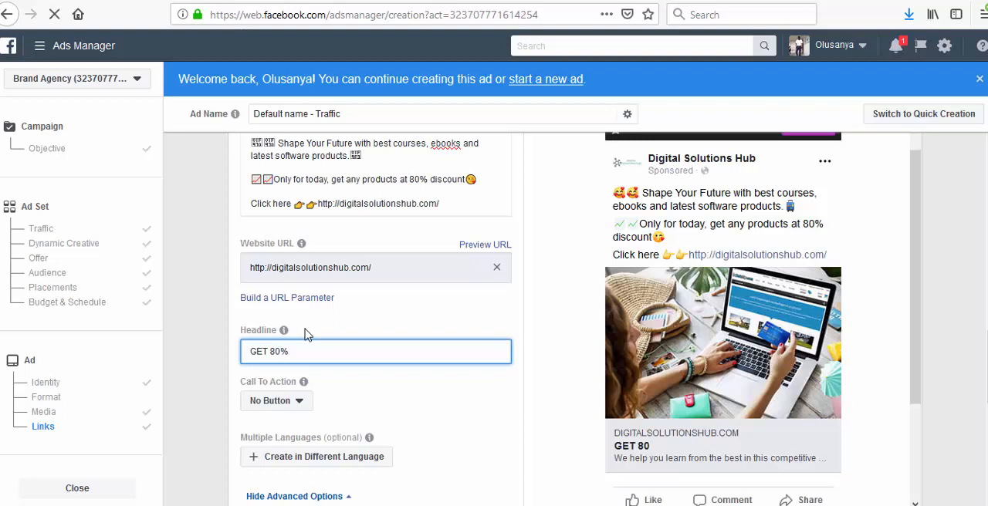
pyautogui.write('DISCOUNT ONLY TODAY')
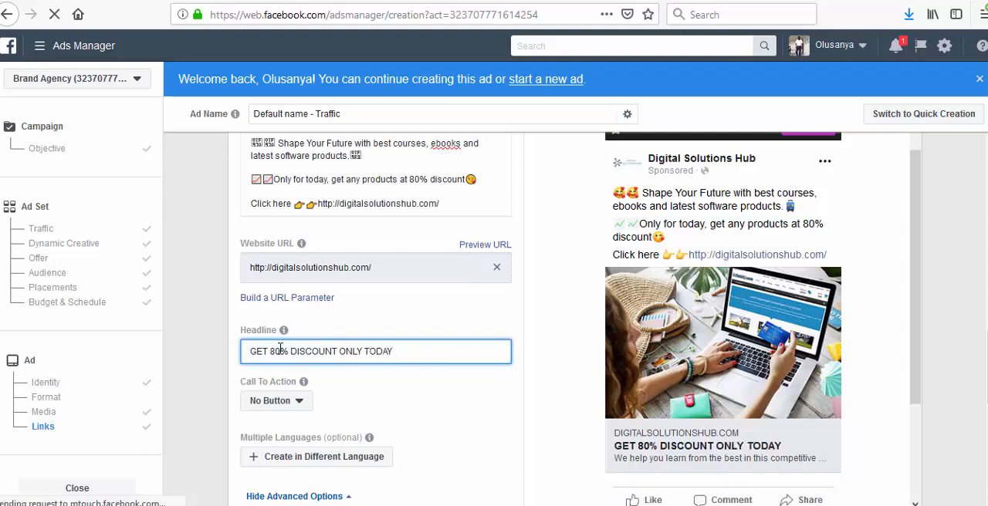
# - Enter "Latest Softwares and Courses" as the ad's News Feed link description
pyautogui.scroll(-1, 271, 351)
pyautogui.scroll(-2, 271, 351)
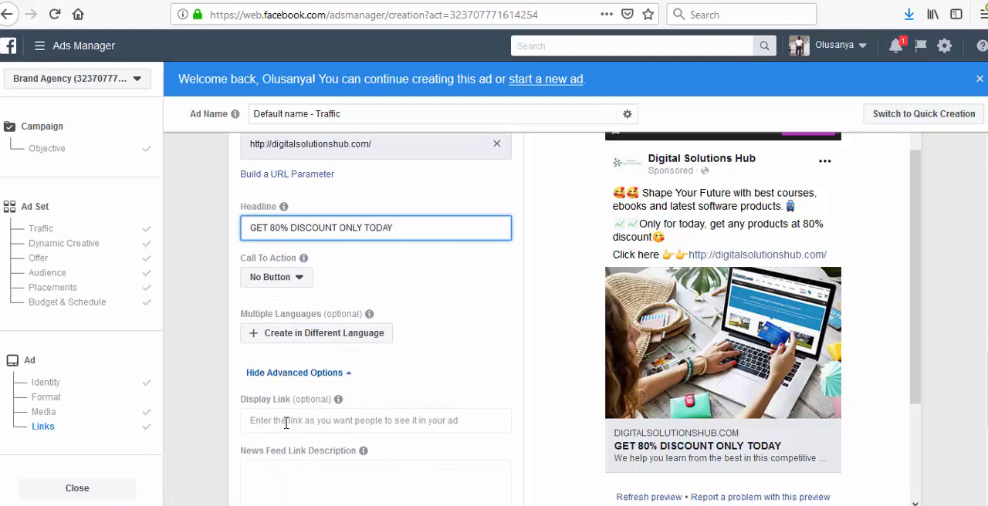
pyautogui.moveTo(363, 450)
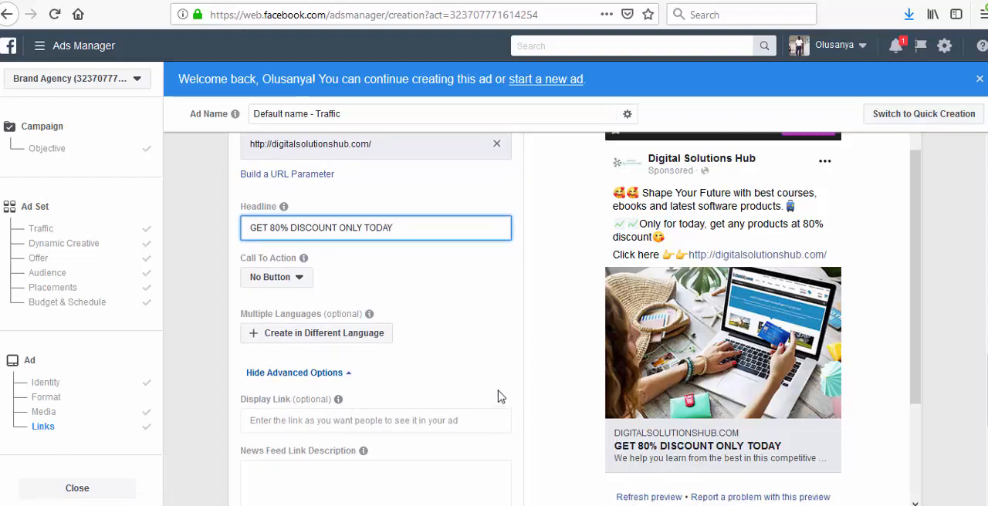
pyautogui.scroll(-2, 463, 324)
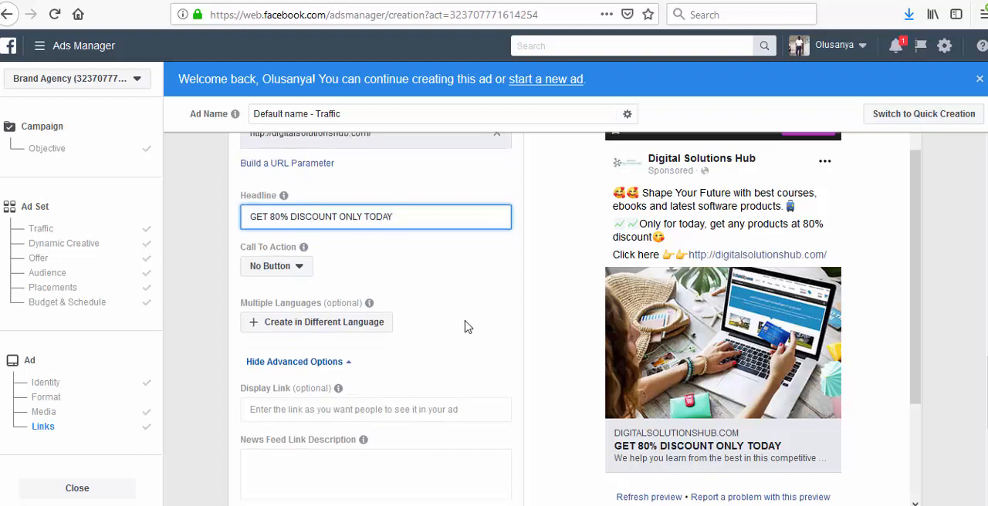
pyautogui.click(324, 413)
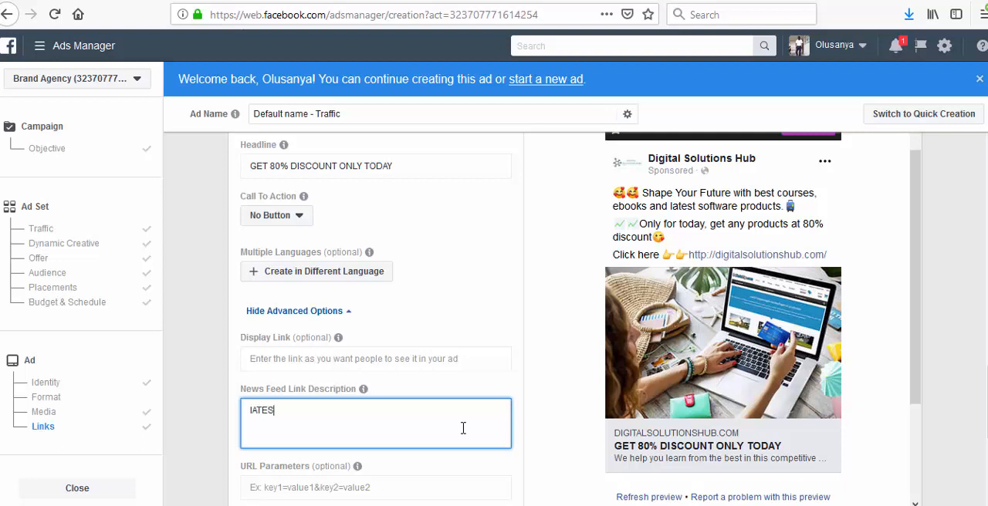
pyautogui.press('BackSpace')
pyautogui.press('BackSpace')
pyautogui.press('BackSpace')
pyautogui.press('BackSpace')
pyautogui.press('BackSpace')
pyautogui.press('BackSpace')
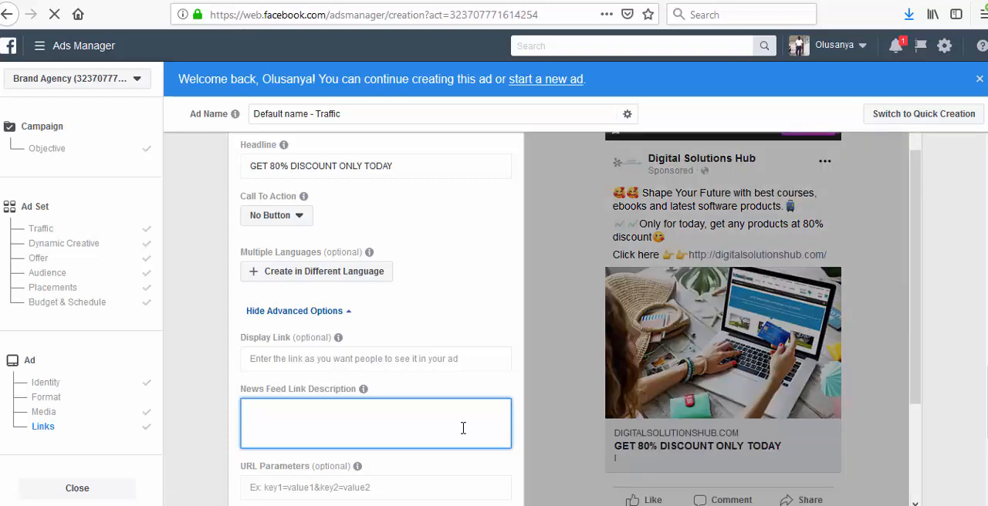
pyautogui.write('Latest')
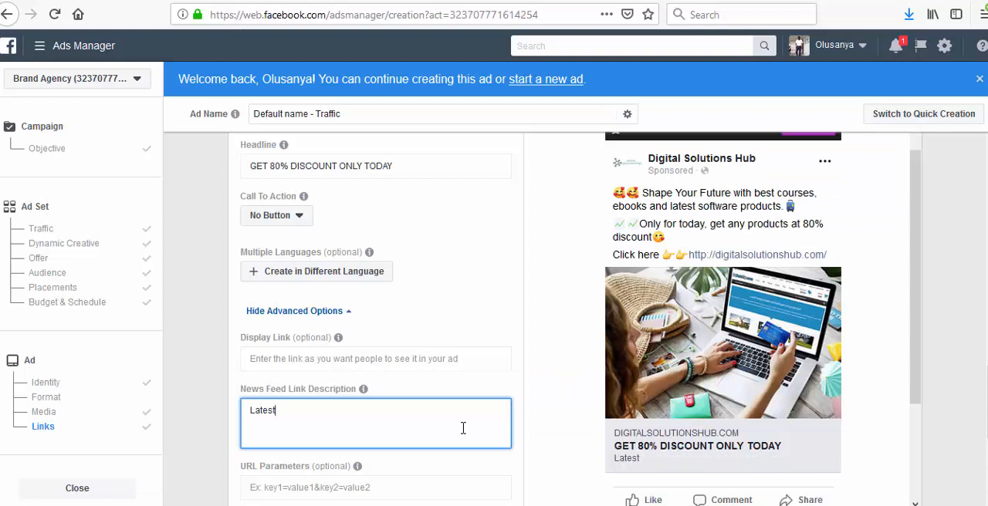
pyautogui.write(' Sof')
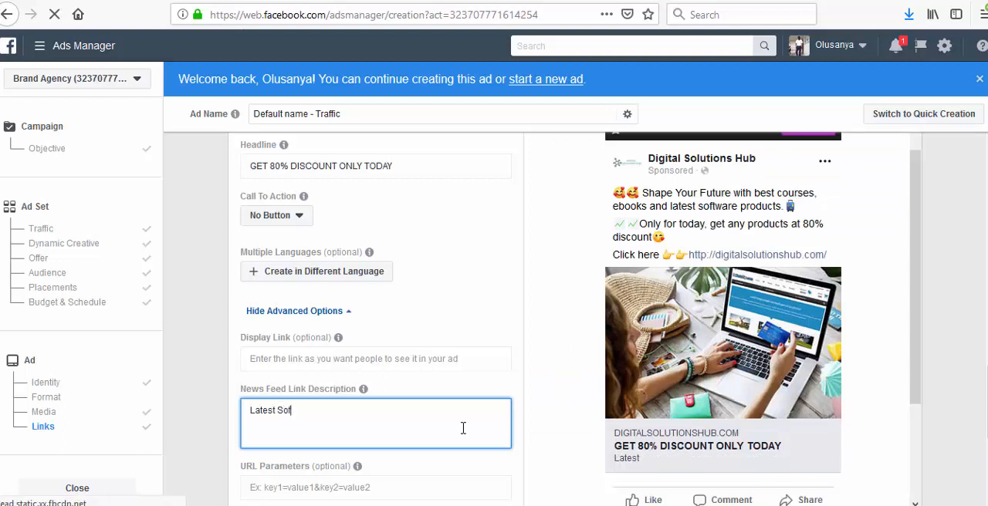
pyautogui.write('twares and C')
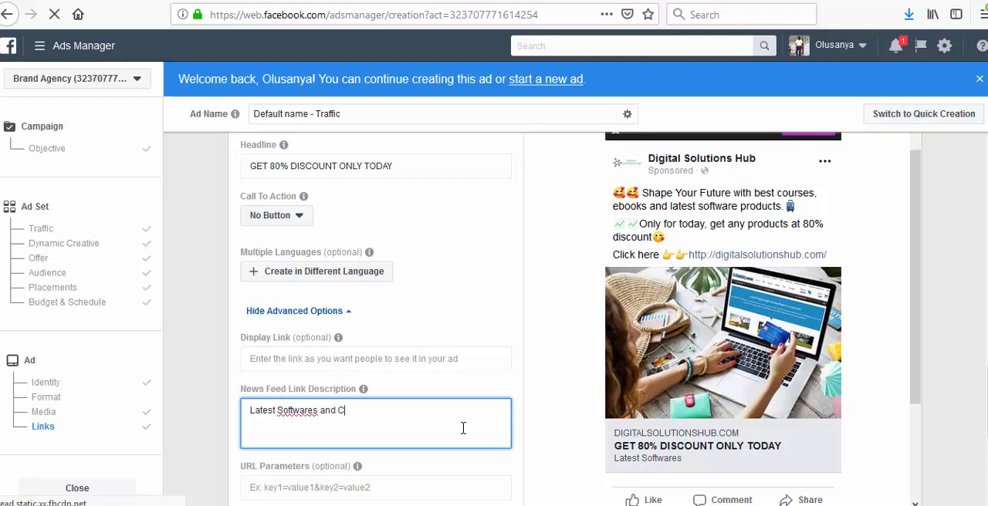
pyautogui.write('ourses')
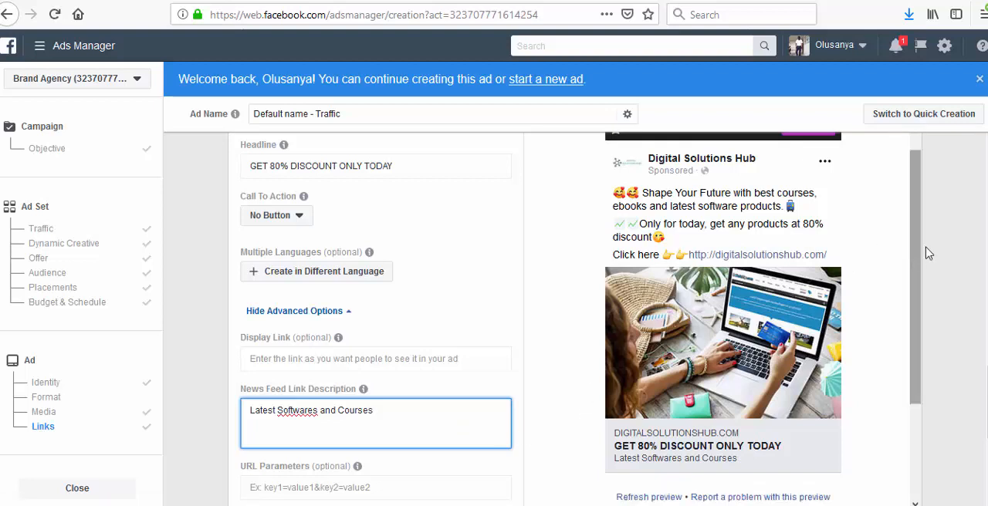
pyautogui.click(545, 335)
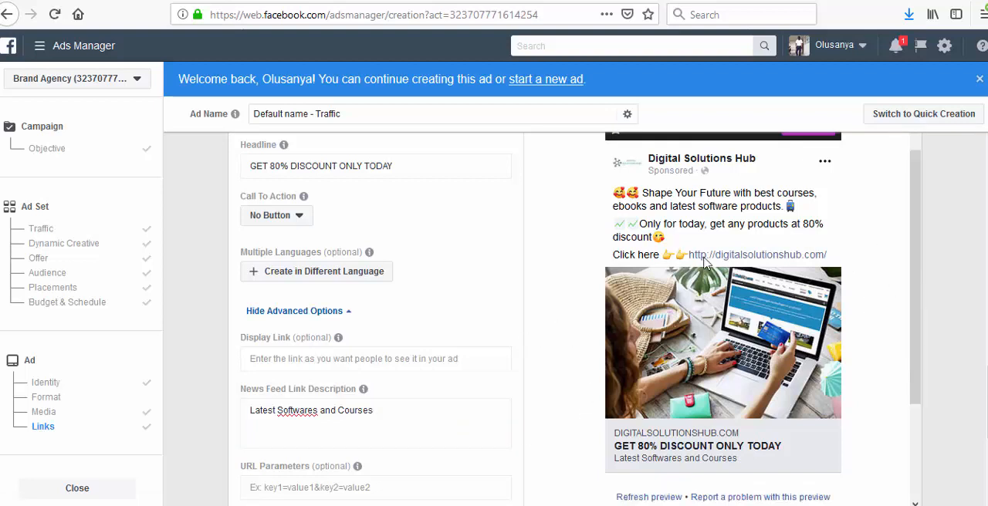
# - Look over the conversion tracking options and the finished ad preview, and confirm the ad
pyautogui.scroll(-5, 471, 347)
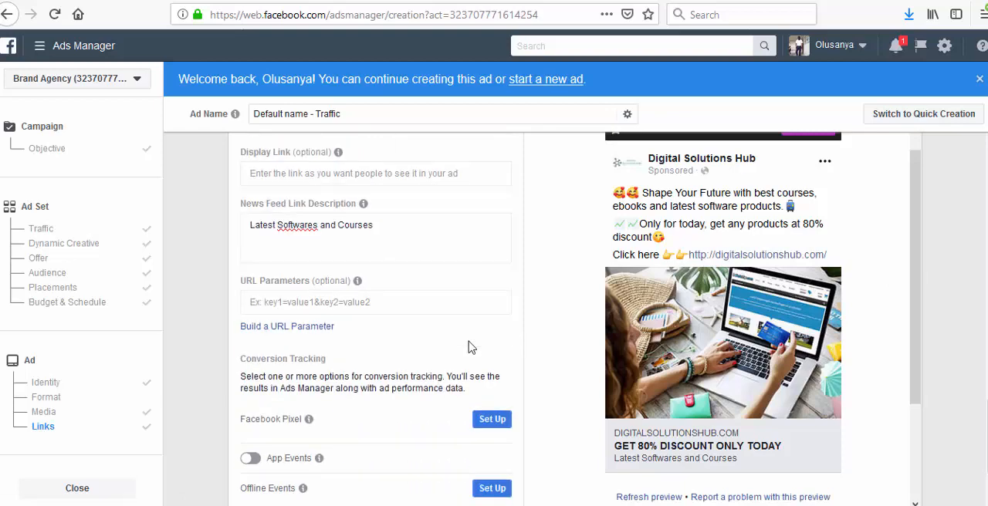
pyautogui.scroll(-3, 466, 347)
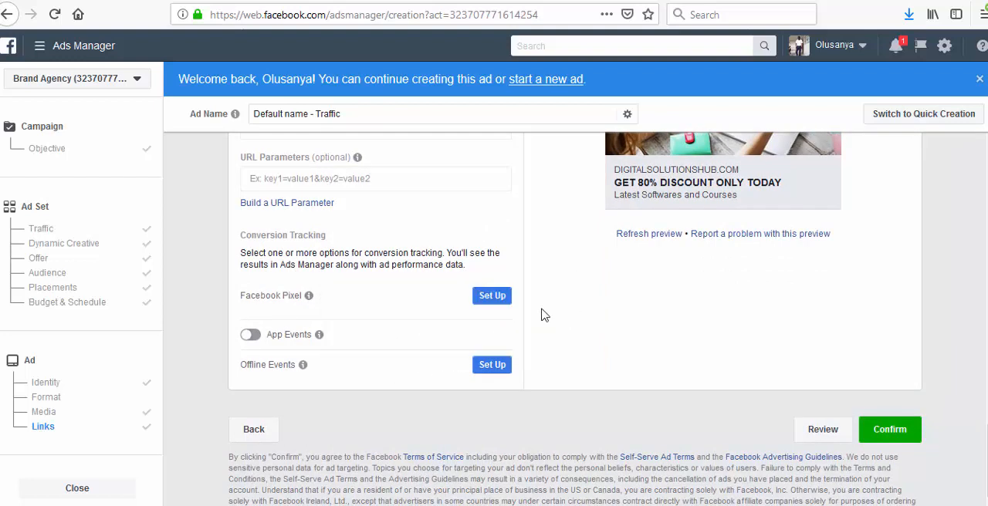
pyautogui.click(487, 298)
pyautogui.scroll(2, 359, 253)
pyautogui.scroll(-2, 842, 403)
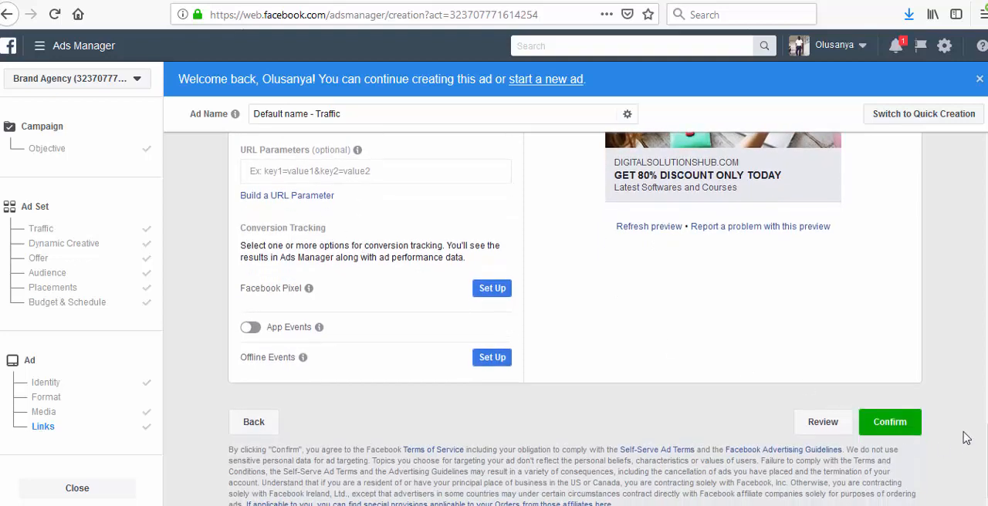
pyautogui.scroll(10, 586, 310)
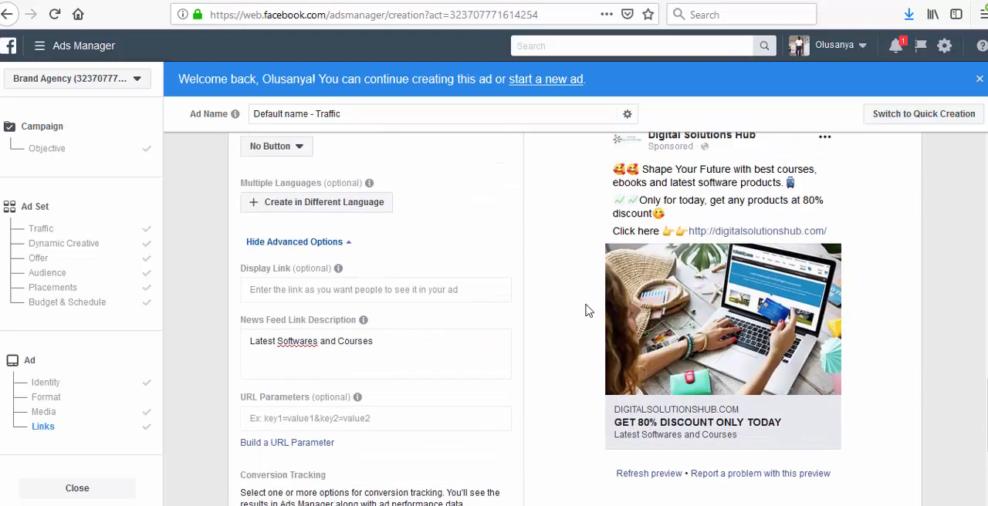
pyautogui.scroll(-10, 587, 310)
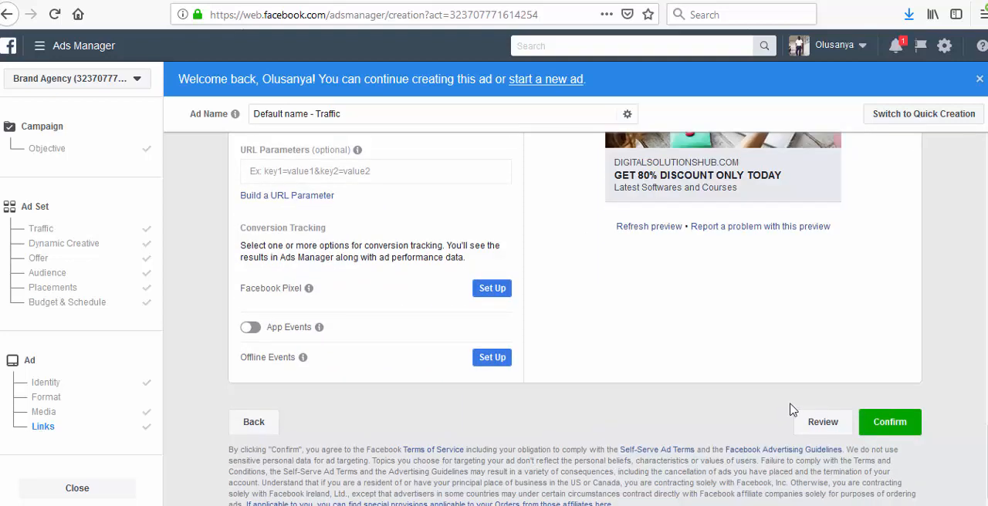
pyautogui.click(885, 428)
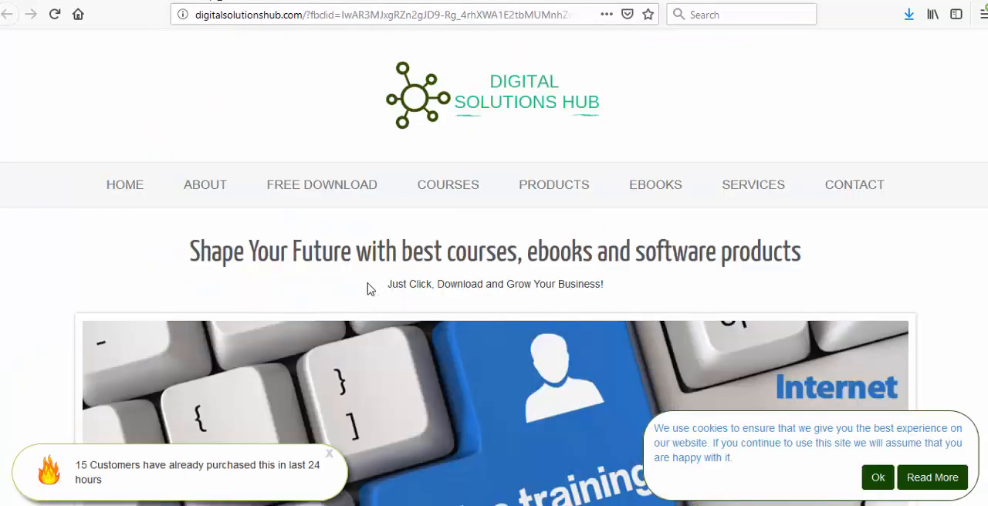
# - Examine the courses, software products and ebooks offered on the Digital Solutions Hub website
pyautogui.scroll(-8, 369, 287)
pyautogui.scroll(-5, 368, 289)
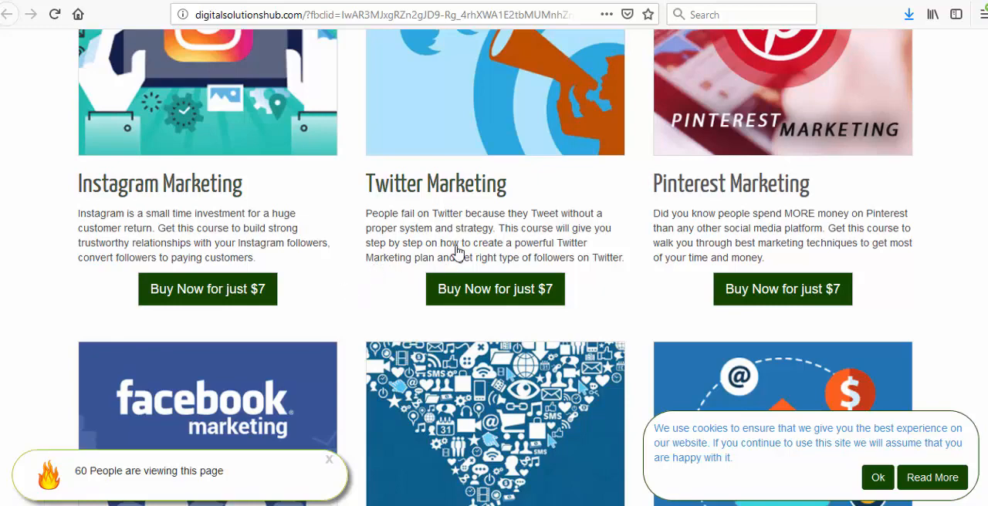
pyautogui.scroll(-3, 448, 254)
pyautogui.scroll(-3, 437, 266)
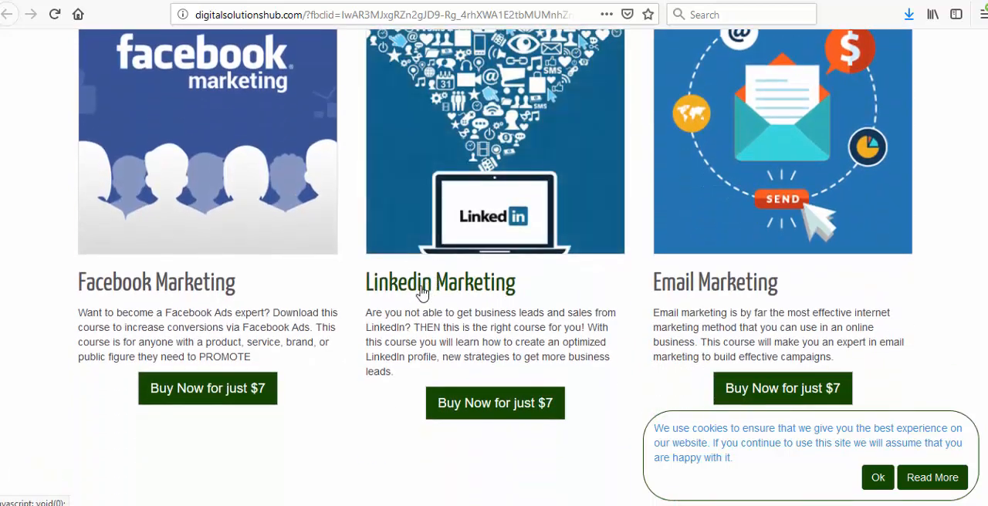
pyautogui.scroll(-6, 421, 287)
pyautogui.scroll(-4, 422, 293)
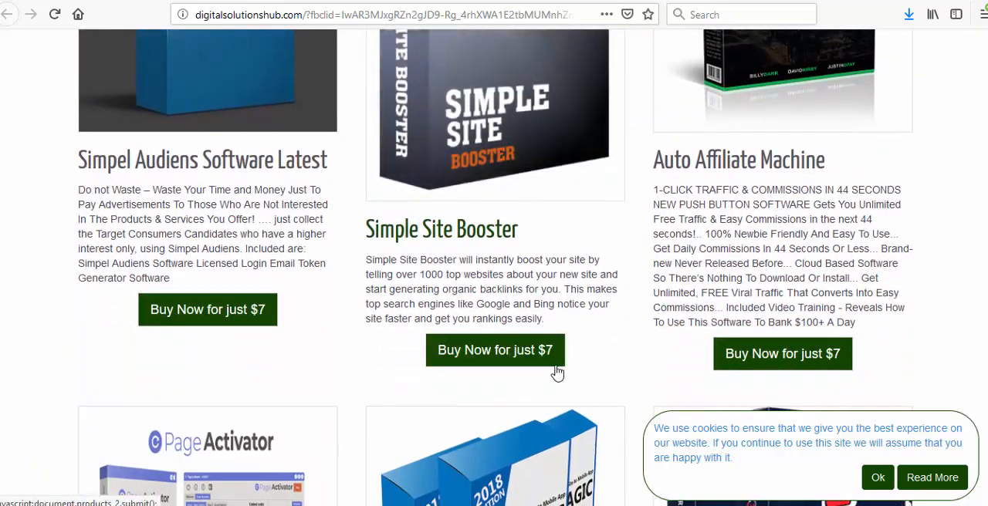
pyautogui.scroll(-7, 240, 397)
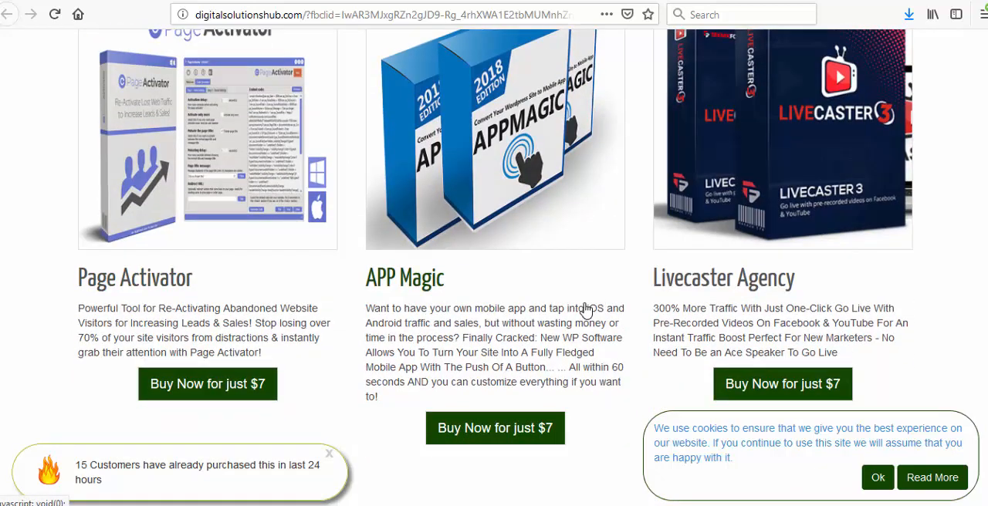
pyautogui.scroll(-3, 587, 301)
pyautogui.scroll(-10, 545, 319)
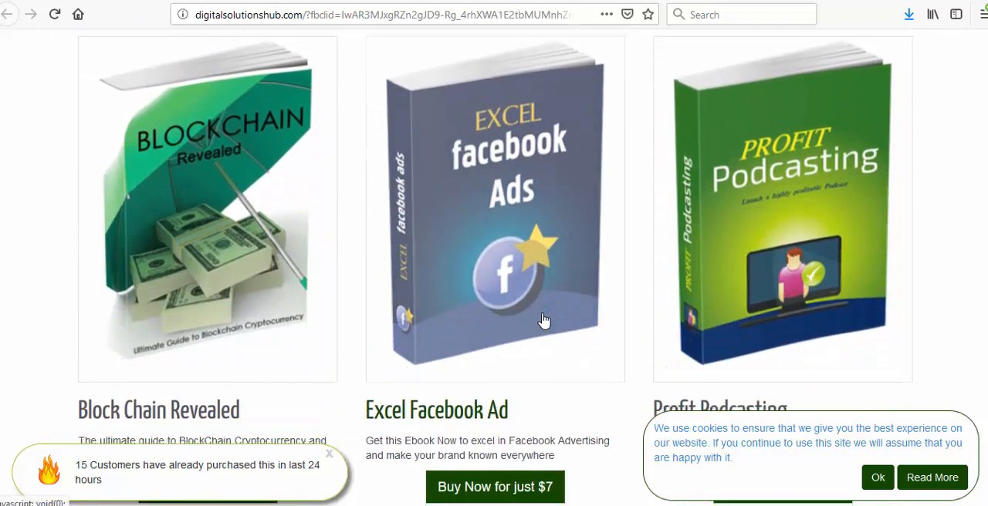
pyautogui.scroll(3, 313, 276)
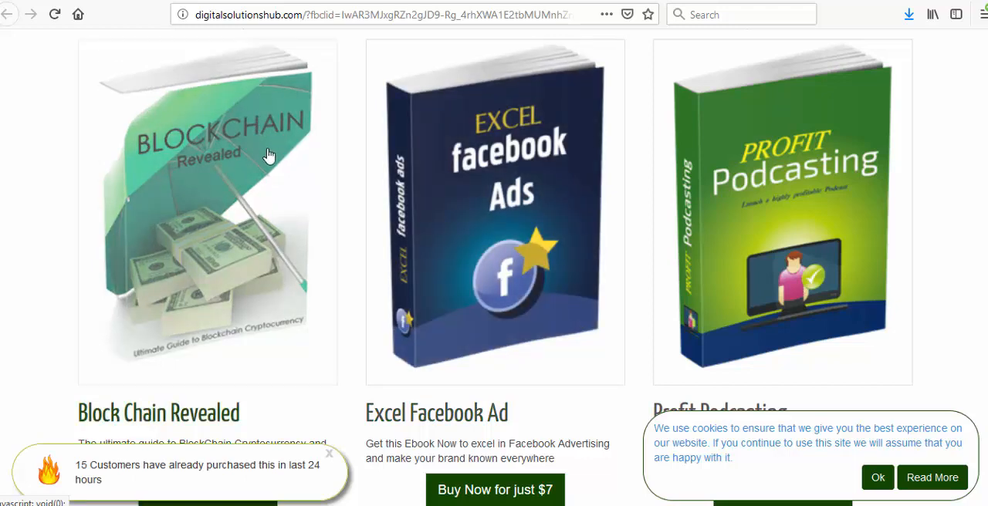
pyautogui.scroll(10, 281, 145)
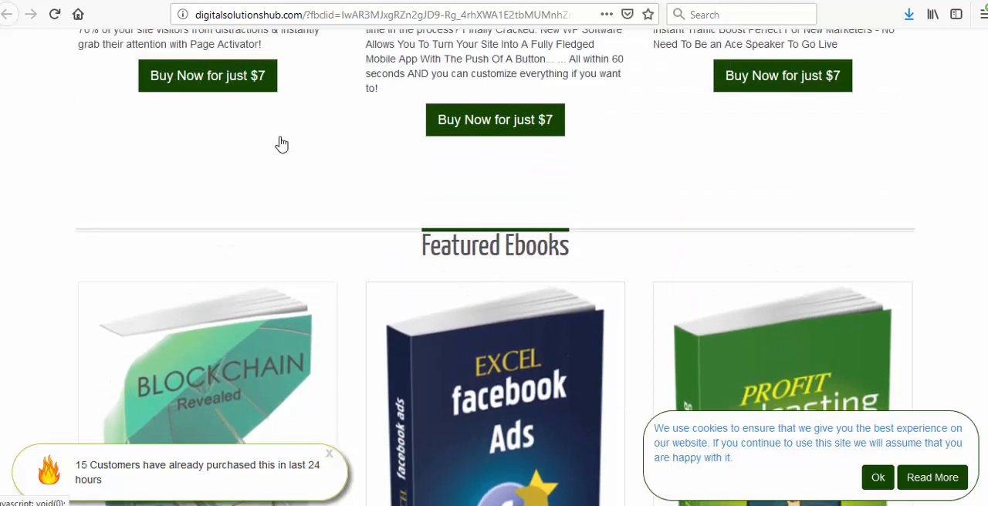